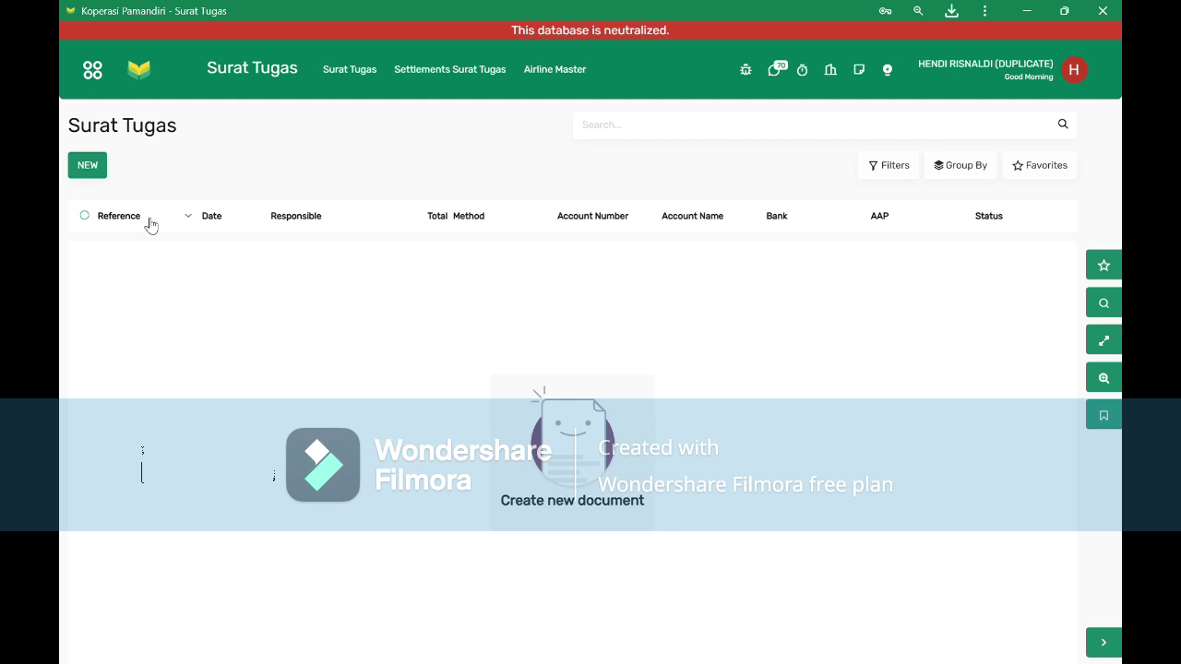
Open Purchase Requests and remove the Requested By filter and PR Type > Requested by grouping.
{"action": "left_click", "coordinate": [96, 72]}
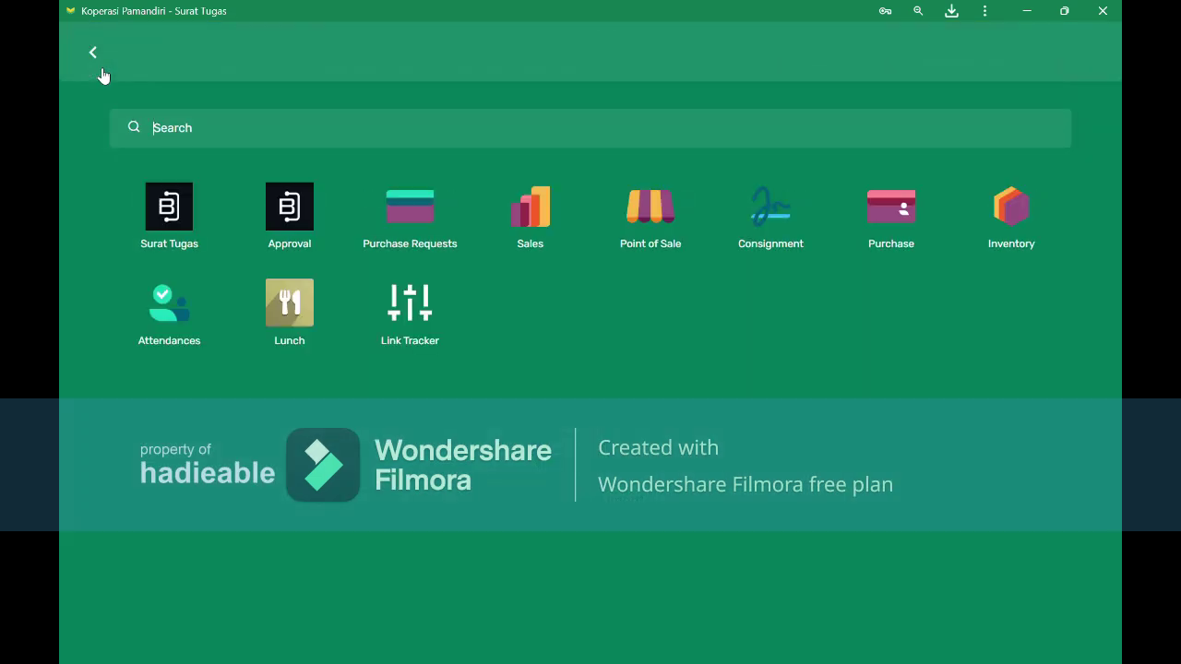
{"action": "left_click", "coordinate": [102, 70]}
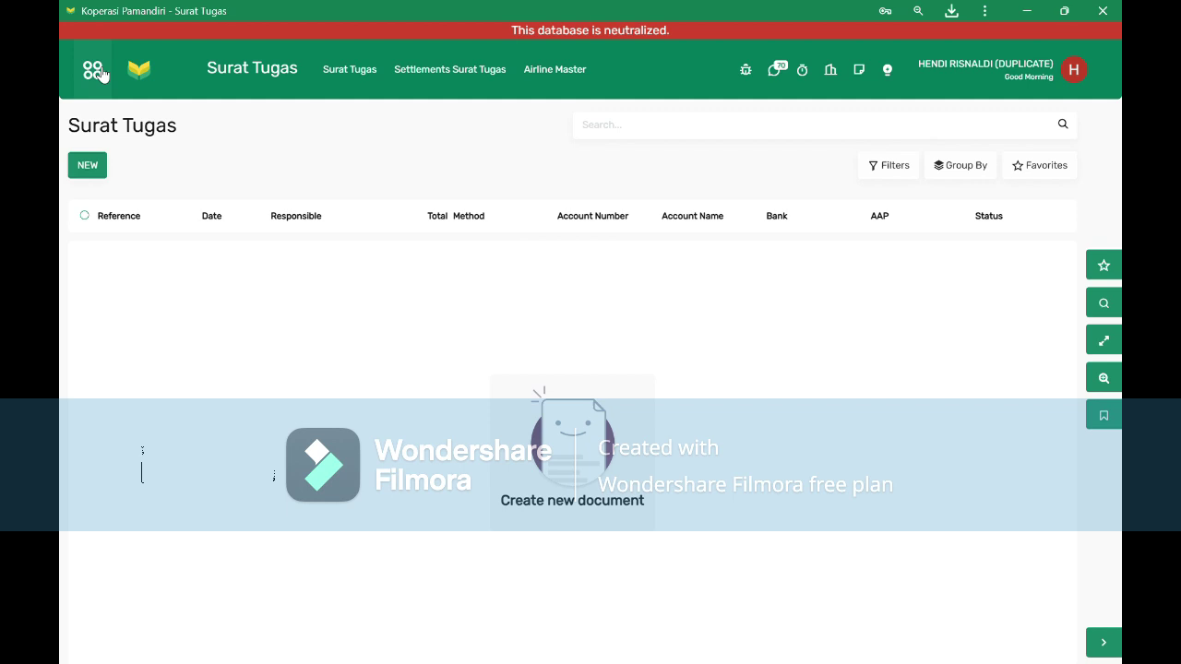
{"action": "left_click", "coordinate": [96, 71]}
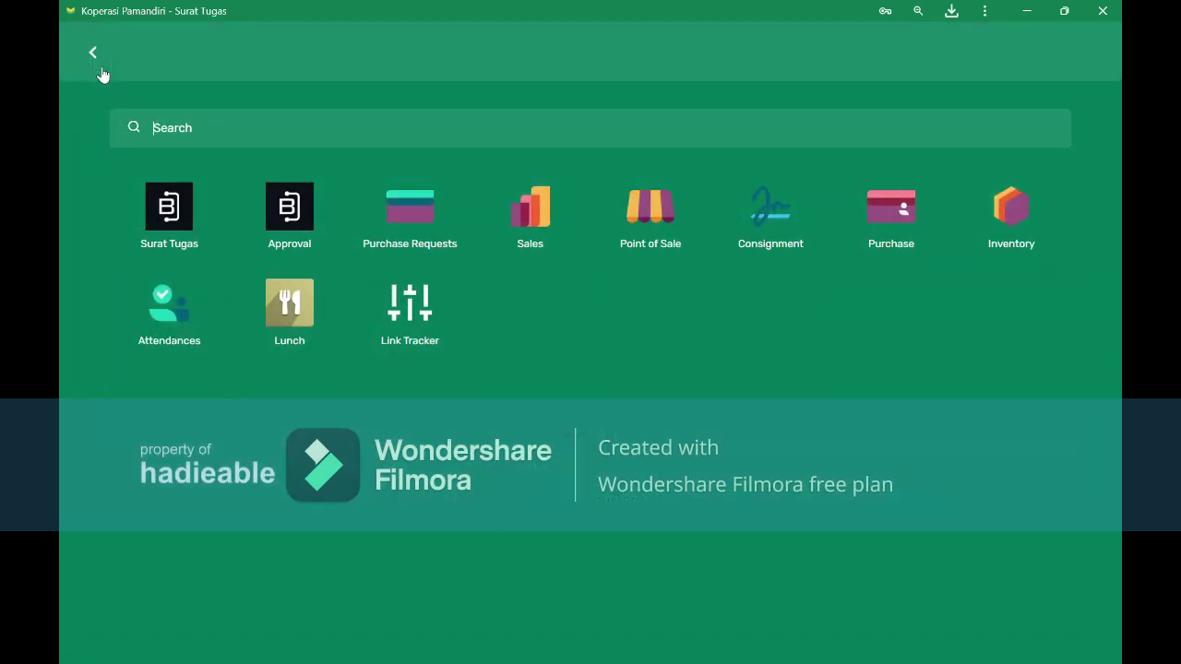
{"action": "left_click", "coordinate": [428, 220]}
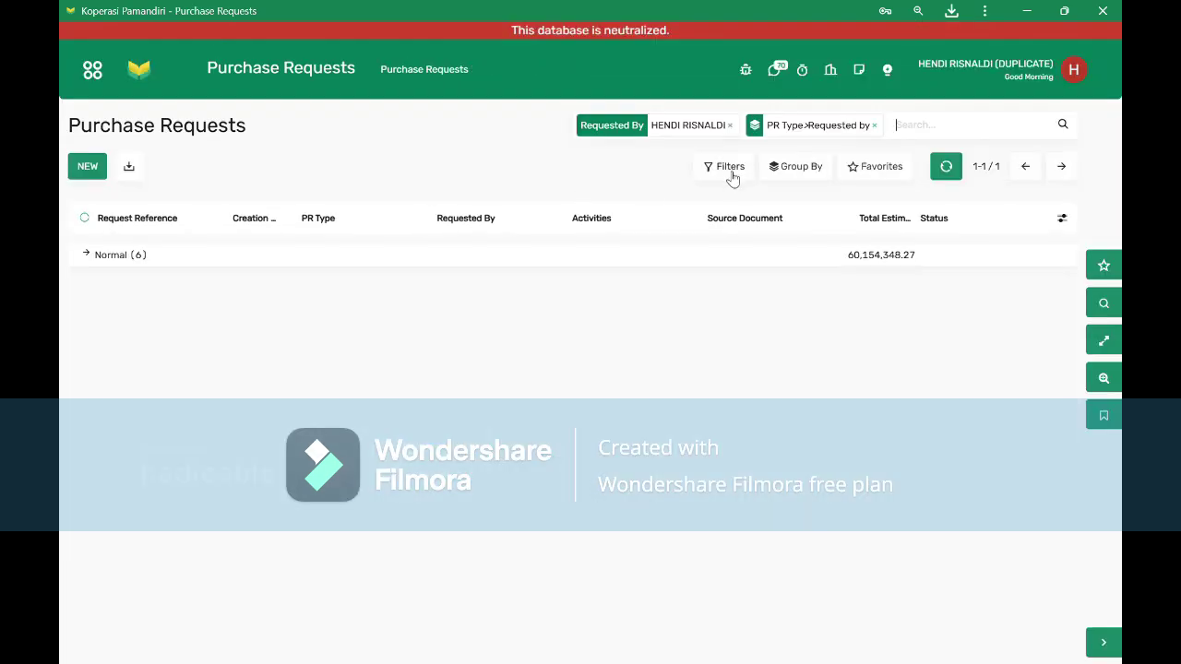
{"action": "left_click", "coordinate": [730, 129]}
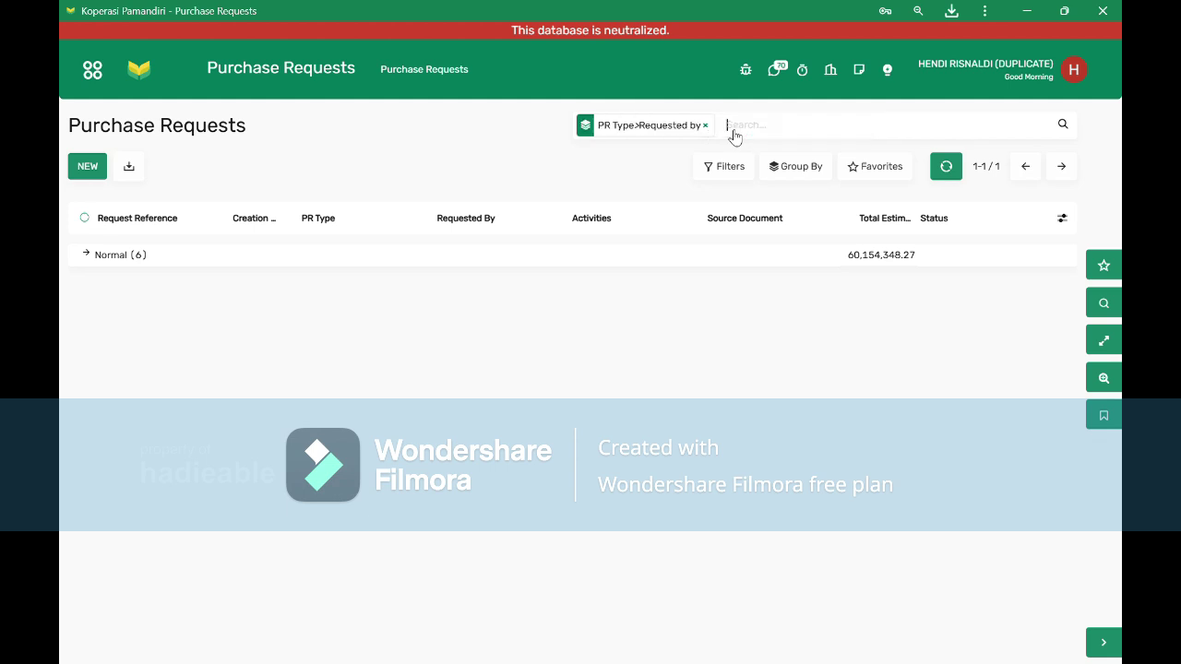
{"action": "left_click", "coordinate": [708, 126]}
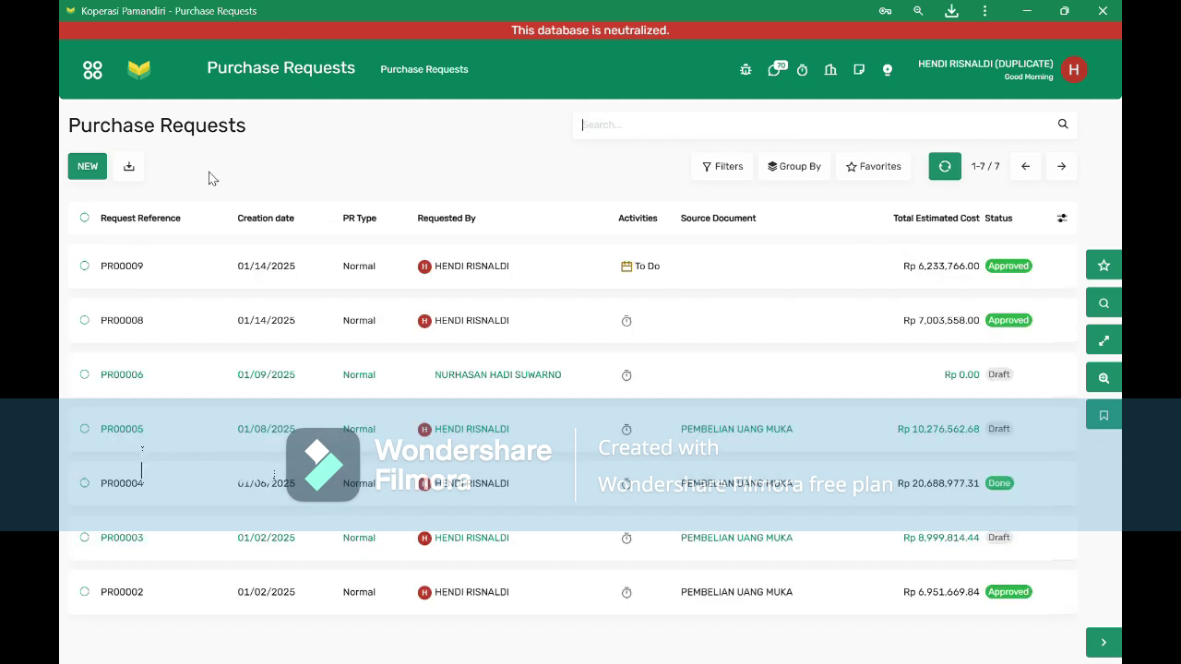
Start a new purchase request and fill in the salesperson and the approver.
{"action": "left_click", "coordinate": [85, 171]}
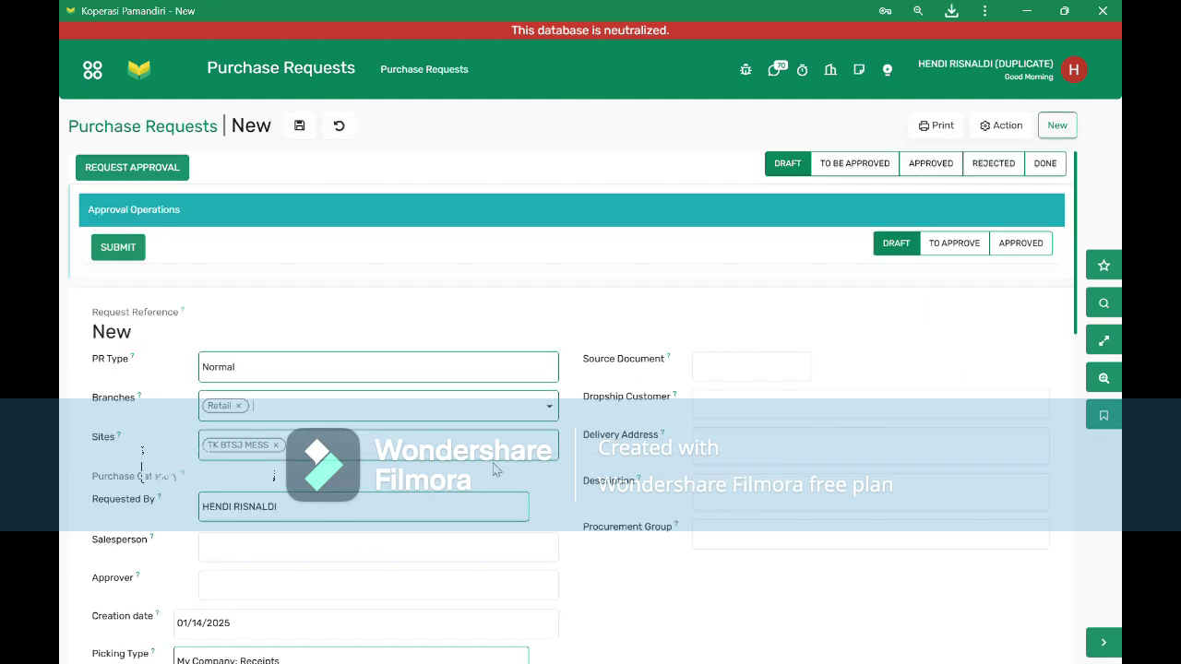
{"action": "scroll", "coordinate": [361, 458], "scroll_direction": "down", "scroll_amount": 1}
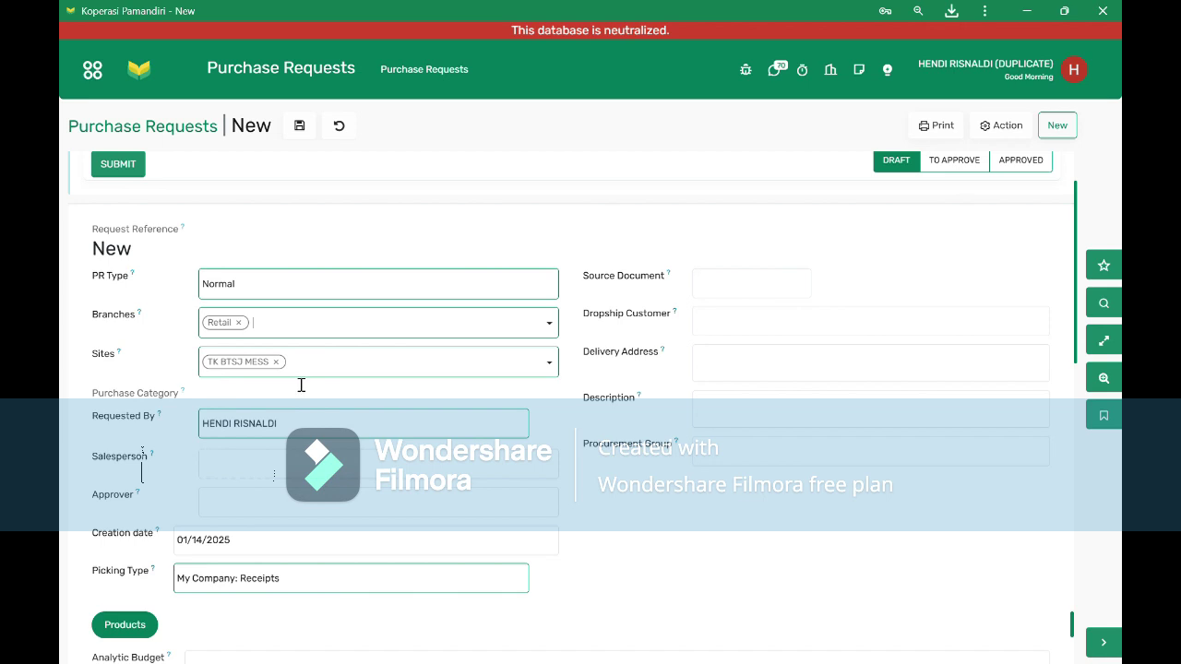
{"action": "scroll", "coordinate": [543, 425], "scroll_direction": "down", "scroll_amount": 2}
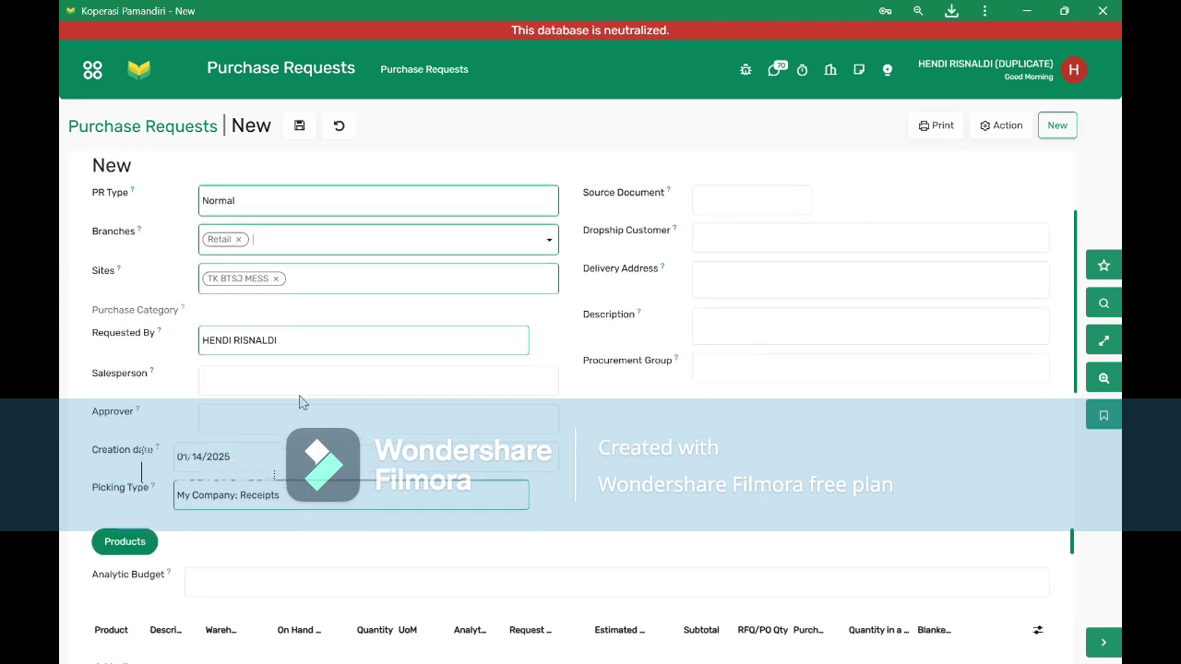
{"action": "left_click", "coordinate": [303, 389]}
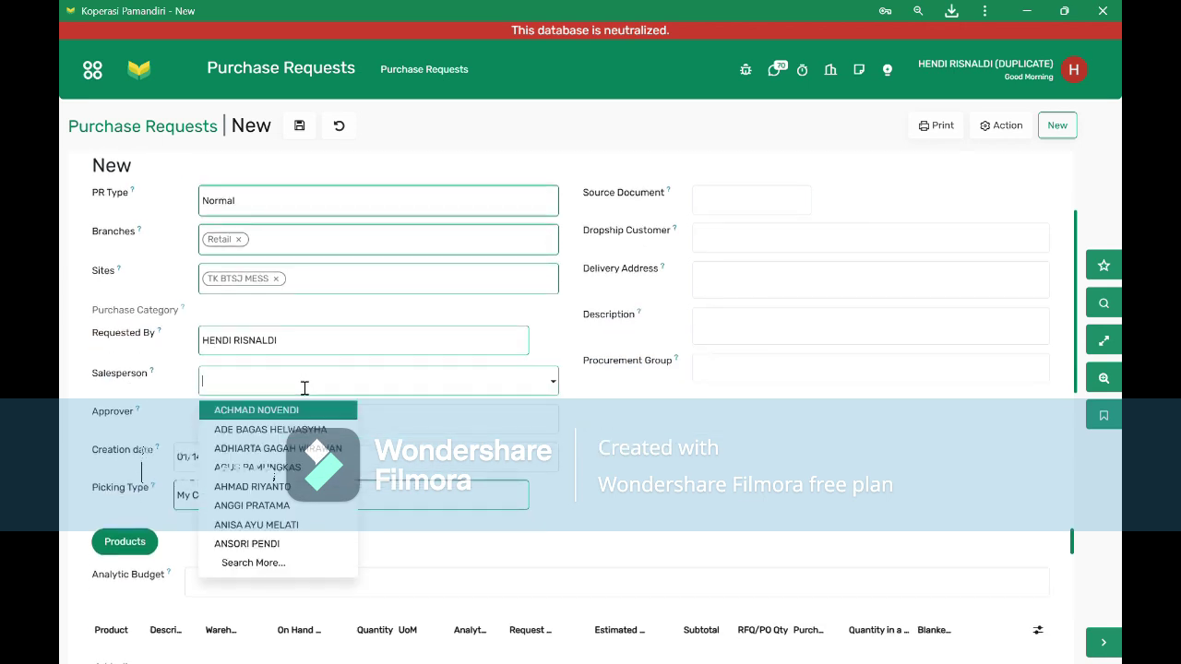
{"action": "type", "text": "hend"}
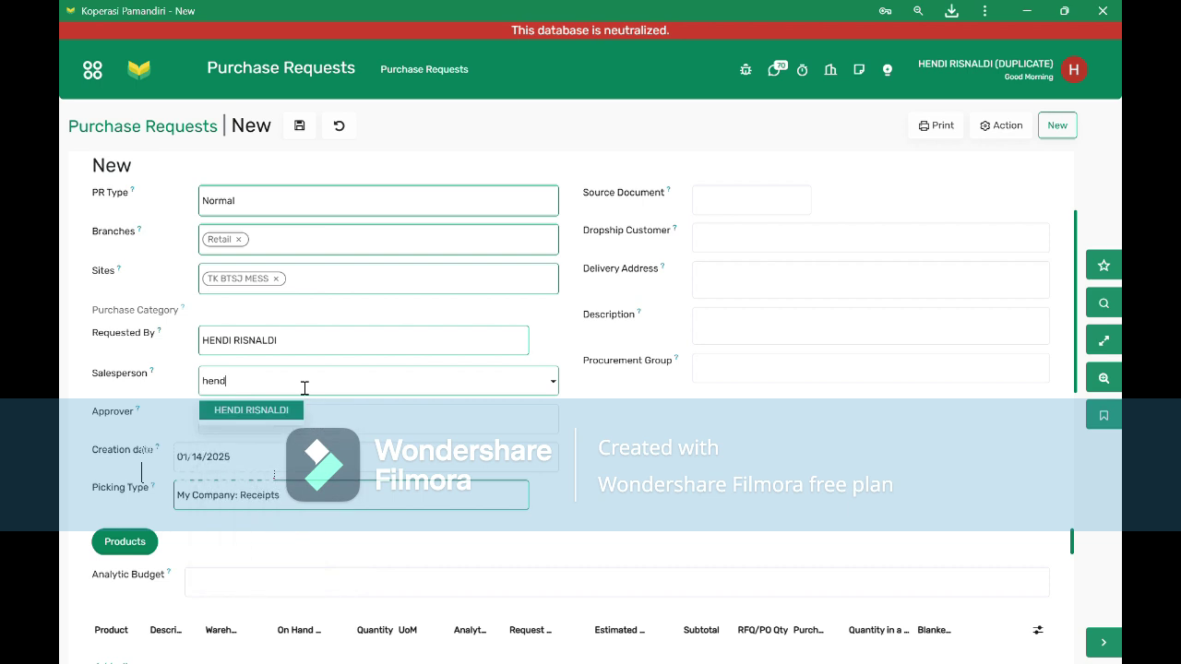
{"action": "left_click", "coordinate": [292, 419]}
{"action": "left_click", "coordinate": [291, 420]}
{"action": "type", "text": "ansori"}
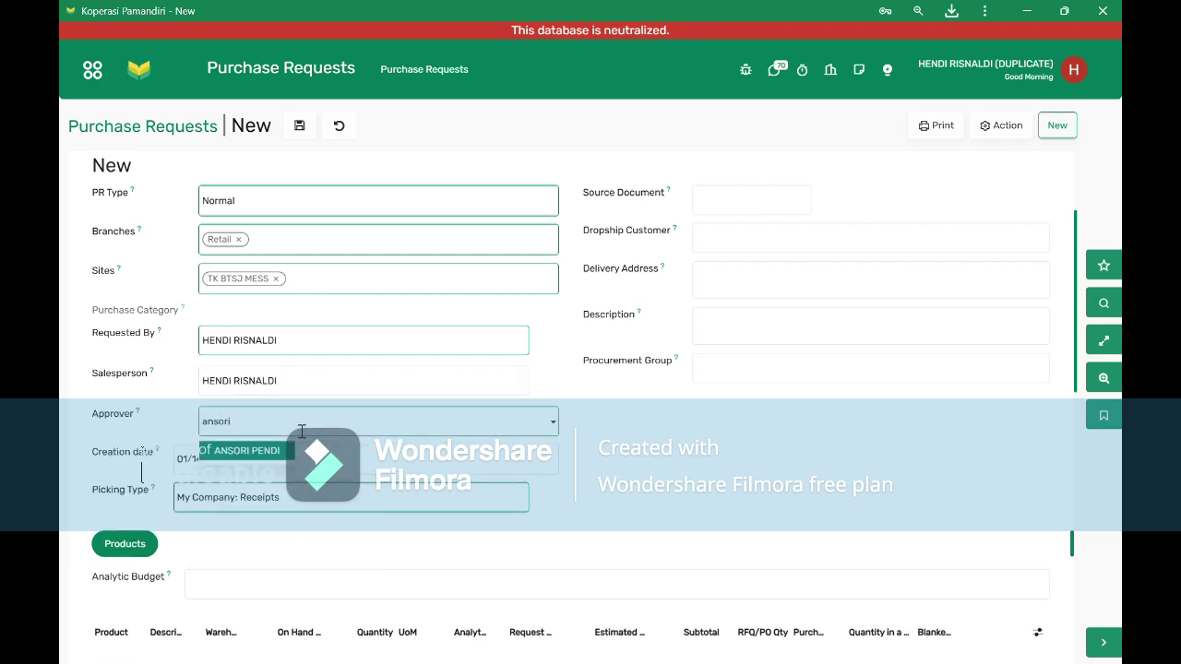
{"action": "left_click", "coordinate": [280, 452]}
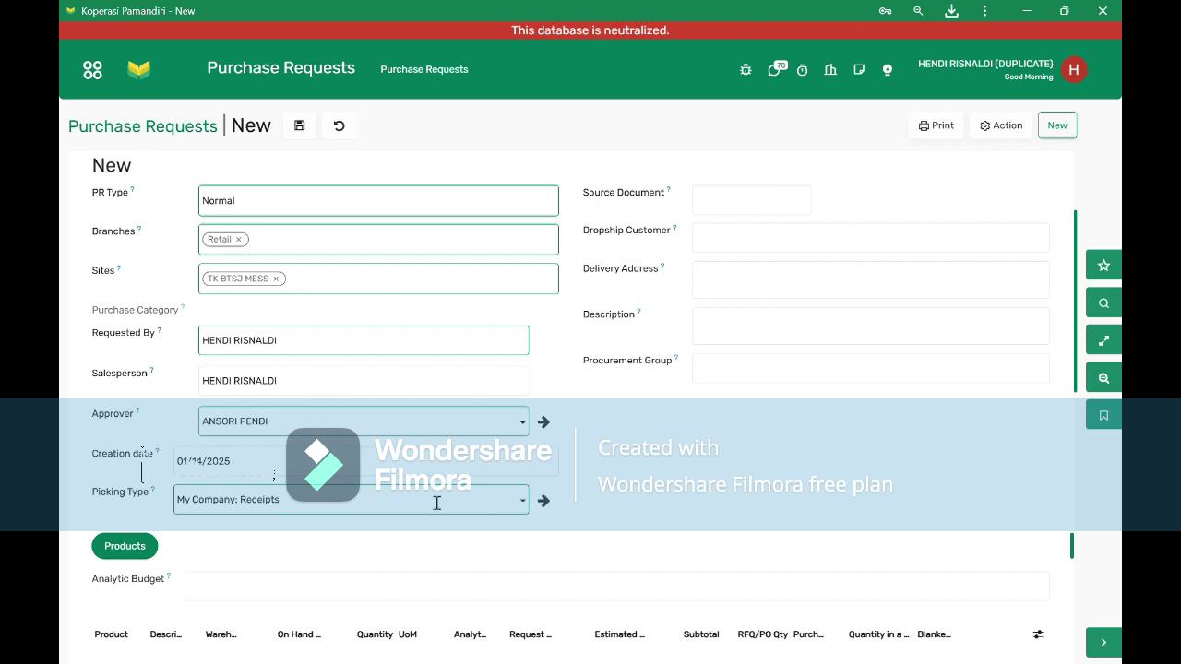
Change the picking type to TK BTSJ MESS: Receipts.
{"action": "scroll", "coordinate": [437, 503], "scroll_direction": "down", "scroll_amount": 1}
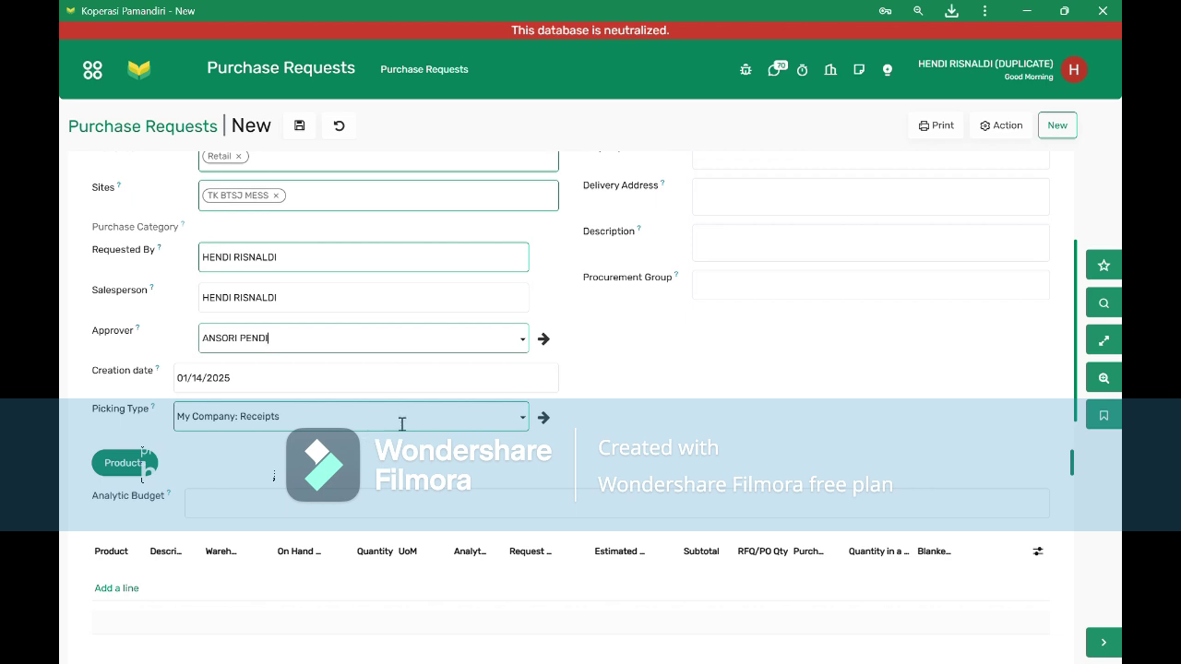
{"action": "left_click_drag", "start_coordinate": [403, 425], "coordinate": [158, 419]}
{"action": "mouse_move", "coordinate": [153, 415]}
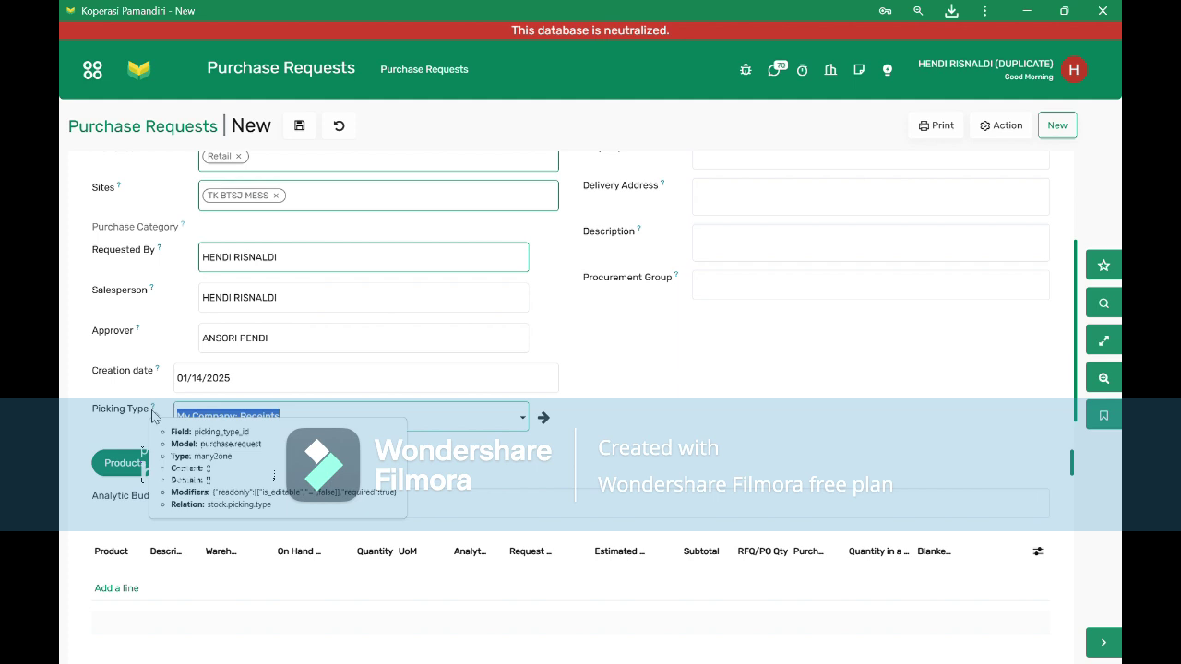
{"action": "type", "text": "btsj me"}
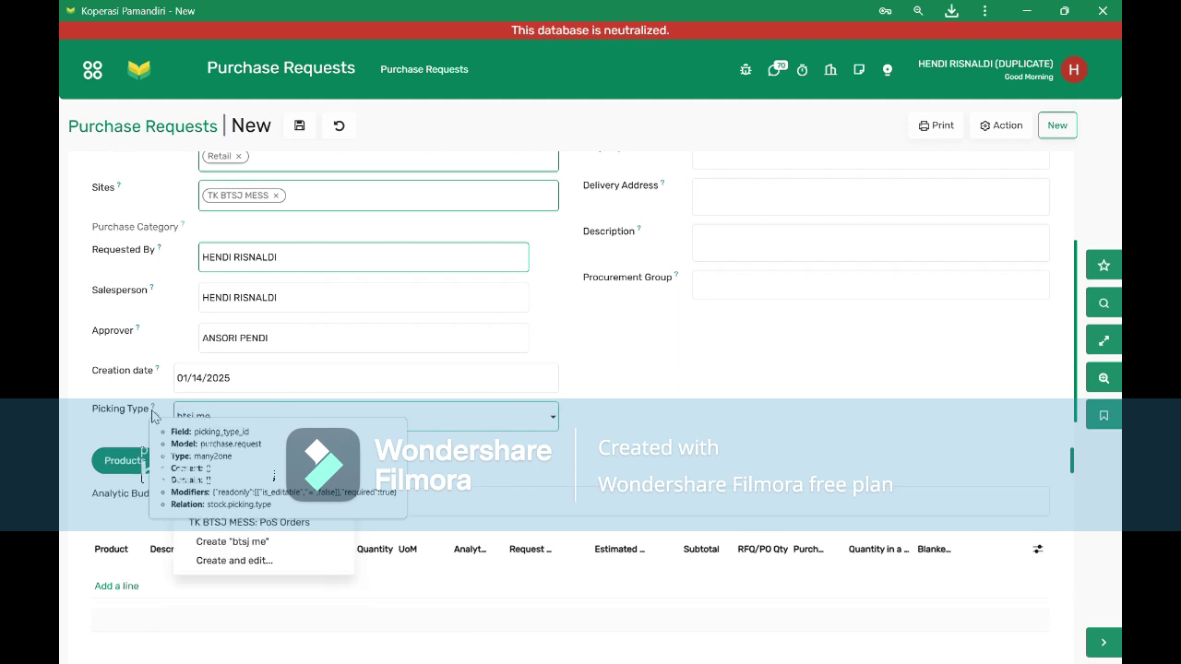
{"action": "left_click", "coordinate": [328, 452]}
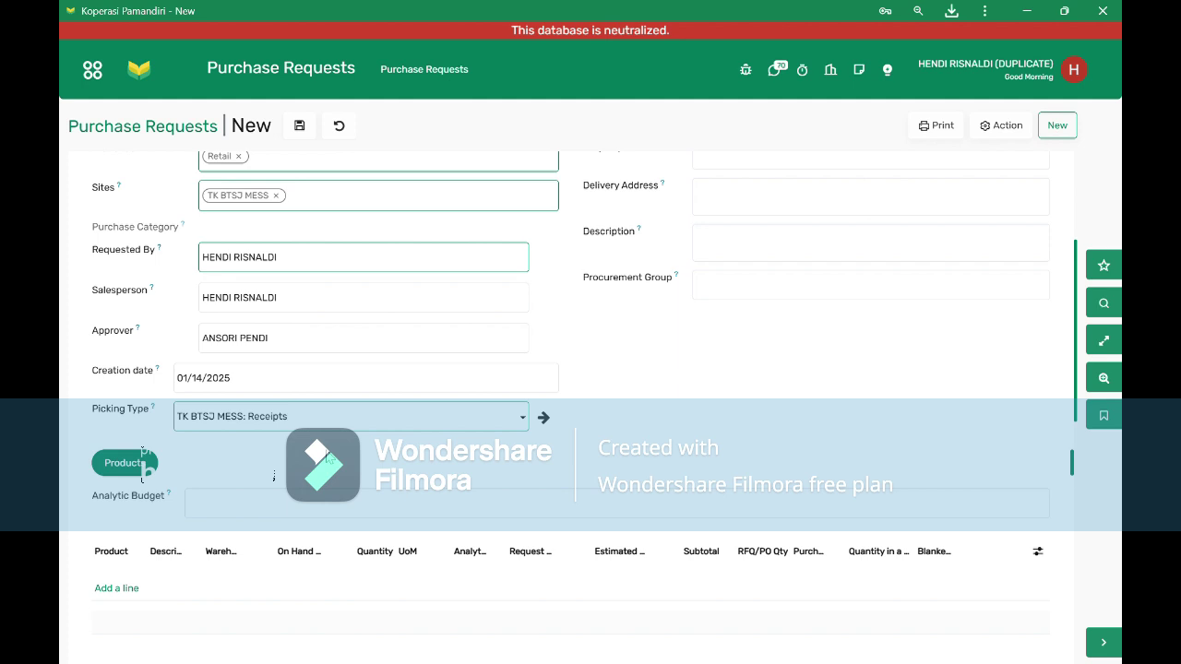
Set the analytic budget's BRANCH to Retail, SITE to BTSJ and TOKO to TK BTSJ MESS.
{"action": "scroll", "coordinate": [329, 456], "scroll_direction": "down", "scroll_amount": 2}
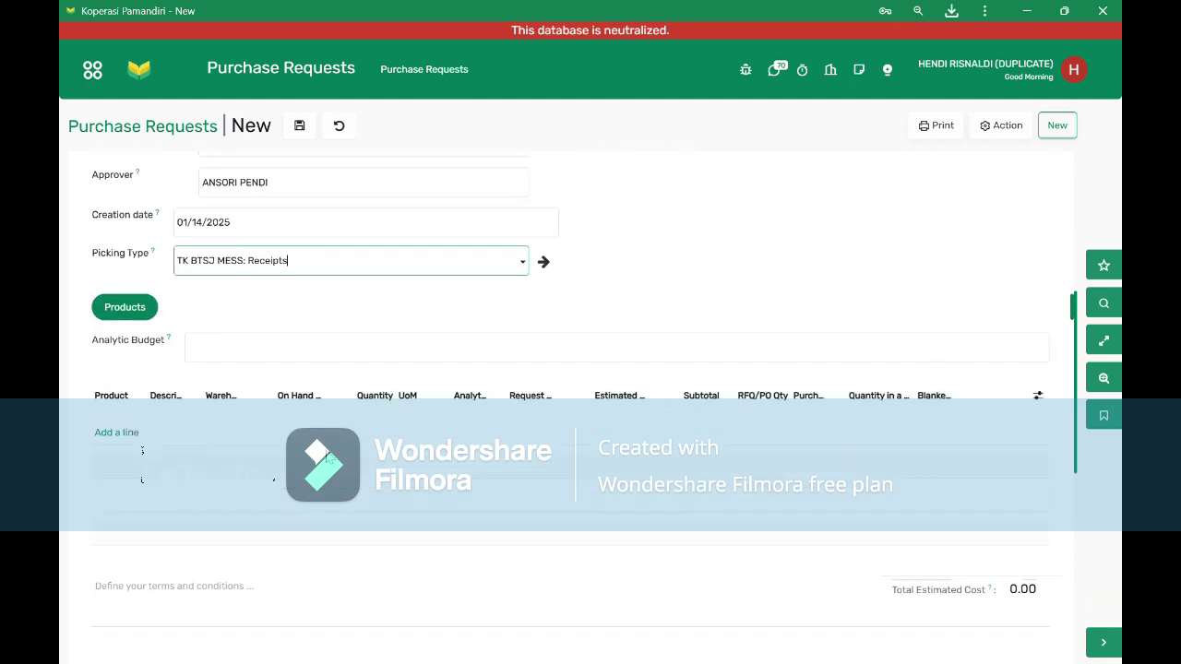
{"action": "left_click", "coordinate": [265, 344]}
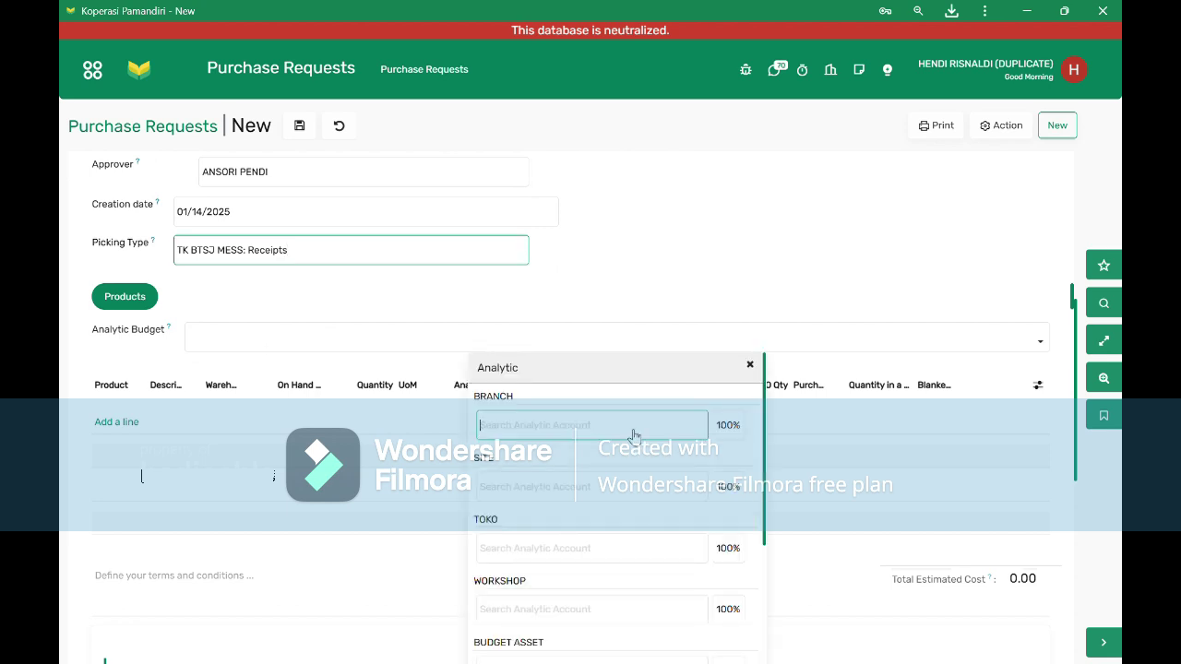
{"action": "type", "text": "ret"}
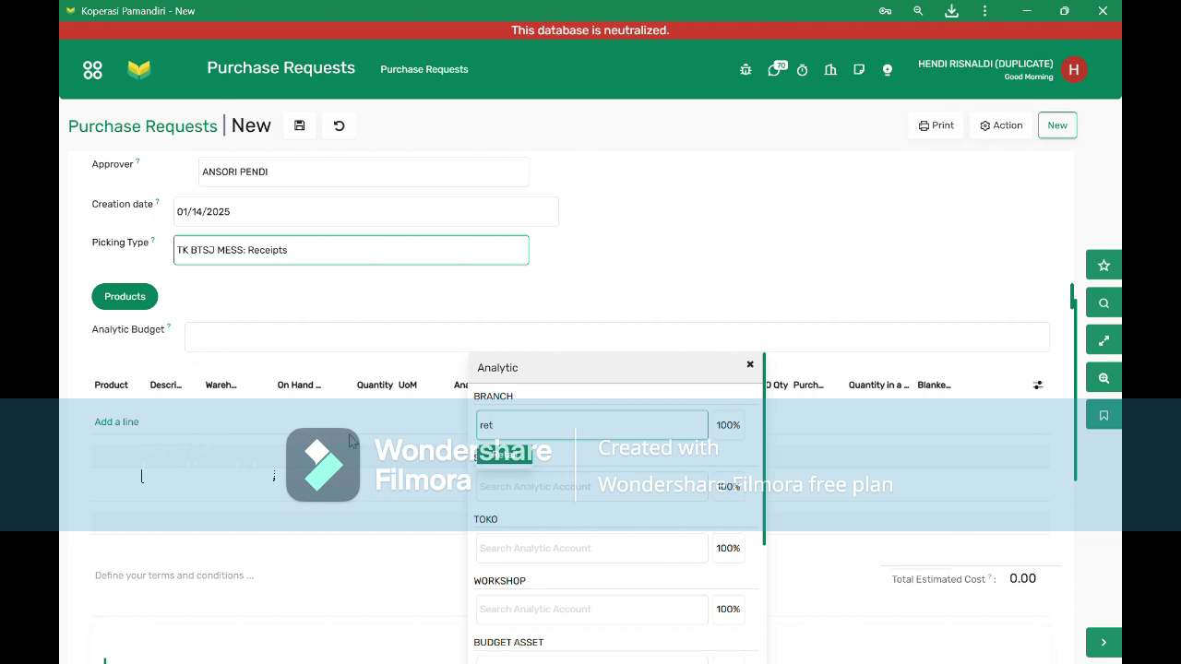
{"action": "left_click", "coordinate": [500, 455]}
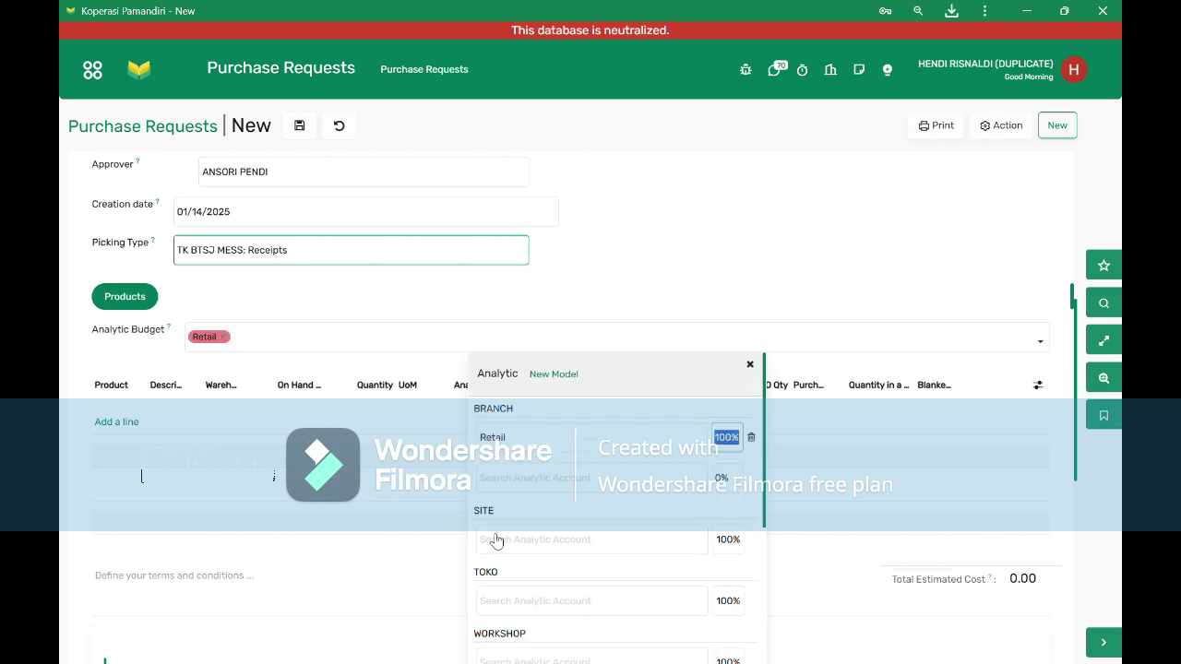
{"action": "left_click", "coordinate": [559, 550]}
{"action": "type", "text": "bts"}
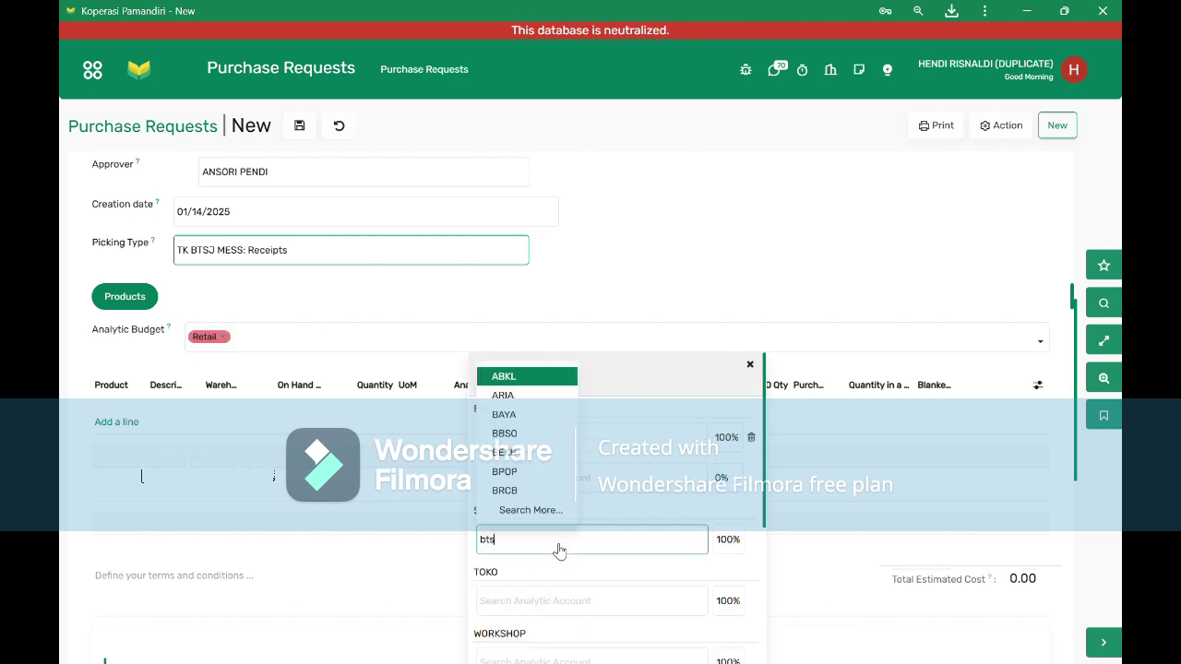
{"action": "left_click", "coordinate": [532, 565]}
{"action": "scroll", "coordinate": [529, 570], "scroll_direction": "down", "scroll_amount": 2}
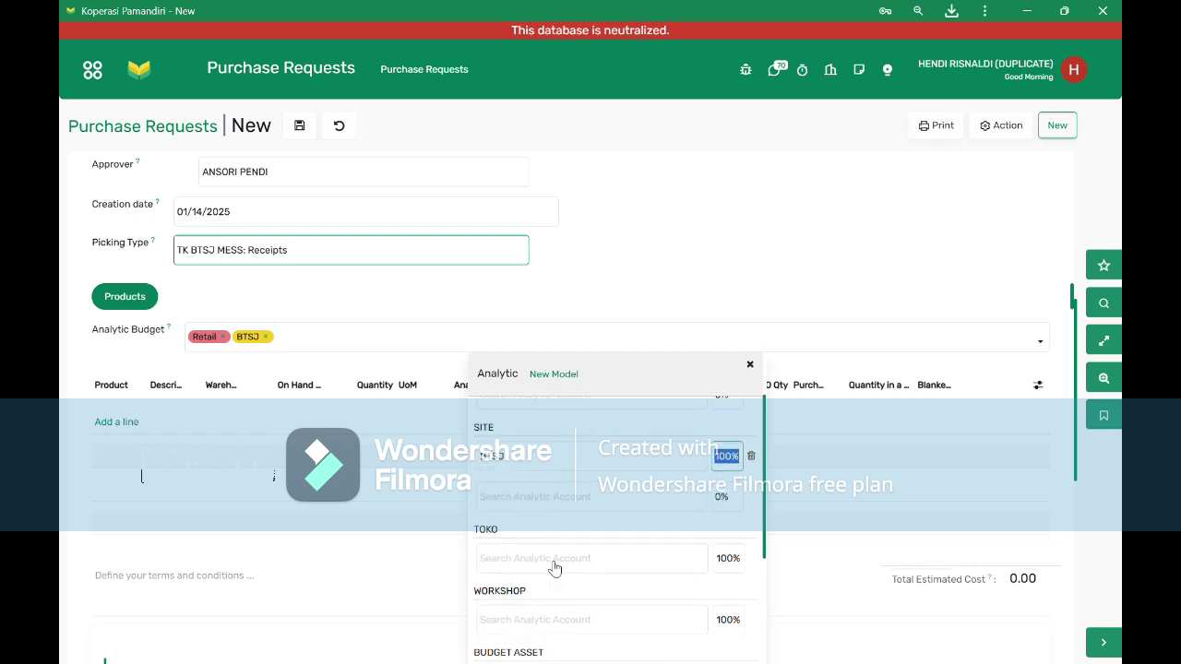
{"action": "left_click", "coordinate": [553, 561]}
{"action": "type", "text": "btsj me"}
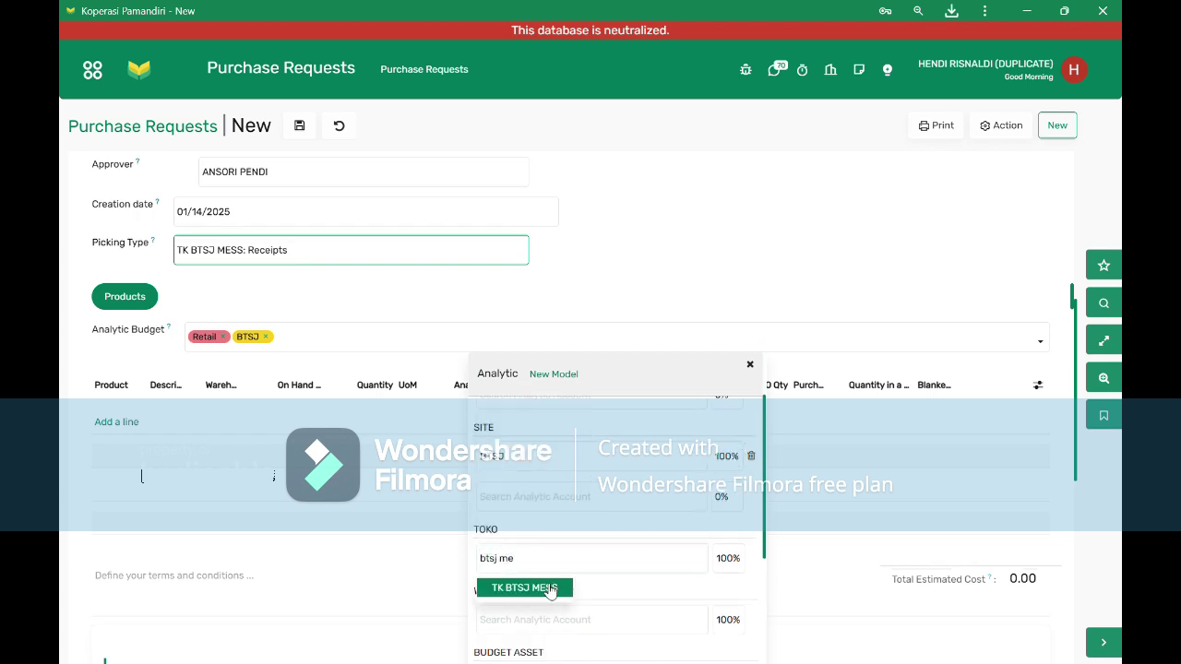
{"action": "left_click", "coordinate": [548, 588]}
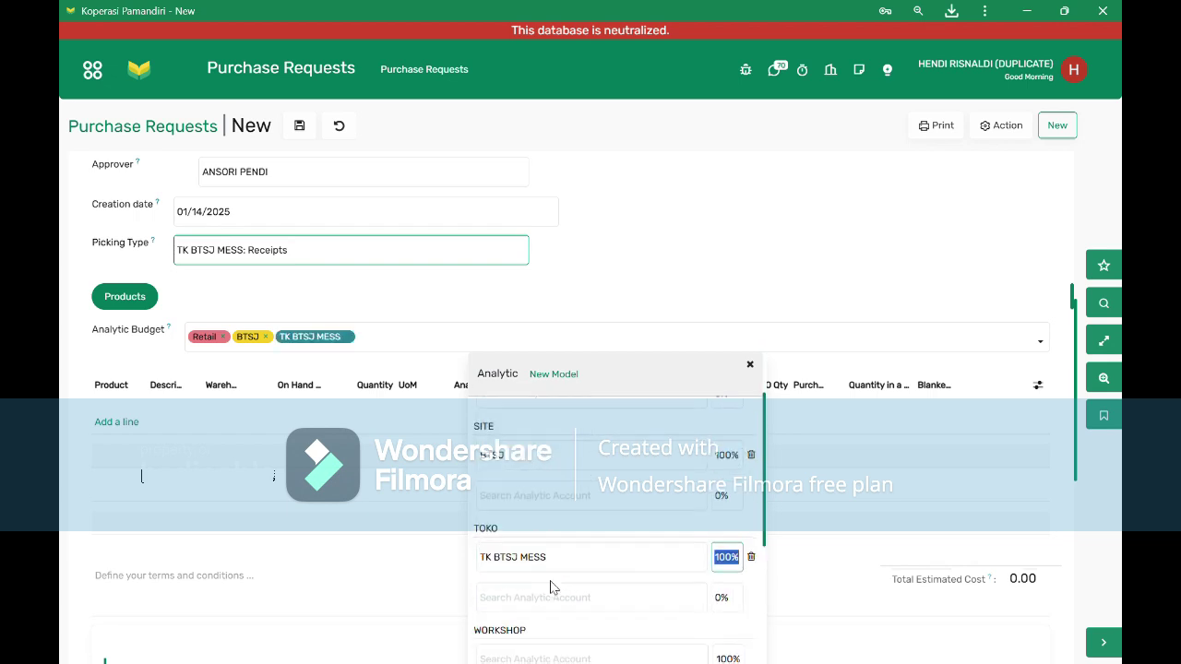
Choose the 50201 TK BTSJ MESS Pembelian account as BUDGET INVENTORY and save the request.
{"action": "scroll", "coordinate": [554, 581], "scroll_direction": "down", "scroll_amount": 3}
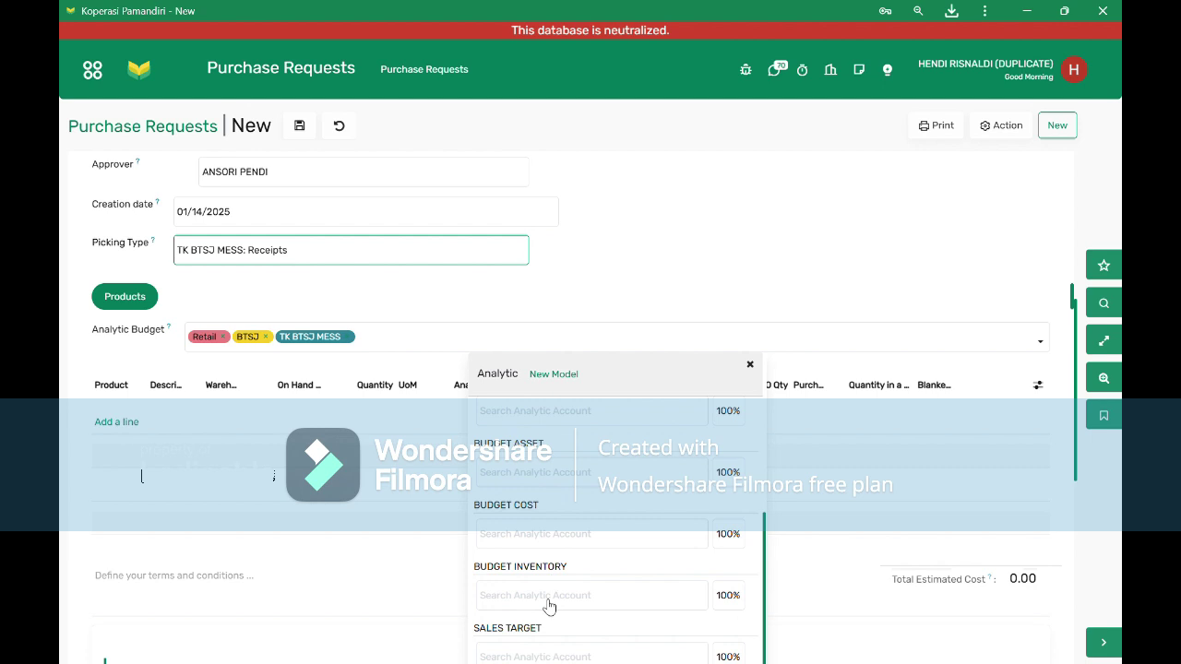
{"action": "left_click", "coordinate": [564, 598]}
{"action": "type", "text": "pembelian"}
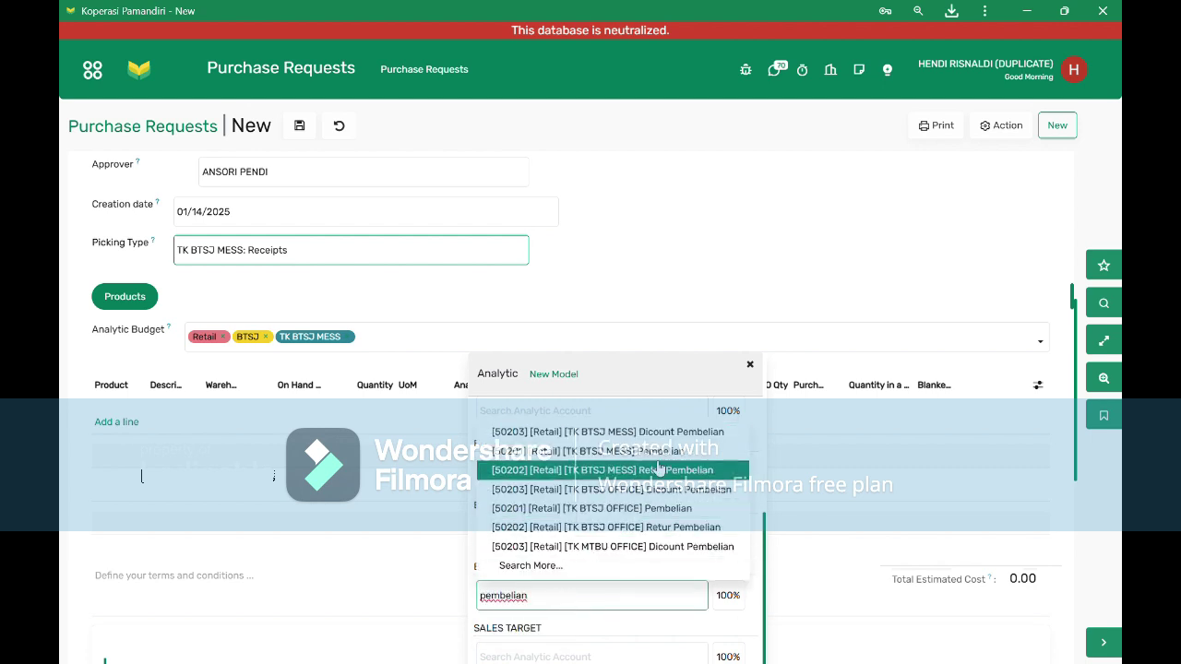
{"action": "left_click", "coordinate": [655, 468]}
{"action": "left_click", "coordinate": [673, 268]}
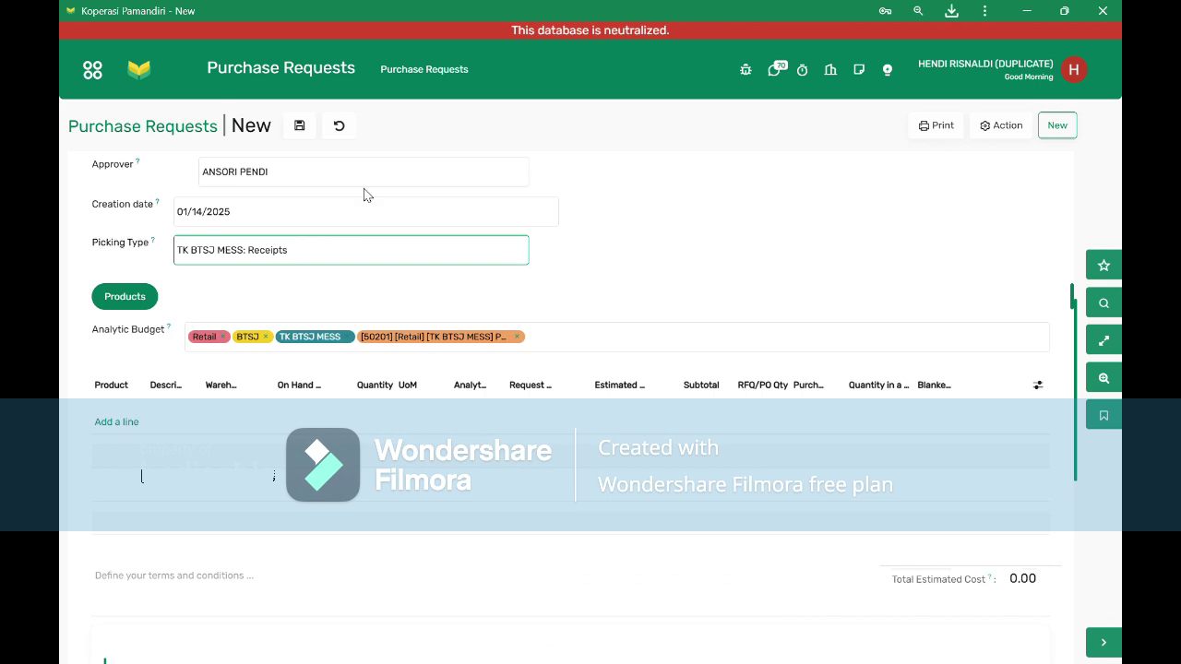
{"action": "left_click", "coordinate": [304, 131]}
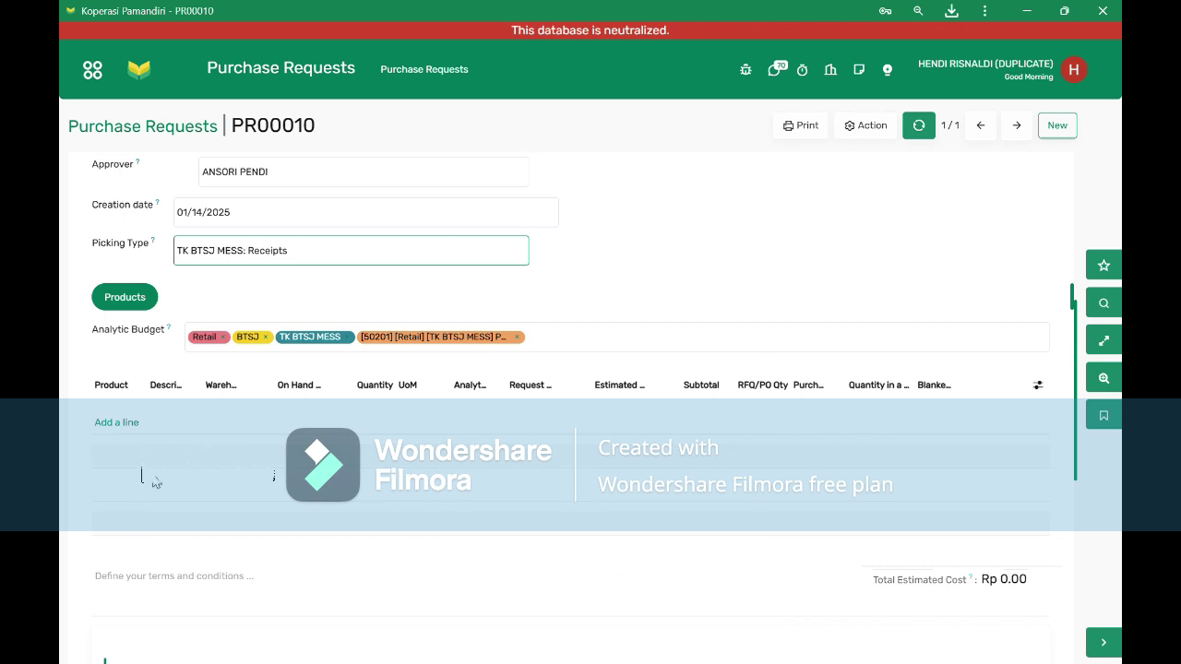
Add the first three product lines, including NESCAFE and Milo, from pasted product codes.
{"action": "left_click", "coordinate": [120, 422]}
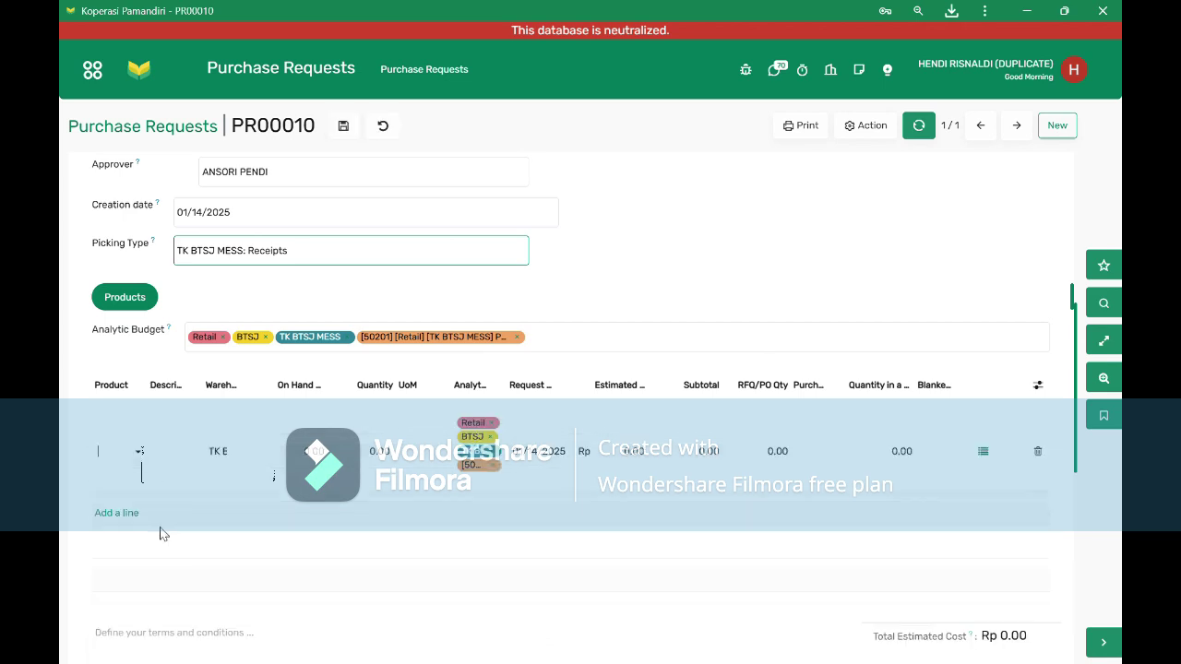
{"action": "key", "text": "ctrl+v"}
{"action": "key", "text": "Return"}
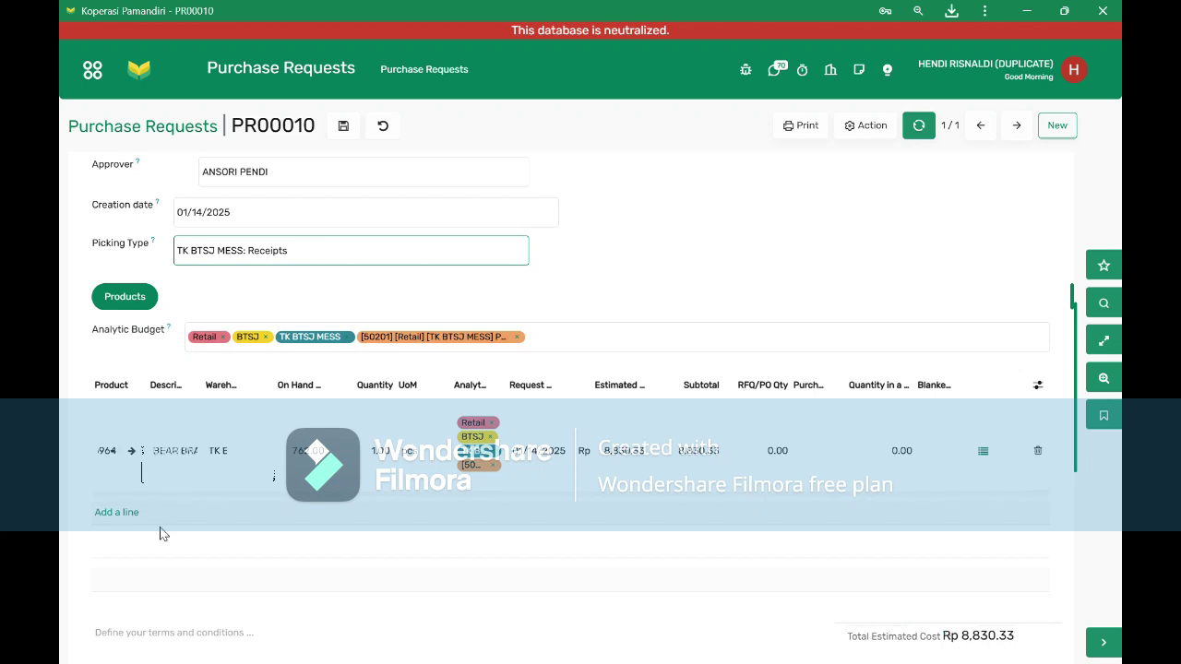
{"action": "left_click", "coordinate": [138, 514]}
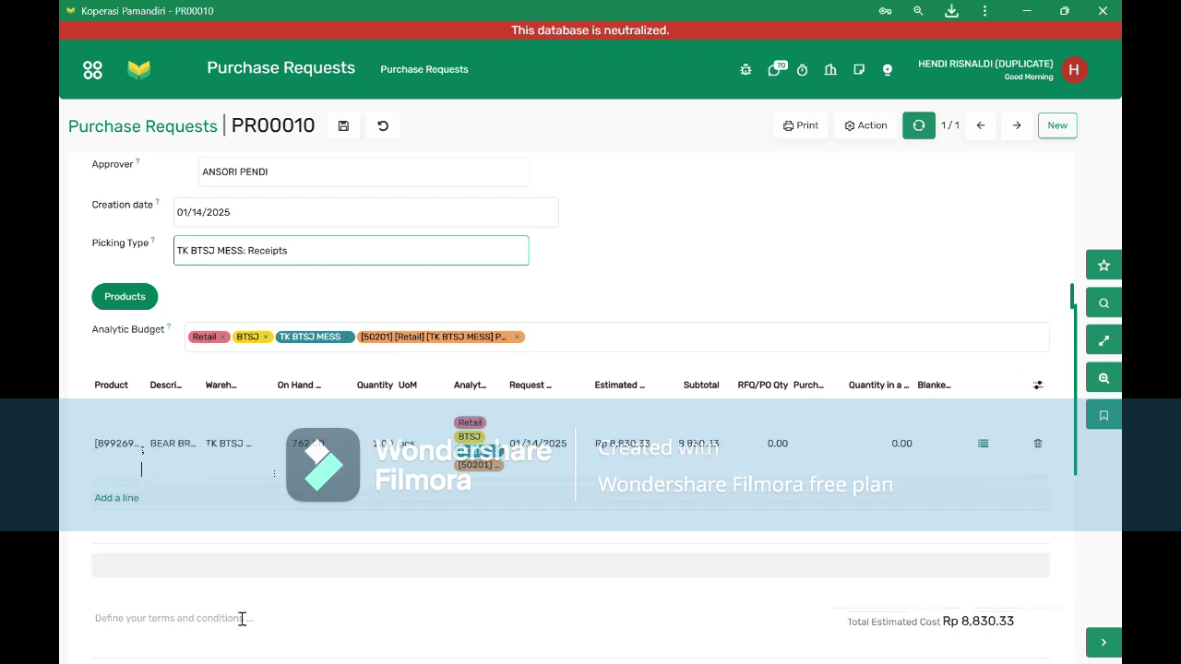
{"action": "key", "text": "ctrl+v"}
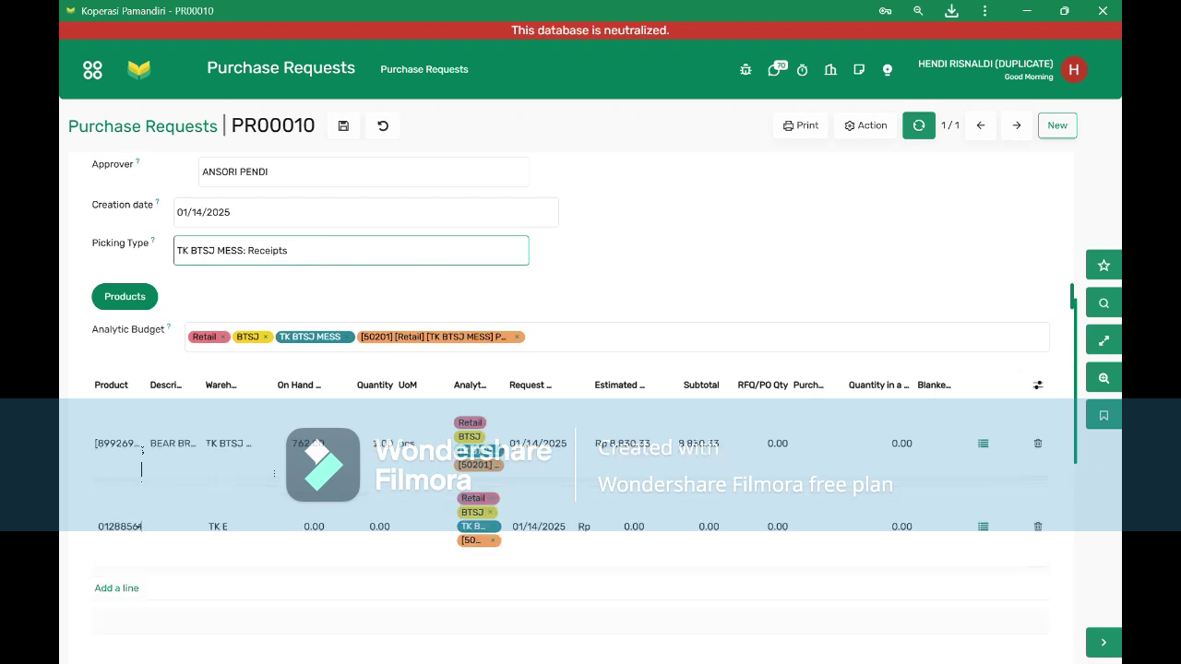
{"action": "key", "text": "Return"}
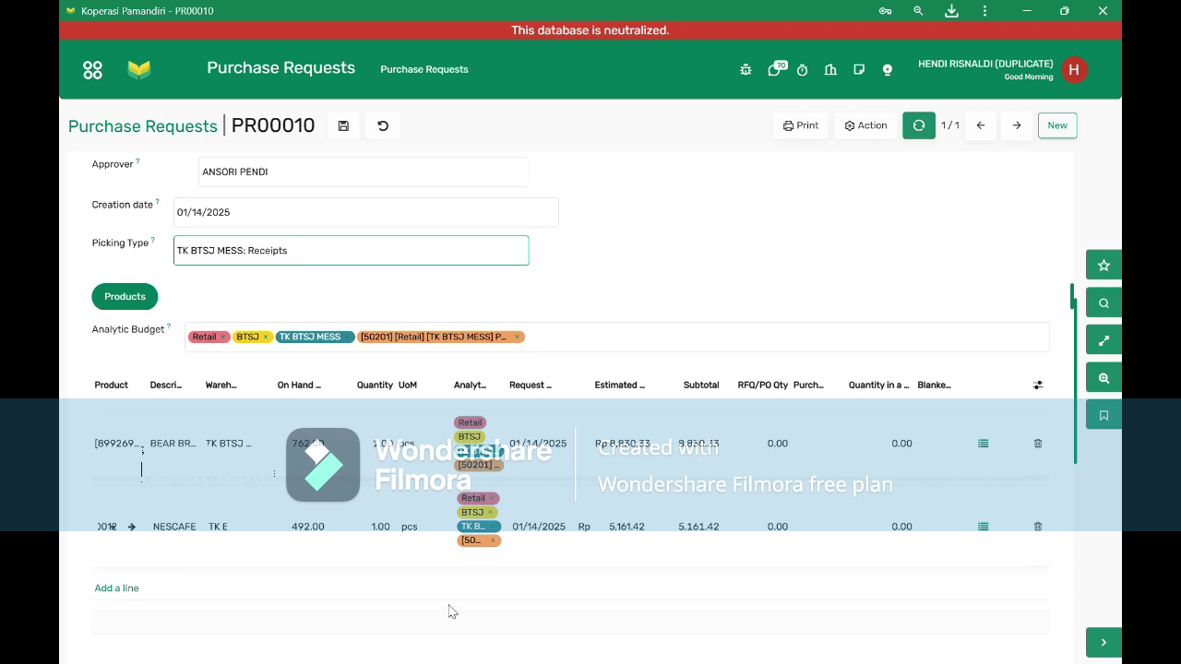
{"action": "left_click", "coordinate": [118, 589]}
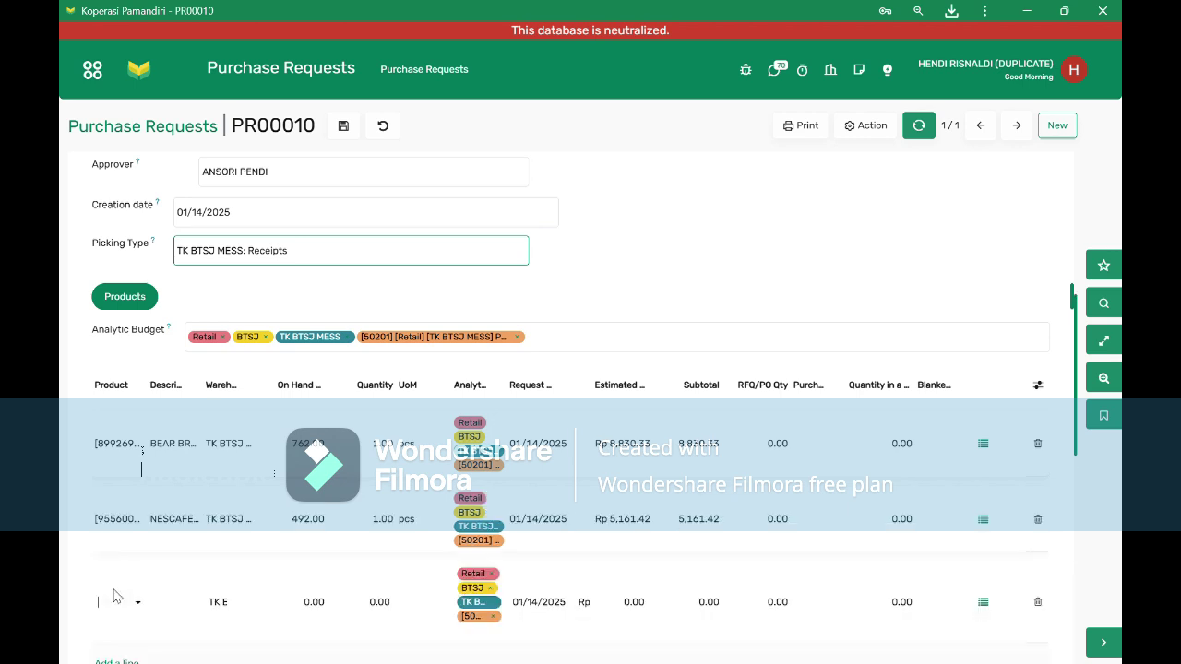
{"action": "key", "text": "ctrl+v"}
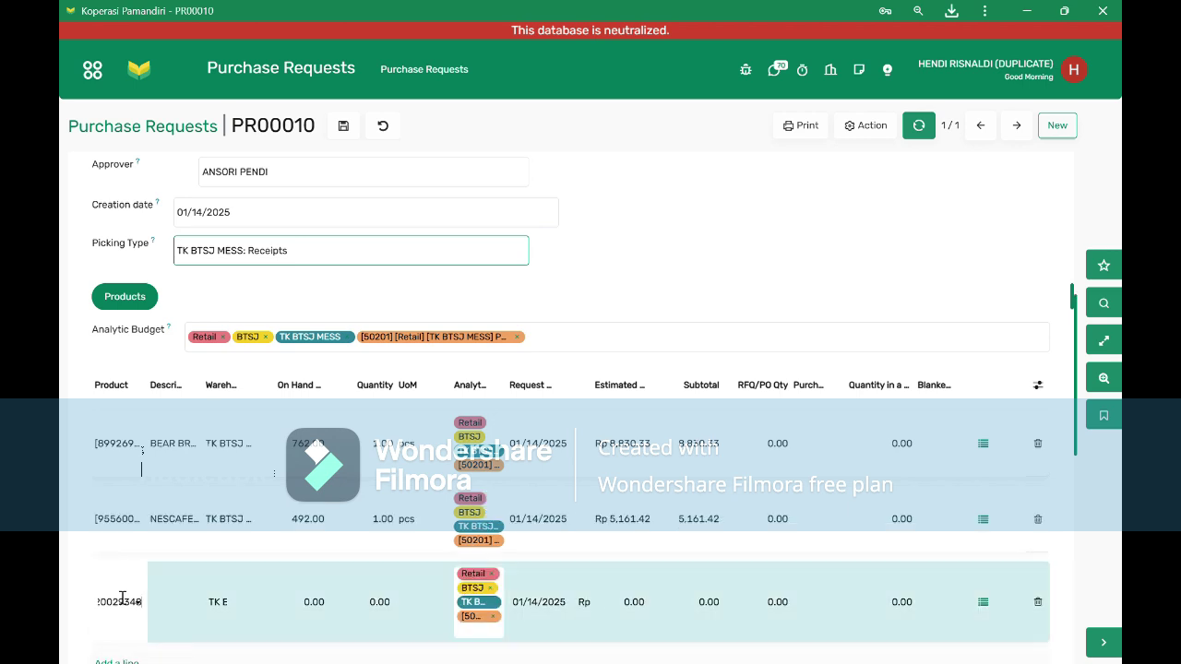
{"action": "key", "text": "Return"}
{"action": "scroll", "coordinate": [231, 585], "scroll_direction": "down", "scroll_amount": 2}
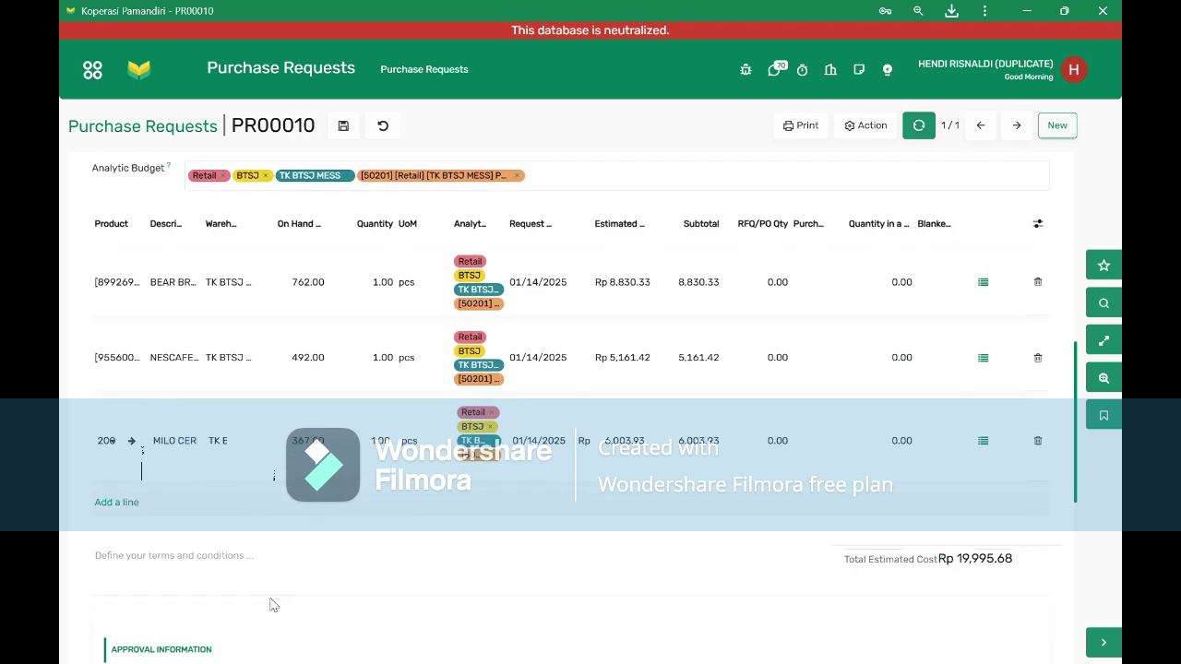
{"action": "left_click", "coordinate": [114, 498]}
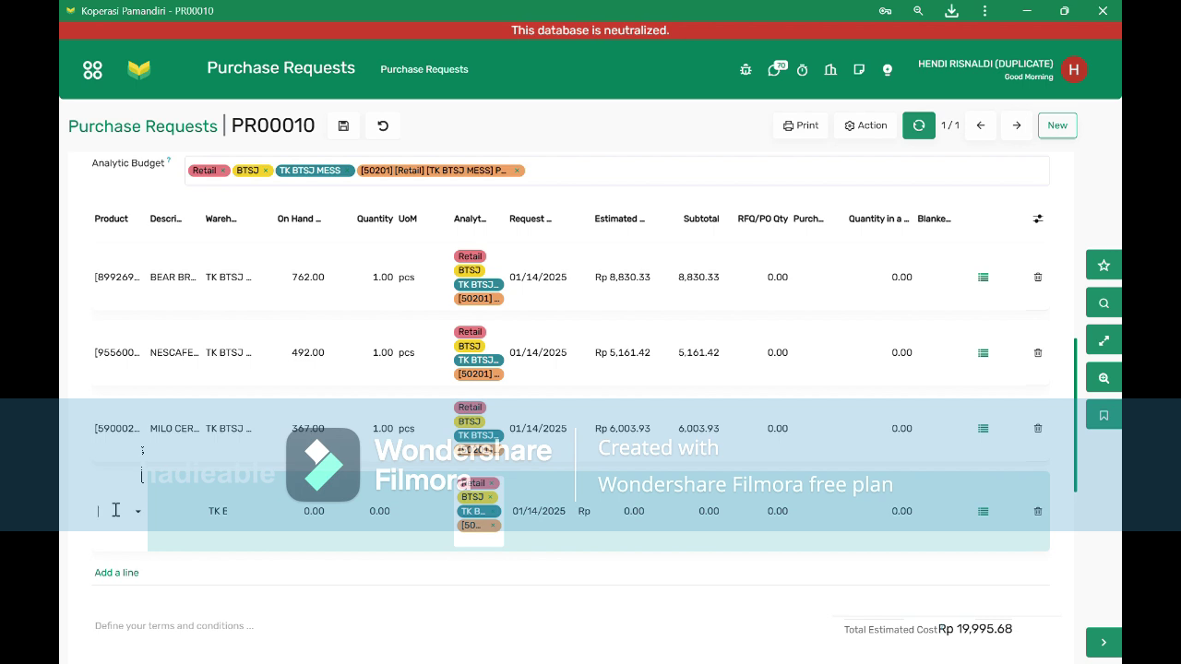
{"action": "type", "text": "9556001816498"}
{"action": "key", "text": "Return"}
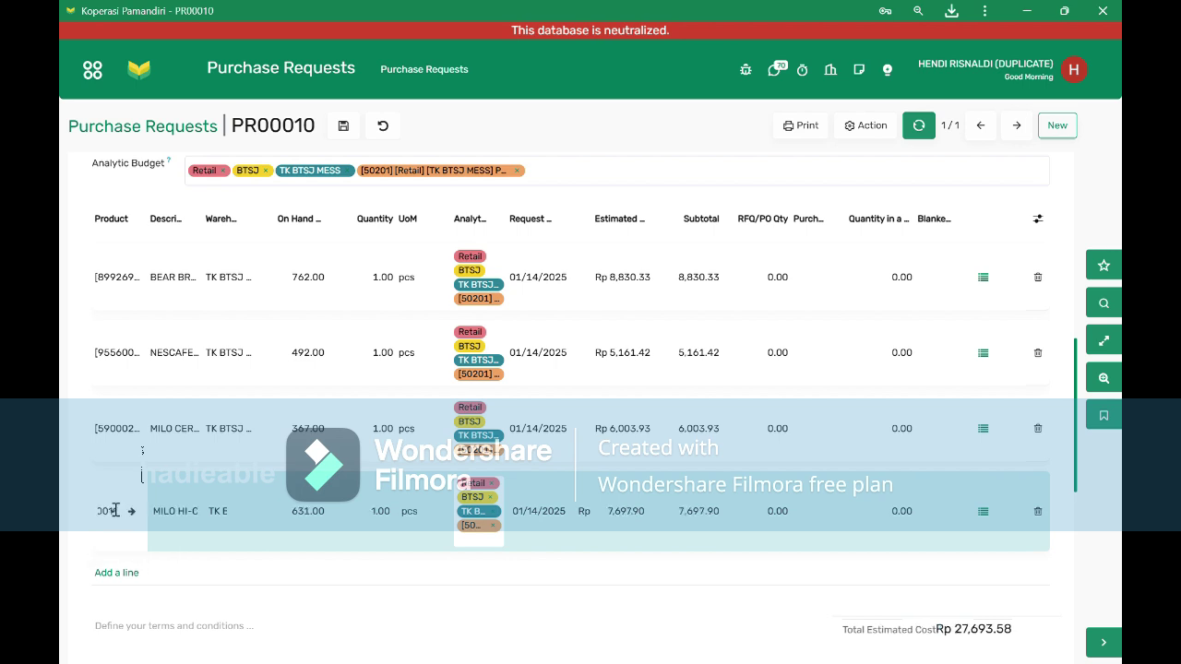
{"action": "scroll", "coordinate": [163, 561], "scroll_direction": "down", "scroll_amount": 1}
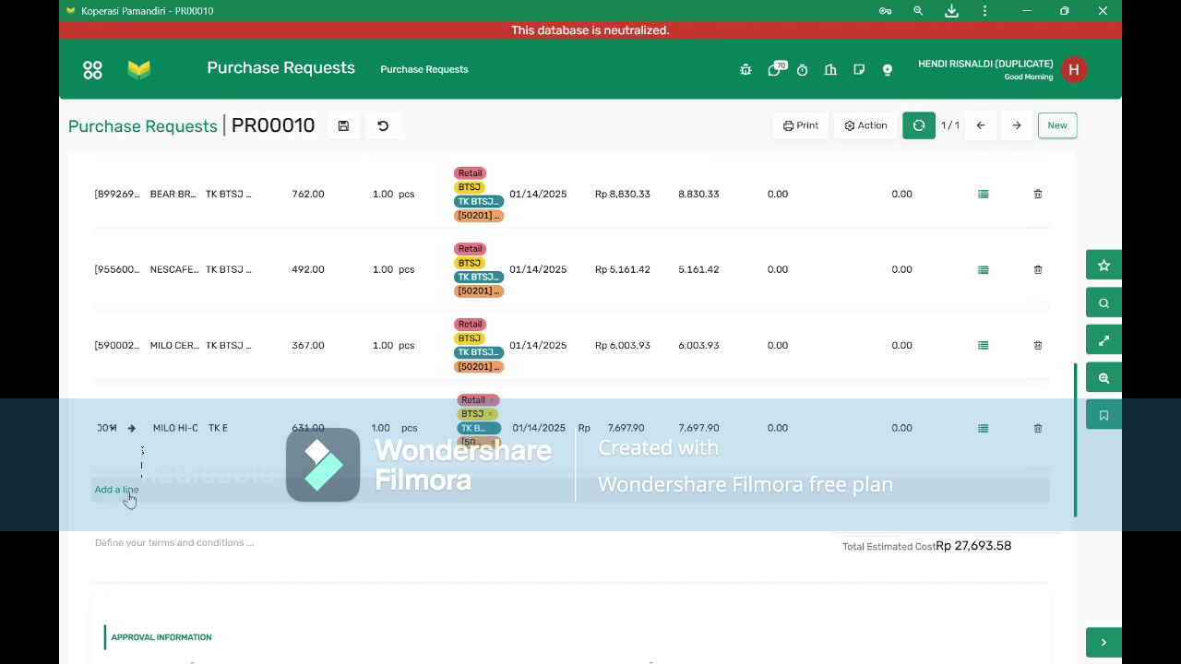
{"action": "left_click", "coordinate": [129, 498]}
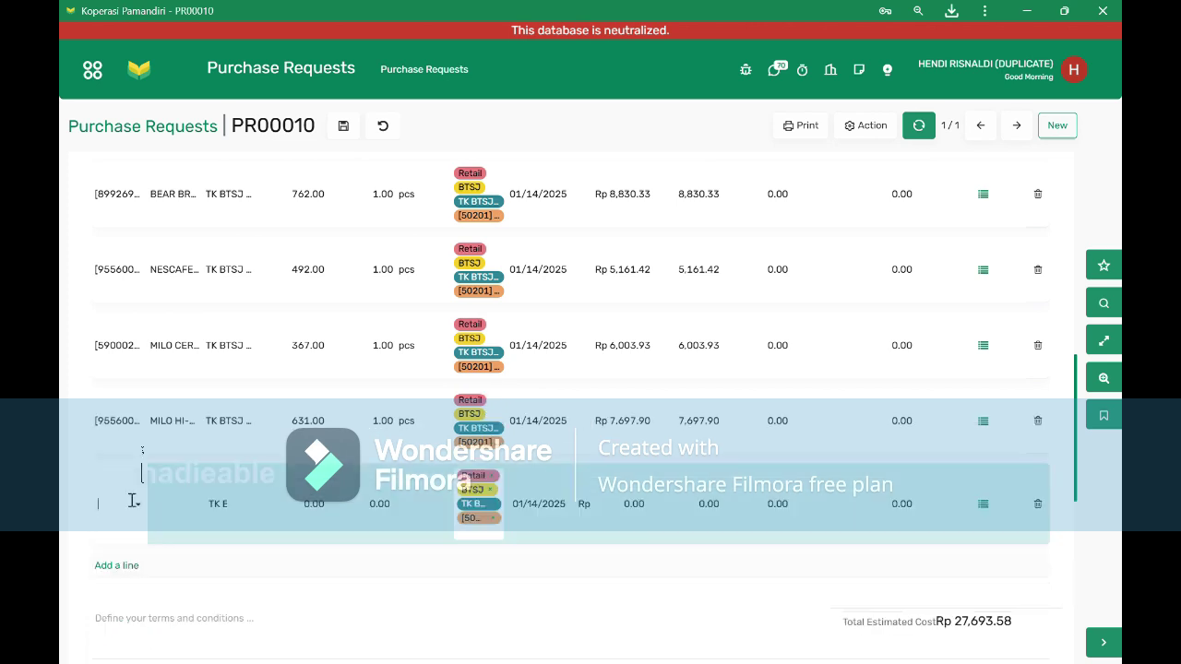
{"action": "type", "text": "9556001200884"}
{"action": "key", "text": "Return"}
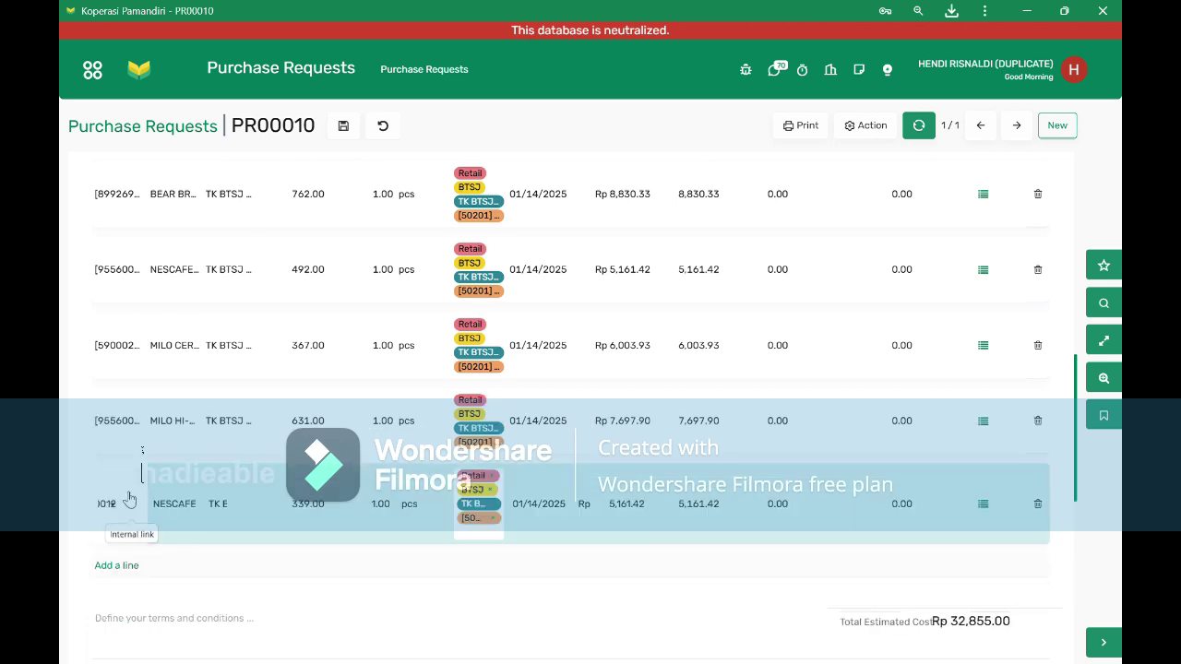
{"action": "left_click", "coordinate": [129, 565]}
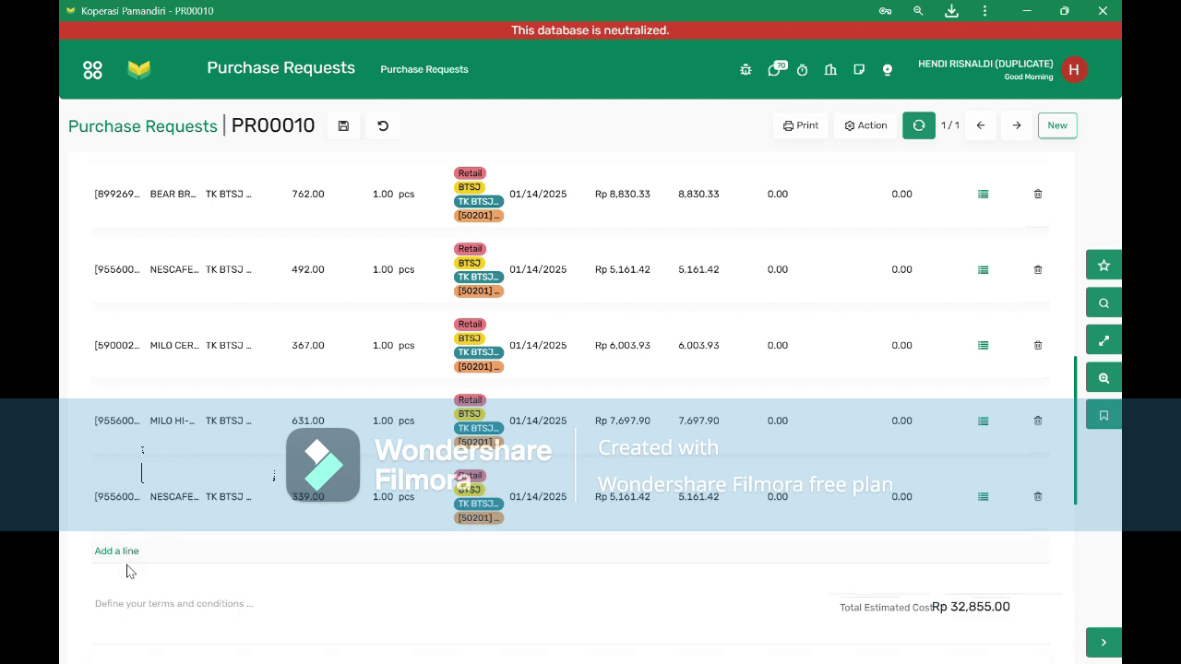
{"action": "type", "text": "9556001200891"}
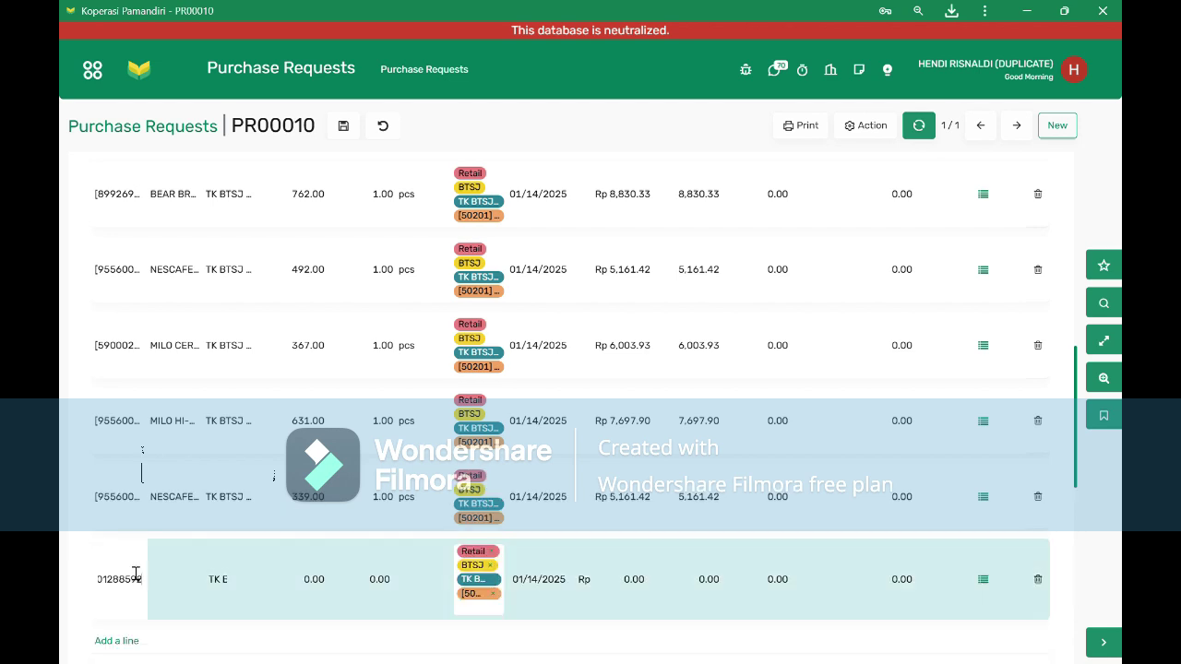
{"action": "key", "text": "Return"}
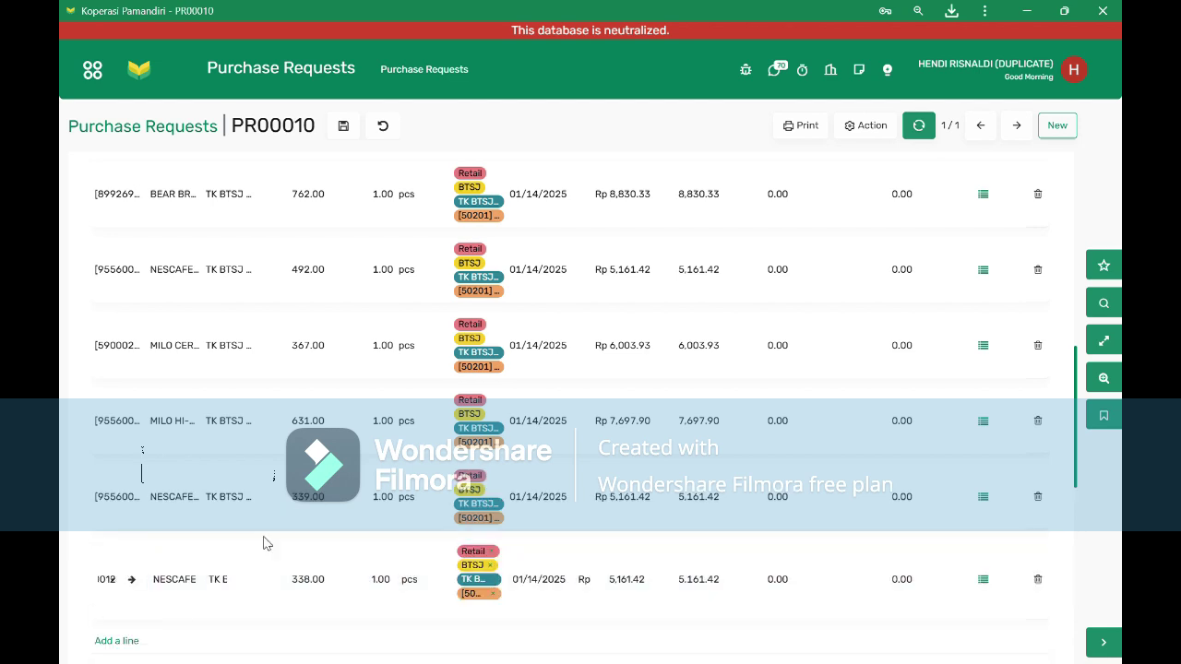
{"action": "scroll", "coordinate": [185, 563], "scroll_direction": "down", "scroll_amount": 3}
{"action": "left_click", "coordinate": [117, 475]}
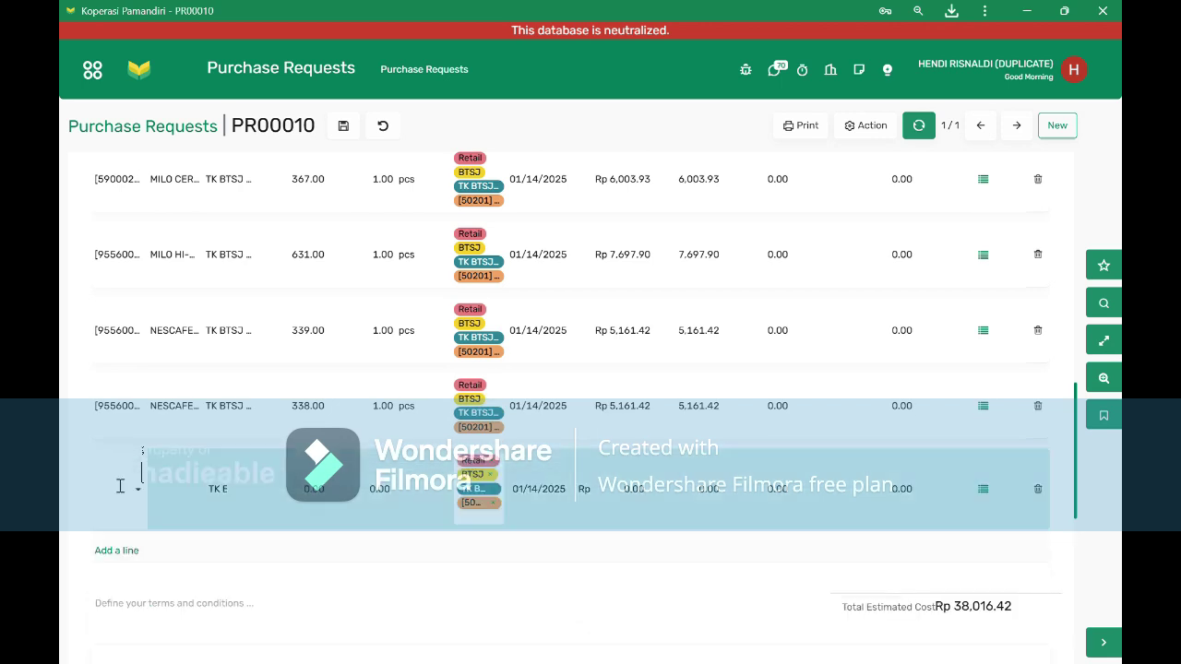
{"action": "type", "text": "9556001602596"}
{"action": "key", "text": "Return"}
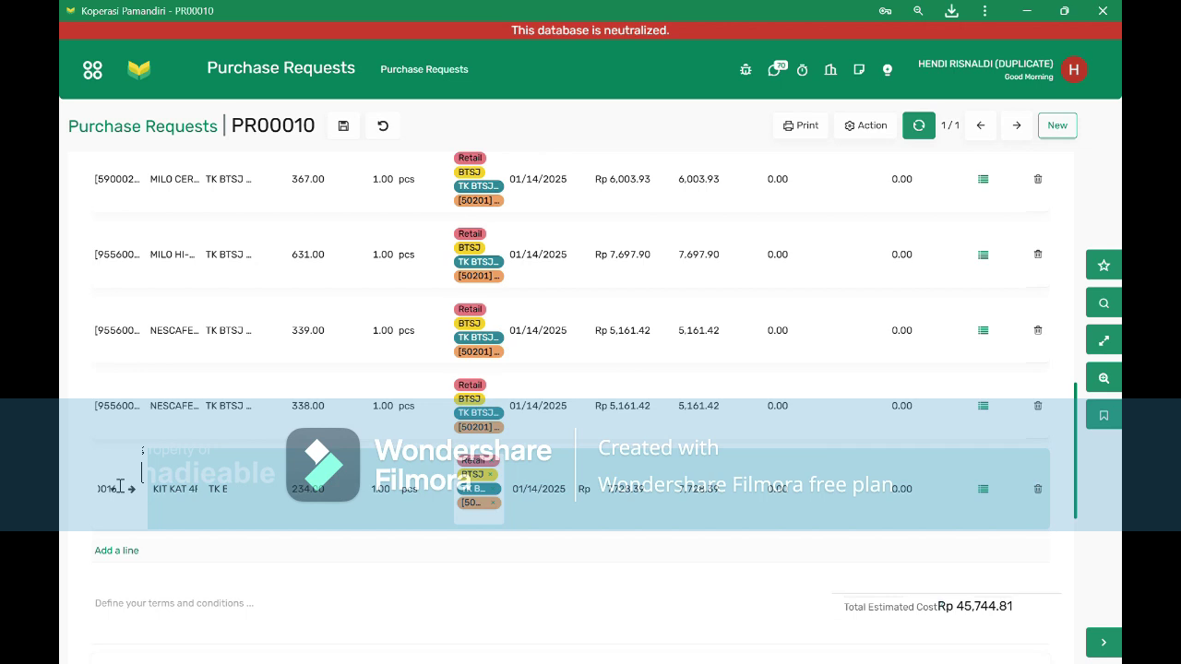
{"action": "type", "text": "899269652"}
{"action": "key", "text": "Return"}
{"action": "left_click", "coordinate": [137, 552]}
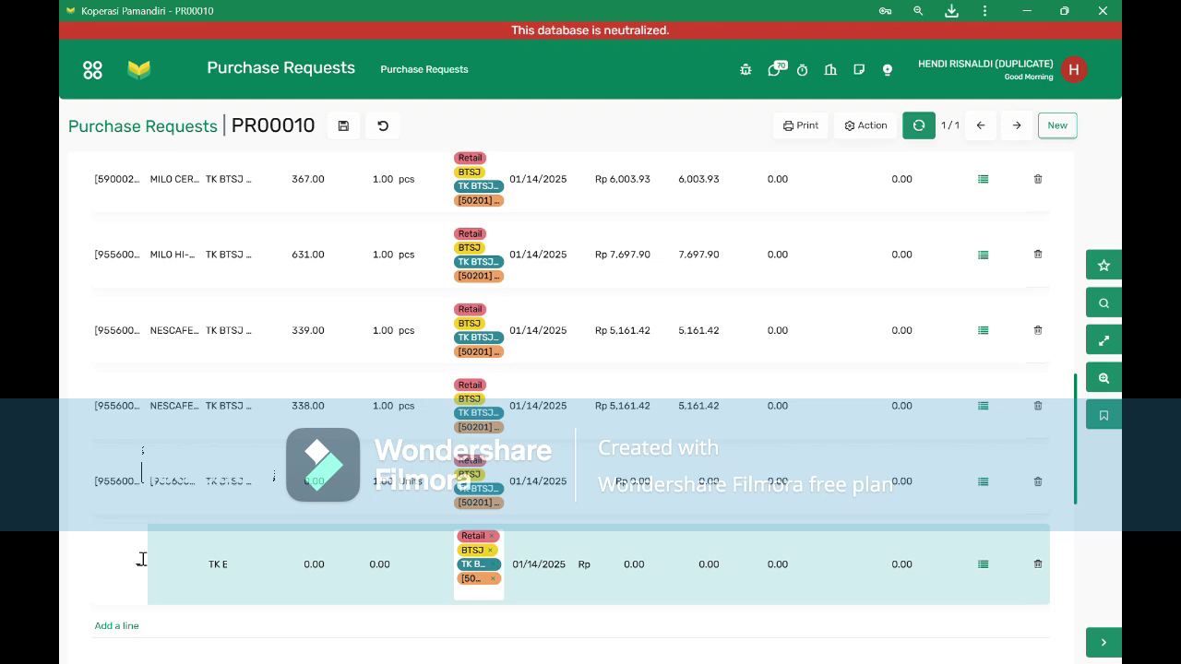
{"action": "type", "text": "9556001676702"}
{"action": "key", "text": "Return"}
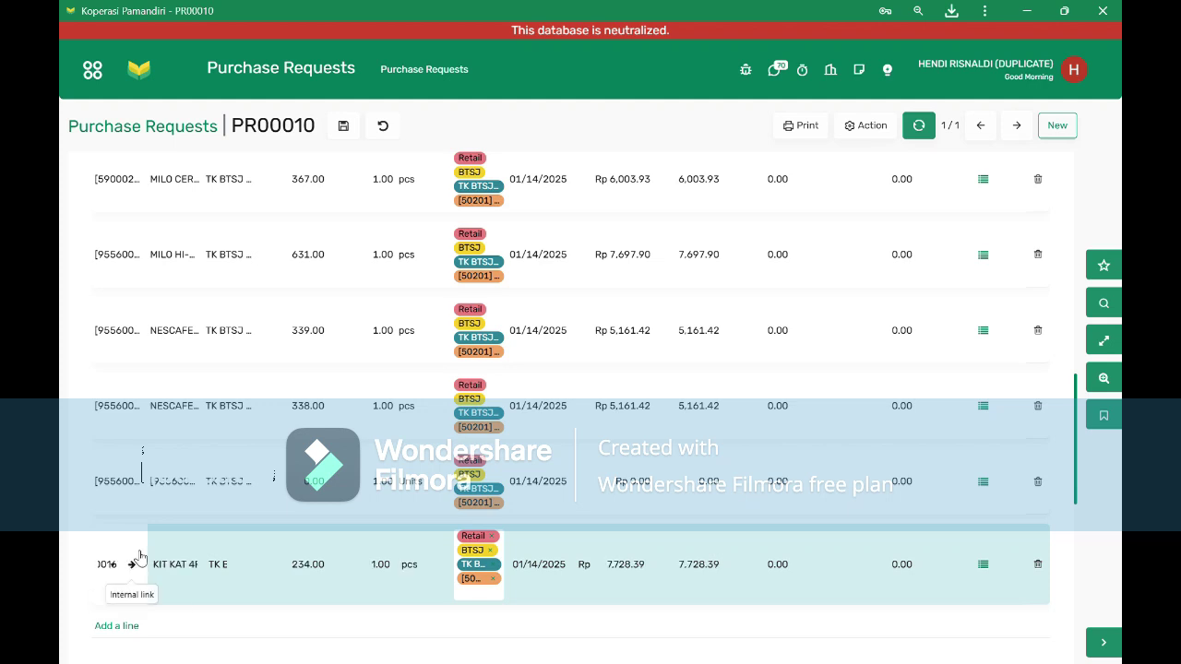
{"action": "left_click", "coordinate": [65, 545]}
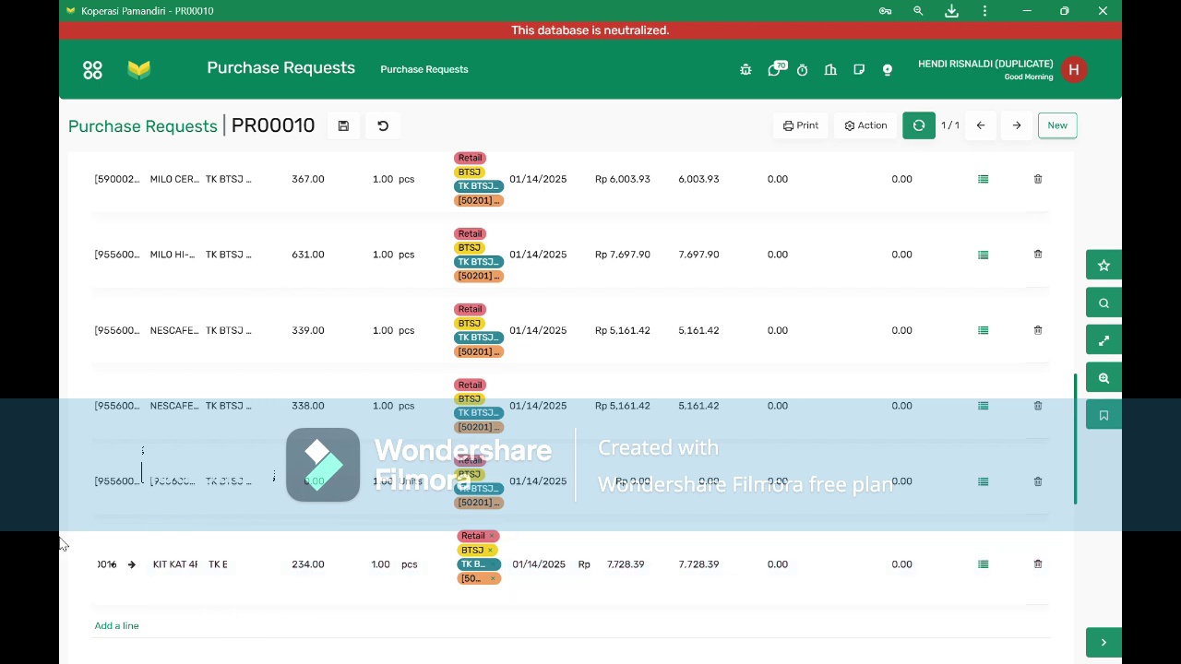
{"action": "scroll", "coordinate": [87, 543], "scroll_direction": "down", "scroll_amount": 2}
{"action": "left_click", "coordinate": [117, 466]}
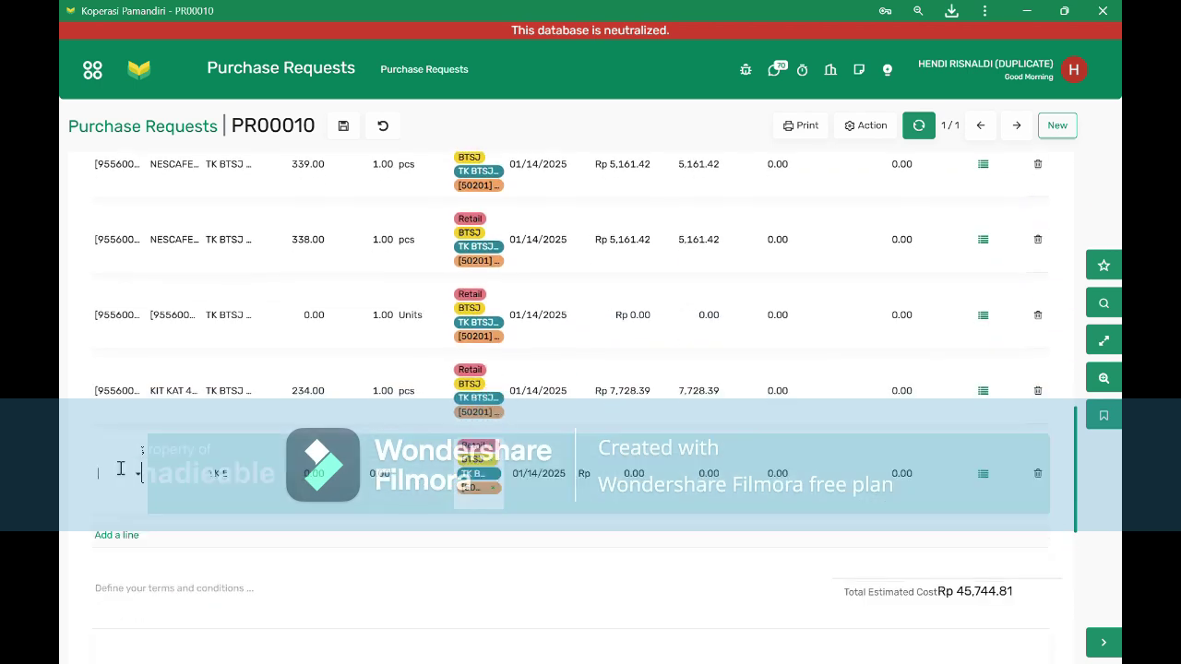
{"action": "type", "text": "9556001600008"}
{"action": "key", "text": "Return"}
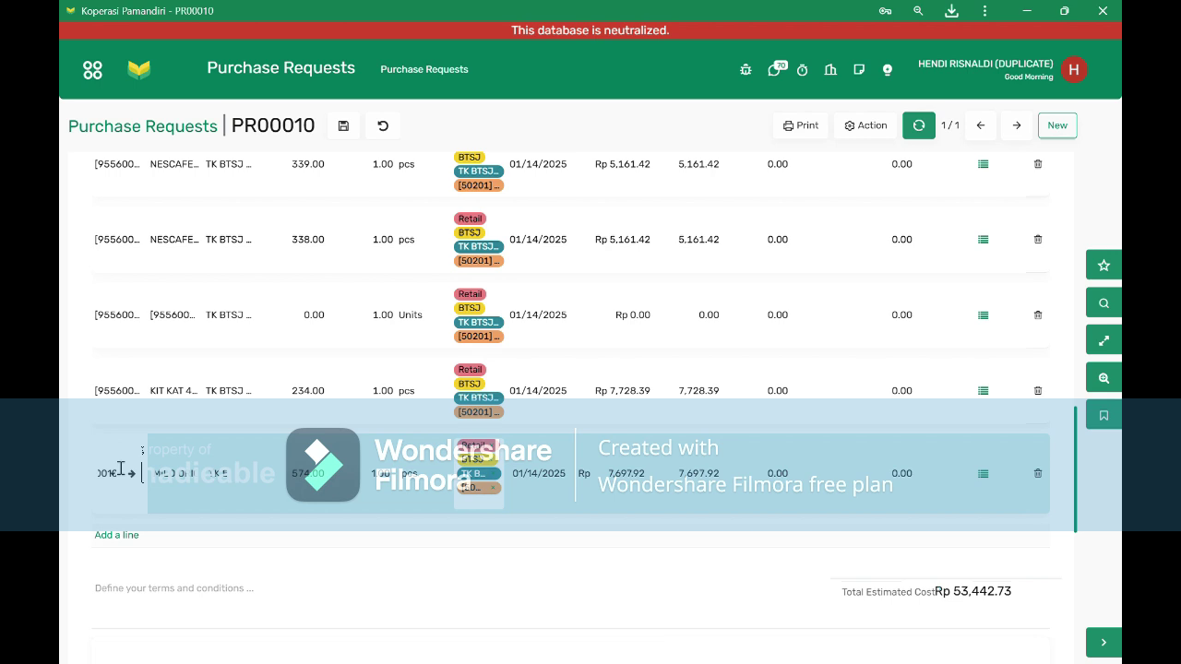
{"action": "left_click", "coordinate": [95, 475]}
{"action": "scroll", "coordinate": [116, 385], "scroll_direction": "down", "scroll_amount": 2}
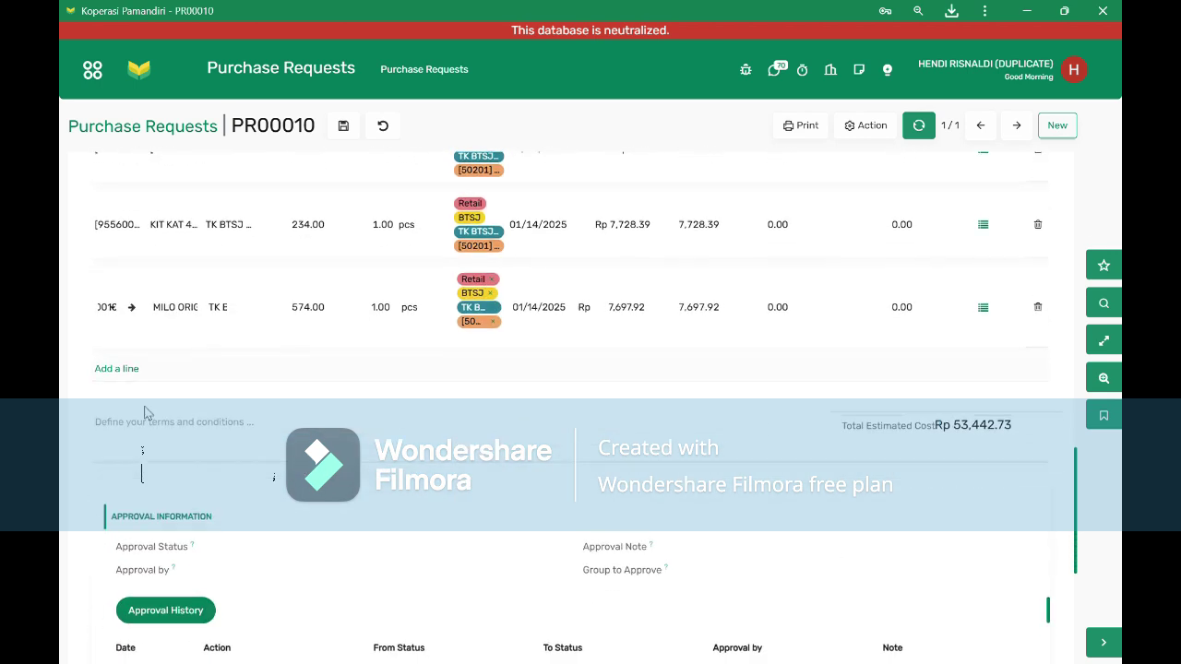
{"action": "left_click", "coordinate": [117, 354]}
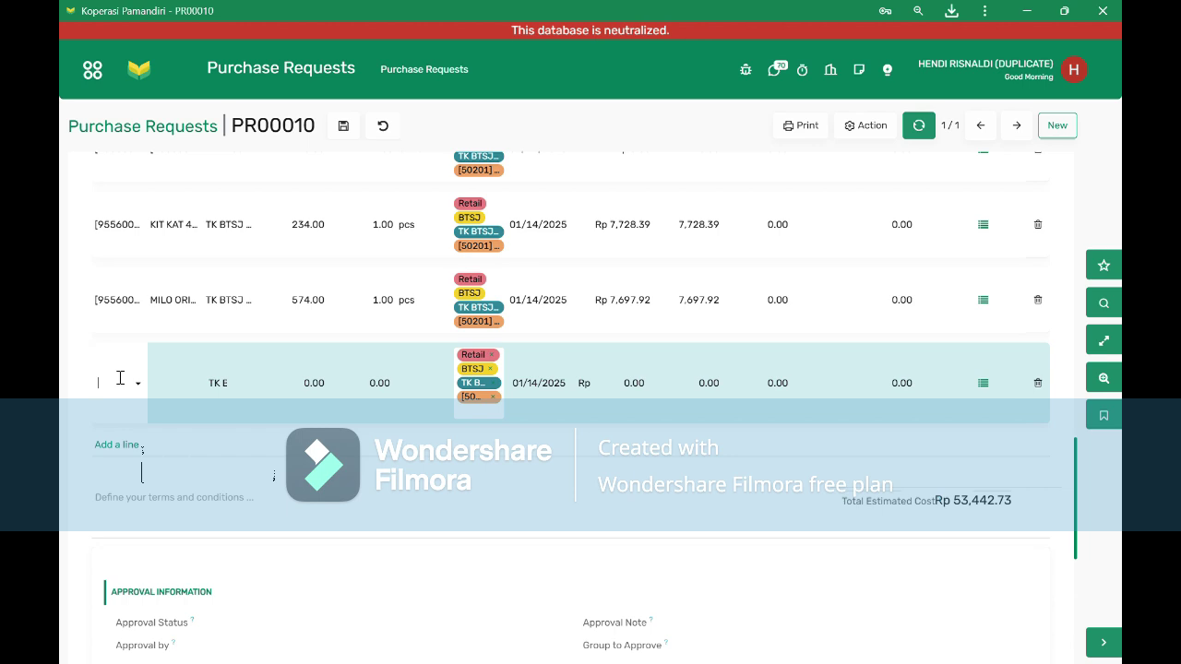
{"action": "type", "text": "01239754"}
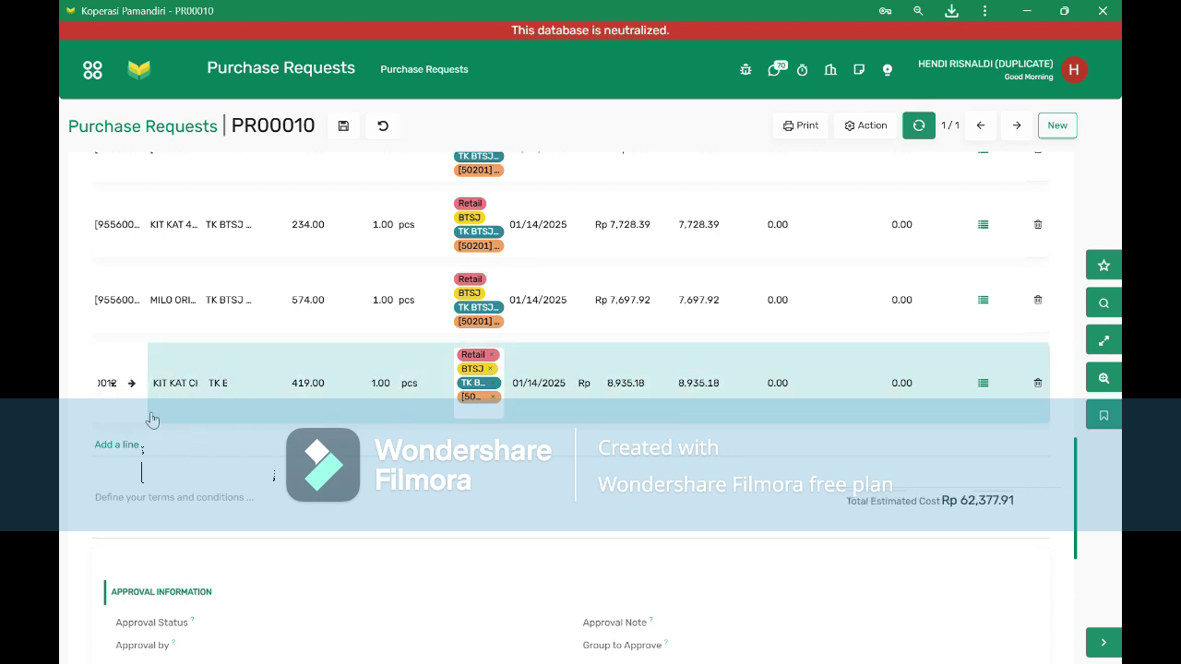
{"action": "scroll", "coordinate": [153, 414], "scroll_direction": "up", "scroll_amount": 5}
{"action": "scroll", "coordinate": [170, 415], "scroll_direction": "up", "scroll_amount": 5}
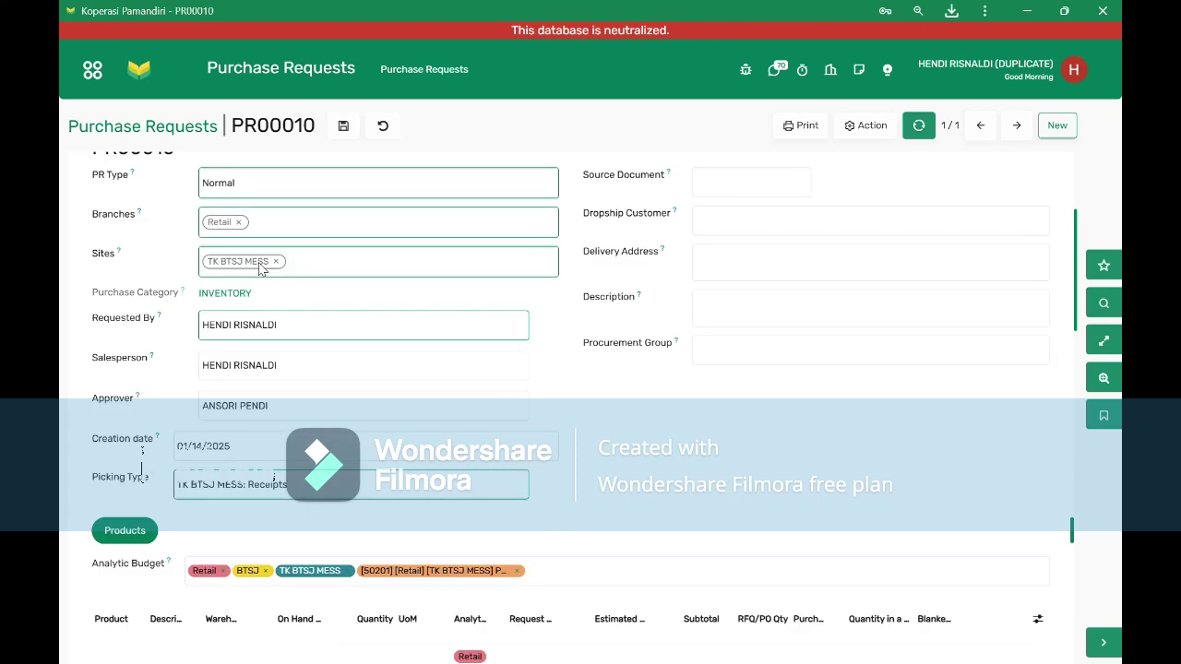
Set quantity 100 on the first product lines, from the top through the NESCAFE line.
{"action": "scroll", "coordinate": [266, 330], "scroll_direction": "down", "scroll_amount": 3}
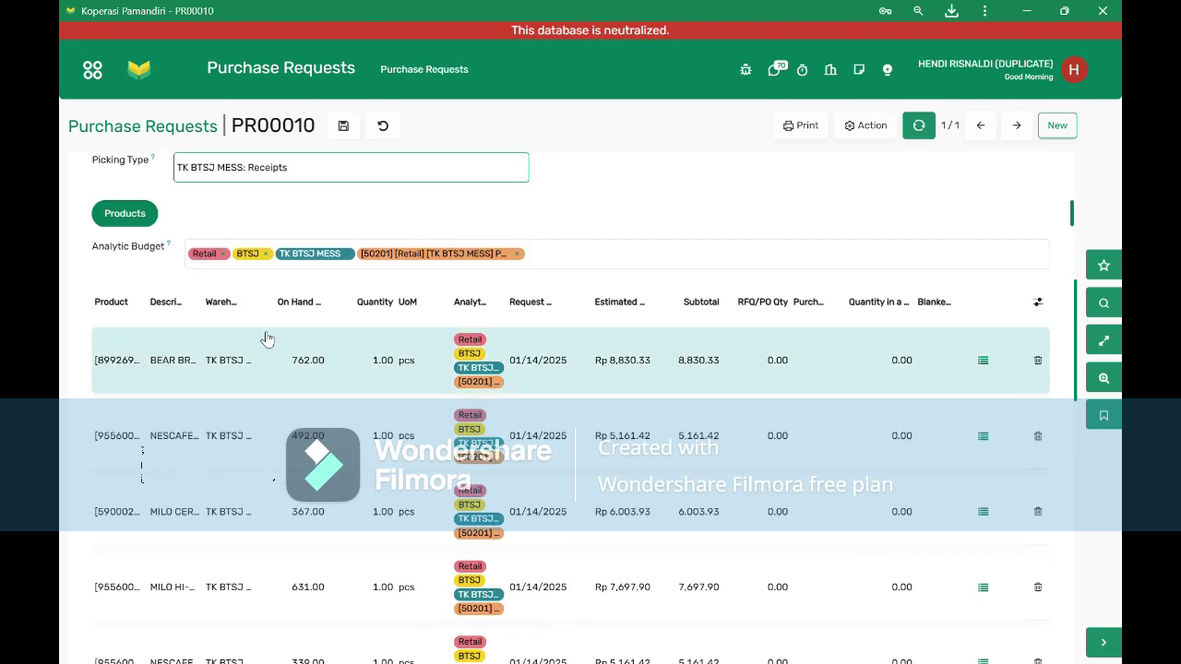
{"action": "scroll", "coordinate": [264, 335], "scroll_direction": "down", "scroll_amount": 3}
{"action": "scroll", "coordinate": [322, 339], "scroll_direction": "up", "scroll_amount": 2}
{"action": "left_click", "coordinate": [382, 388]}
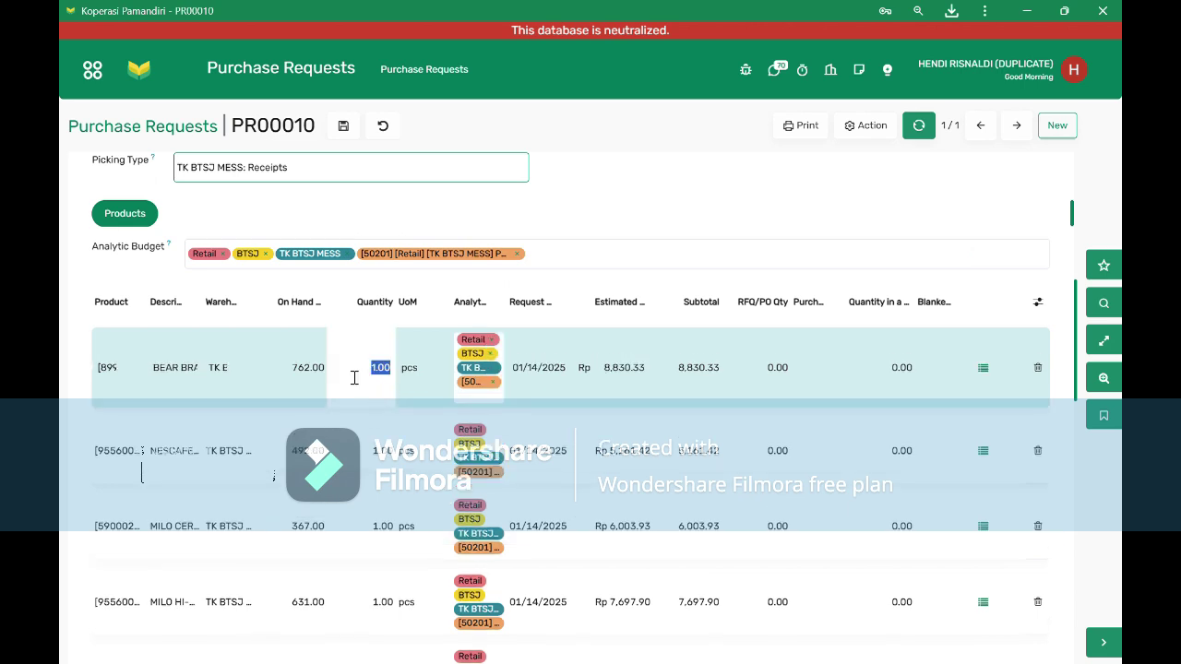
{"action": "type", "text": "10"}
{"action": "key", "text": "ctrl+a"}
{"action": "left_click", "coordinate": [384, 448]}
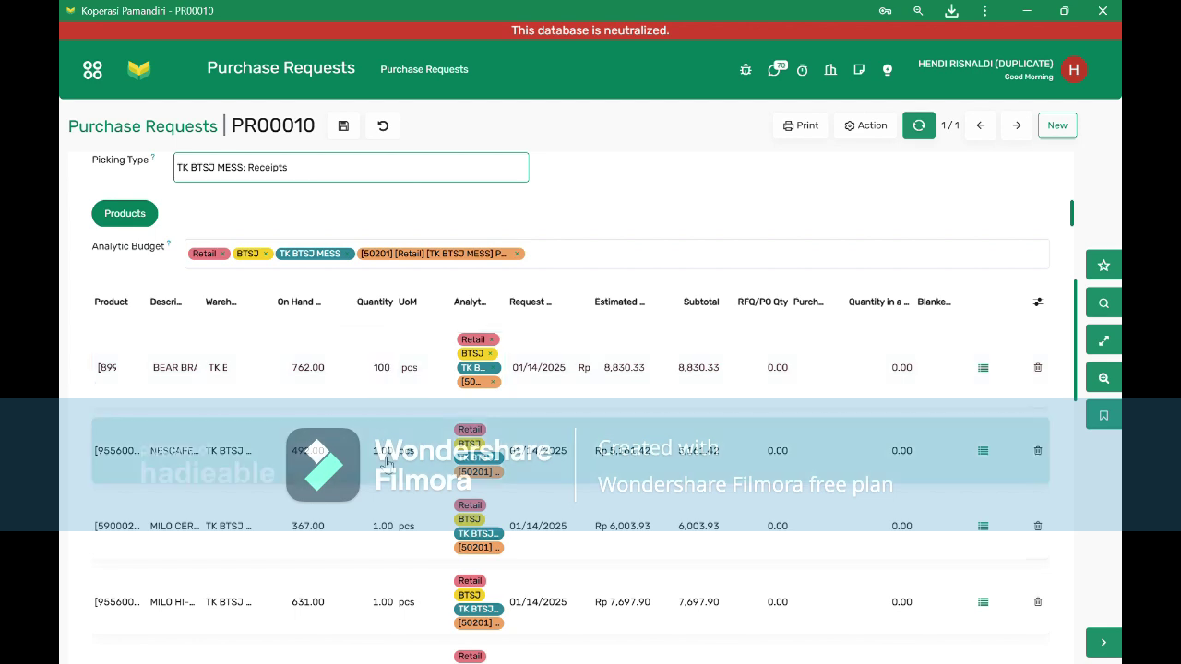
{"action": "left_click", "coordinate": [392, 525]}
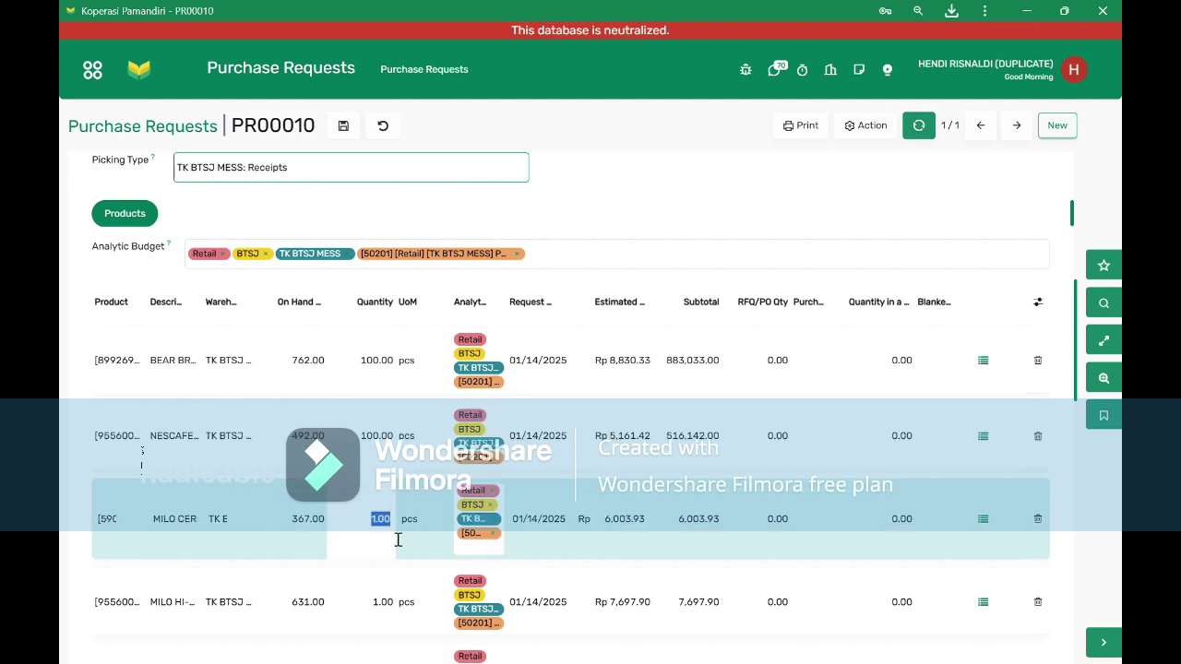
{"action": "scroll", "coordinate": [388, 558], "scroll_direction": "down", "scroll_amount": 3}
{"action": "type", "text": "100"}
{"action": "left_click", "coordinate": [383, 436]}
{"action": "type", "text": "100"}
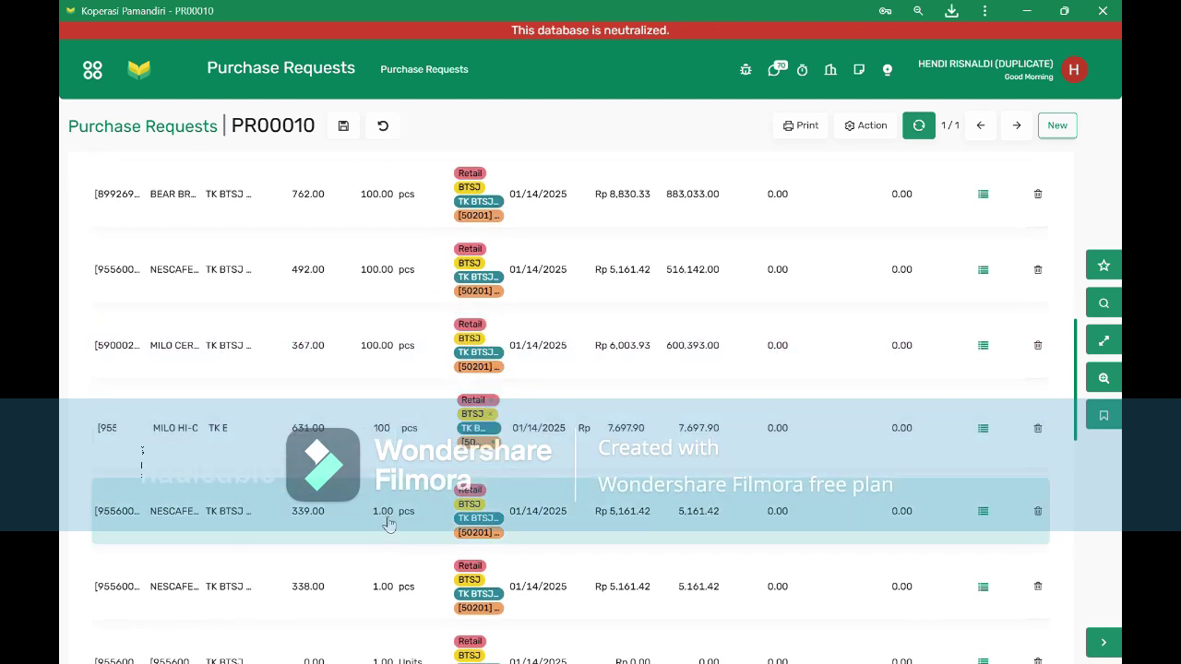
{"action": "left_click", "coordinate": [383, 511]}
{"action": "type", "text": "100"}
{"action": "left_click", "coordinate": [387, 593]}
{"action": "type", "text": "100"}
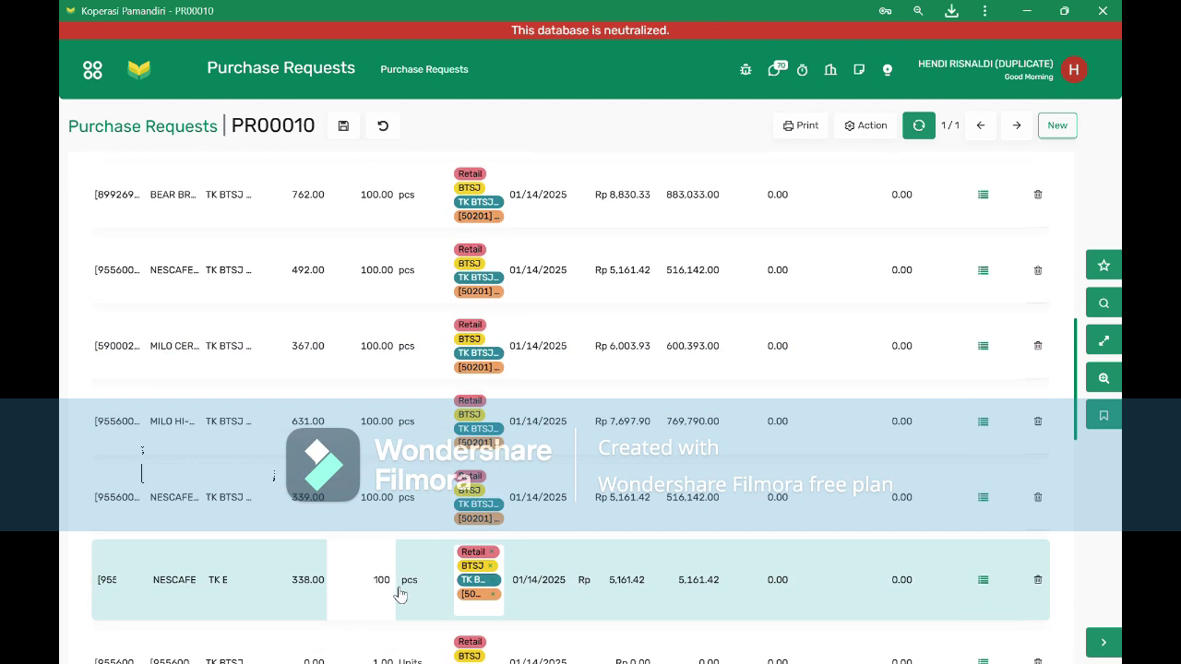
Set quantity 100 on the remaining KIT KAT and MILO ORIGINAL lines and save PR00010.
{"action": "scroll", "coordinate": [387, 593], "scroll_direction": "down", "scroll_amount": 4}
{"action": "left_click", "coordinate": [383, 412]}
{"action": "type", "text": "100"}
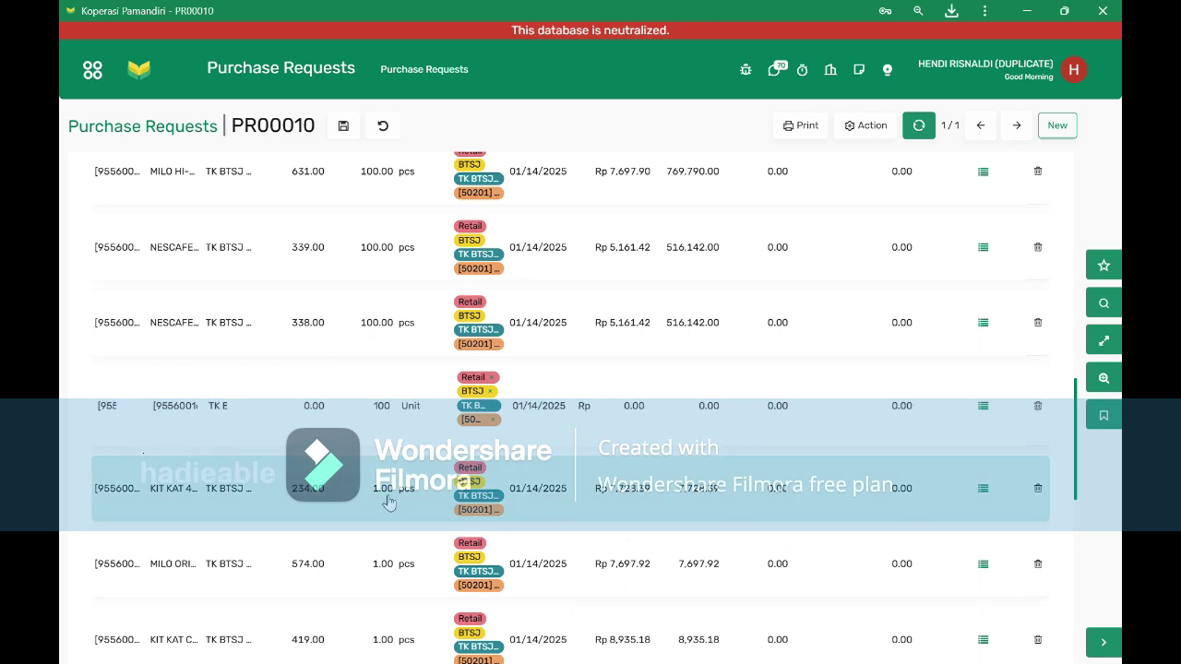
{"action": "left_click", "coordinate": [385, 488]}
{"action": "type", "text": "100"}
{"action": "left_click", "coordinate": [383, 563]}
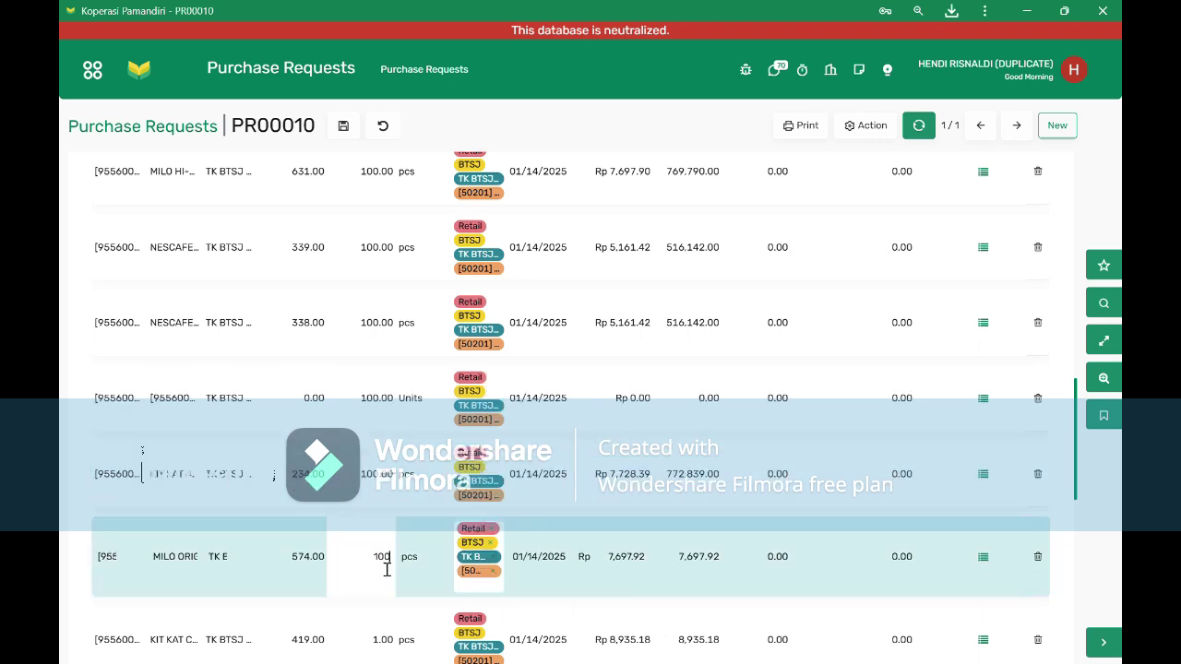
{"action": "type", "text": "100"}
{"action": "scroll", "coordinate": [378, 559], "scroll_direction": "down", "scroll_amount": 4}
{"action": "left_click", "coordinate": [393, 397]}
{"action": "type", "text": "100"}
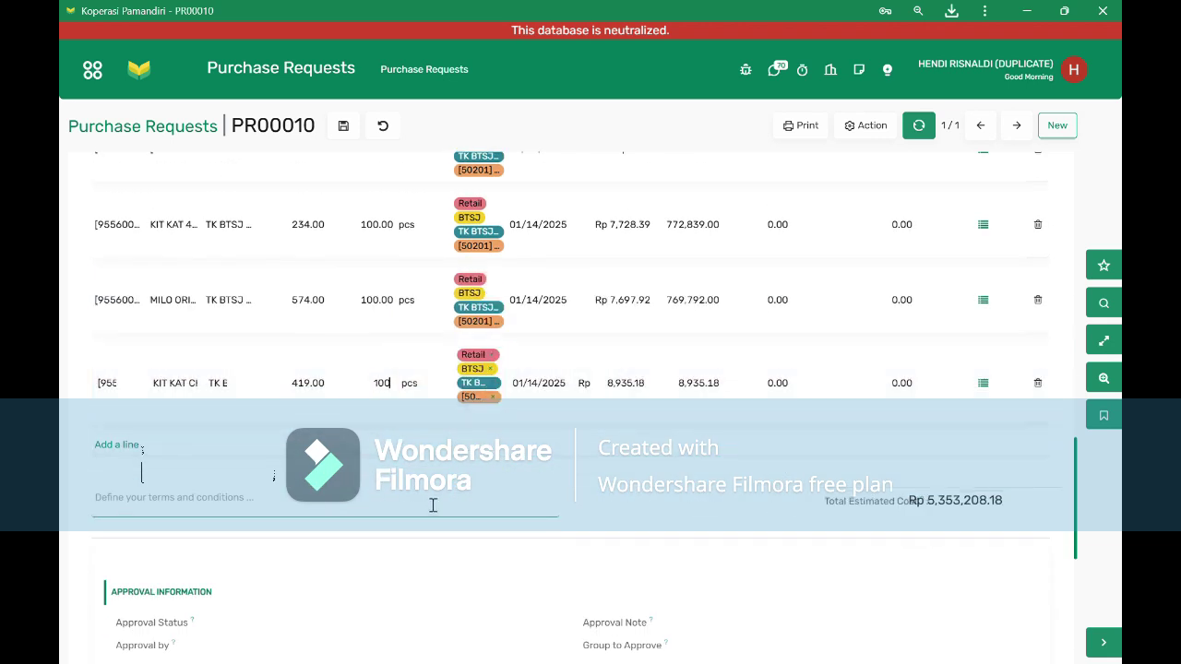
{"action": "scroll", "coordinate": [665, 400], "scroll_direction": "up", "scroll_amount": 7}
{"action": "scroll", "coordinate": [645, 406], "scroll_direction": "up", "scroll_amount": 5}
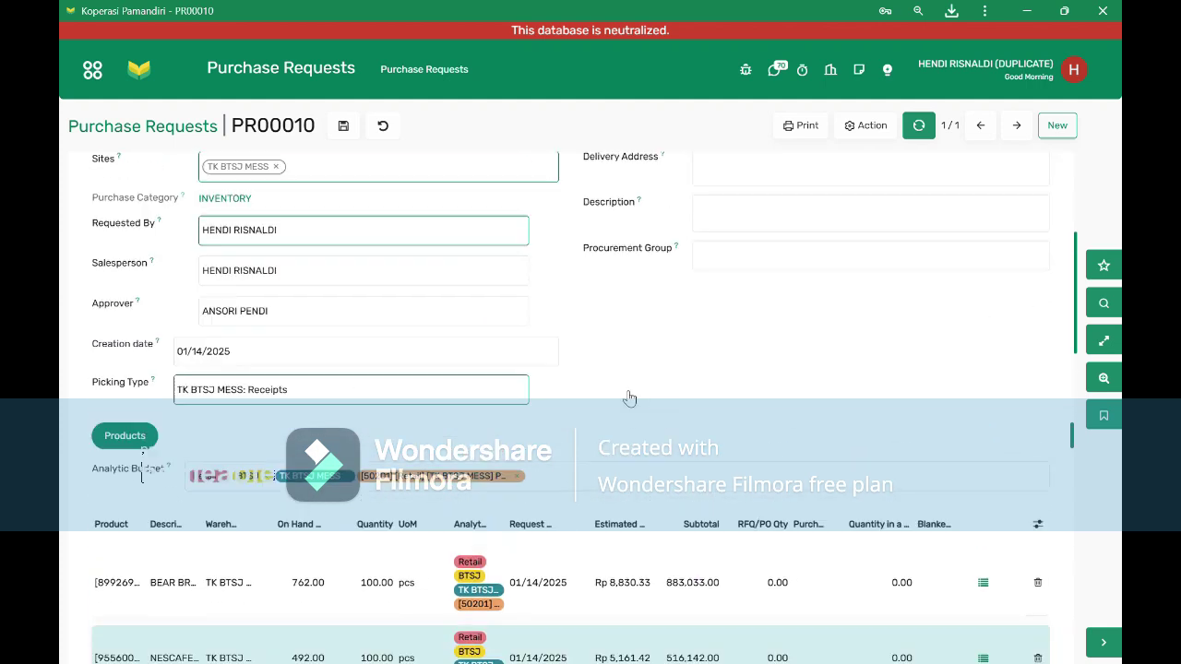
{"action": "scroll", "coordinate": [541, 406], "scroll_direction": "down", "scroll_amount": 3}
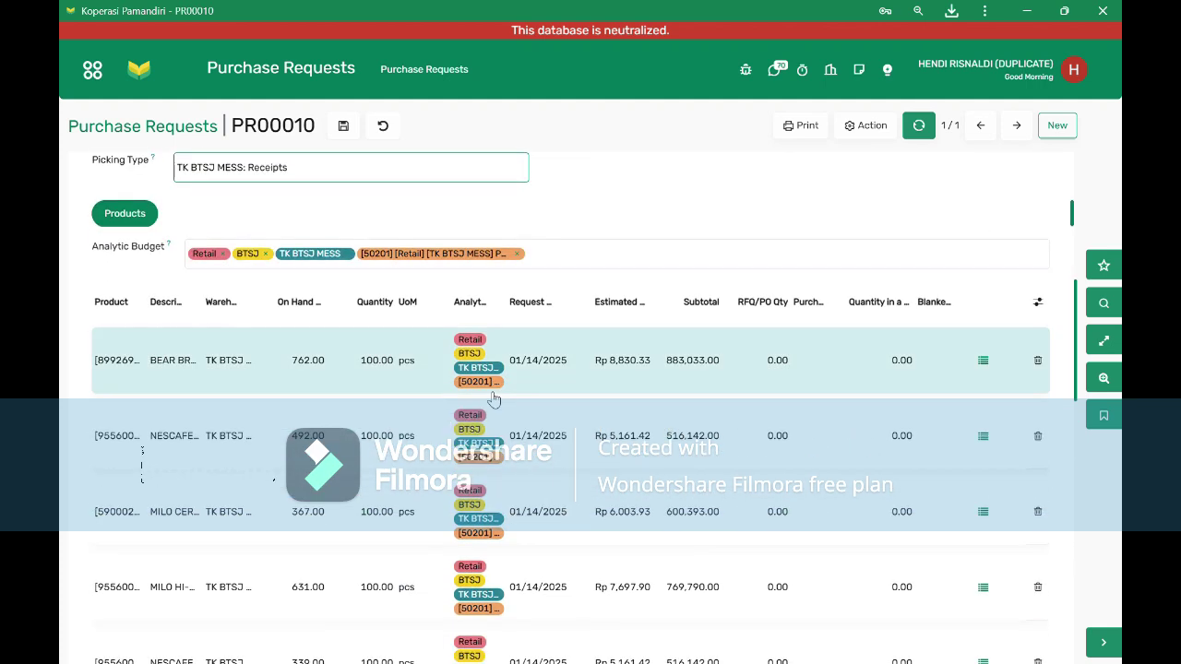
{"action": "left_click", "coordinate": [345, 130]}
Widen the Estimated Cost column slightly and the Description column to show full product names.
{"action": "scroll", "coordinate": [369, 392], "scroll_direction": "up", "scroll_amount": 5}
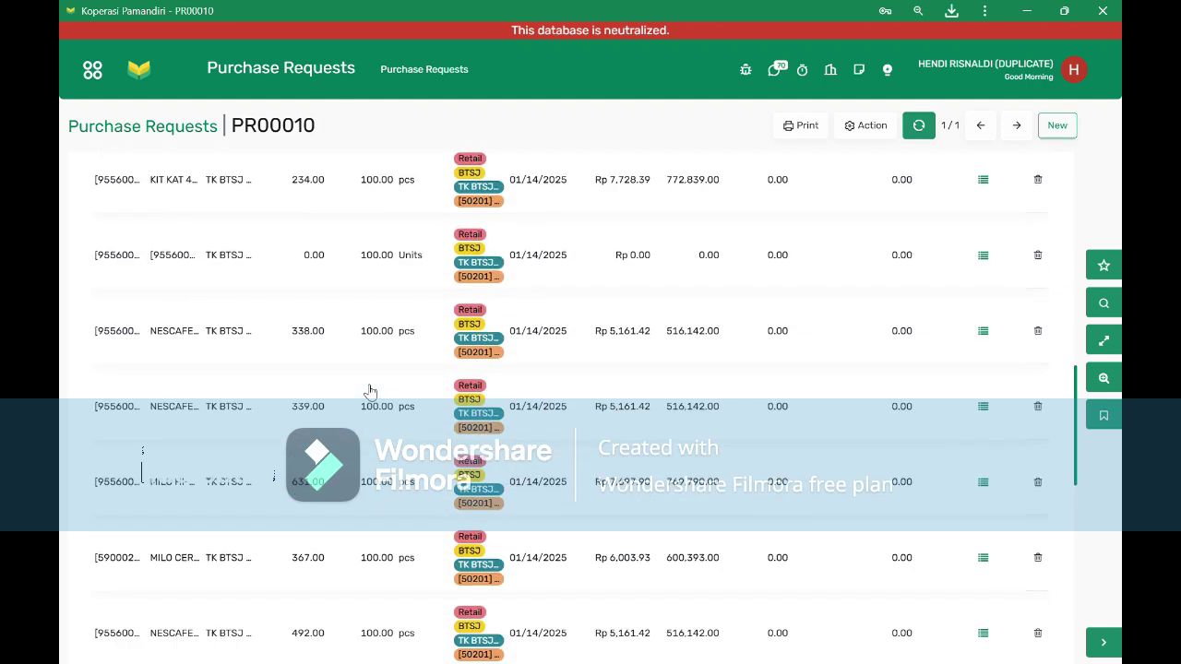
{"action": "scroll", "coordinate": [369, 390], "scroll_direction": "down", "scroll_amount": 3}
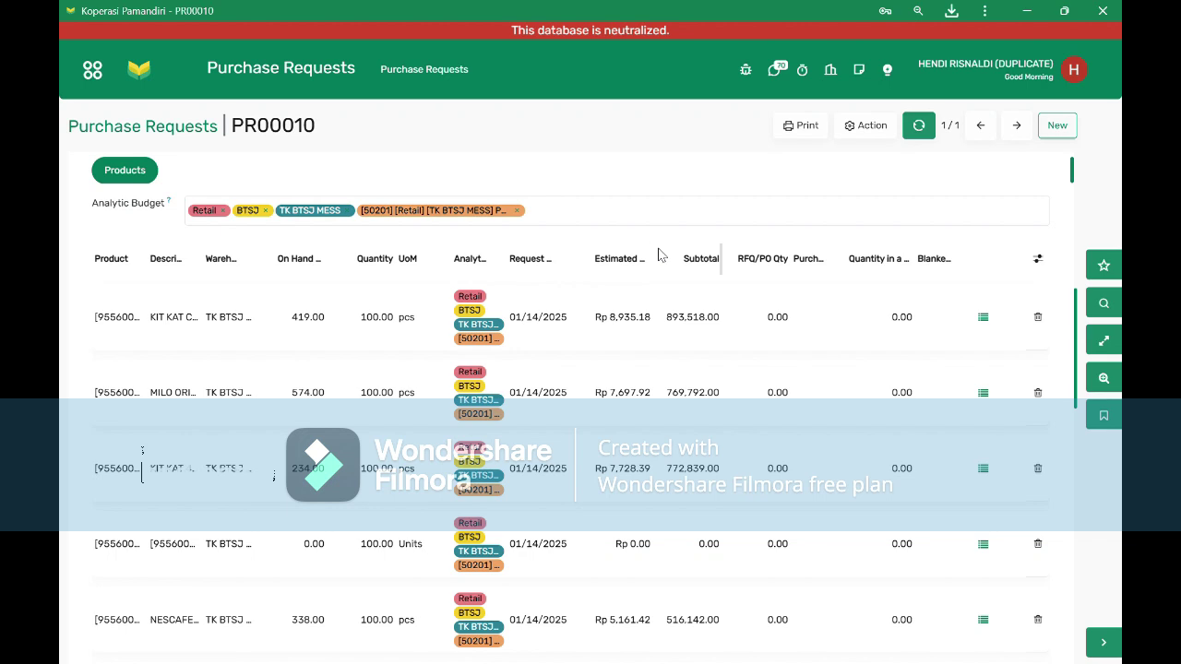
{"action": "mouse_move", "coordinate": [657, 257]}
{"action": "left_mouse_down"}
{"action": "mouse_move", "coordinate": [759, 258]}
{"action": "mouse_move", "coordinate": [647, 259]}
{"action": "mouse_move", "coordinate": [680, 256]}
{"action": "left_mouse_up"}
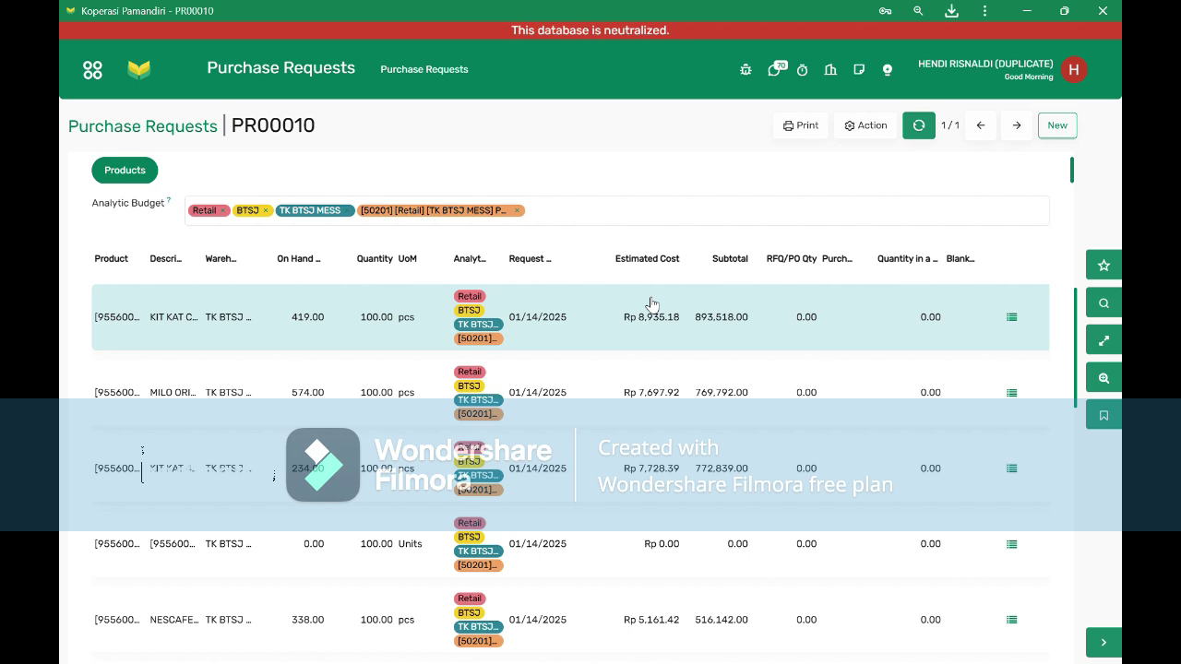
{"action": "scroll", "coordinate": [650, 305], "scroll_direction": "down", "scroll_amount": 10}
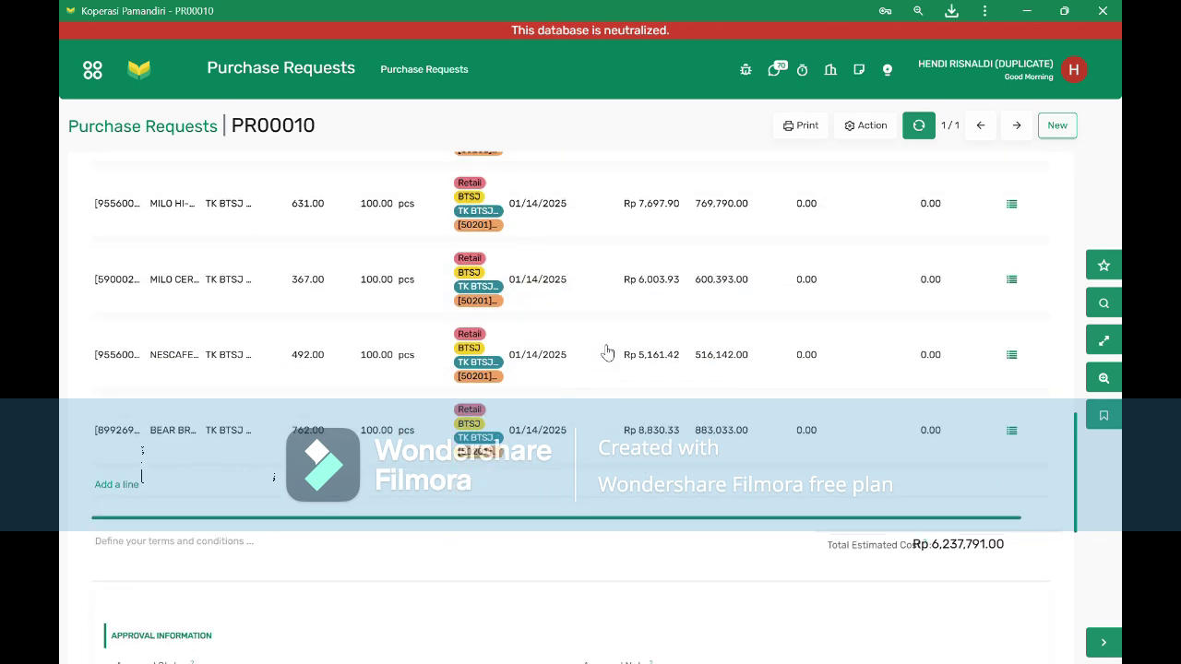
{"action": "scroll", "coordinate": [609, 350], "scroll_direction": "up", "scroll_amount": 3}
{"action": "scroll", "coordinate": [606, 351], "scroll_direction": "up", "scroll_amount": 10}
{"action": "scroll", "coordinate": [606, 279], "scroll_direction": "down", "scroll_amount": 5}
{"action": "scroll", "coordinate": [613, 360], "scroll_direction": "up", "scroll_amount": 2}
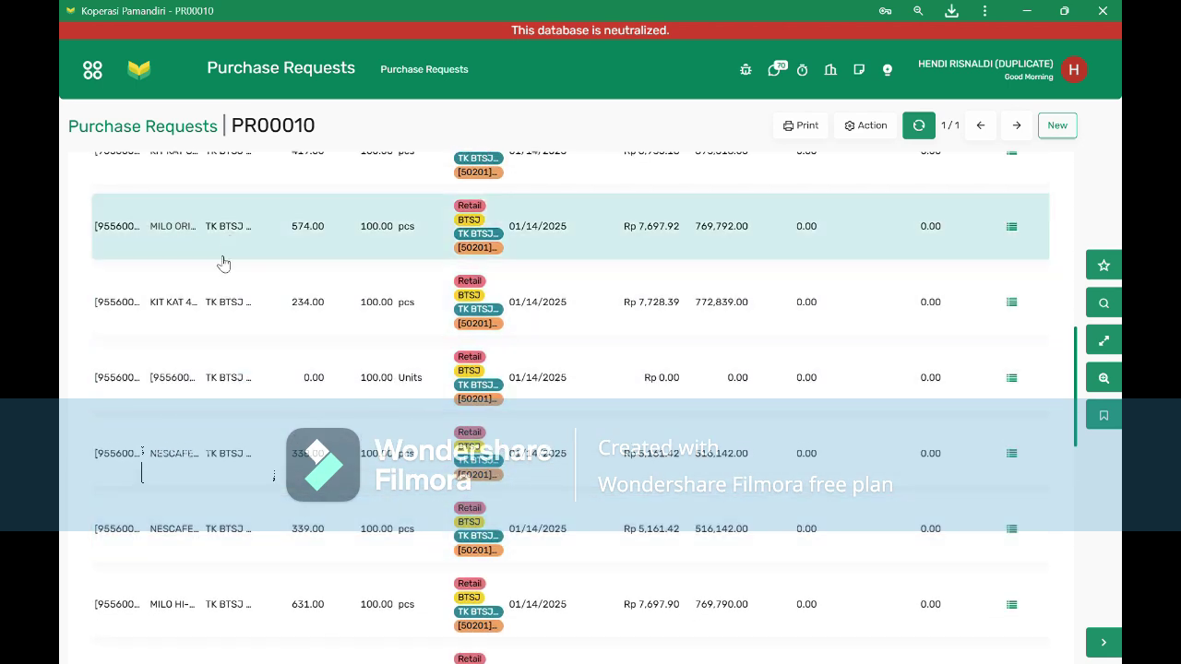
{"action": "scroll", "coordinate": [223, 261], "scroll_direction": "up", "scroll_amount": 3}
{"action": "left_click_drag", "start_coordinate": [208, 266], "coordinate": [343, 267]}
Enter estimated cost 5,000 on the KIT KAT 4F 35GR line, giving subtotal 500,000.00, and save.
{"action": "scroll", "coordinate": [314, 332], "scroll_direction": "down", "scroll_amount": 2}
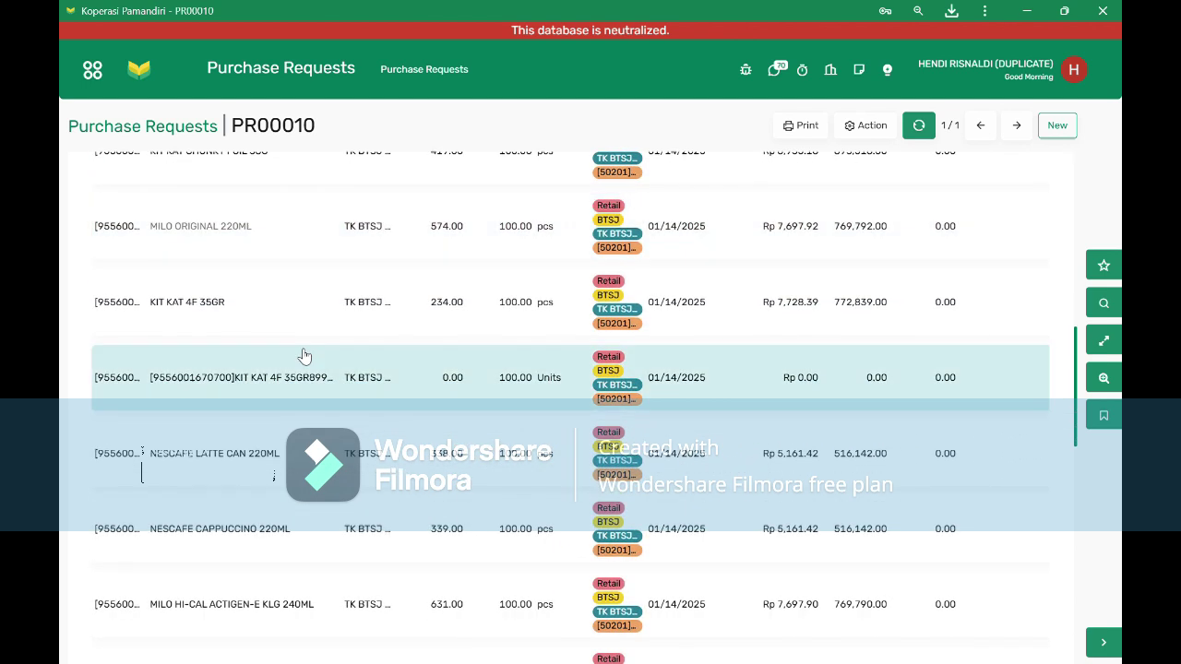
{"action": "left_click", "coordinate": [817, 406]}
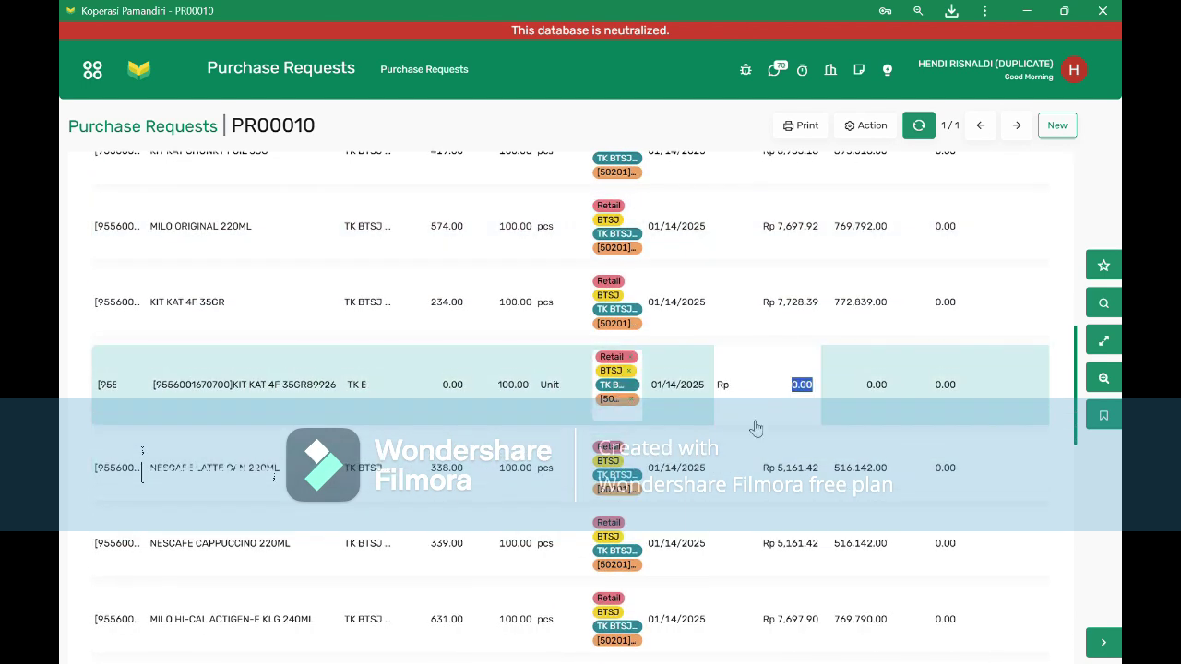
{"action": "type", "text": "5000"}
{"action": "scroll", "coordinate": [791, 429], "scroll_direction": "up", "scroll_amount": 3}
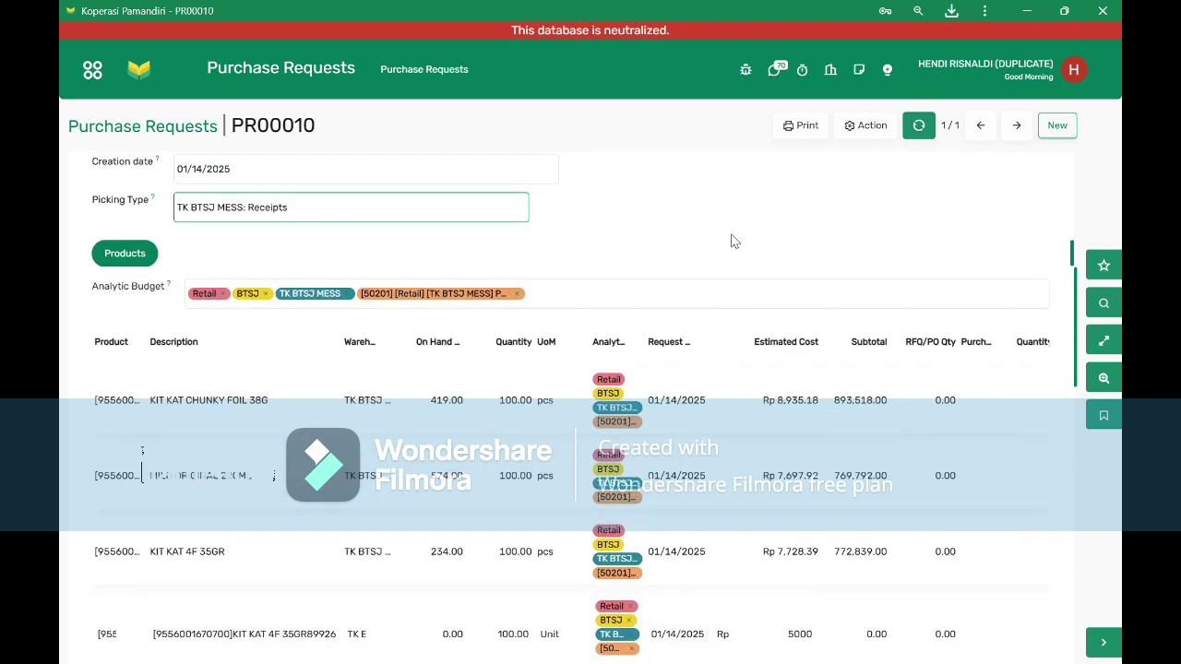
{"action": "left_click", "coordinate": [730, 242]}
{"action": "scroll", "coordinate": [791, 474], "scroll_direction": "down", "scroll_amount": 12}
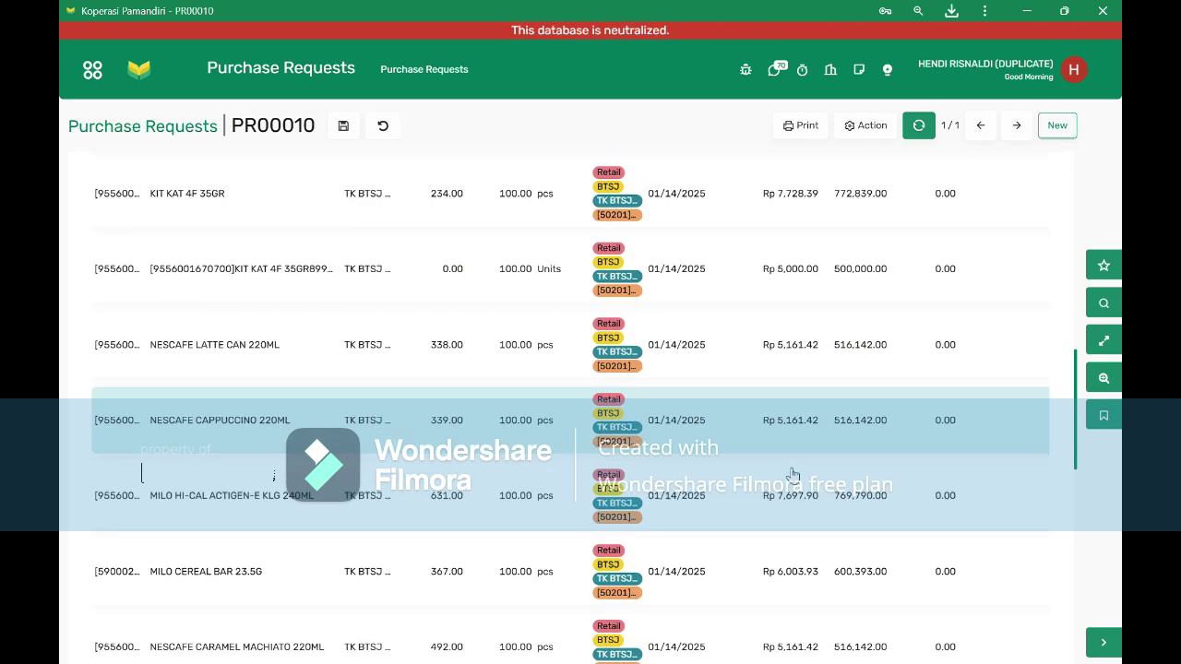
{"action": "scroll", "coordinate": [791, 474], "scroll_direction": "up", "scroll_amount": 6}
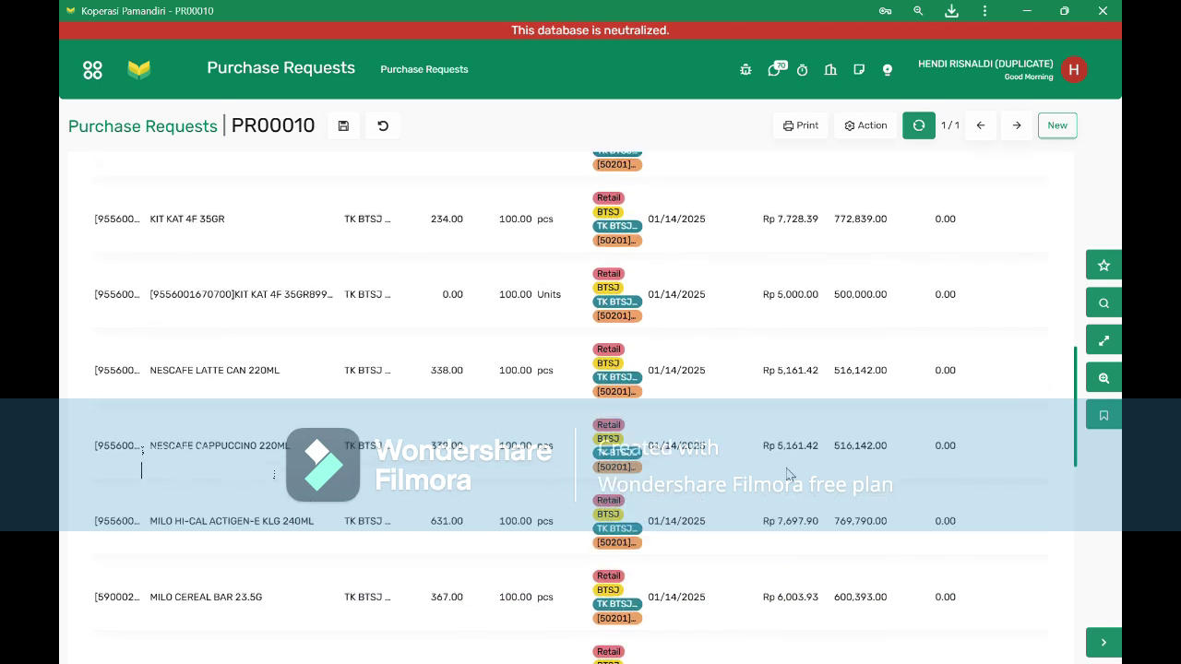
{"action": "scroll", "coordinate": [791, 474], "scroll_direction": "up", "scroll_amount": 5}
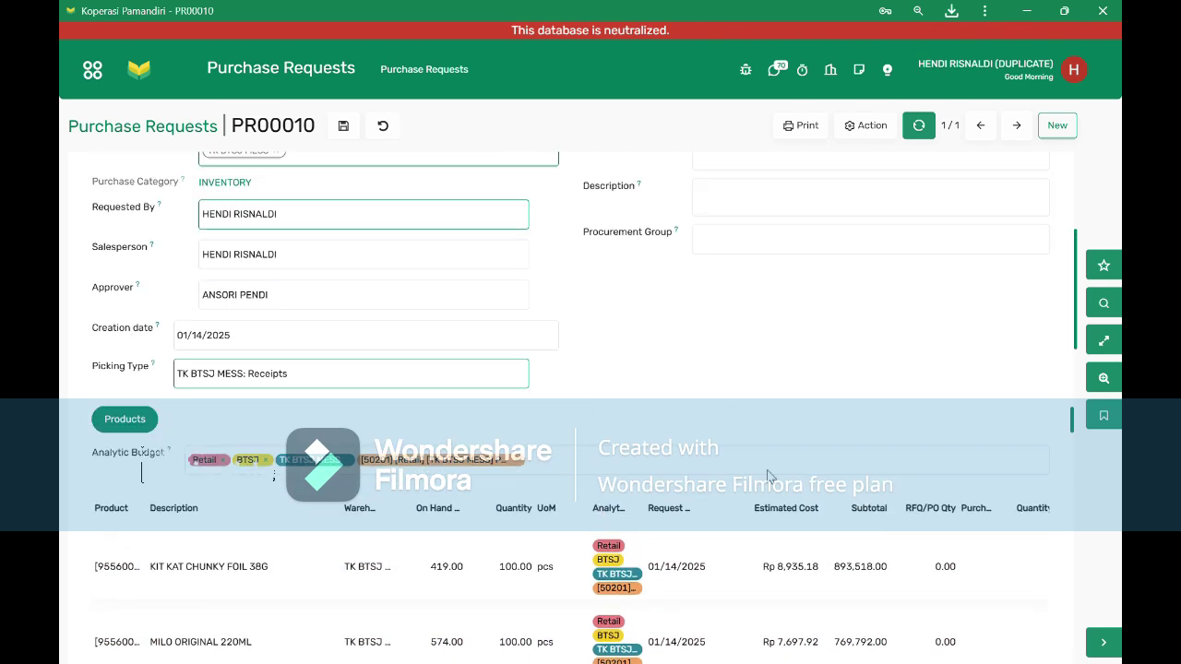
{"action": "scroll", "coordinate": [765, 464], "scroll_direction": "down", "scroll_amount": 1}
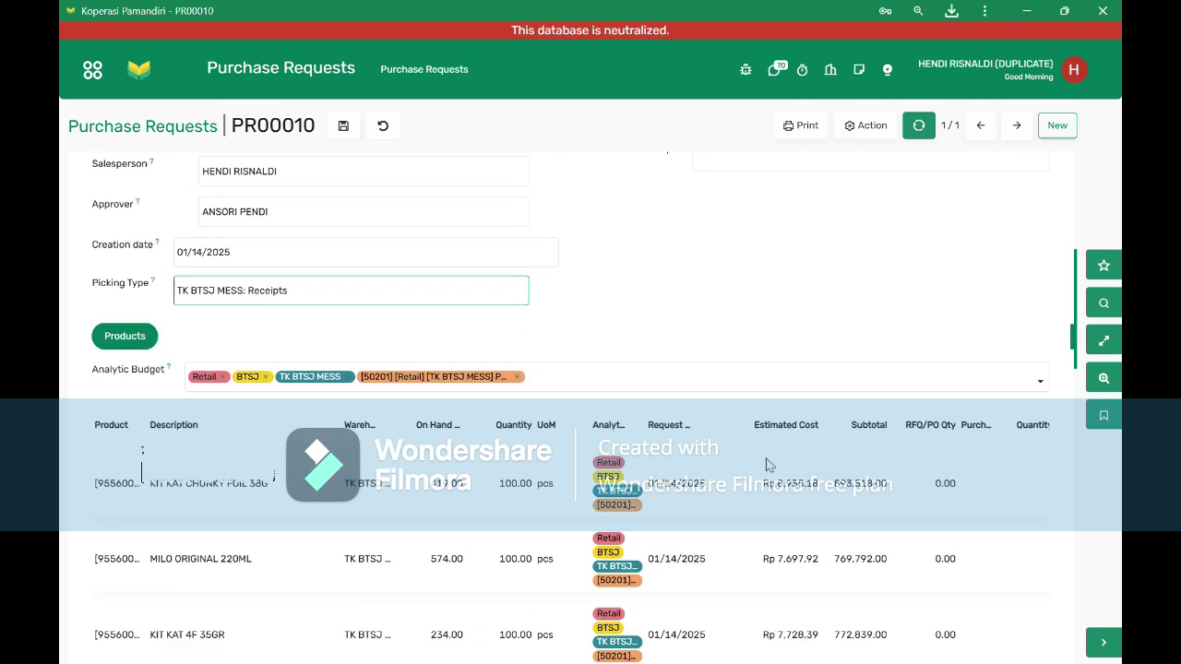
{"action": "scroll", "coordinate": [770, 464], "scroll_direction": "down", "scroll_amount": 1}
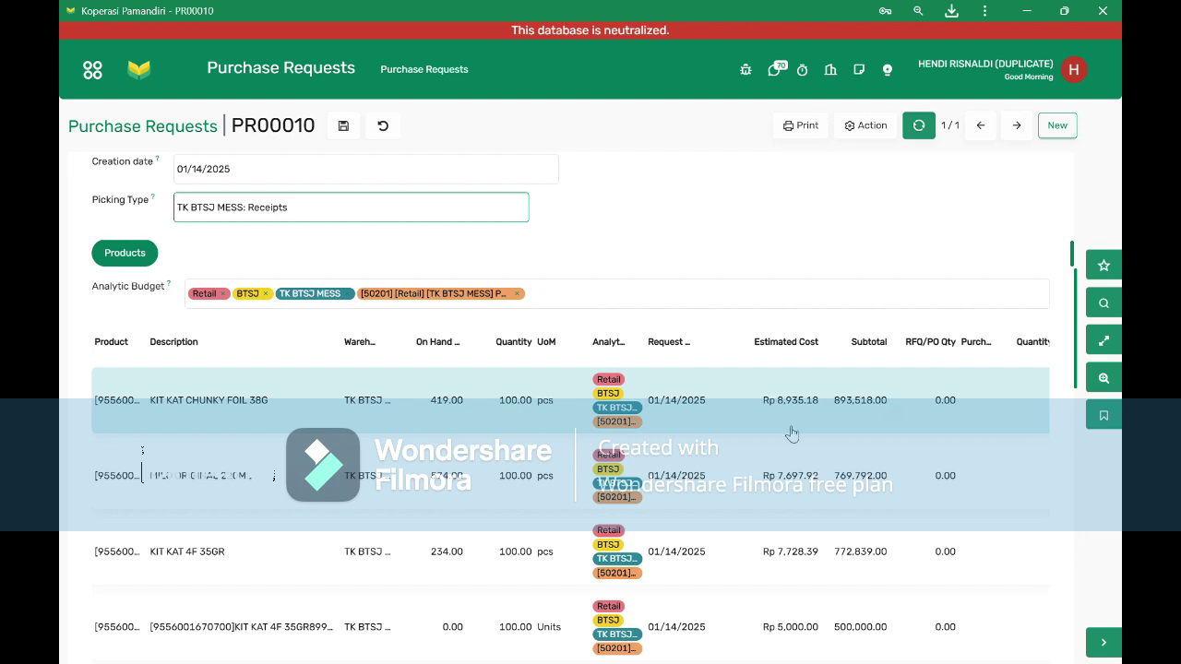
{"action": "scroll", "coordinate": [792, 432], "scroll_direction": "up", "scroll_amount": 3}
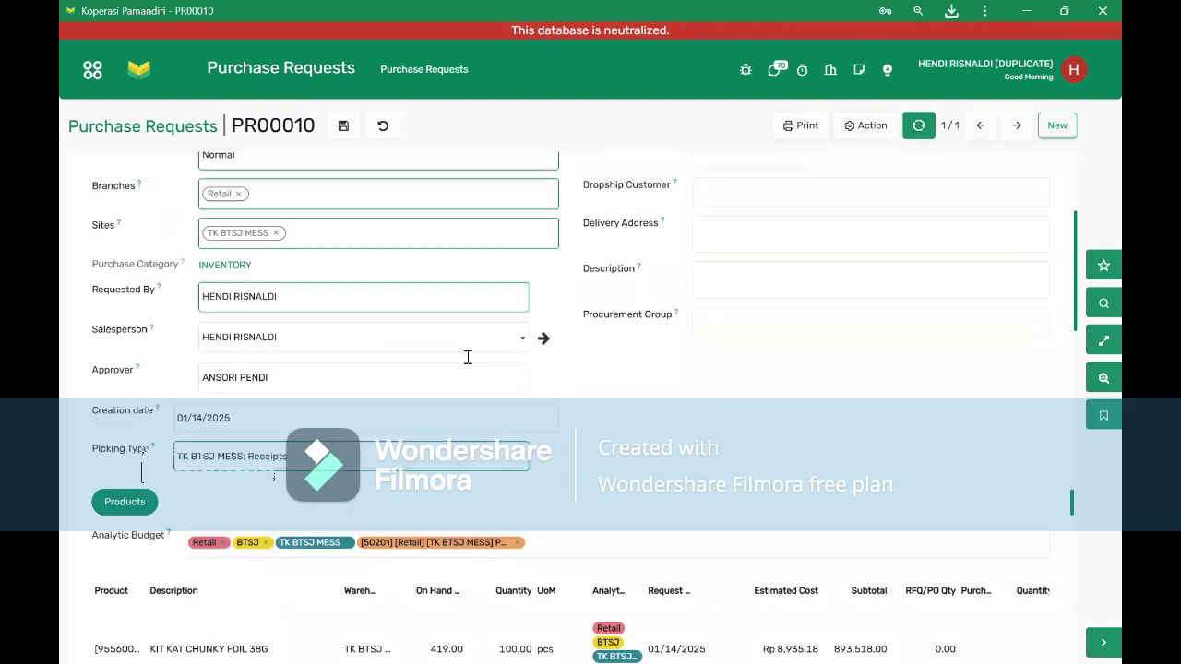
{"action": "left_click", "coordinate": [344, 127]}
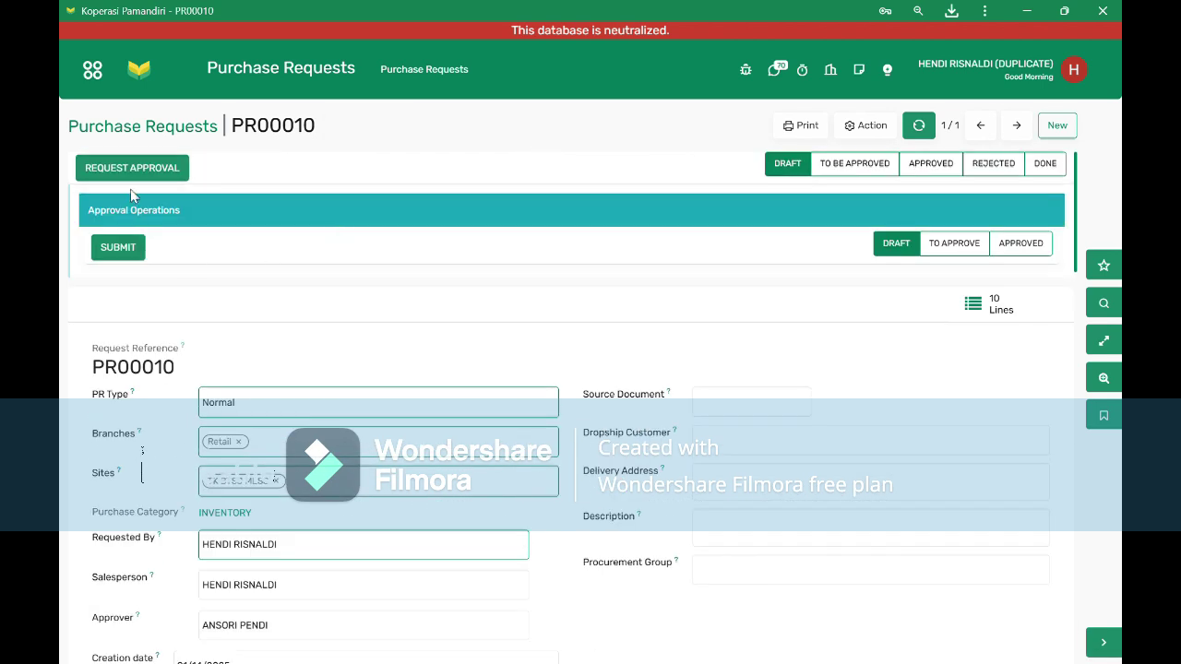
Submit PR00010 for approval, then reopen it from the list and review its Approval History.
{"action": "left_click", "coordinate": [135, 167]}
{"action": "left_click", "coordinate": [123, 257]}
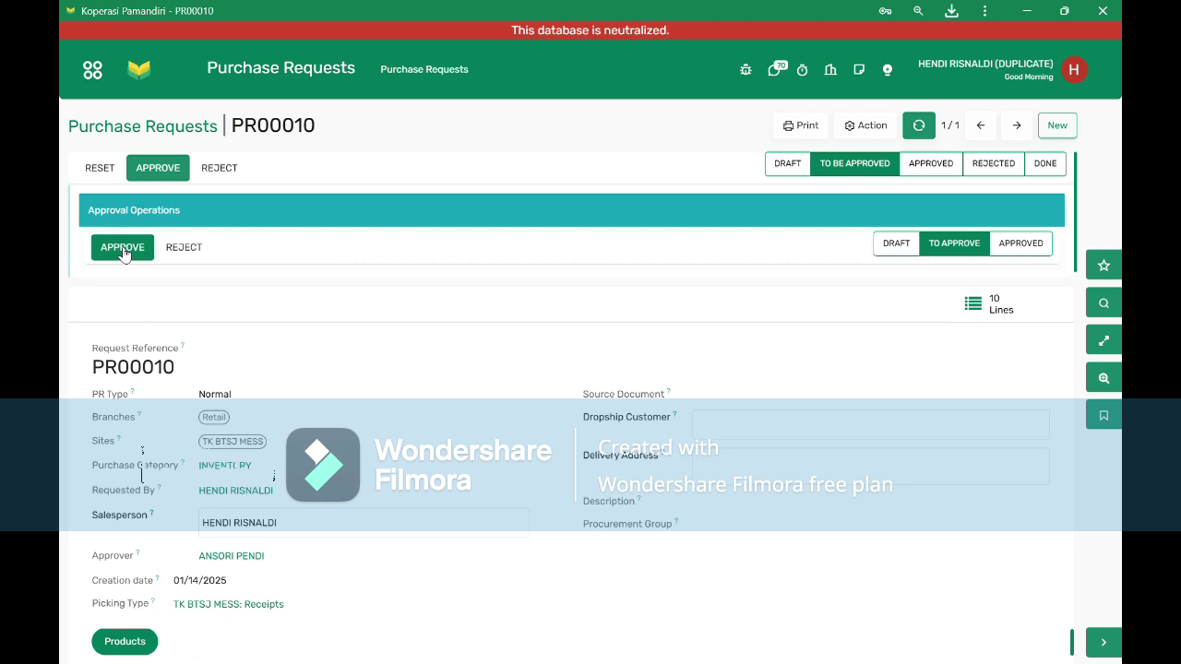
{"action": "left_click", "coordinate": [192, 128]}
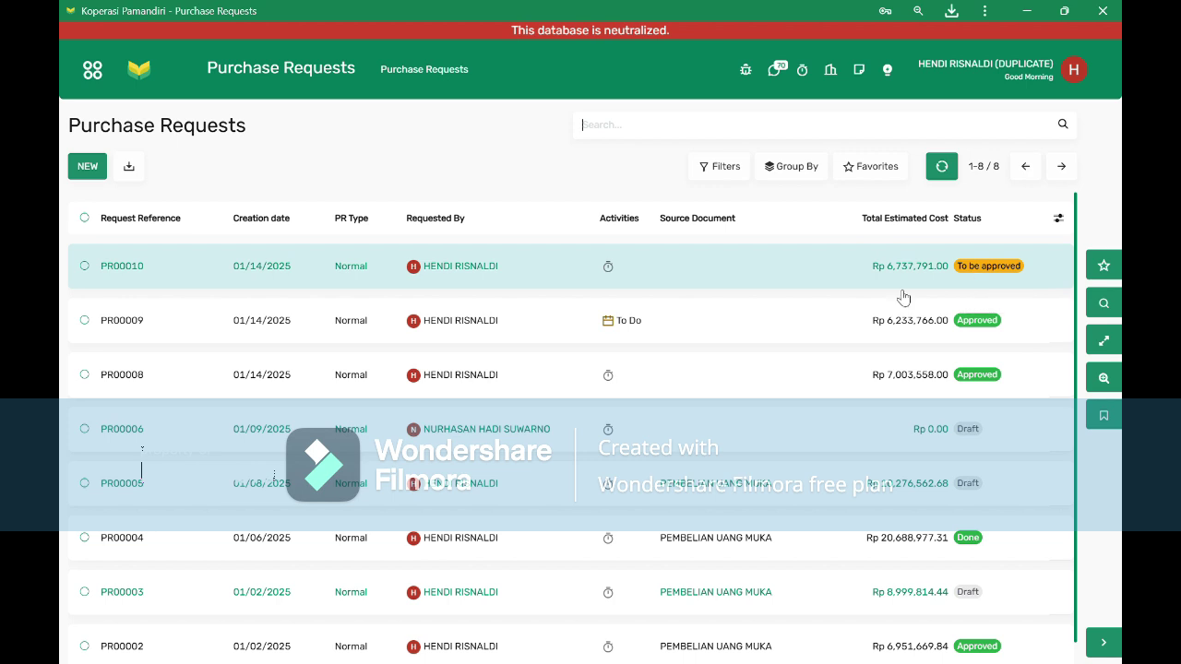
{"action": "left_click", "coordinate": [127, 276]}
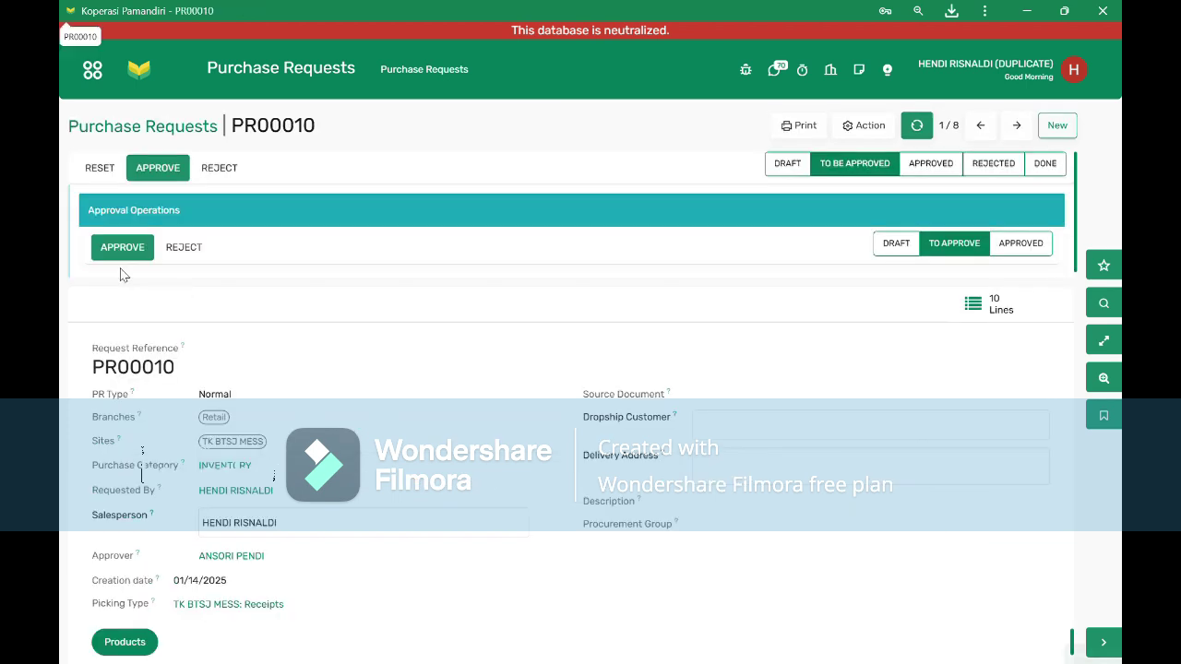
{"action": "scroll", "coordinate": [451, 356], "scroll_direction": "down", "scroll_amount": 3}
{"action": "scroll", "coordinate": [451, 358], "scroll_direction": "down", "scroll_amount": 10}
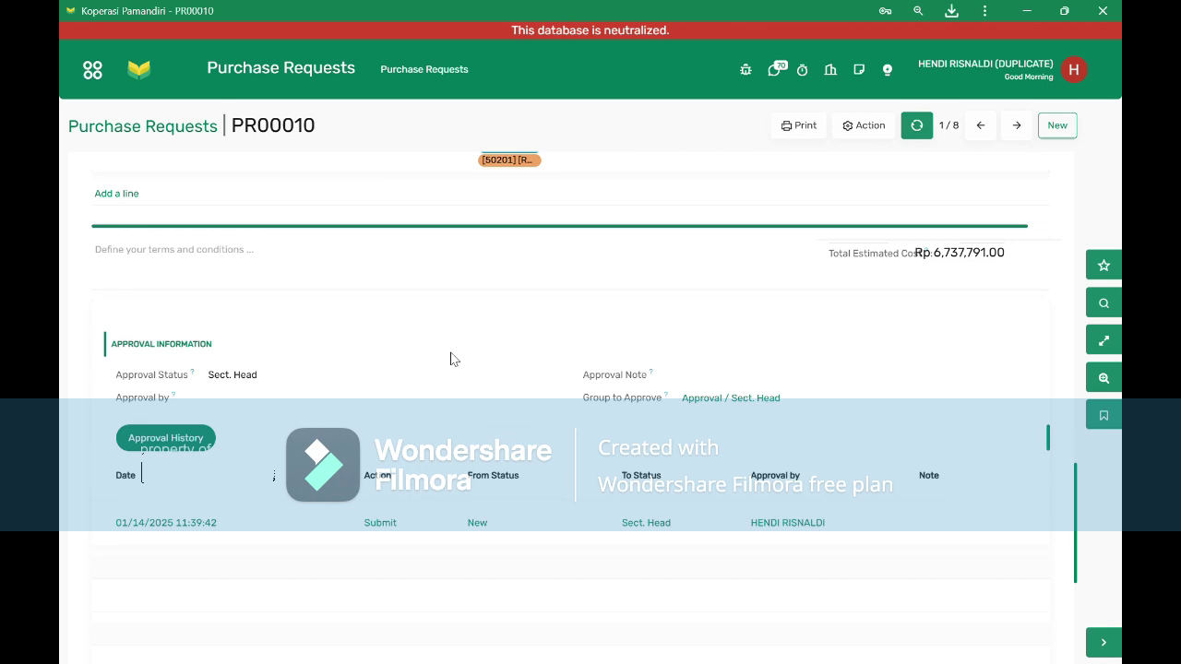
{"action": "scroll", "coordinate": [697, 350], "scroll_direction": "down", "scroll_amount": 1}
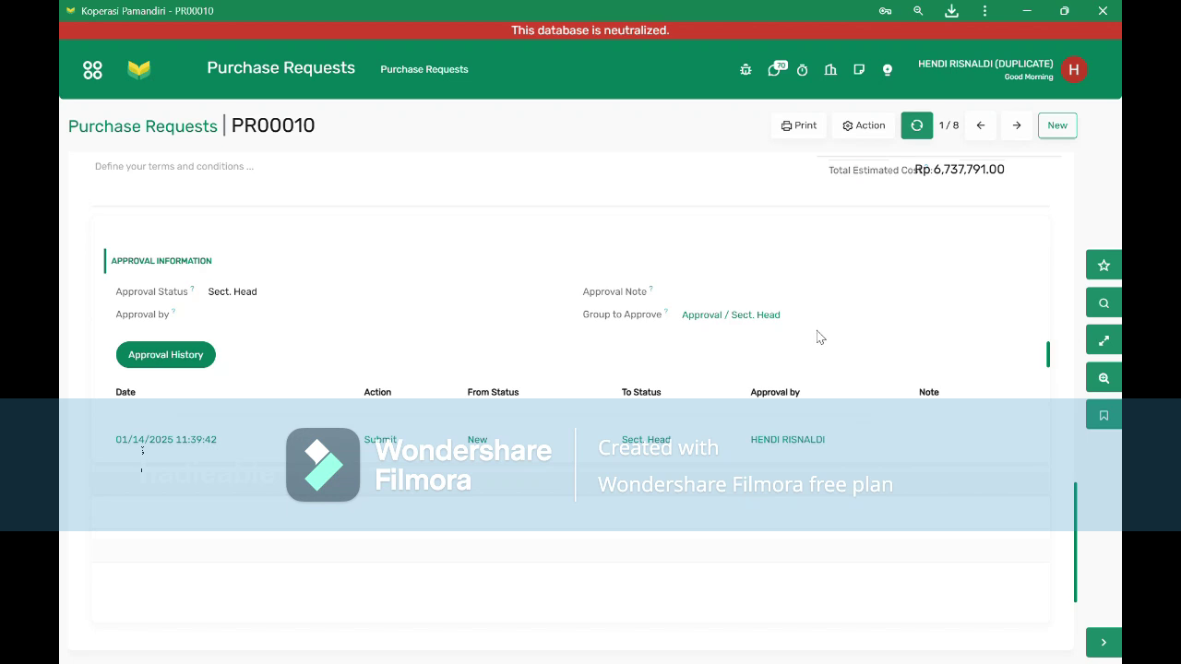
{"action": "scroll", "coordinate": [587, 355], "scroll_direction": "down", "scroll_amount": 3}
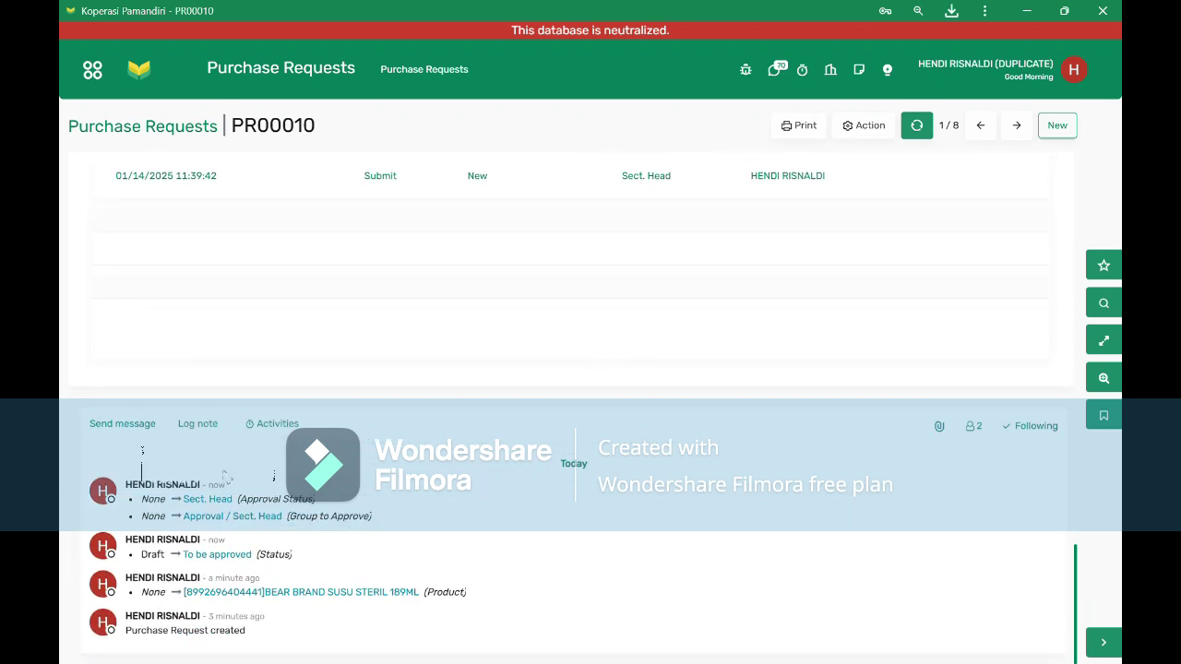
Schedule a To Do for the approver, due January 14, 2025, noting 'Pak bisa dibantu approve PR berikut'.
{"action": "left_click", "coordinate": [284, 426]}
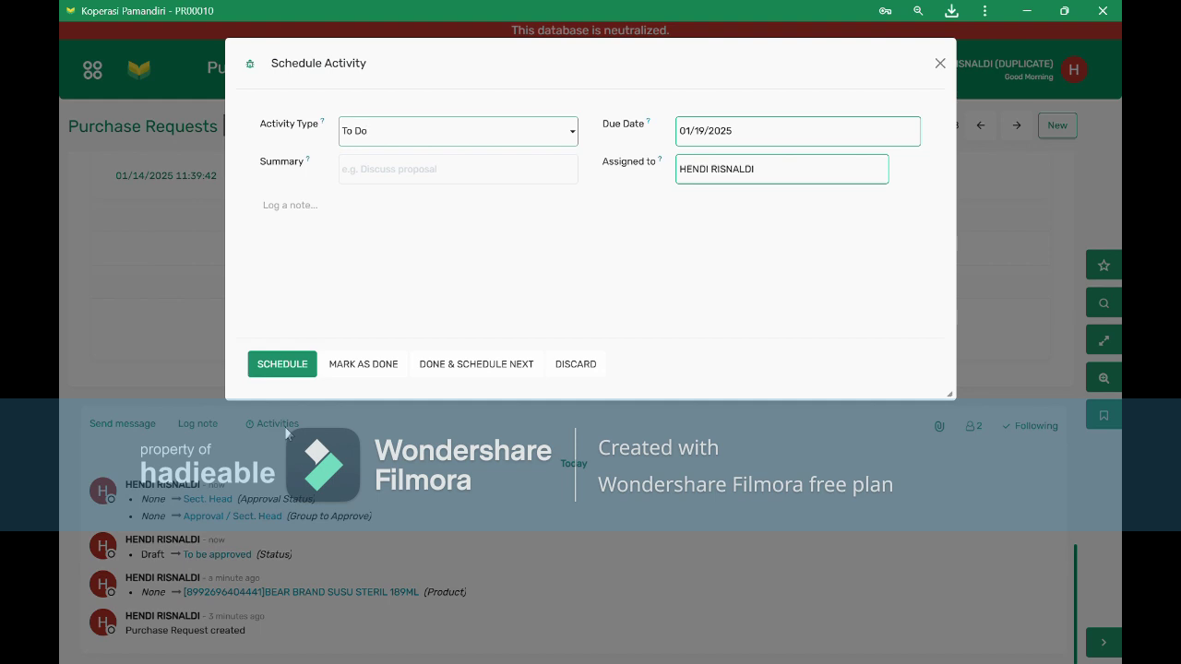
{"action": "left_click", "coordinate": [814, 183]}
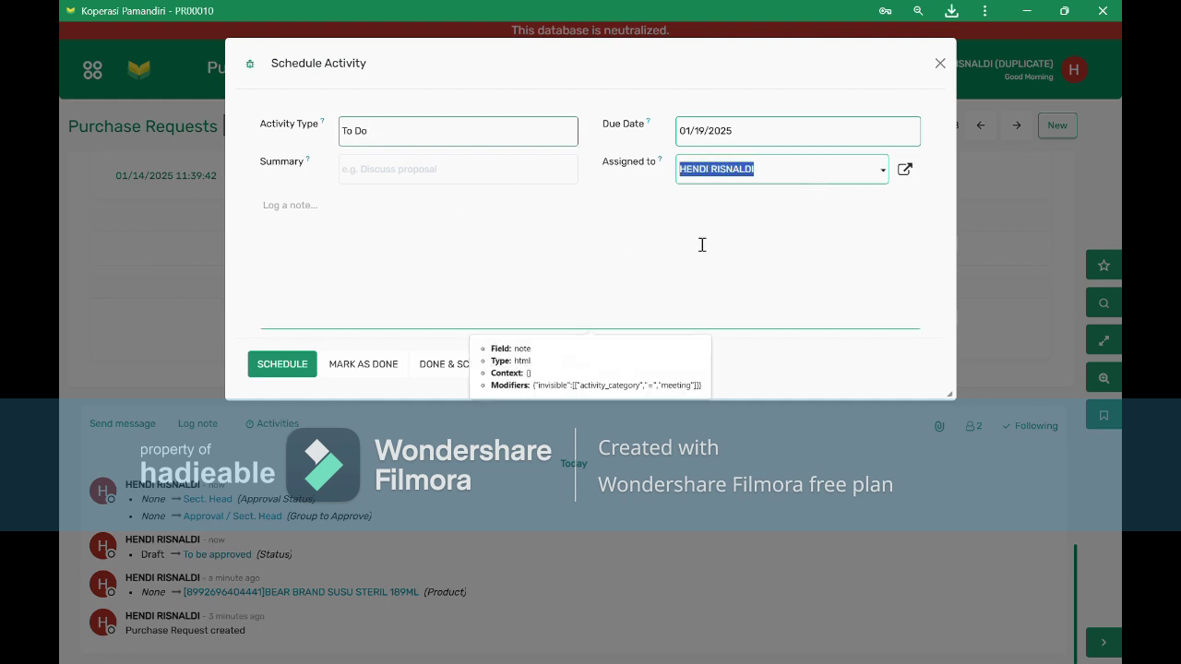
{"action": "type", "text": "anso"}
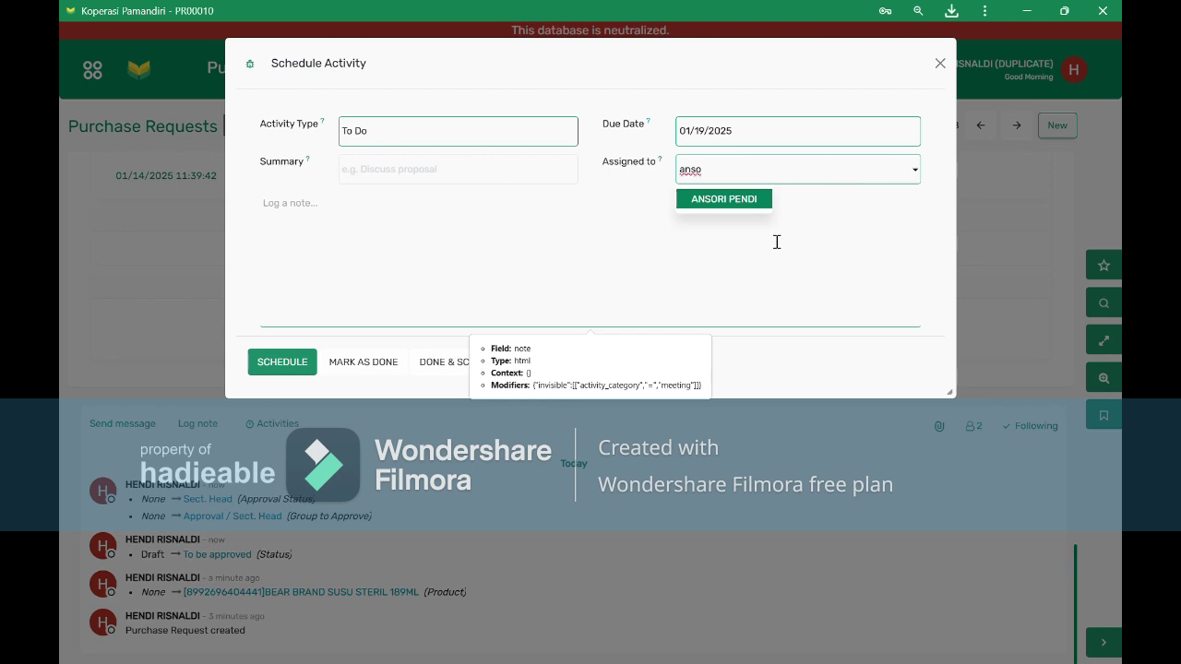
{"action": "left_click", "coordinate": [770, 205]}
{"action": "left_click", "coordinate": [760, 138]}
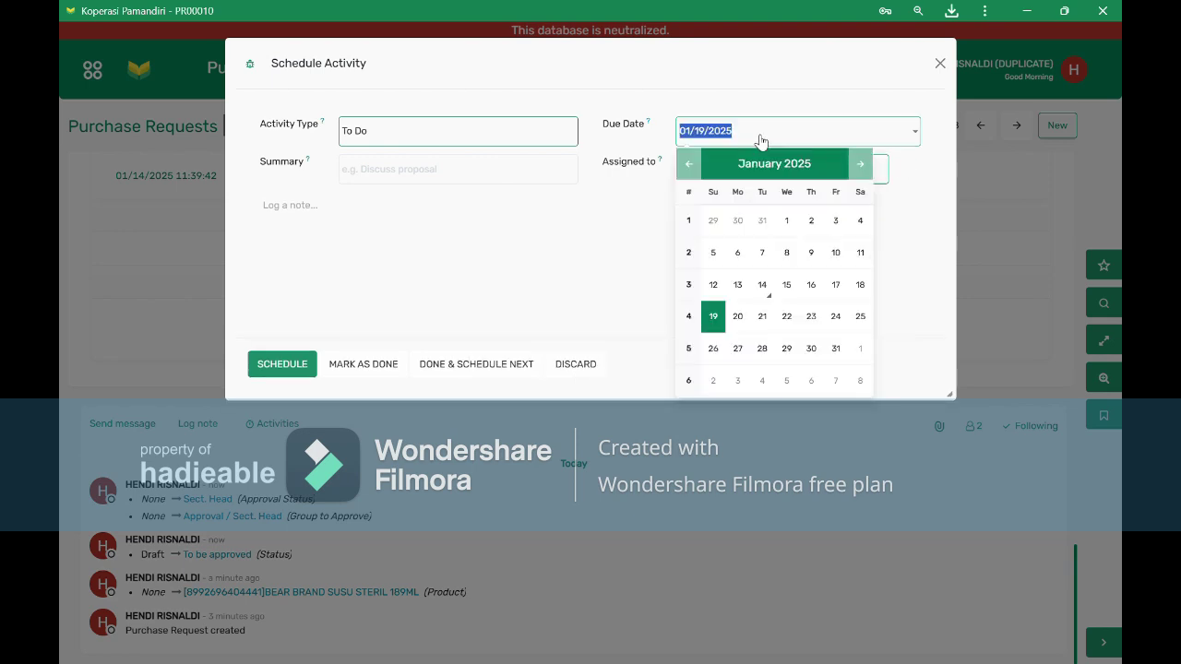
{"action": "left_click", "coordinate": [762, 286]}
{"action": "left_click", "coordinate": [461, 238]}
{"action": "type", "text": "Pak bisa diba"}
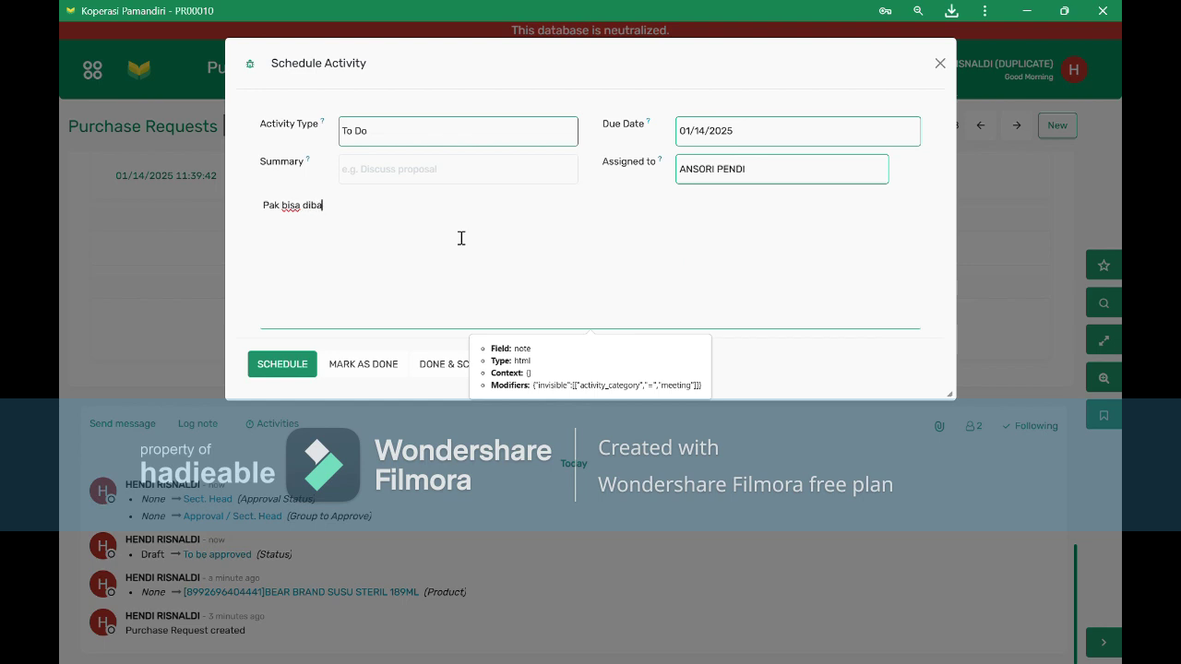
{"action": "type", "text": "ntu approve PR berikut"}
{"action": "left_click", "coordinate": [282, 364]}
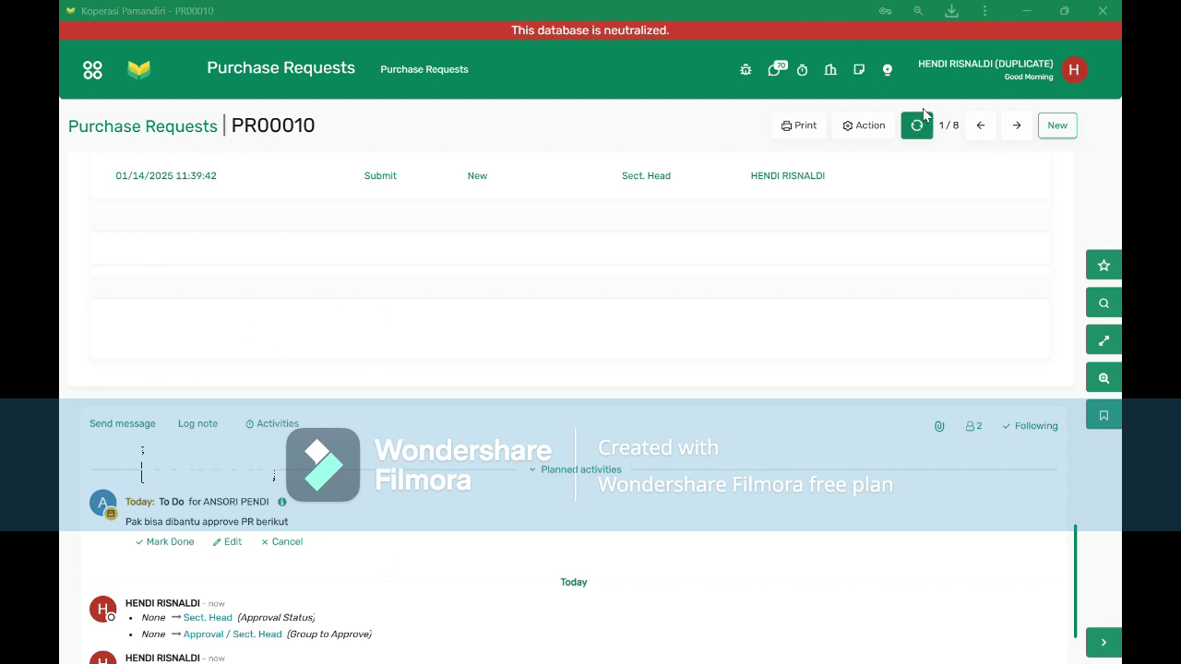
Log out, then sign back in with the approver's email and password.
{"action": "left_click", "coordinate": [969, 65]}
{"action": "left_click", "coordinate": [939, 249]}
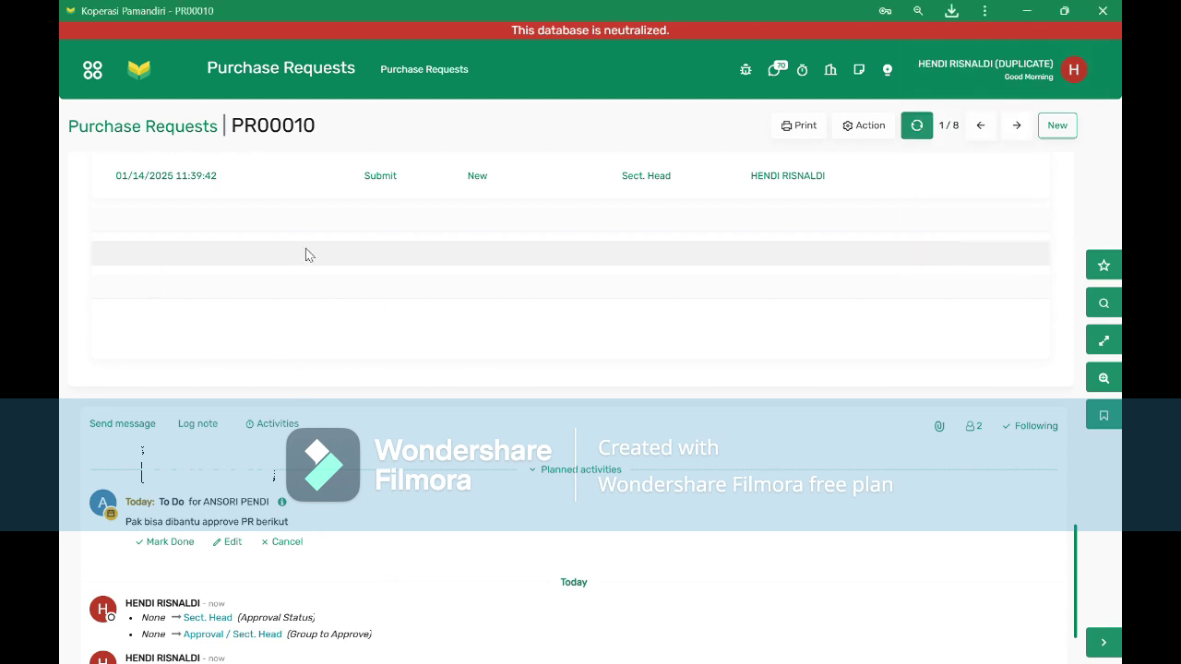
{"action": "key", "text": "ctrl+v"}
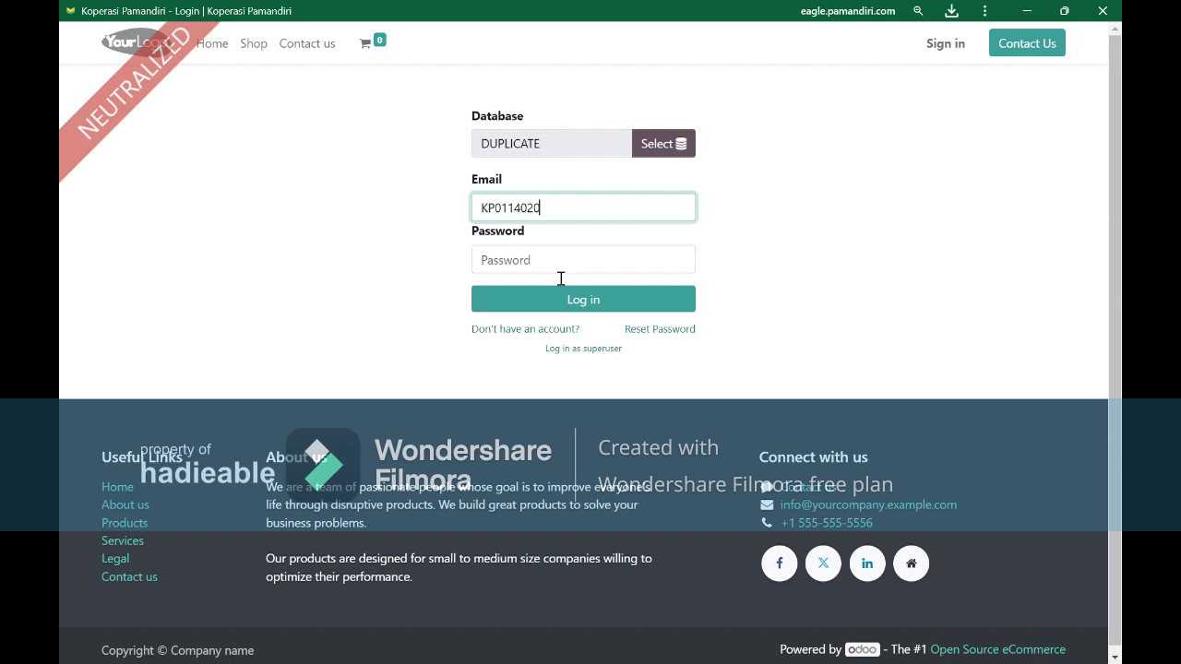
{"action": "left_click", "coordinate": [564, 271]}
{"action": "type", "text": "••••••••"}
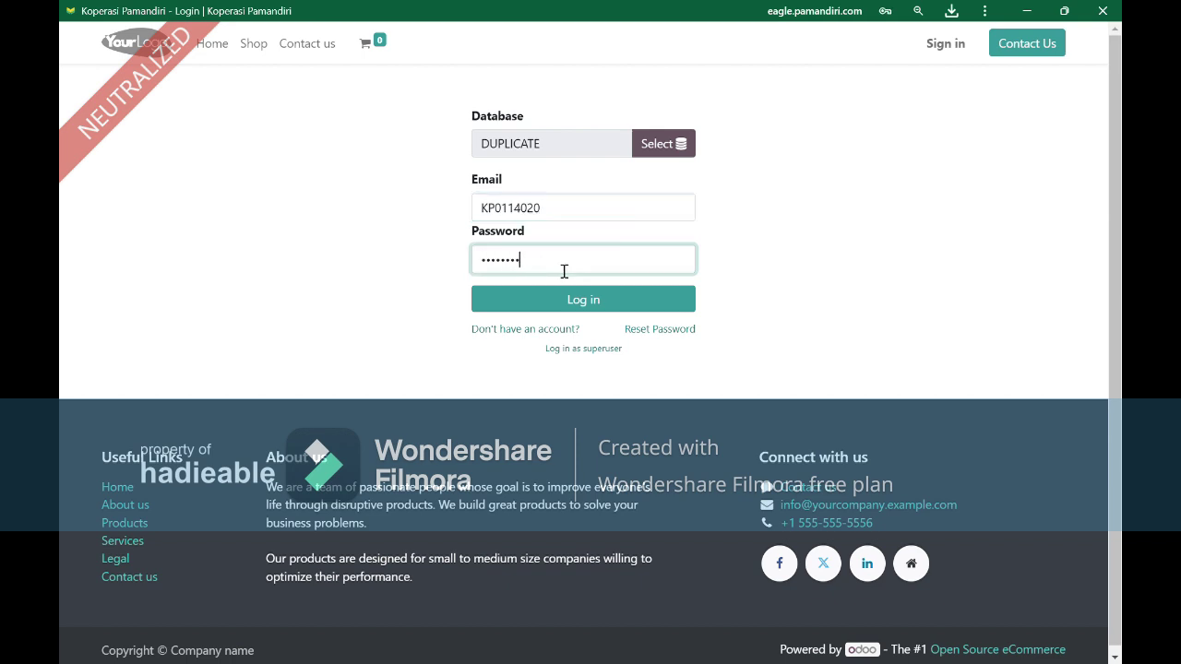
{"action": "type", "text": "•••"}
{"action": "left_click", "coordinate": [573, 301]}
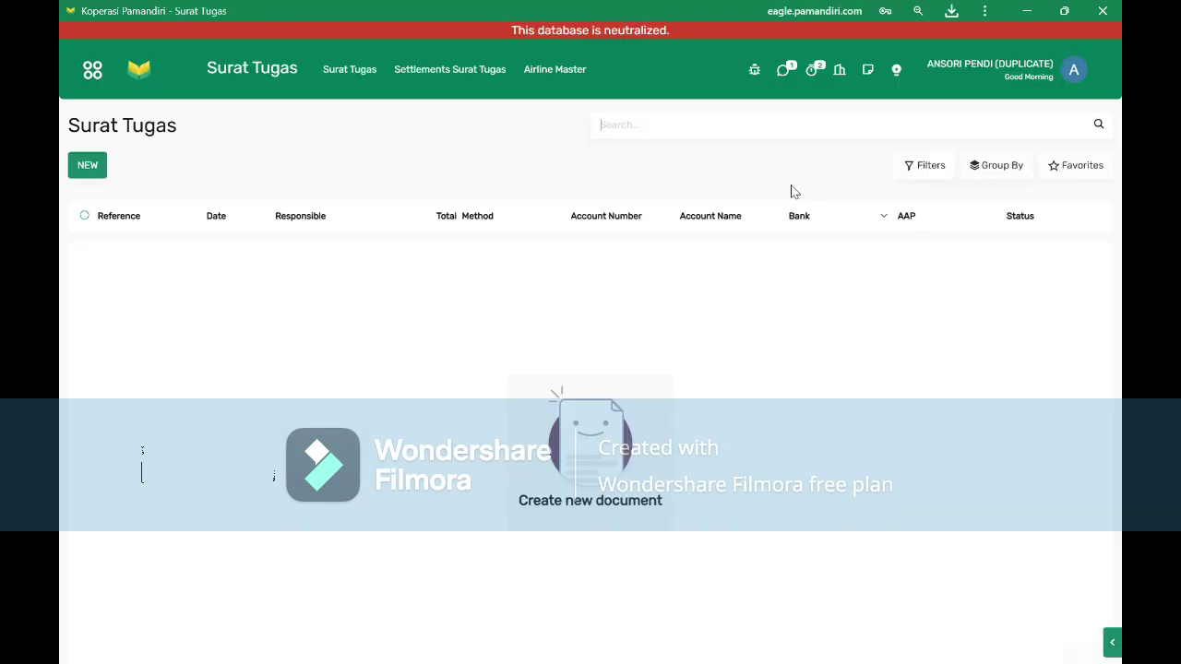
Open PR00010 from the approver's pending Purchase Request activities and look over its lines and history.
{"action": "left_click", "coordinate": [818, 70]}
{"action": "left_click", "coordinate": [701, 121]}
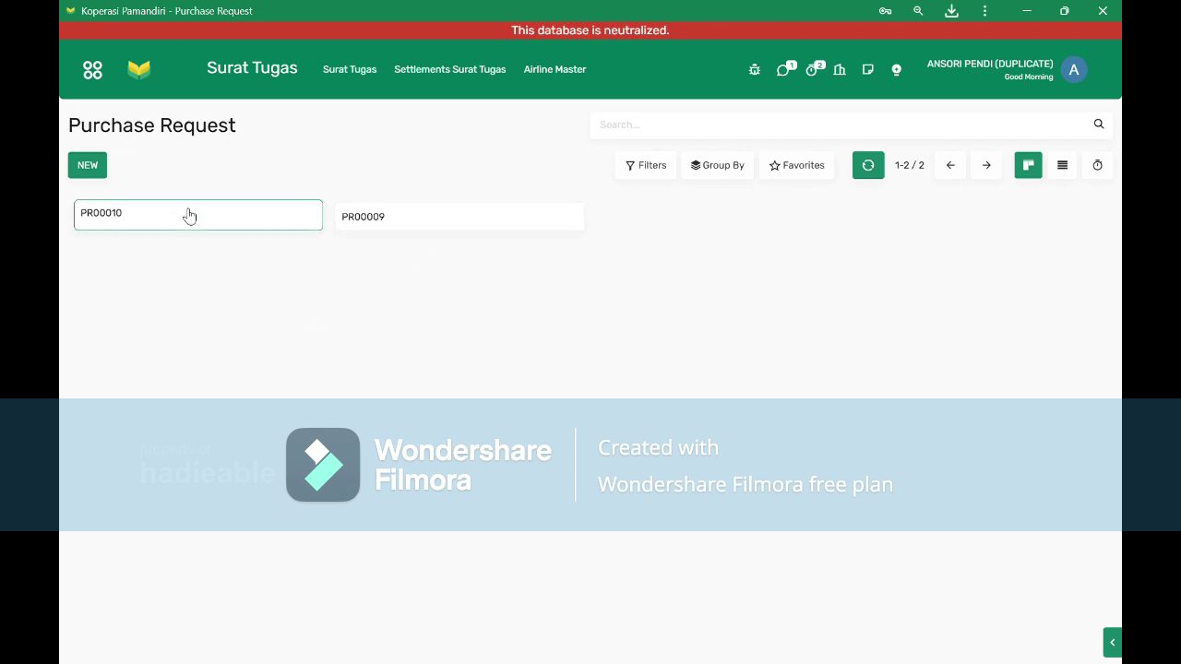
{"action": "left_click", "coordinate": [182, 221]}
{"action": "scroll", "coordinate": [305, 378], "scroll_direction": "down", "scroll_amount": 5}
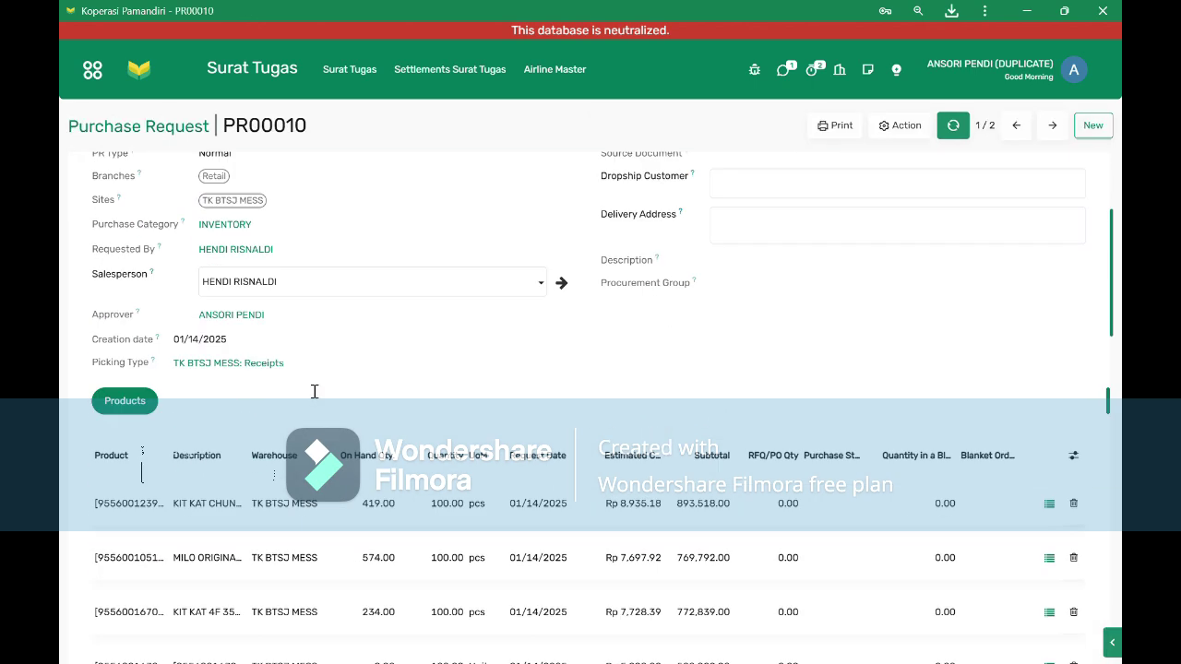
{"action": "scroll", "coordinate": [308, 389], "scroll_direction": "down", "scroll_amount": 2}
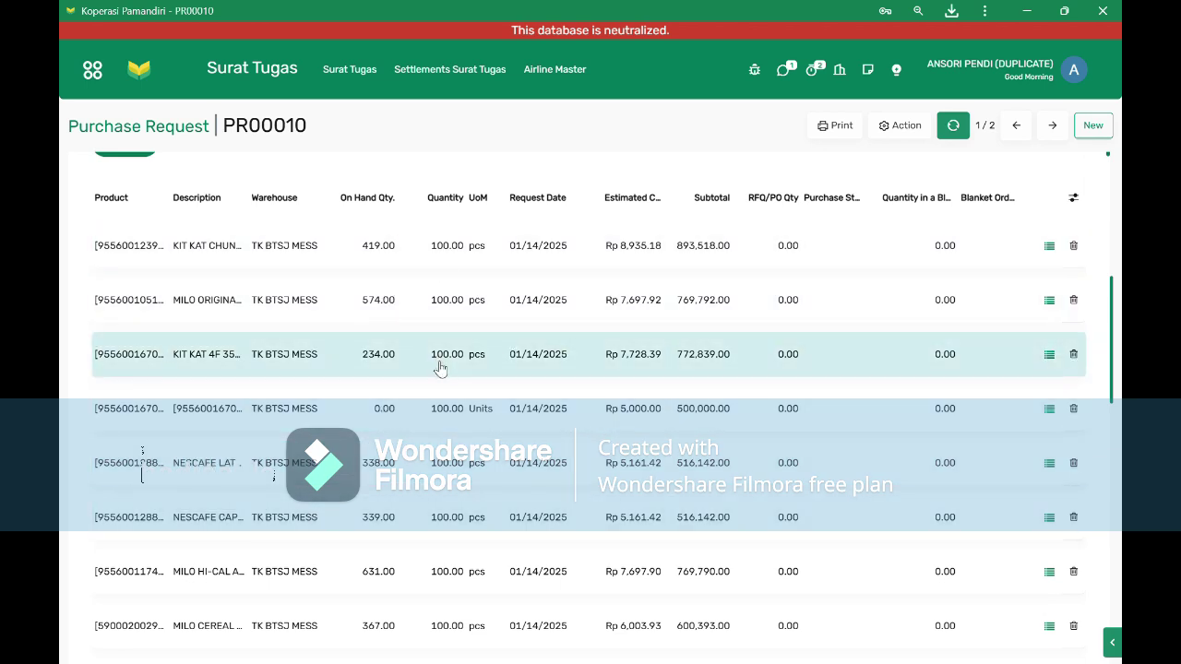
{"action": "scroll", "coordinate": [628, 451], "scroll_direction": "down", "scroll_amount": 5}
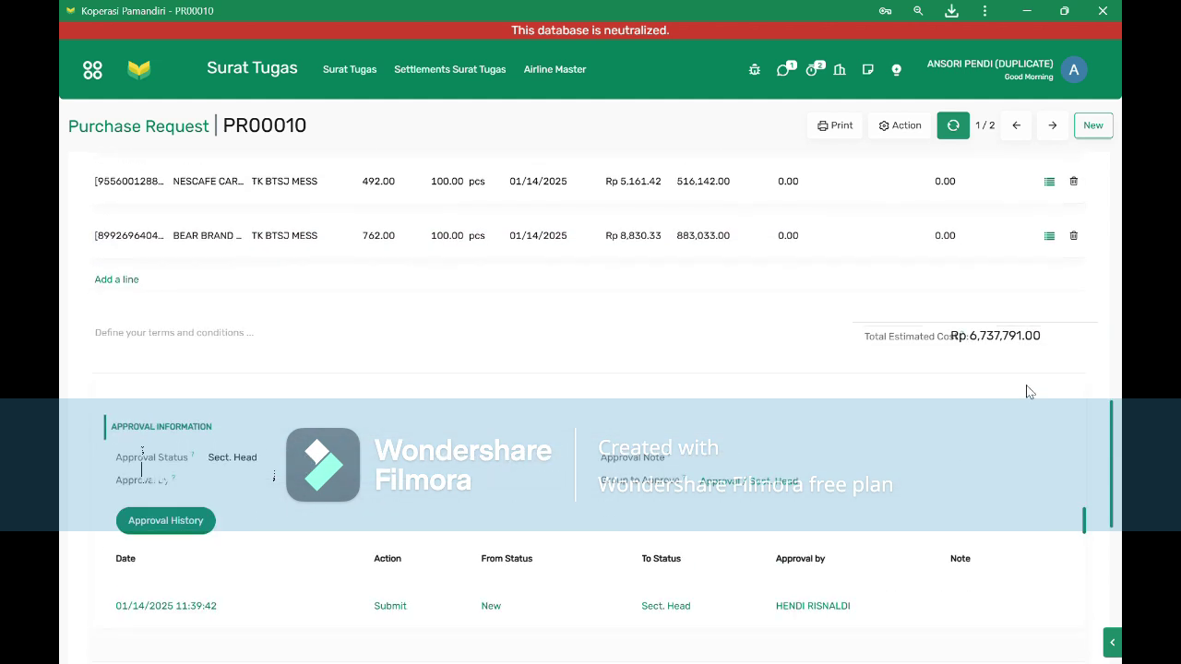
{"action": "scroll", "coordinate": [1026, 385], "scroll_direction": "up", "scroll_amount": 5}
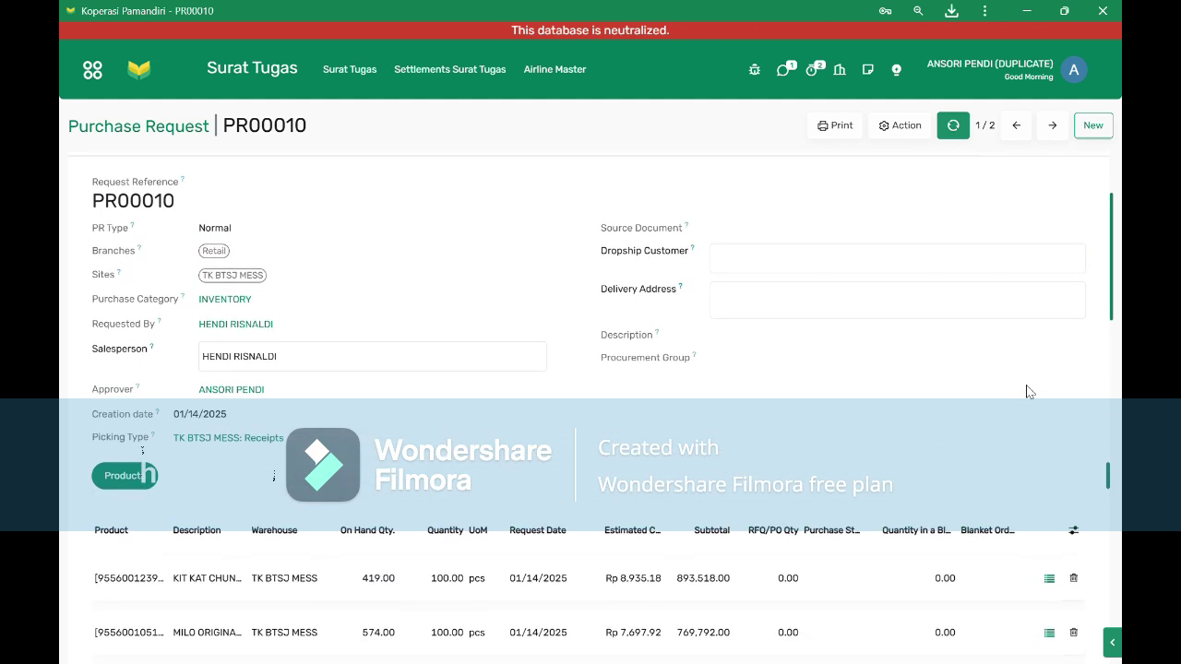
{"action": "scroll", "coordinate": [526, 420], "scroll_direction": "up", "scroll_amount": 3}
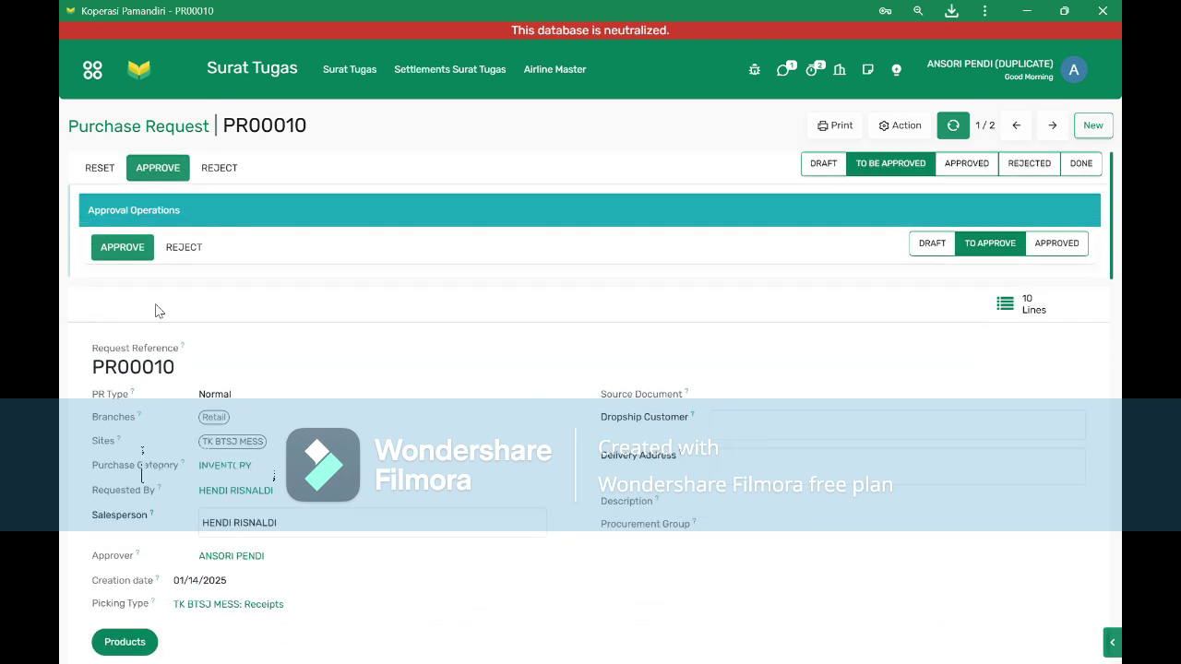
Approve PR00010 with the note 'oke silahkan dilanjut' and check the Approval History.
{"action": "left_click", "coordinate": [128, 247]}
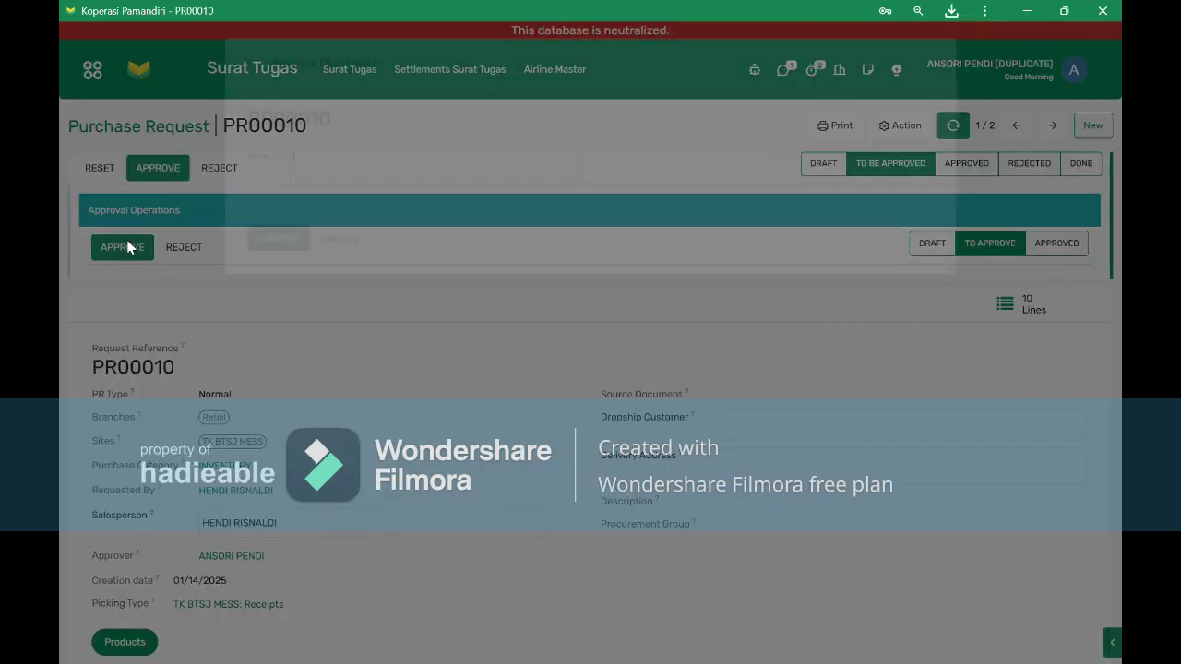
{"action": "type", "text": "oke silahkan di"}
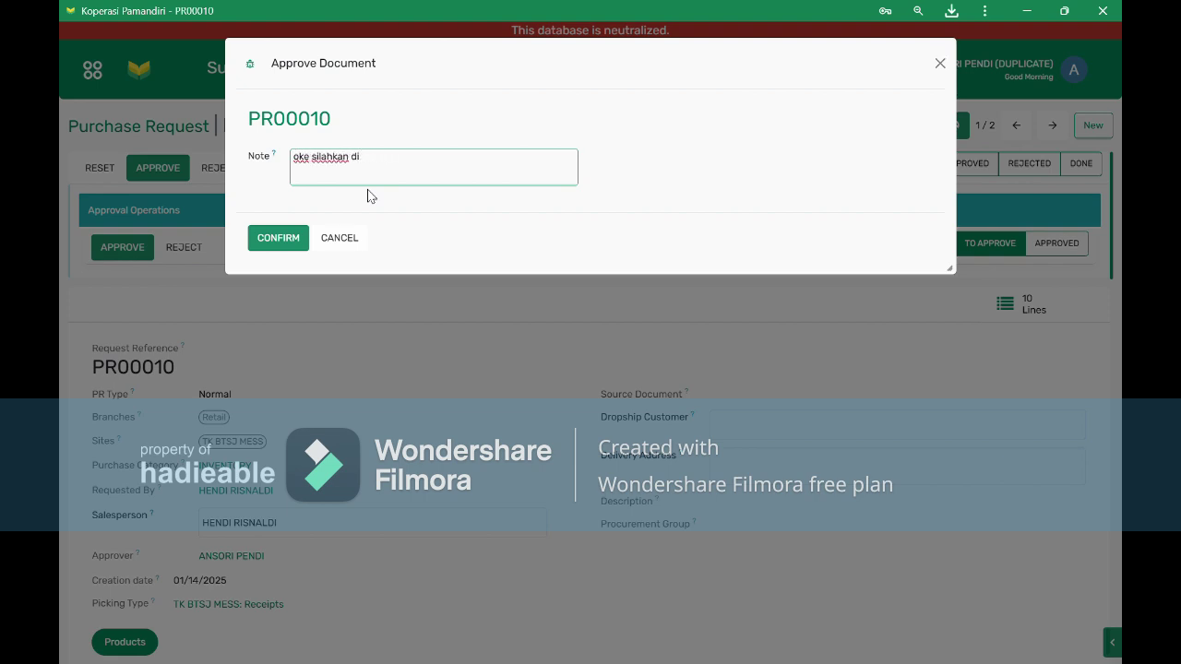
{"action": "type", "text": "lanjut"}
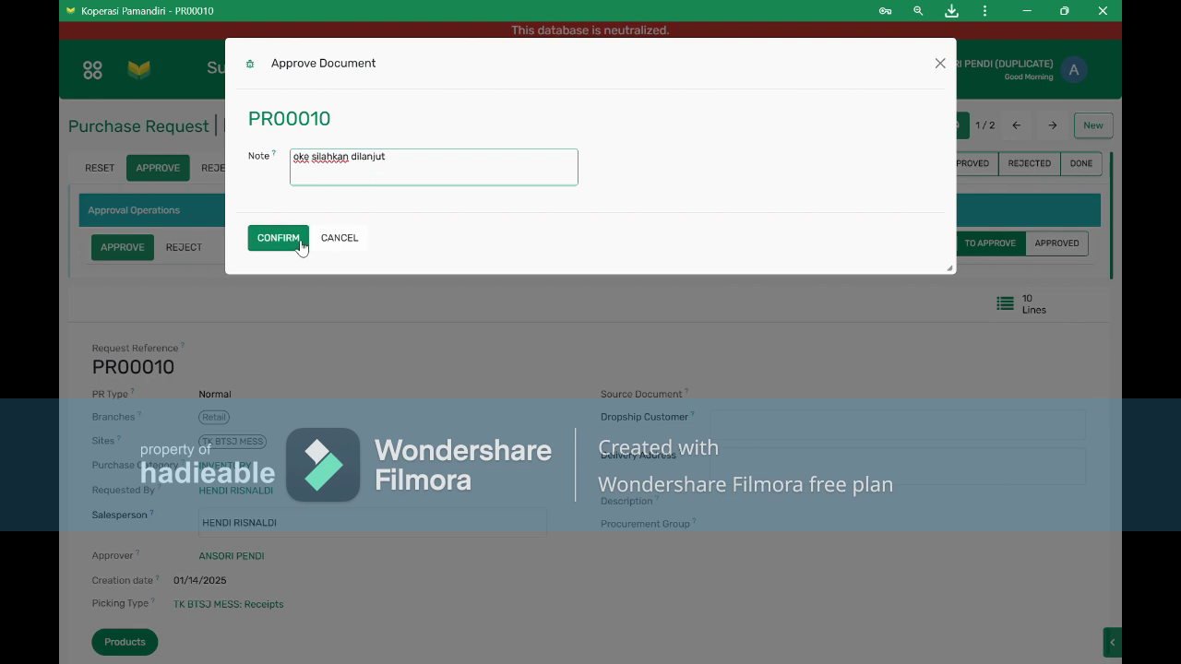
{"action": "left_click", "coordinate": [291, 241]}
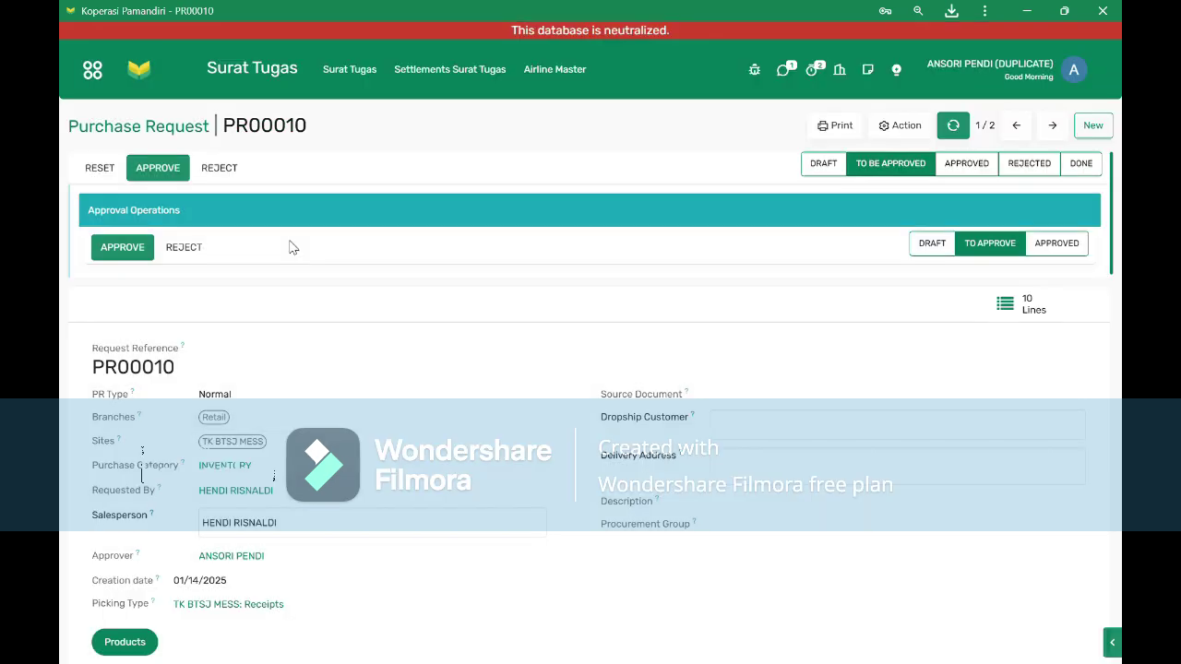
{"action": "scroll", "coordinate": [289, 247], "scroll_direction": "down", "scroll_amount": 10}
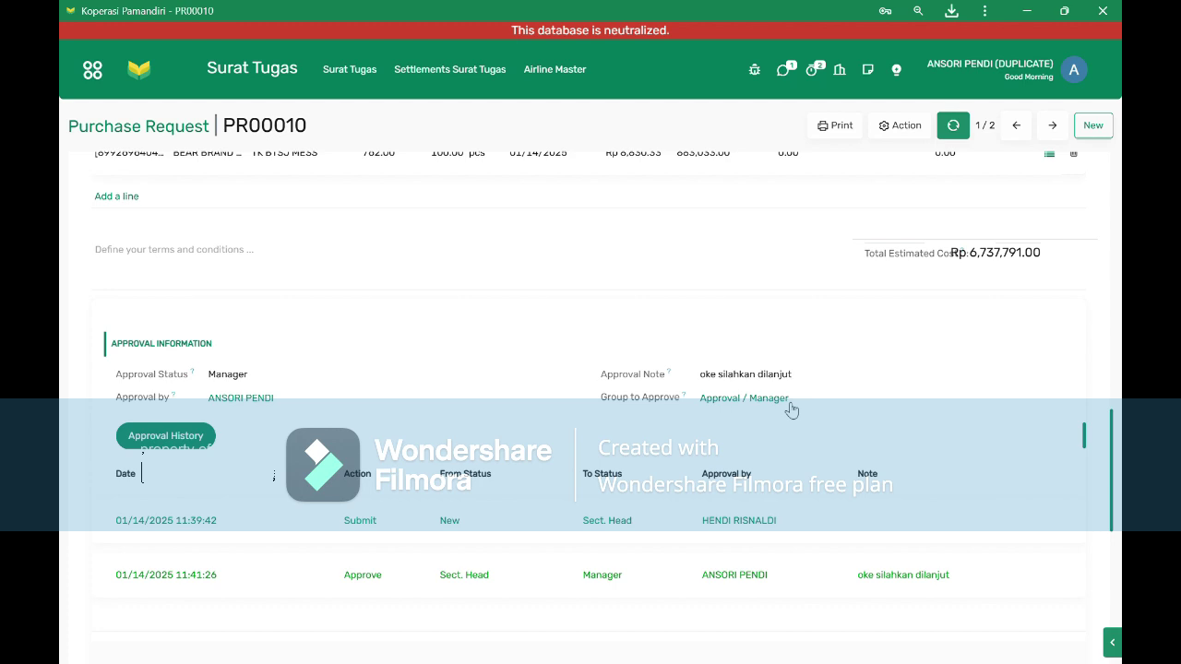
{"action": "scroll", "coordinate": [791, 407], "scroll_direction": "down", "scroll_amount": 3}
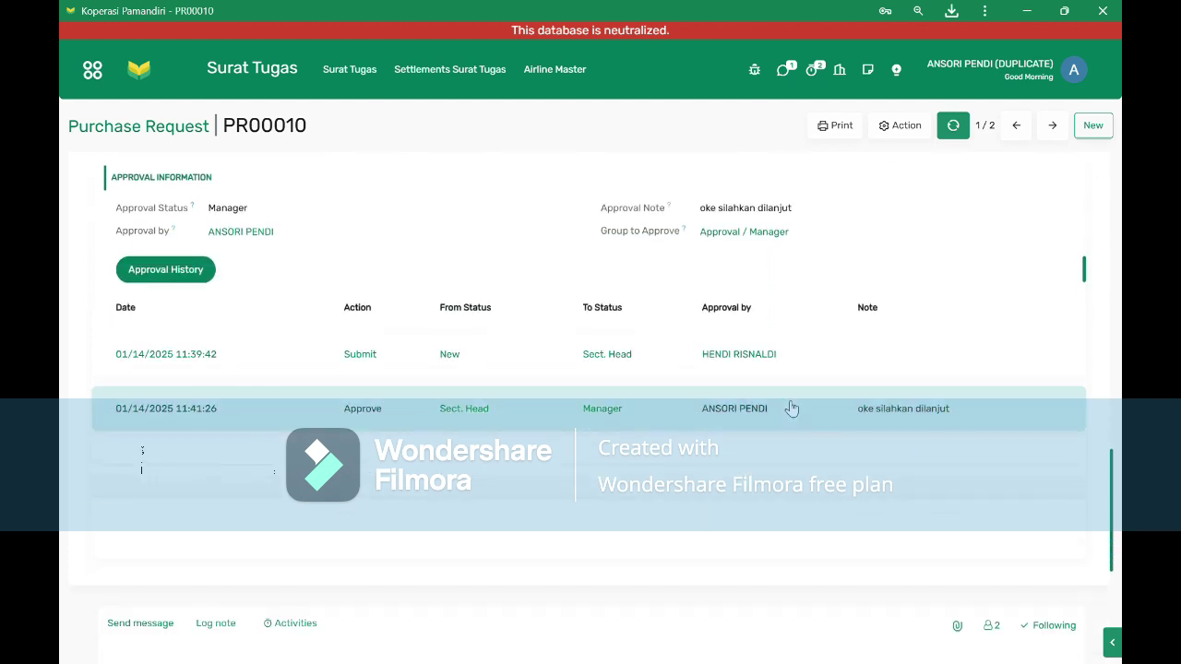
{"action": "scroll", "coordinate": [791, 408], "scroll_direction": "down", "scroll_amount": 8}
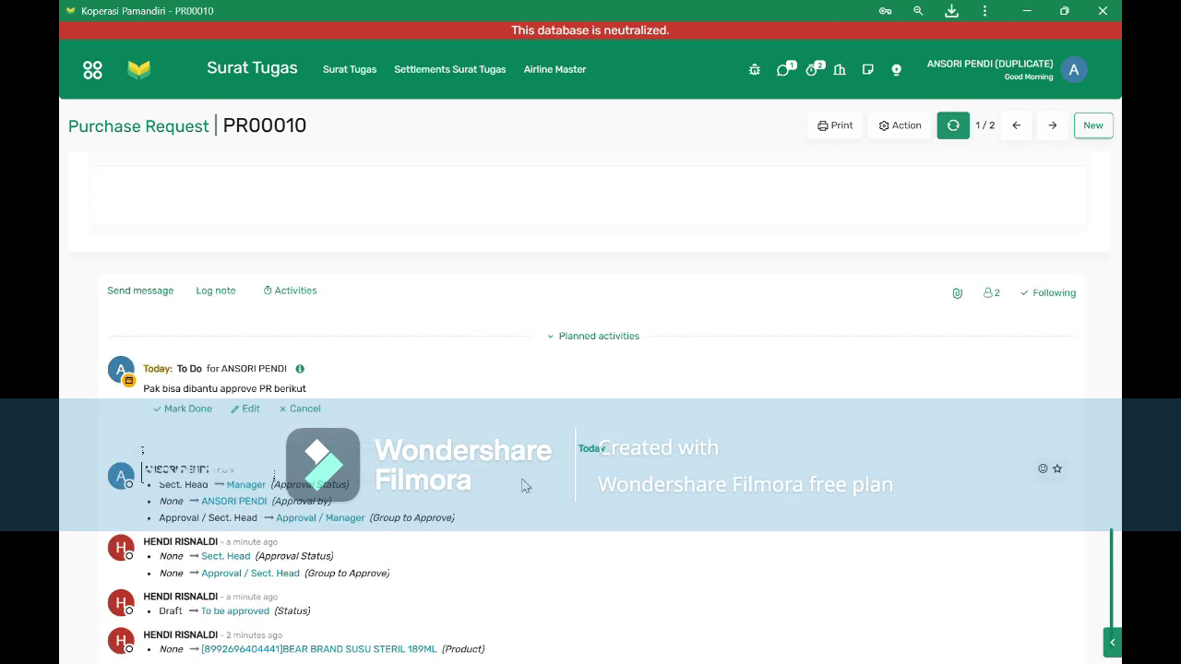
Mark the to-do done, then schedule a To Do due 01/14/2025 asking the next approver to handle this PR.
{"action": "left_click", "coordinate": [194, 411]}
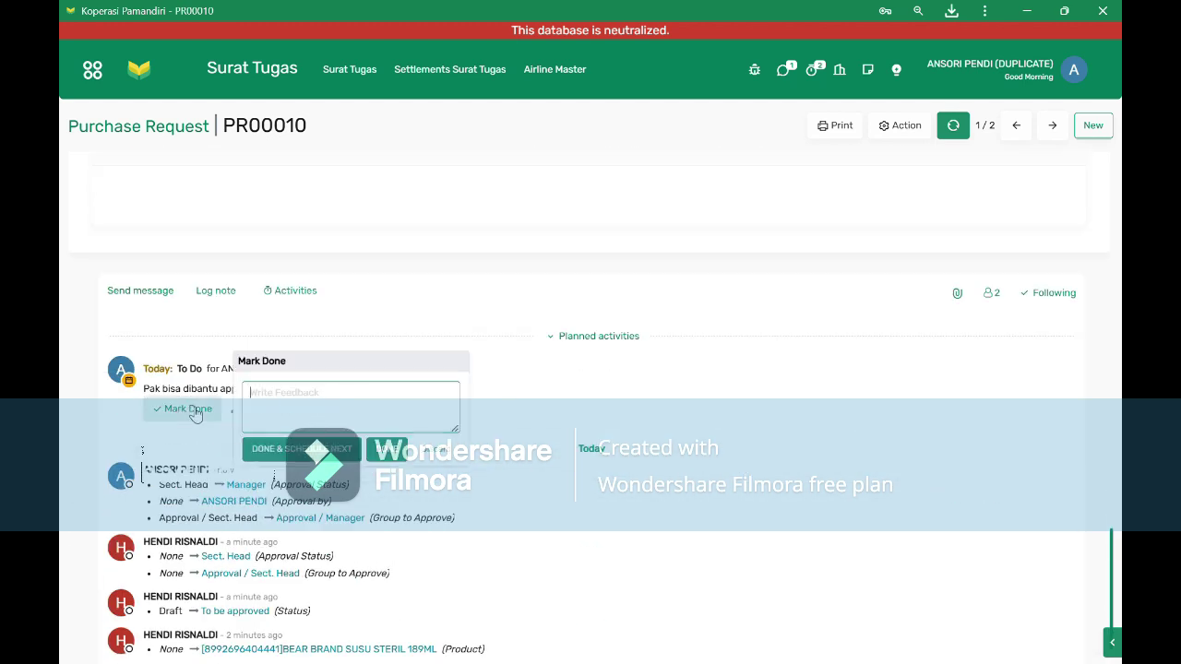
{"action": "left_click", "coordinate": [387, 449]}
{"action": "left_click", "coordinate": [309, 292]}
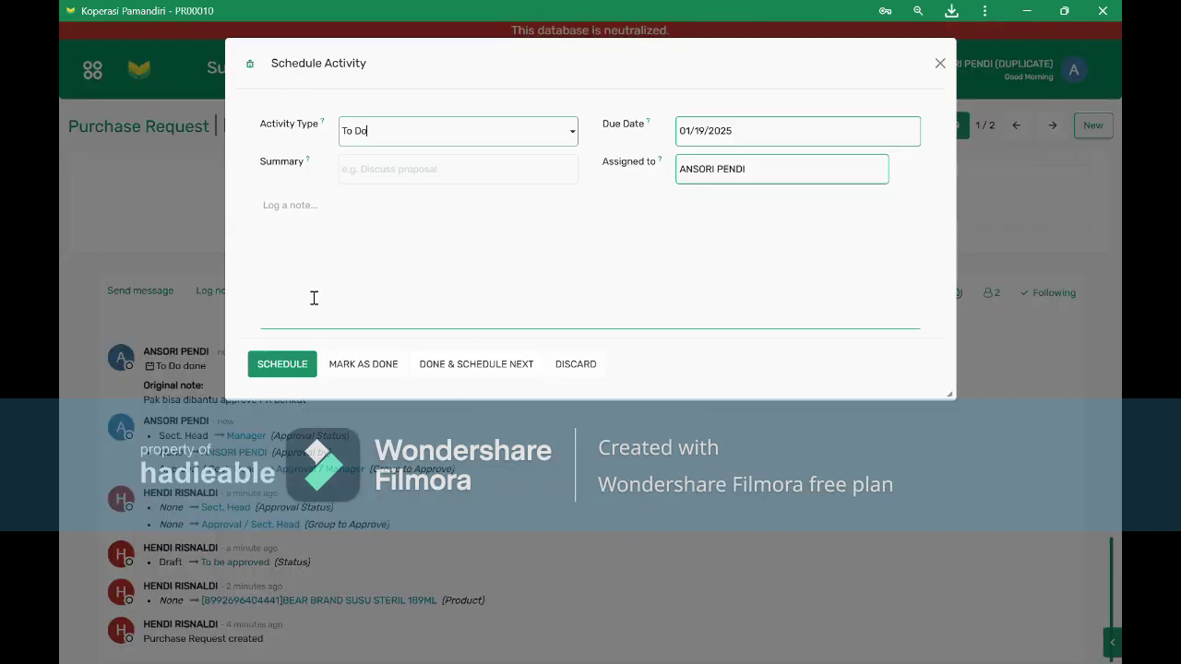
{"action": "left_click", "coordinate": [759, 174]}
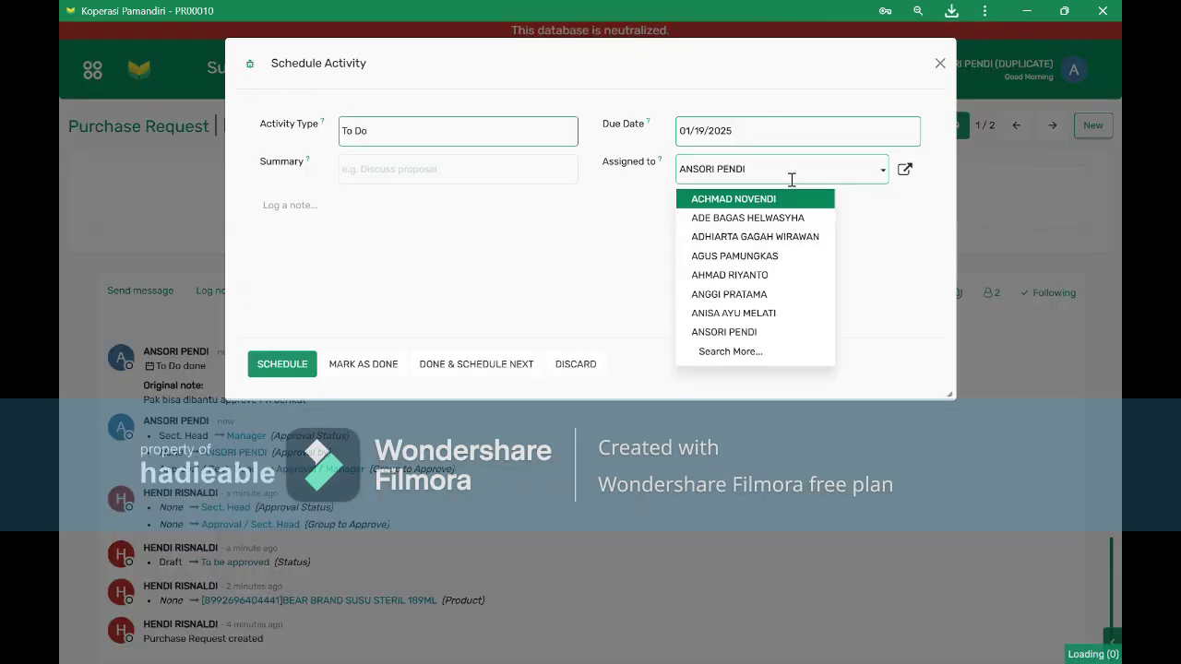
{"action": "type", "text": "santo"}
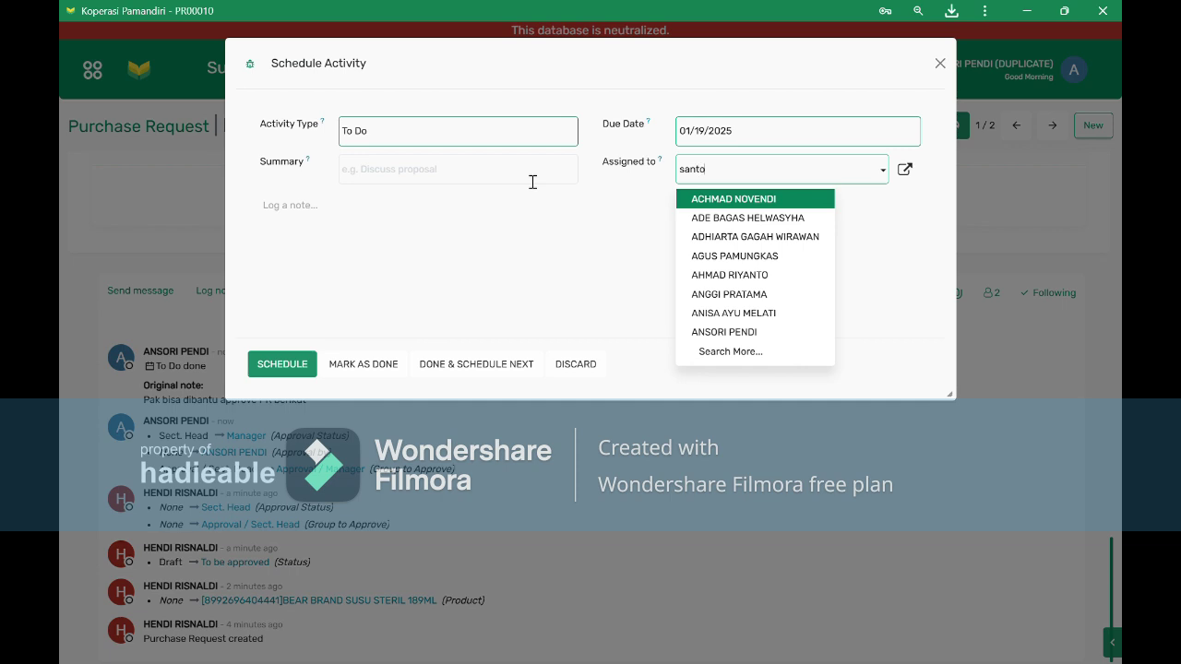
{"action": "left_click", "coordinate": [729, 198]}
{"action": "left_click", "coordinate": [747, 133]}
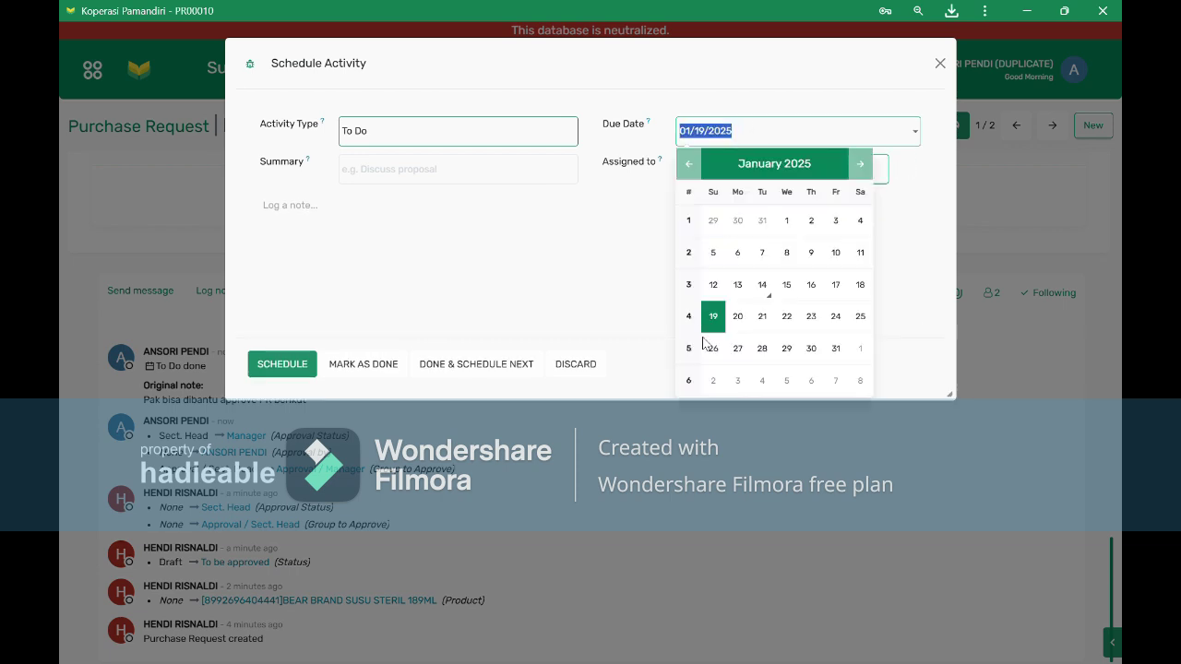
{"action": "left_click", "coordinate": [763, 286]}
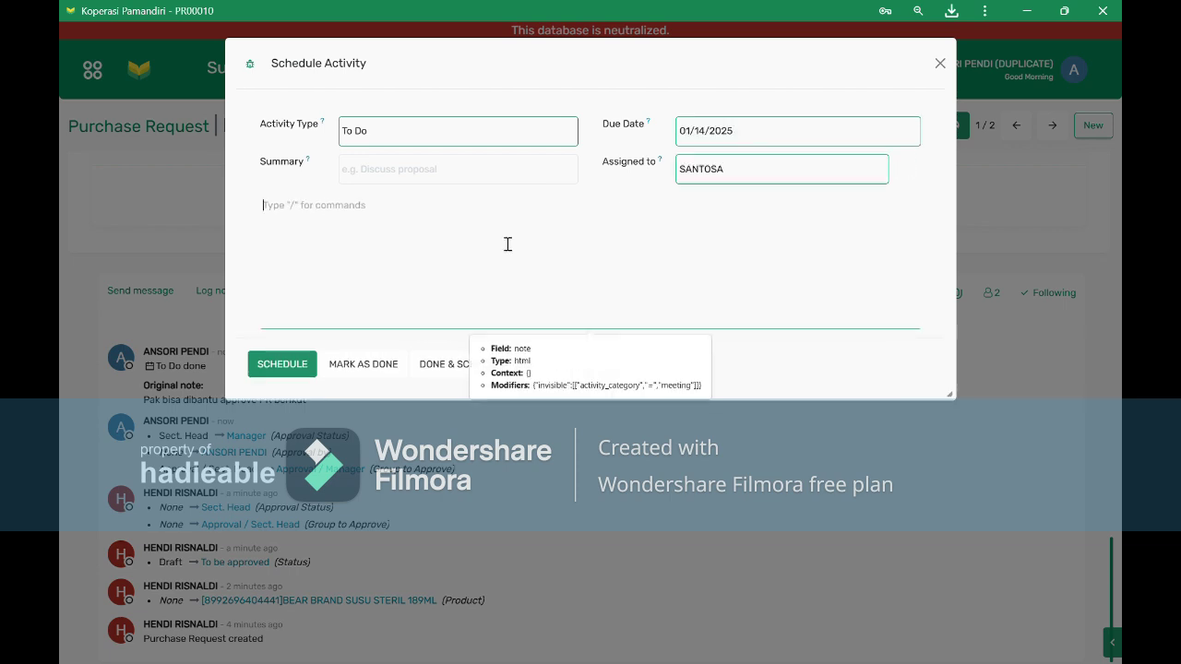
{"action": "type", "text": "pak san, bisa dibantu P"}
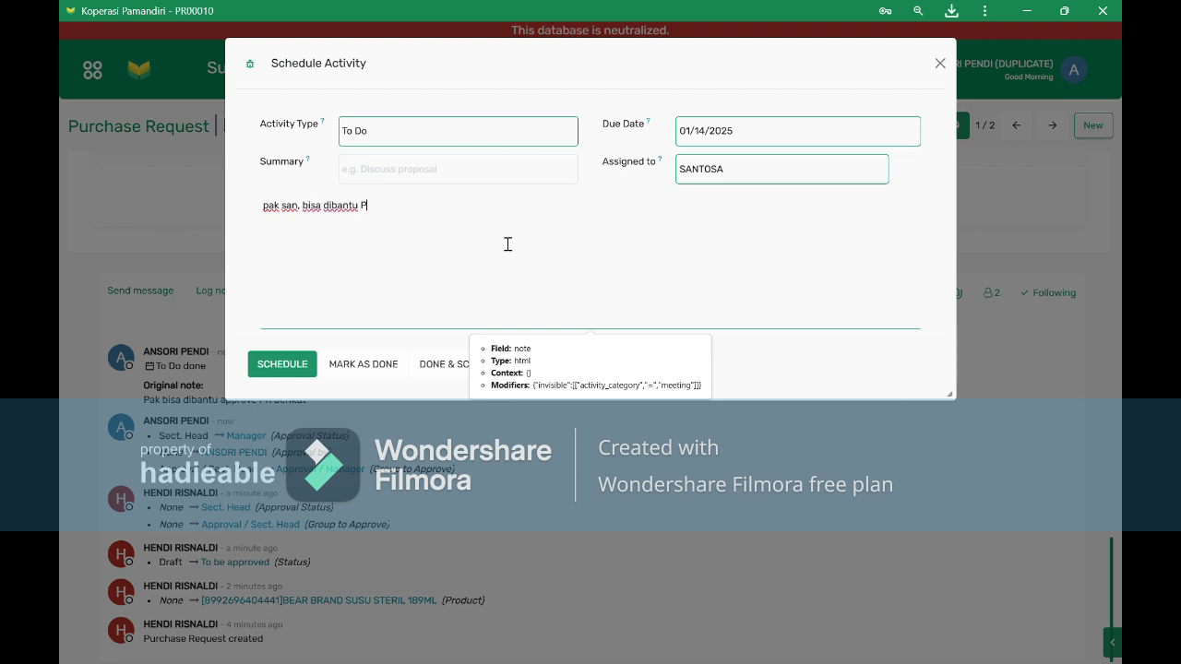
{"action": "type", "text": "R berikut"}
{"action": "key", "text": "BackSpace"}
{"action": "key", "text": "BackSpace"}
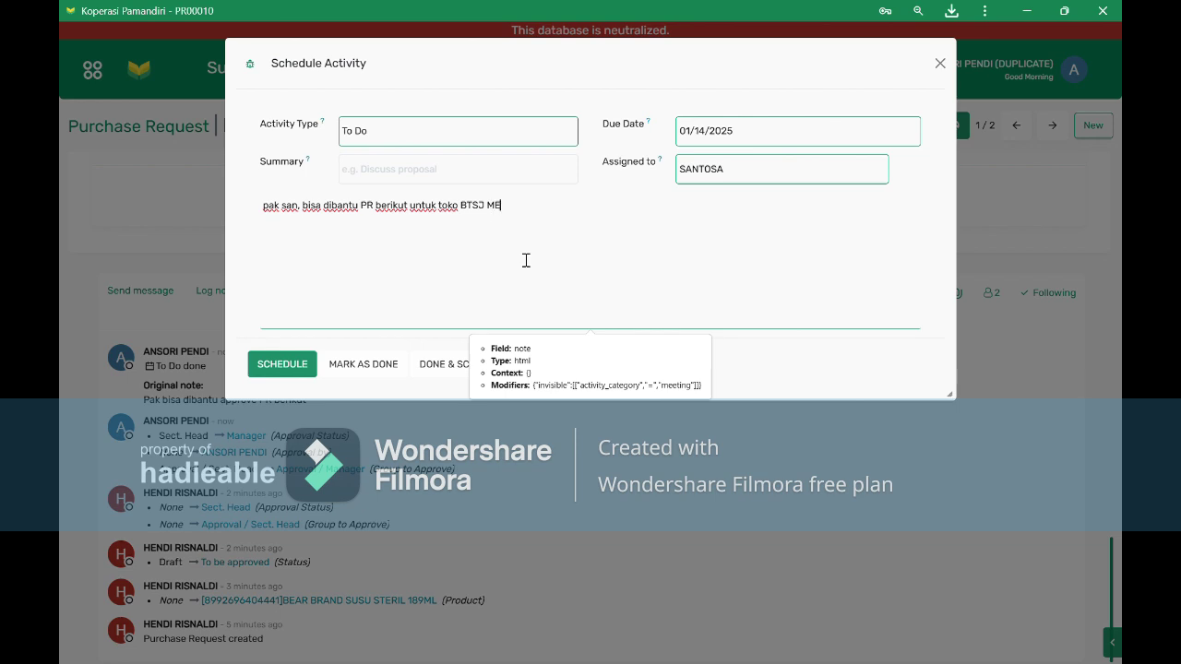
{"action": "type", "text": "D"}
{"action": "left_click", "coordinate": [283, 364]}
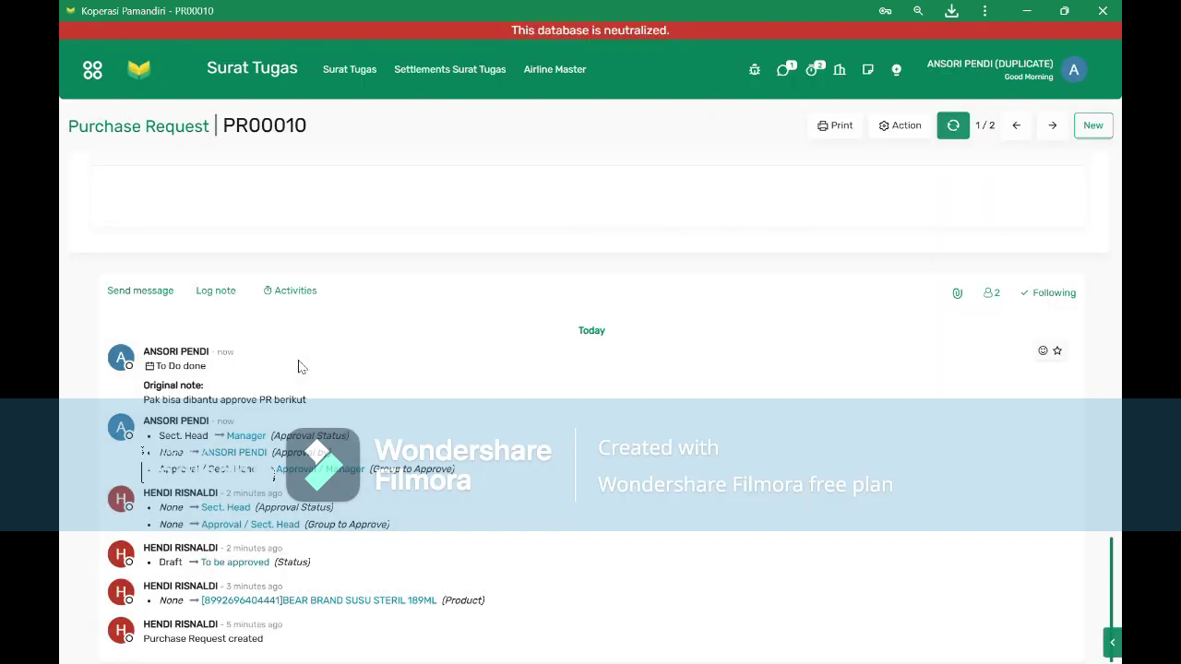
Scroll back up to the approval information and log out of the approver's account.
{"action": "scroll", "coordinate": [298, 366], "scroll_direction": "up", "scroll_amount": 5}
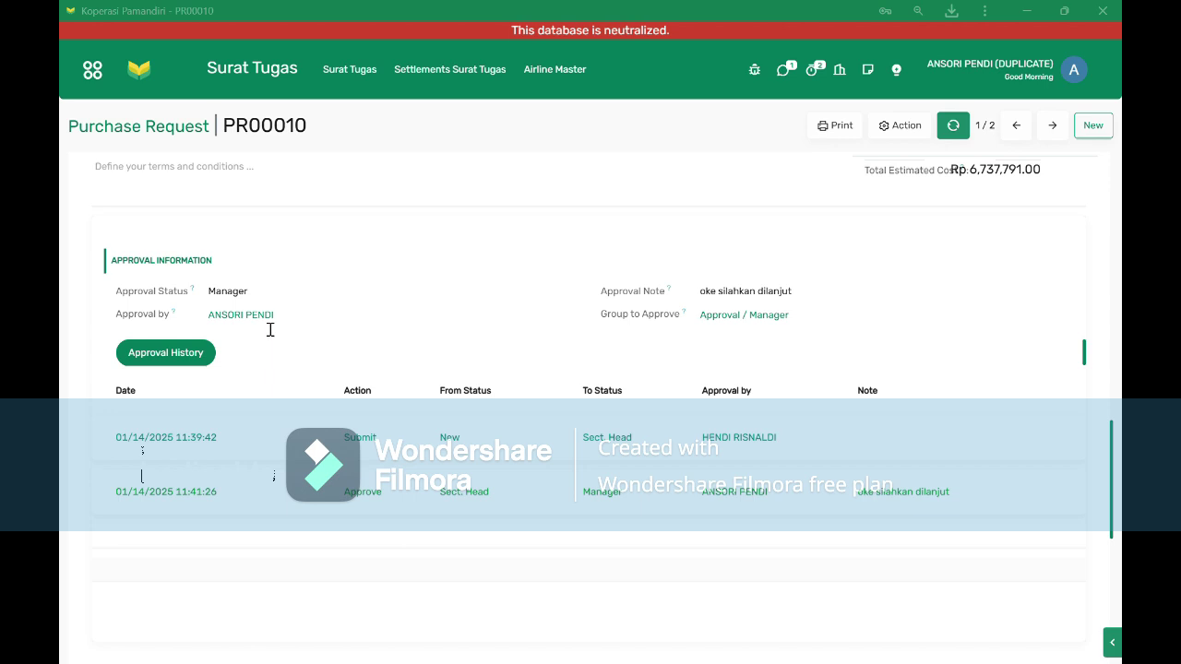
{"action": "left_click", "coordinate": [999, 67]}
{"action": "left_click", "coordinate": [950, 258]}
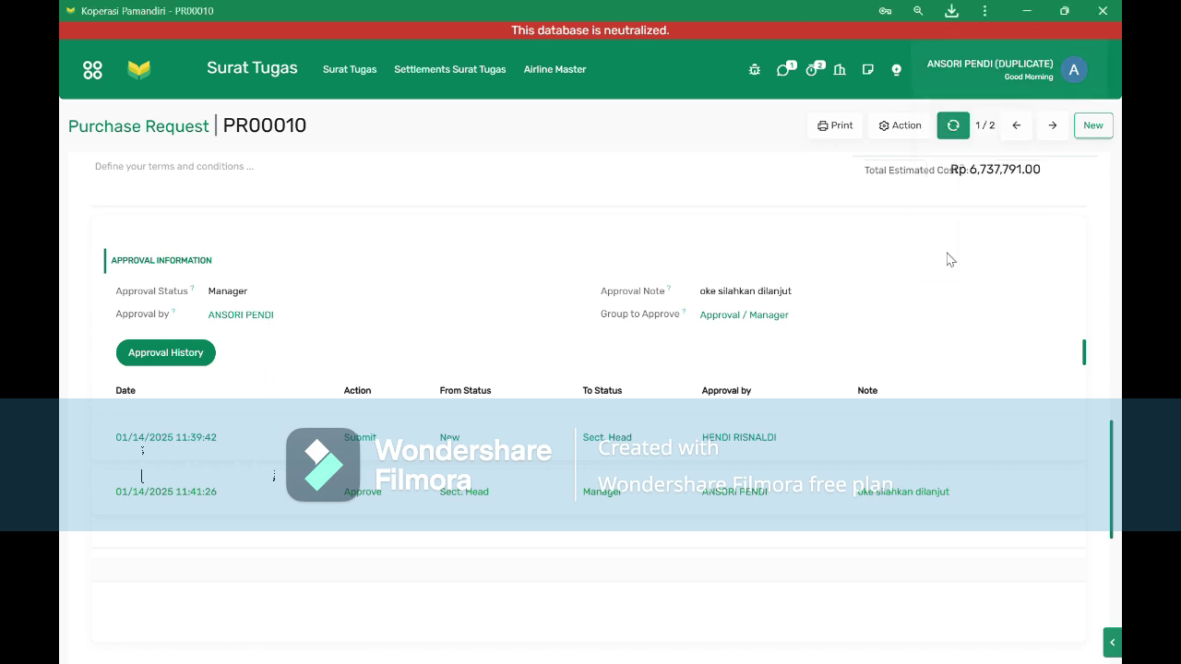
Sign in as the next approver using the saved email and that user's password.
{"action": "key", "text": "ctrl+v"}
{"action": "left_click", "coordinate": [550, 266]}
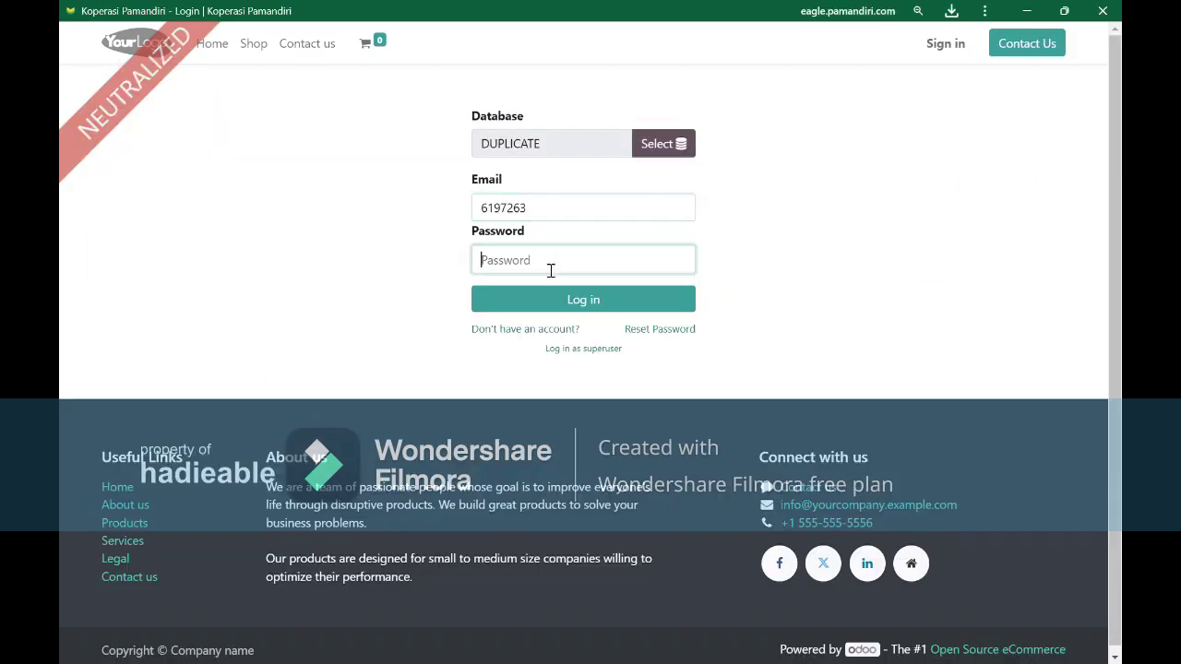
{"action": "key", "text": "BackSpace"}
{"action": "key", "text": "BackSpace"}
{"action": "key", "text": "BackSpace"}
{"action": "key", "text": "BackSpace"}
{"action": "key", "text": "BackSpace"}
{"action": "key", "text": "BackSpace"}
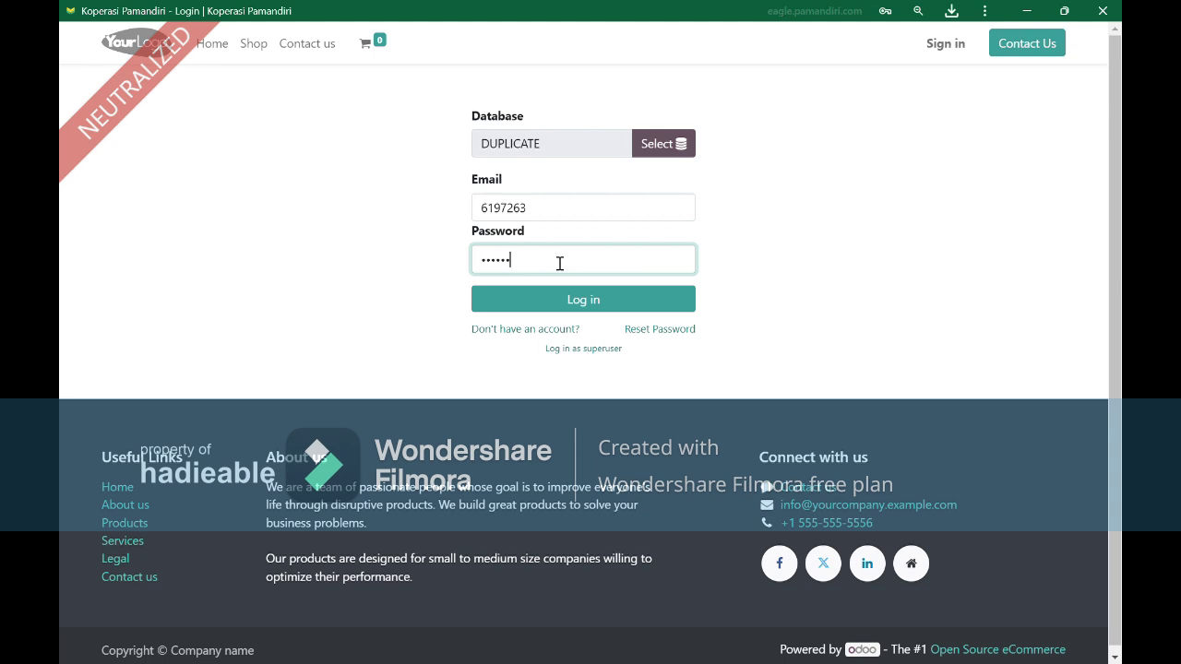
{"action": "left_click", "coordinate": [579, 303]}
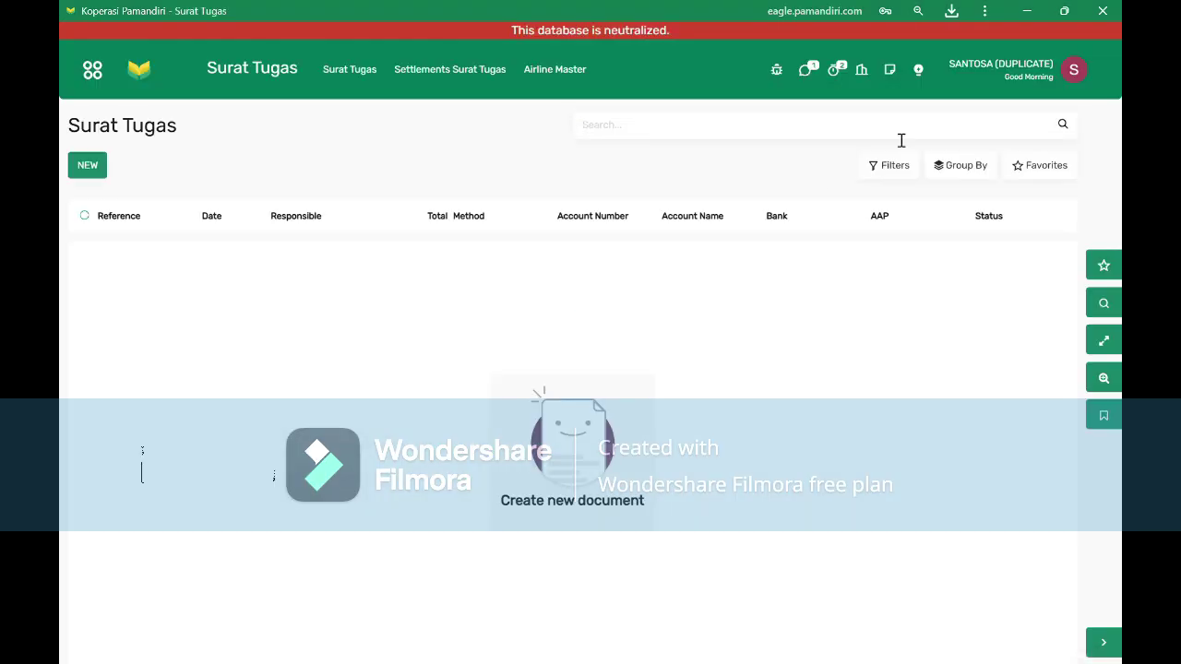
Open Purchase Requests, clear the requester filter and grouping, and list requests with activities due today.
{"action": "left_click", "coordinate": [92, 71]}
{"action": "left_click", "coordinate": [878, 213]}
{"action": "left_click", "coordinate": [698, 126]}
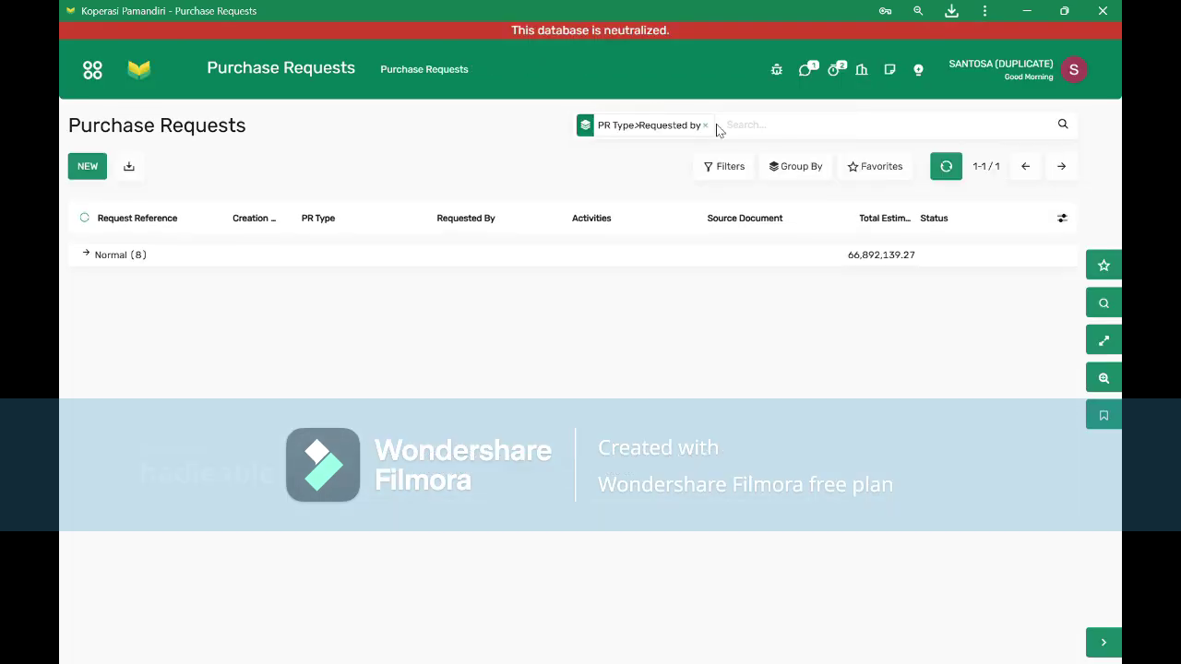
{"action": "left_click", "coordinate": [706, 127]}
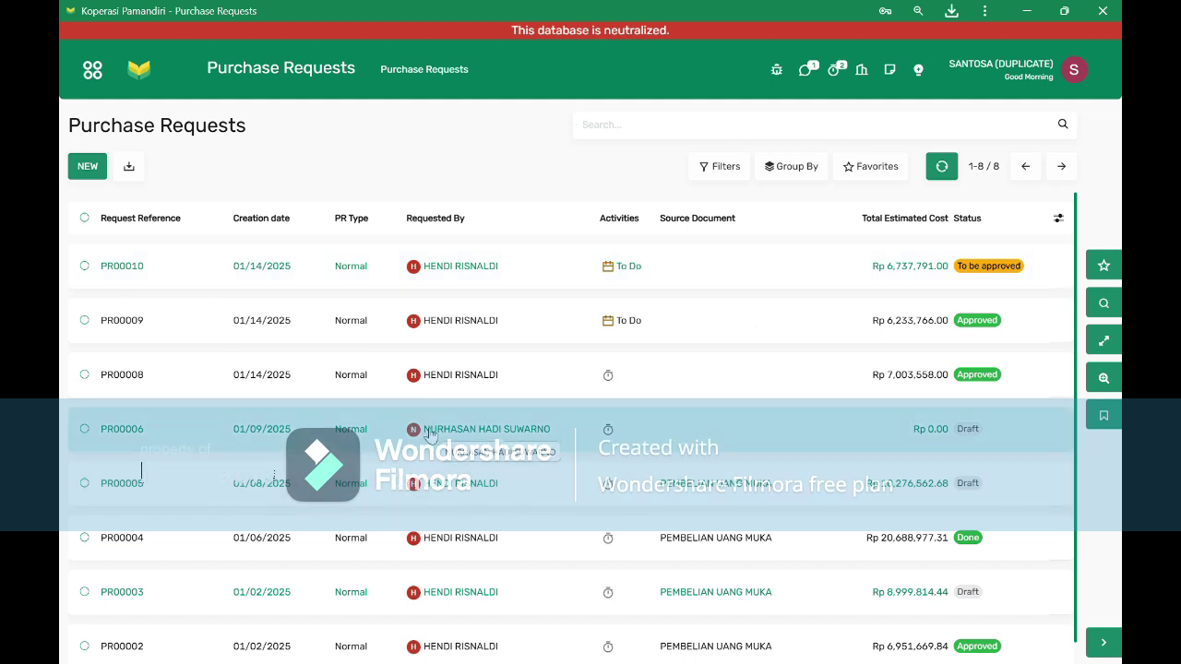
{"action": "left_click", "coordinate": [836, 77]}
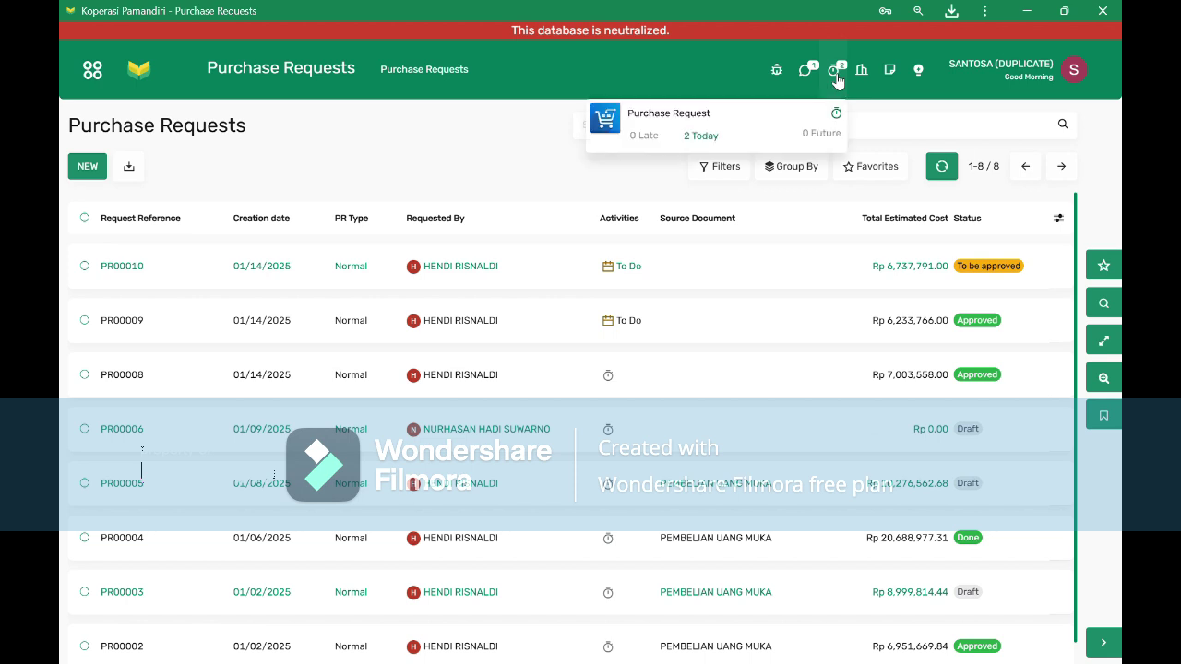
{"action": "left_click", "coordinate": [745, 116]}
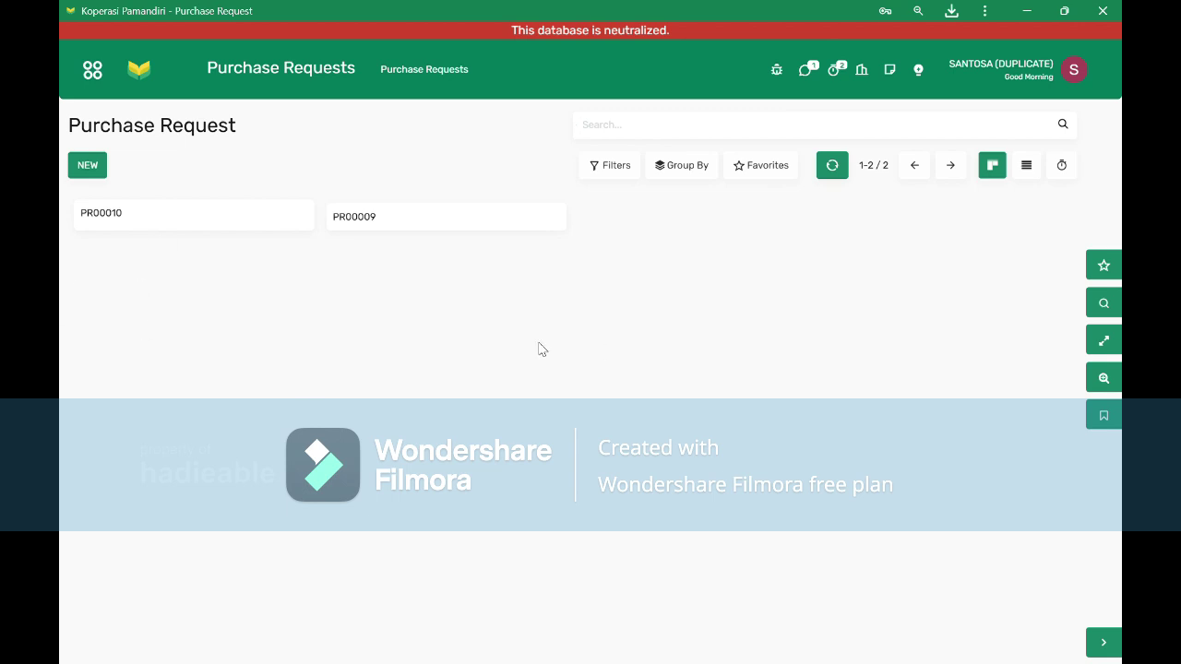
Open PR00010 and scroll through its product lines.
{"action": "left_click", "coordinate": [177, 221]}
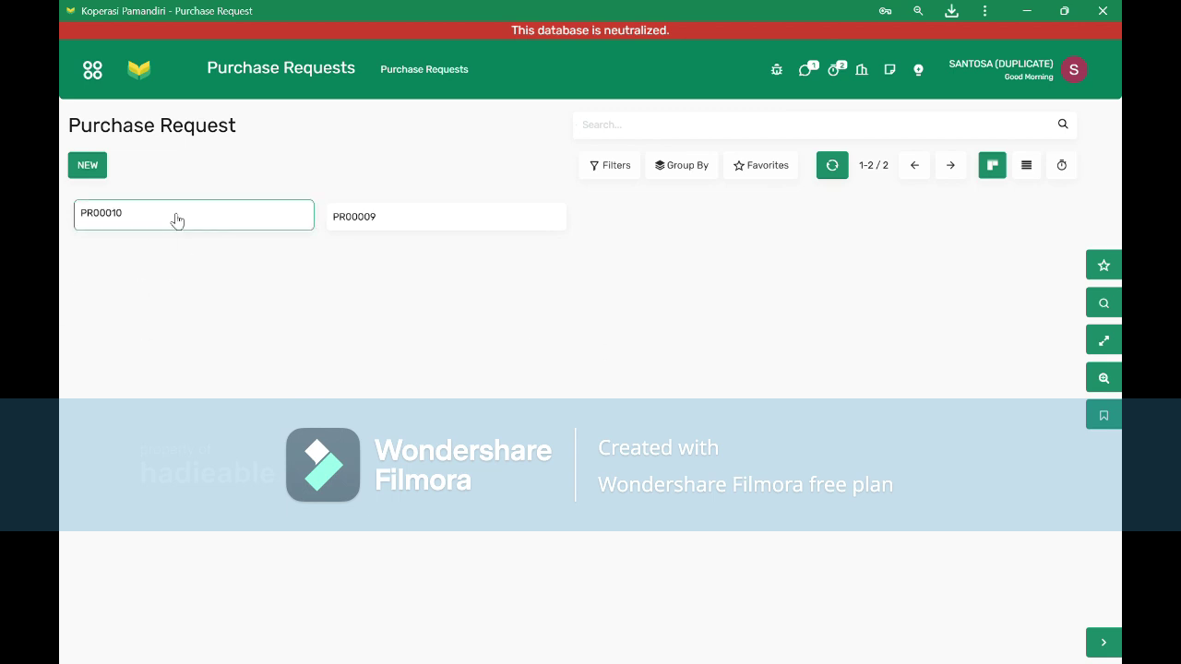
{"action": "left_click", "coordinate": [177, 220]}
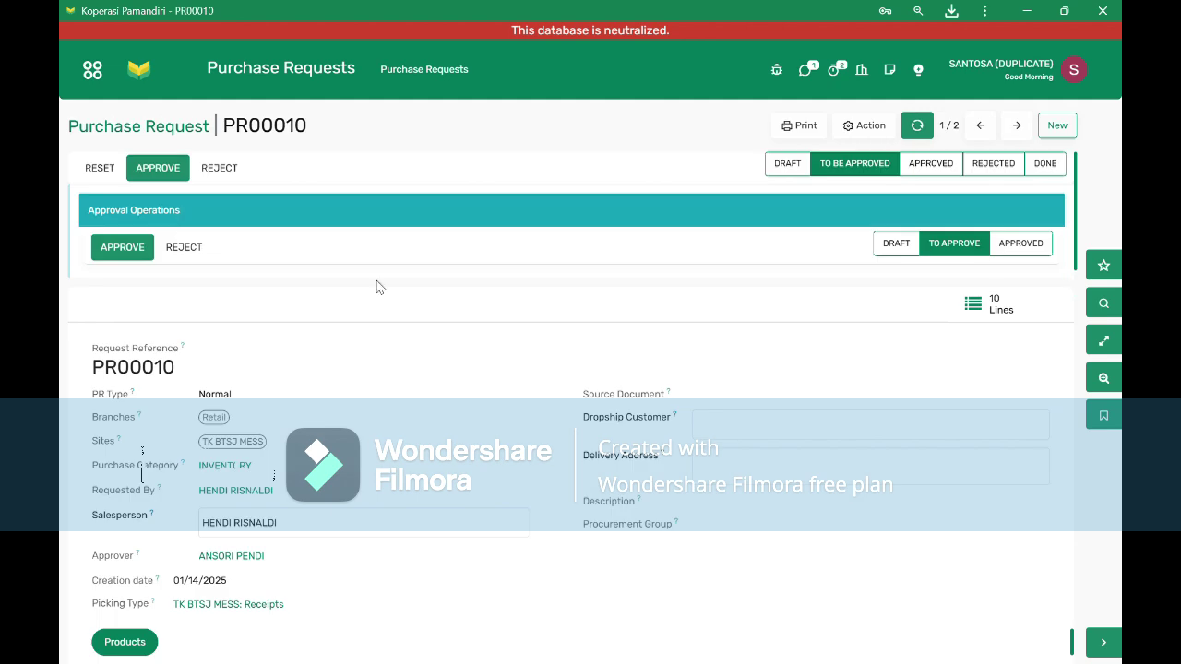
{"action": "scroll", "coordinate": [376, 288], "scroll_direction": "down", "scroll_amount": 5}
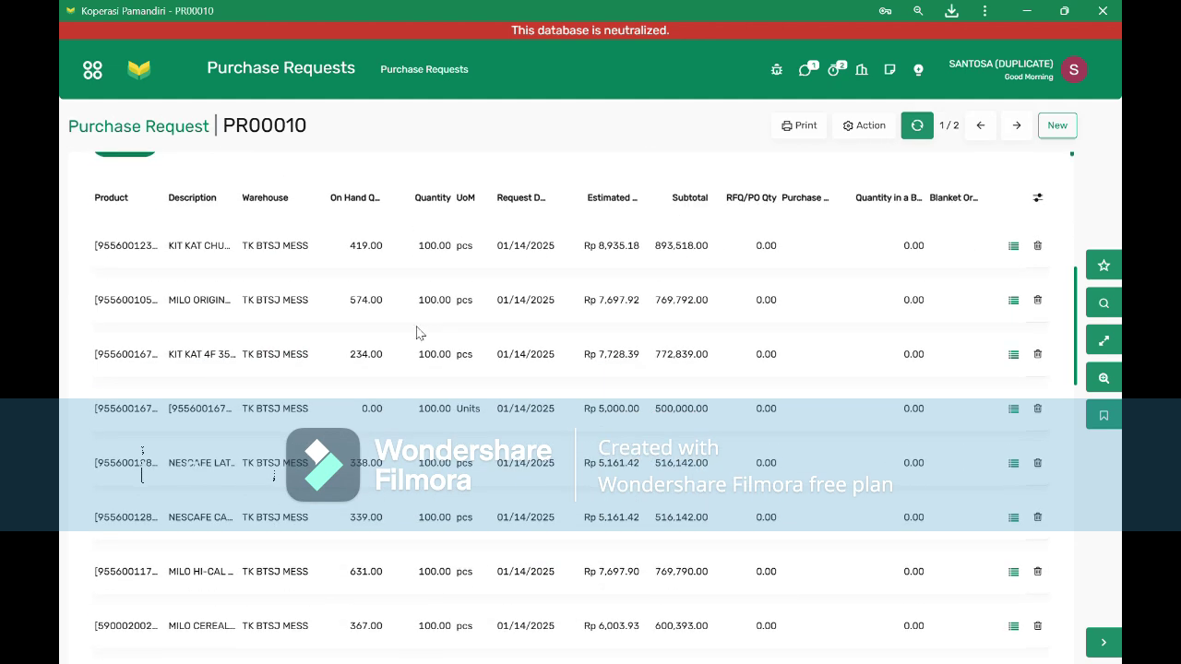
{"action": "scroll", "coordinate": [416, 333], "scroll_direction": "down", "scroll_amount": 3}
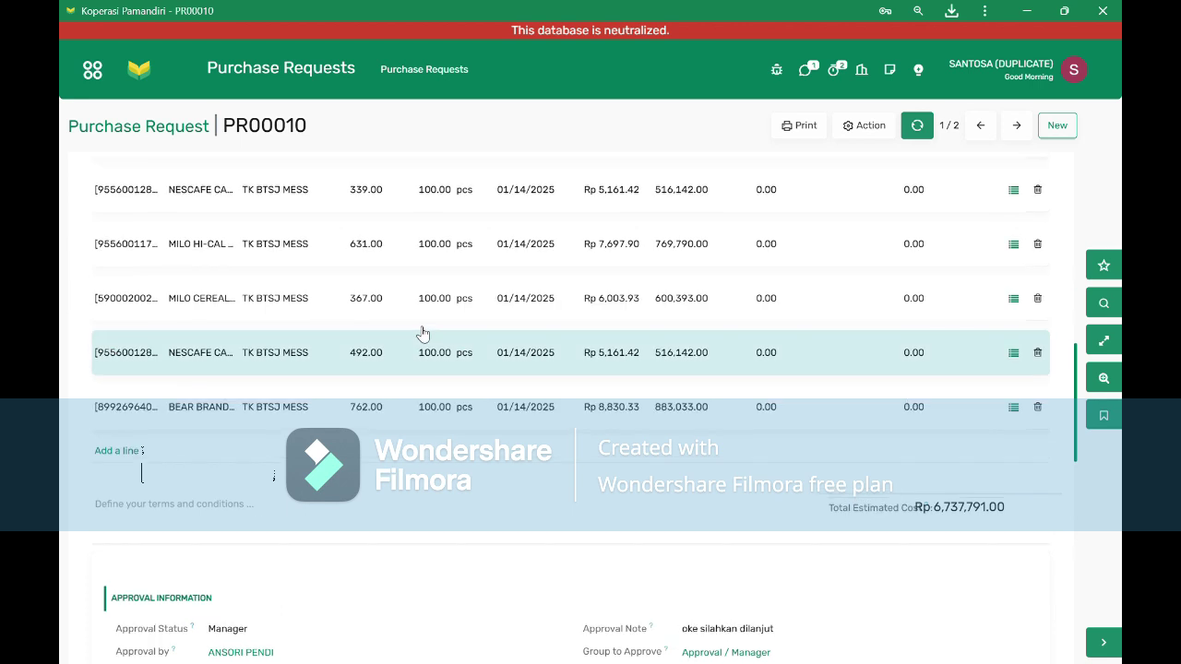
{"action": "scroll", "coordinate": [420, 333], "scroll_direction": "up", "scroll_amount": 10}
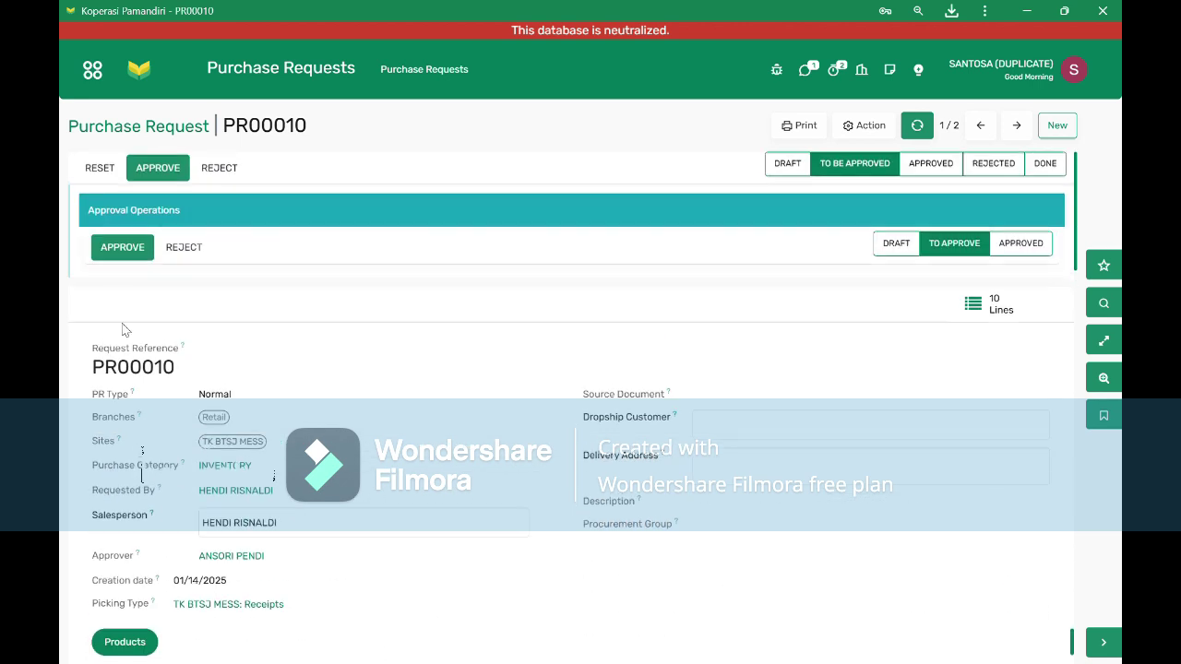
Approve PR00010 with the note 'oke silahkan dilanjut' and scroll down to the chatter.
{"action": "left_click", "coordinate": [122, 247]}
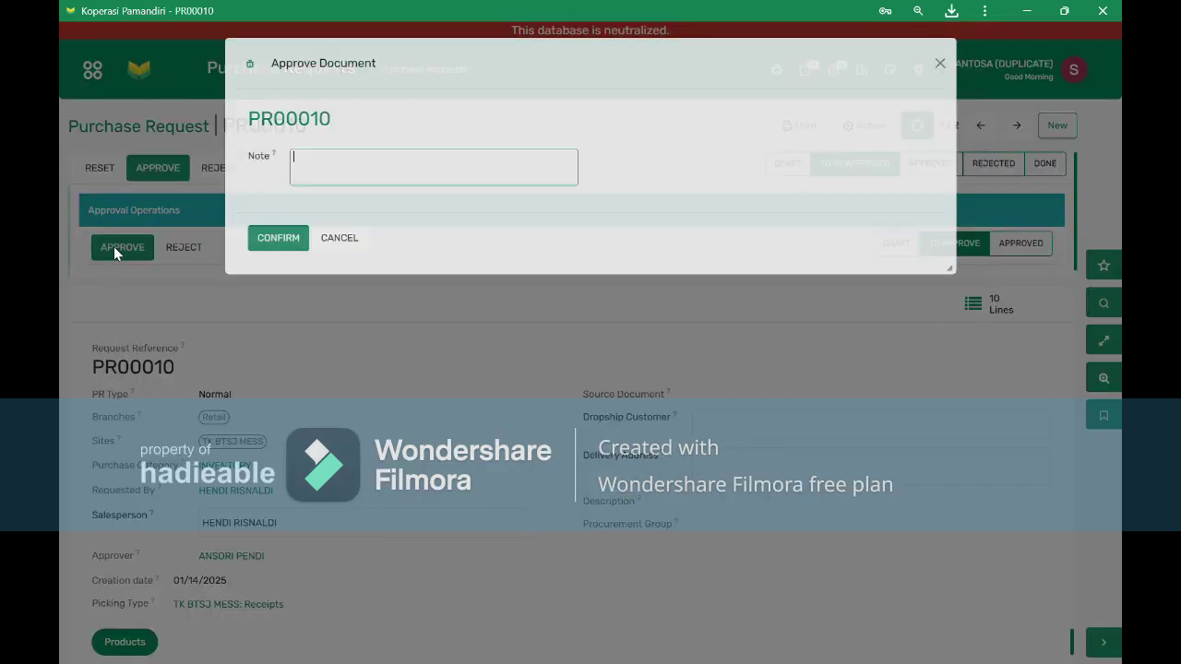
{"action": "type", "text": "oke d"}
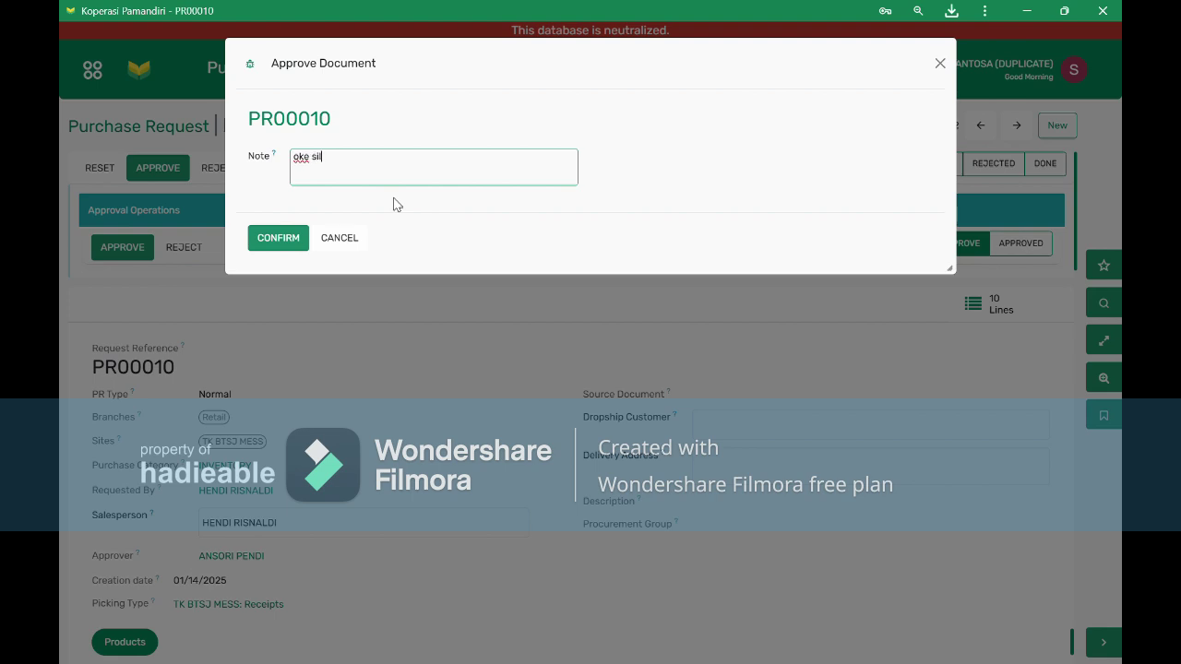
{"action": "type", "text": "ilahkan dilanjut"}
{"action": "left_click", "coordinate": [281, 238]}
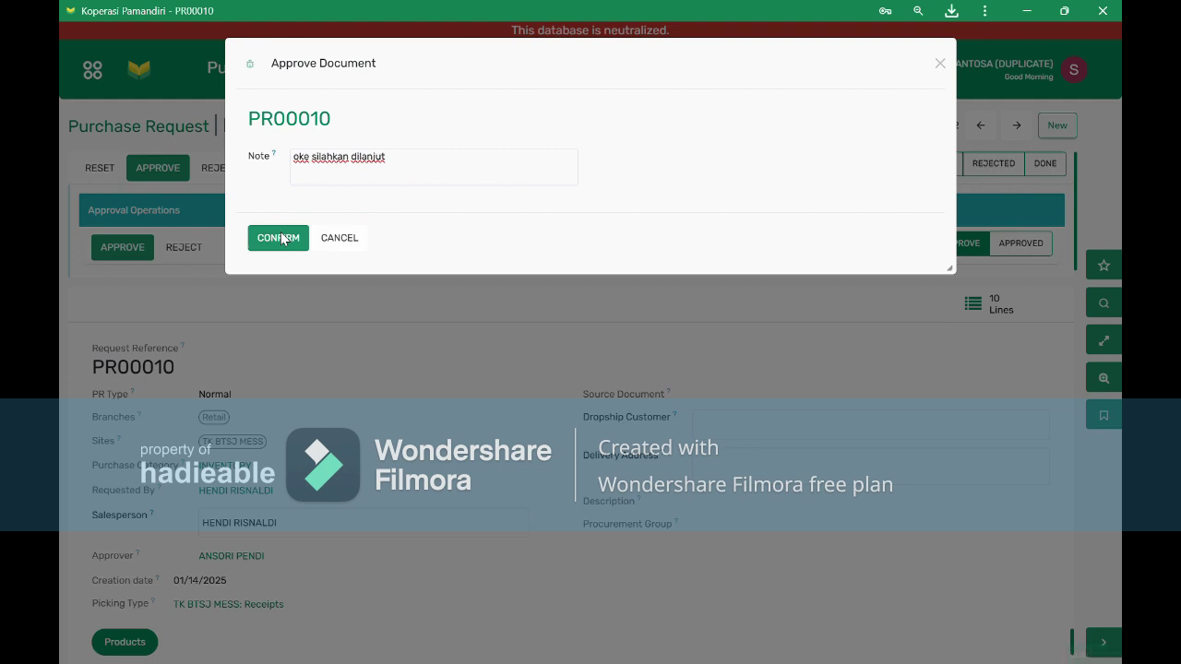
{"action": "scroll", "coordinate": [313, 341], "scroll_direction": "down", "scroll_amount": 10}
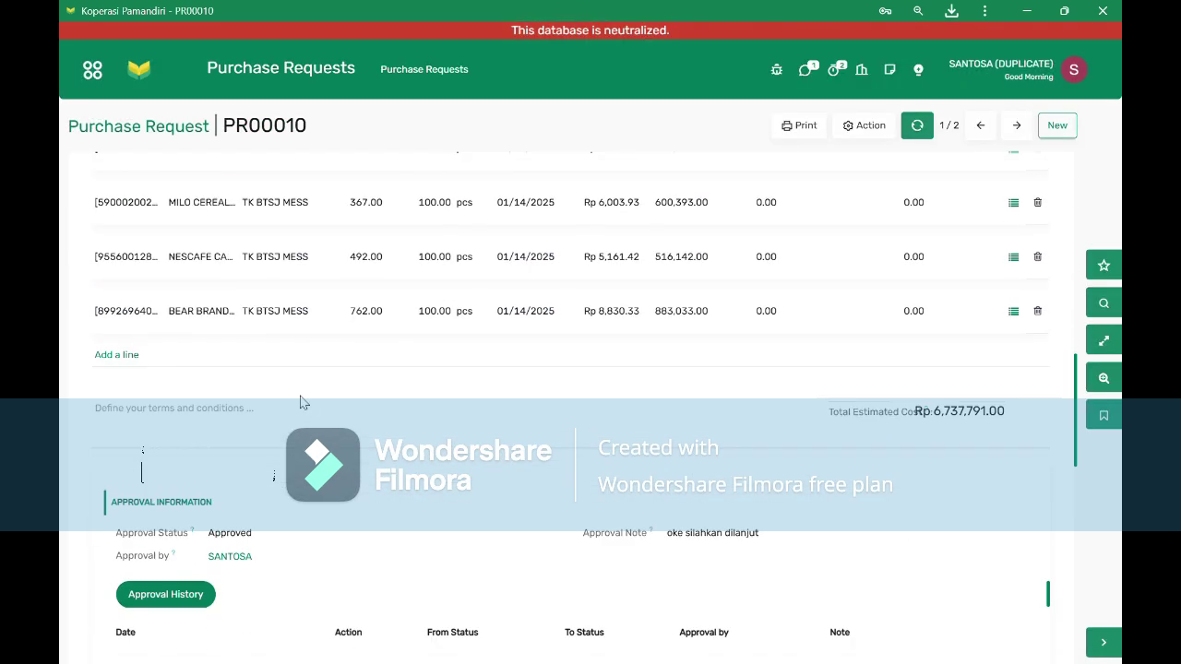
{"action": "scroll", "coordinate": [303, 403], "scroll_direction": "down", "scroll_amount": 5}
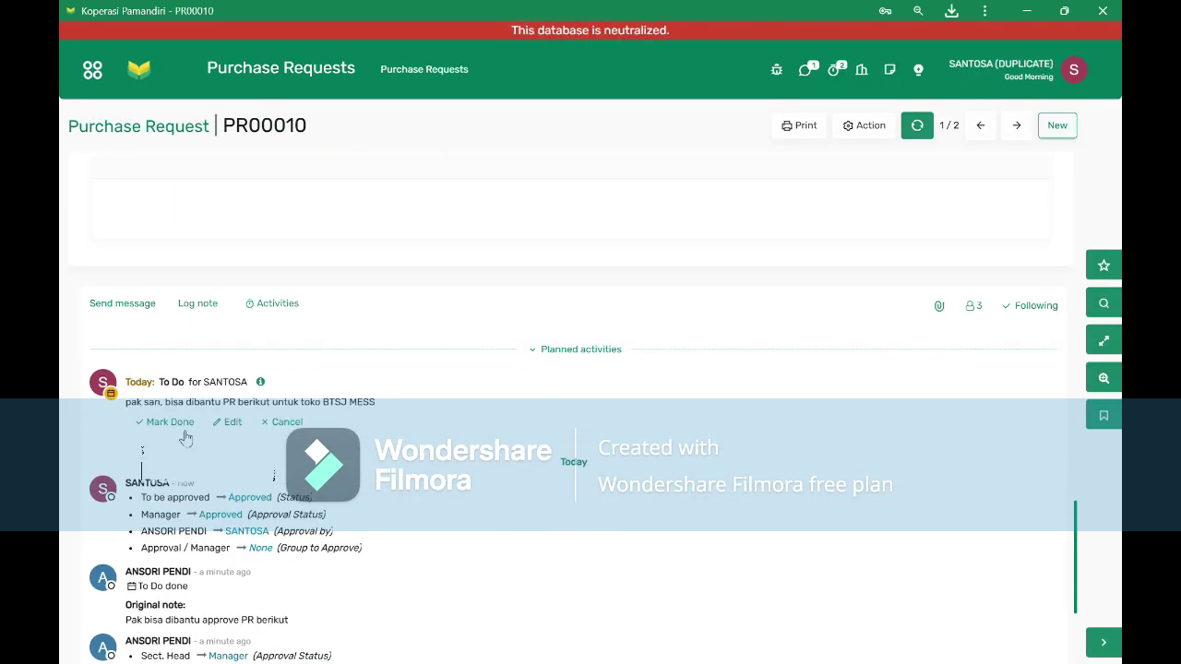
Try marking the planned to-do as done, then dismiss the missing sender e-mail error.
{"action": "left_click", "coordinate": [172, 423]}
{"action": "left_click", "coordinate": [369, 463]}
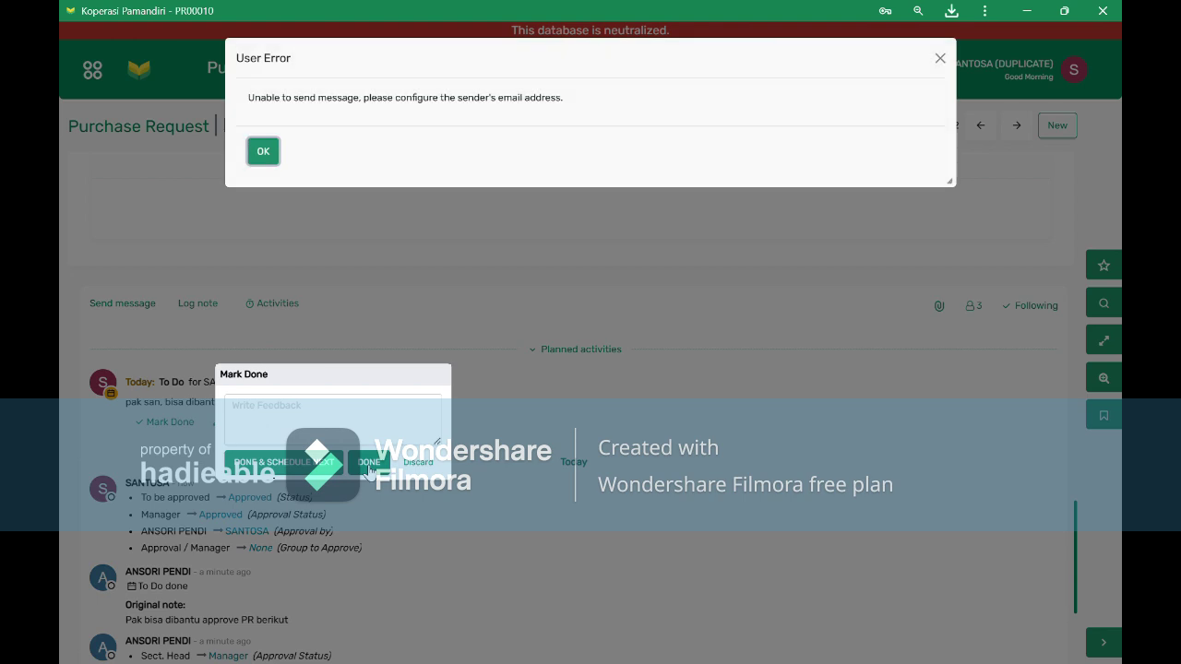
{"action": "left_click", "coordinate": [272, 161]}
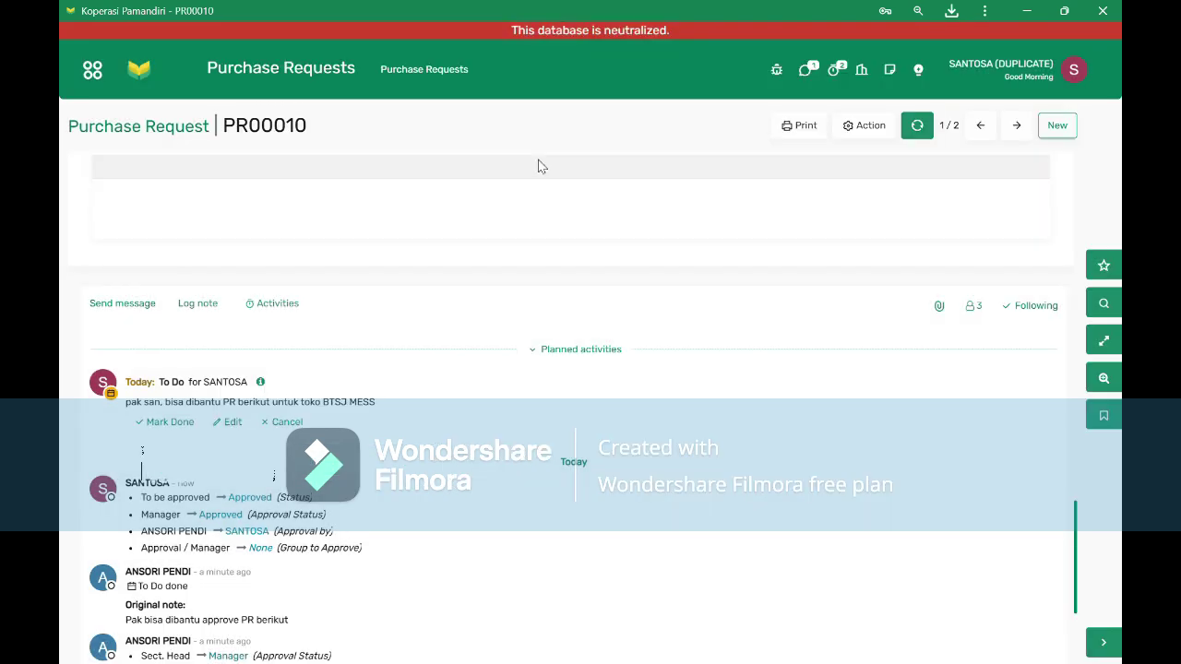
In Preferences, enter the user's e-mail address, replace the signature with the user's name, and save.
{"action": "left_click", "coordinate": [1066, 74]}
{"action": "left_click", "coordinate": [993, 216]}
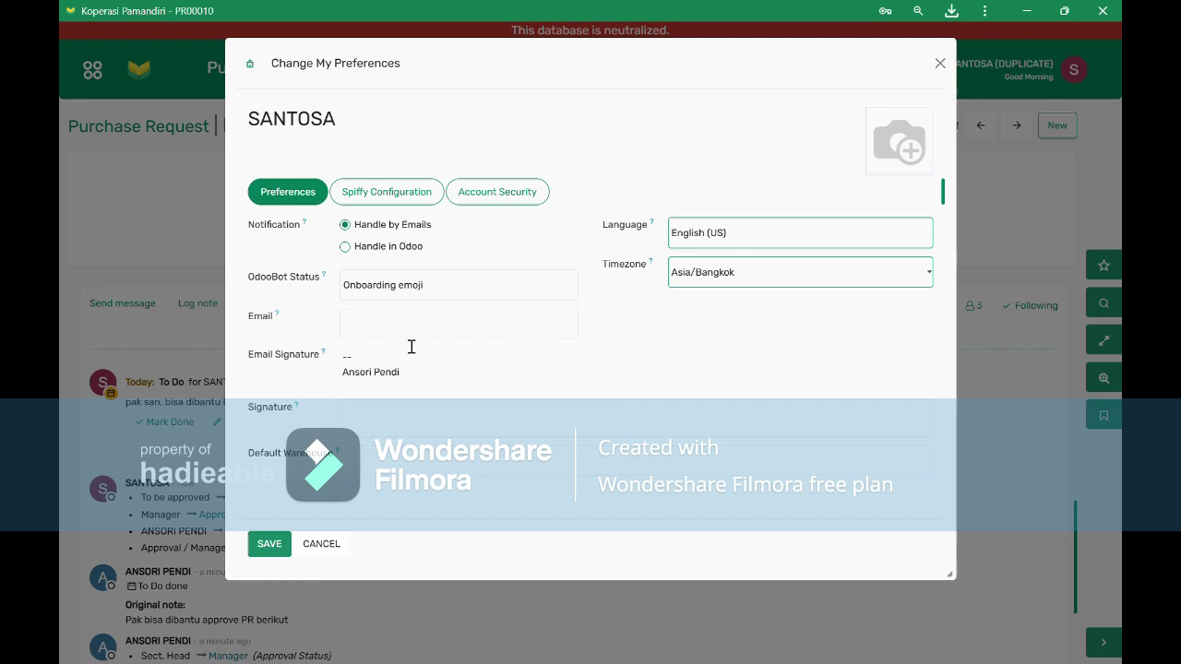
{"action": "left_click", "coordinate": [412, 332]}
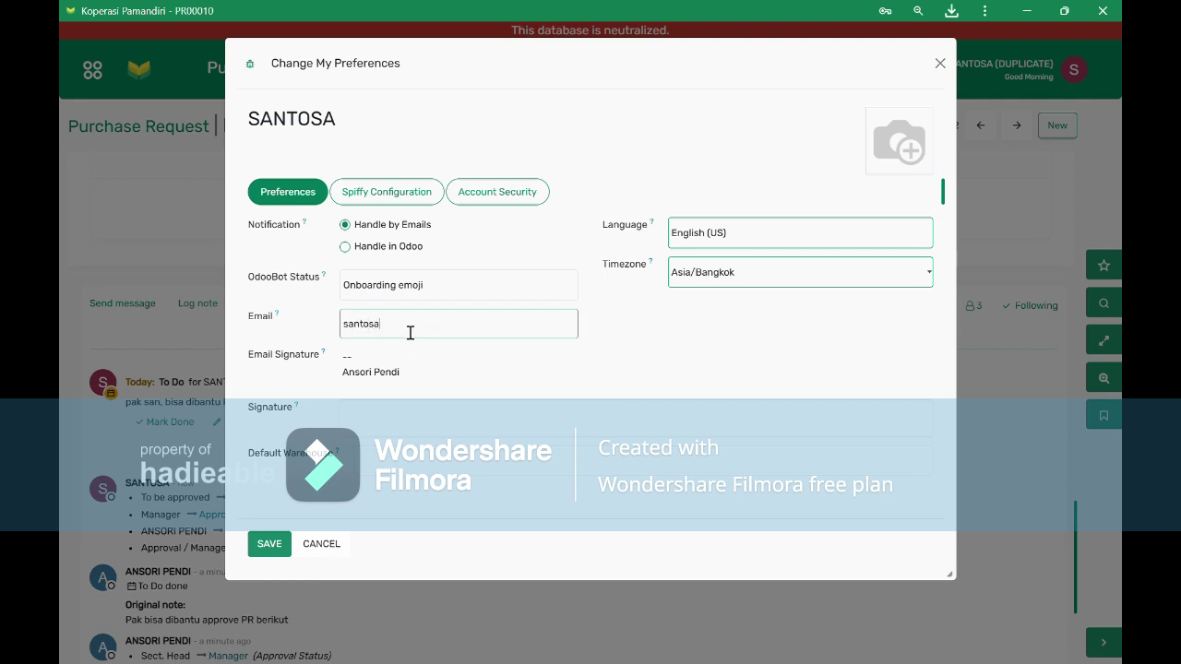
{"action": "left_click", "coordinate": [451, 382]}
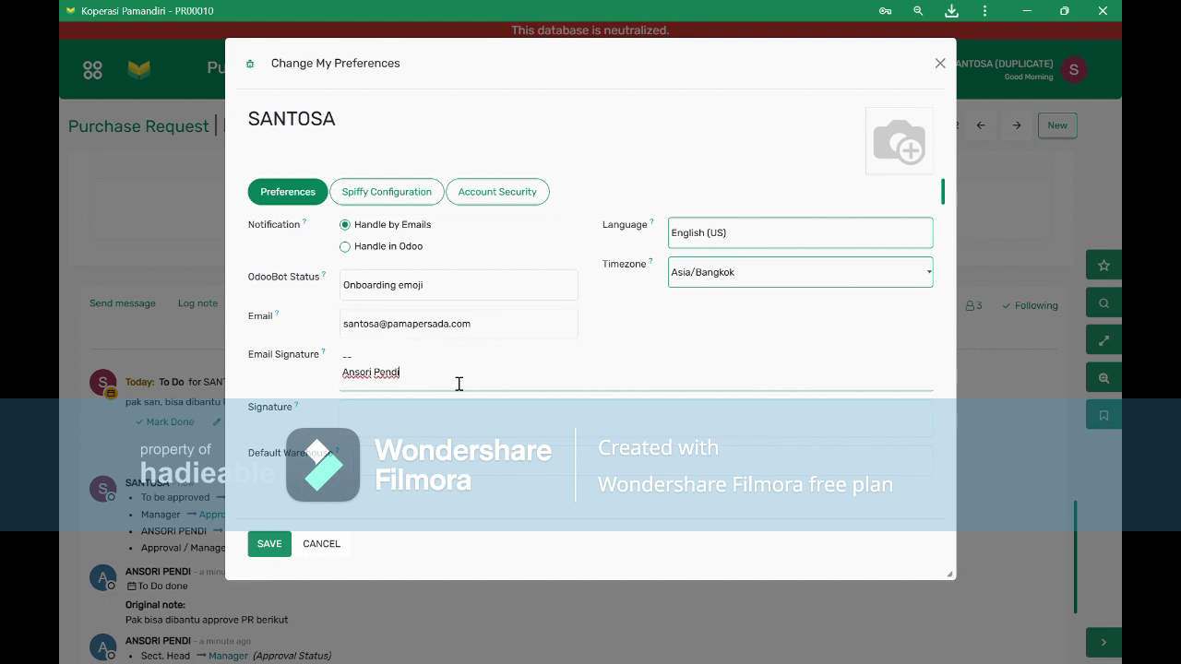
{"action": "key", "text": "BackSpace"}
{"action": "key", "text": "BackSpace"}
{"action": "key", "text": "BackSpace"}
{"action": "type", "text": "SANTOSA"}
{"action": "left_click", "coordinate": [277, 551]}
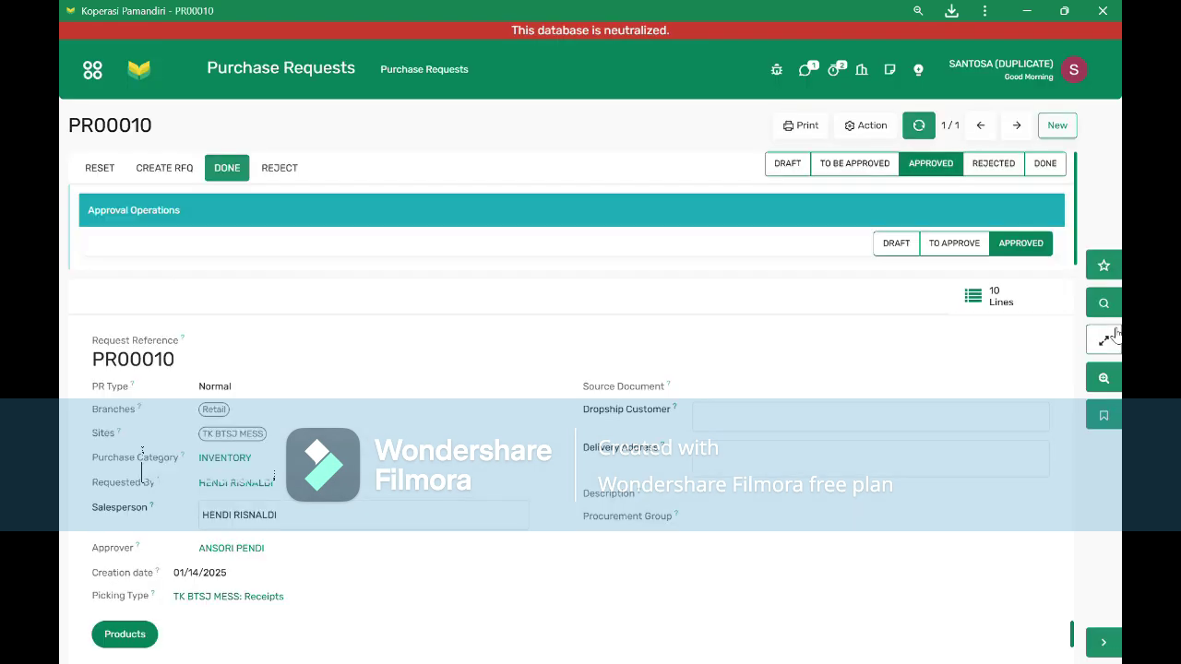
Mark PR00010's remaining To Do activity as done from the chatter.
{"action": "scroll", "coordinate": [707, 461], "scroll_direction": "down", "scroll_amount": 10}
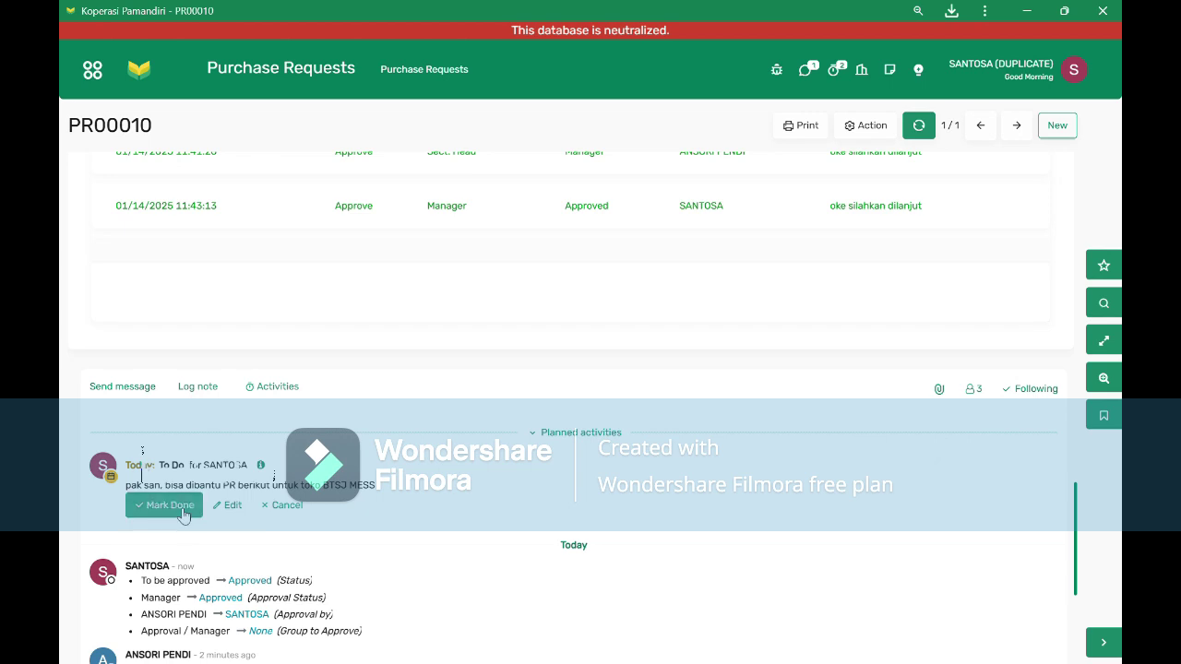
{"action": "left_click", "coordinate": [171, 506]}
{"action": "left_click", "coordinate": [368, 545]}
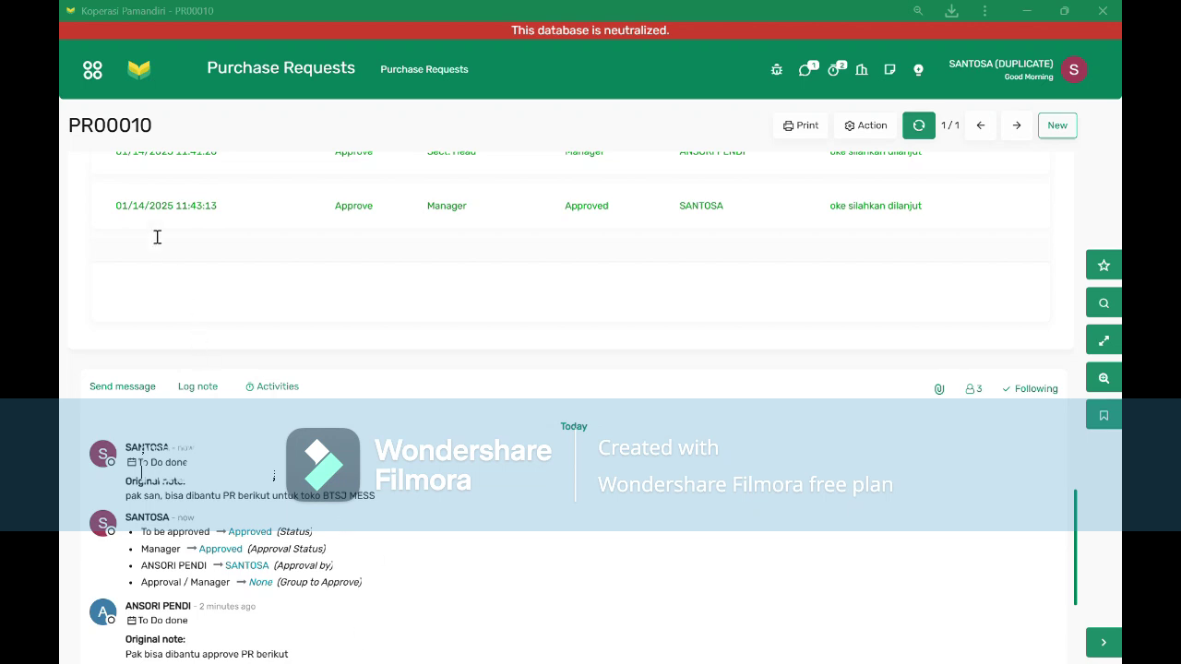
Log out of the approver's account and sign in with the requesting user's login and password.
{"action": "left_click", "coordinate": [1033, 65]}
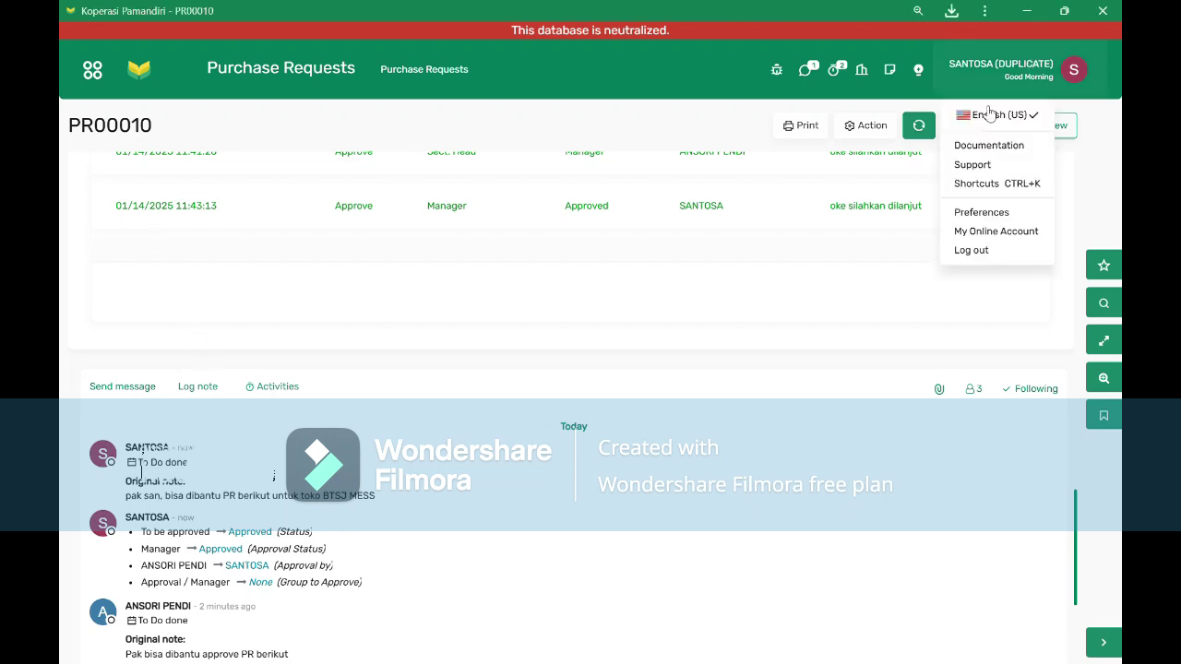
{"action": "left_click", "coordinate": [975, 257]}
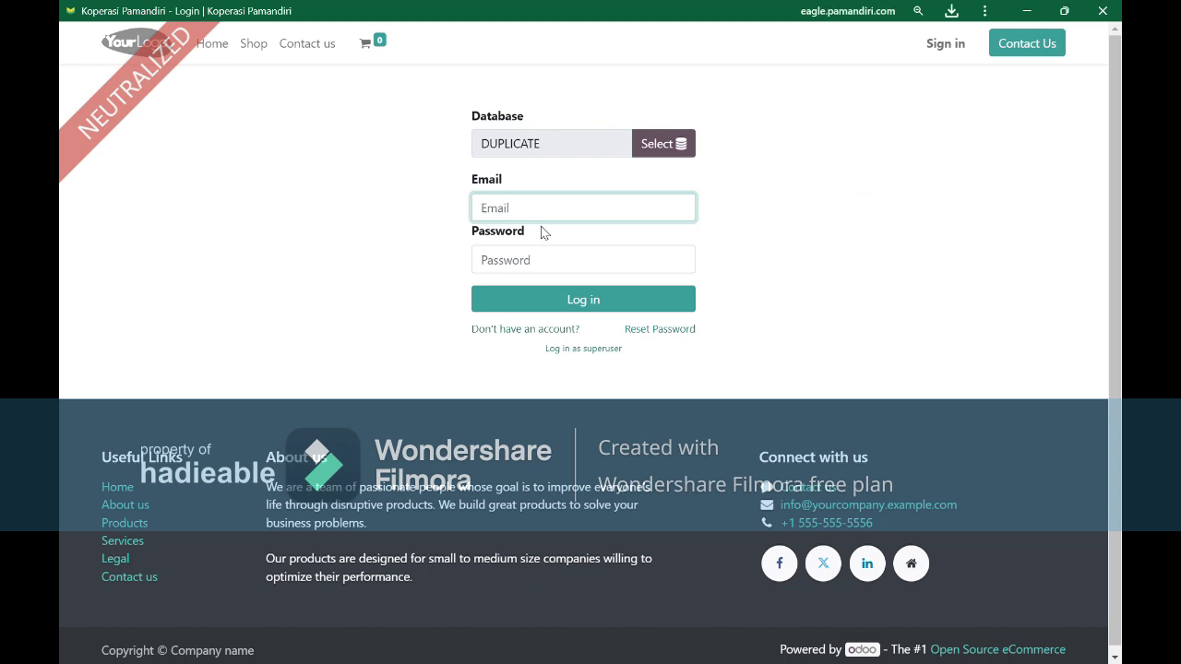
{"action": "type", "text": "KP1324002"}
{"action": "left_click", "coordinate": [561, 255]}
{"action": "type", "text": "•"}
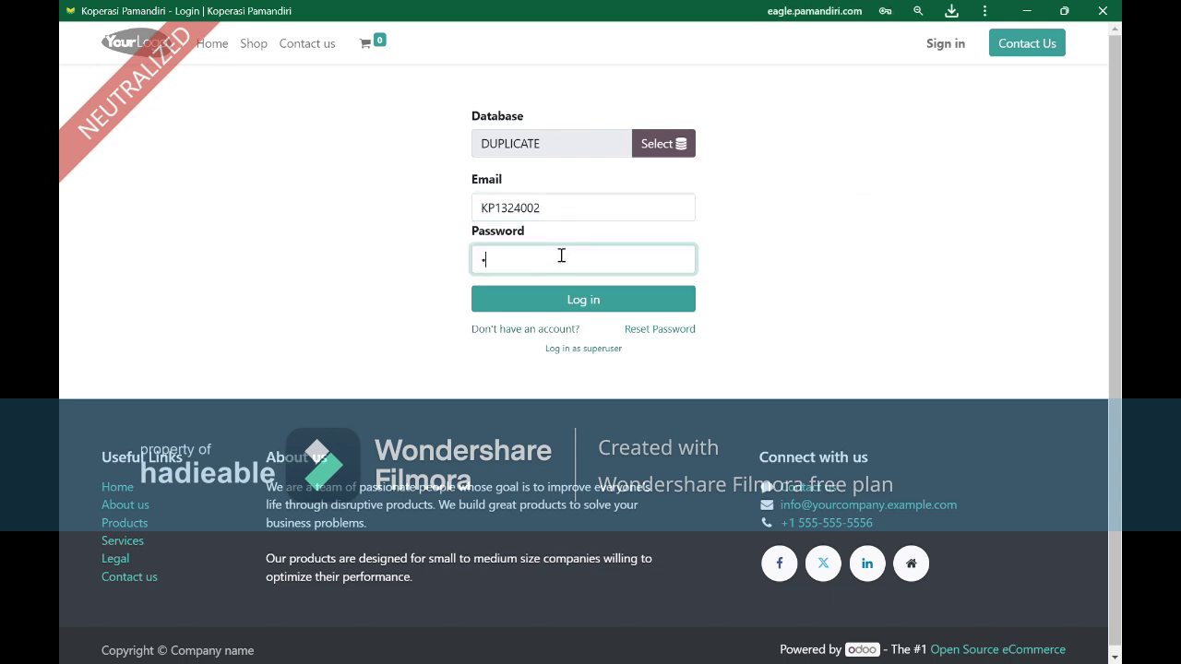
{"action": "type", "text": "••••••••"}
{"action": "left_click", "coordinate": [538, 298]}
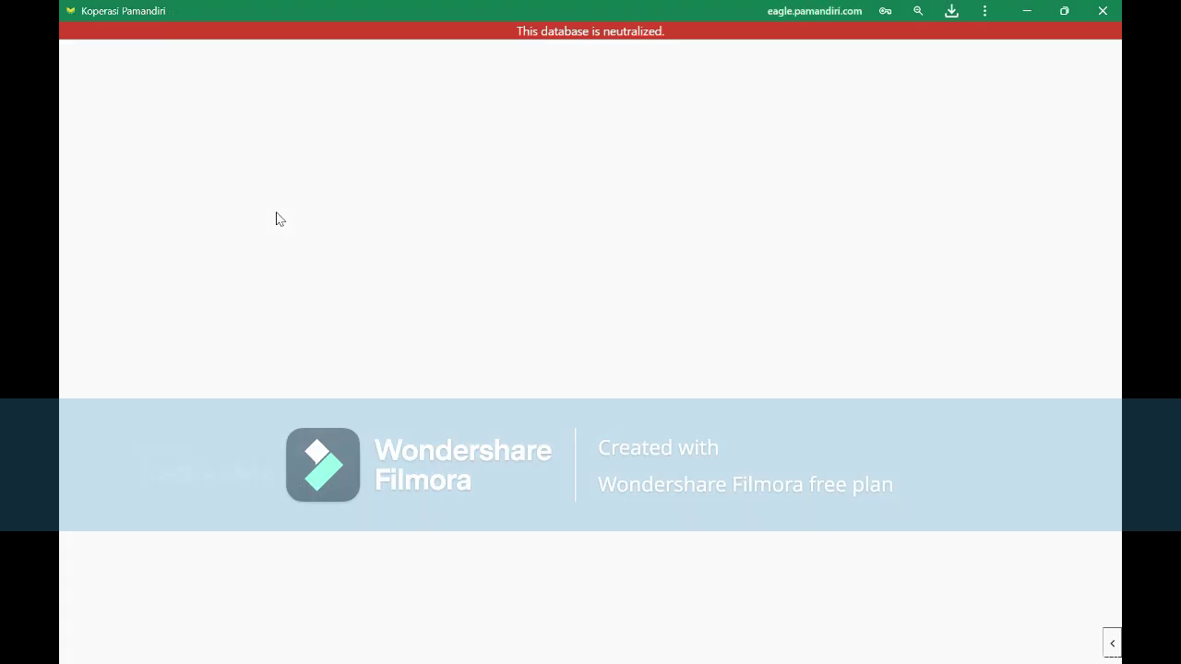
In Purchase Requests, clear the requester filter and grouping, then open and review PR00010.
{"action": "left_click", "coordinate": [92, 65]}
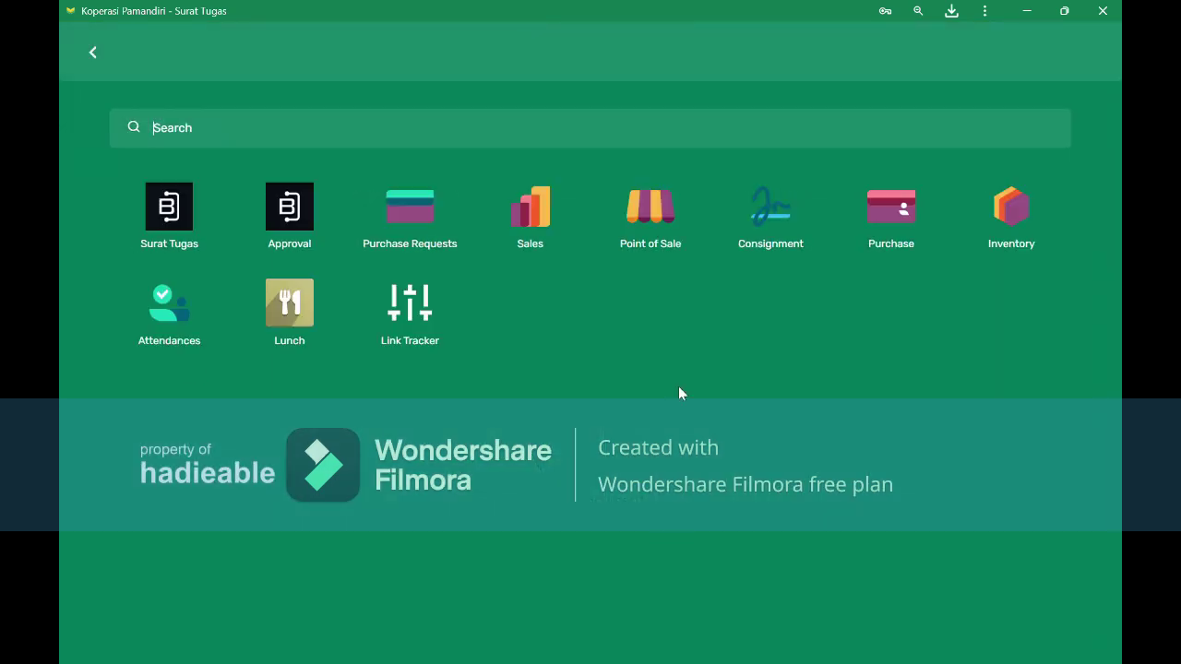
{"action": "left_click", "coordinate": [404, 218]}
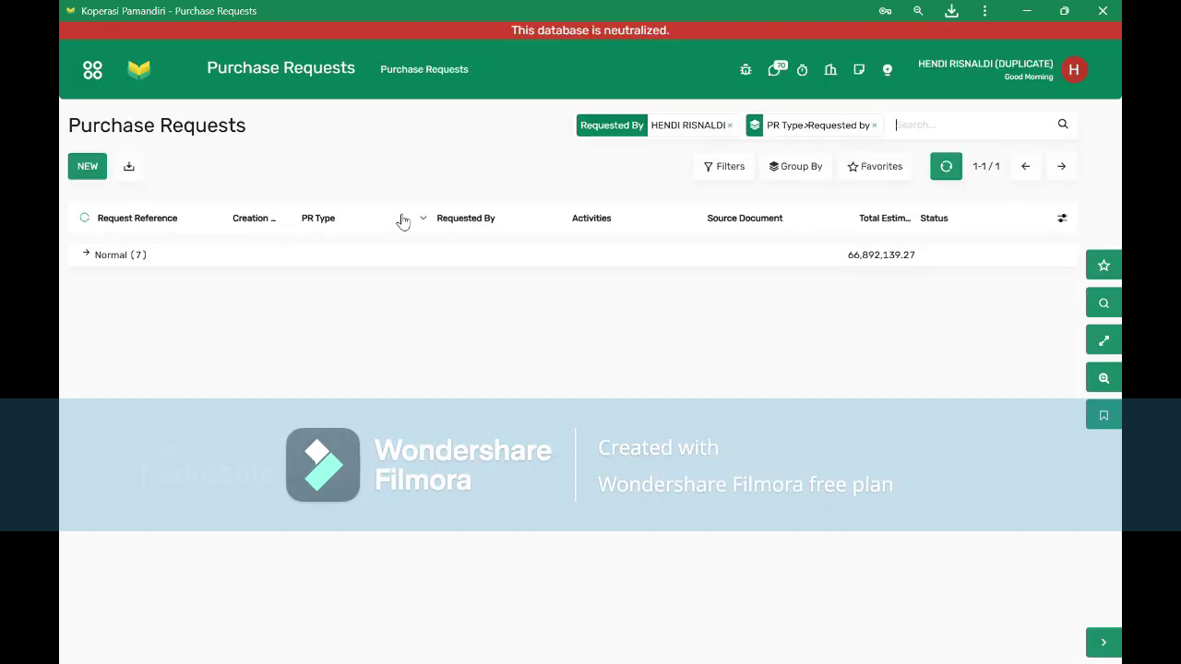
{"action": "left_click", "coordinate": [730, 126]}
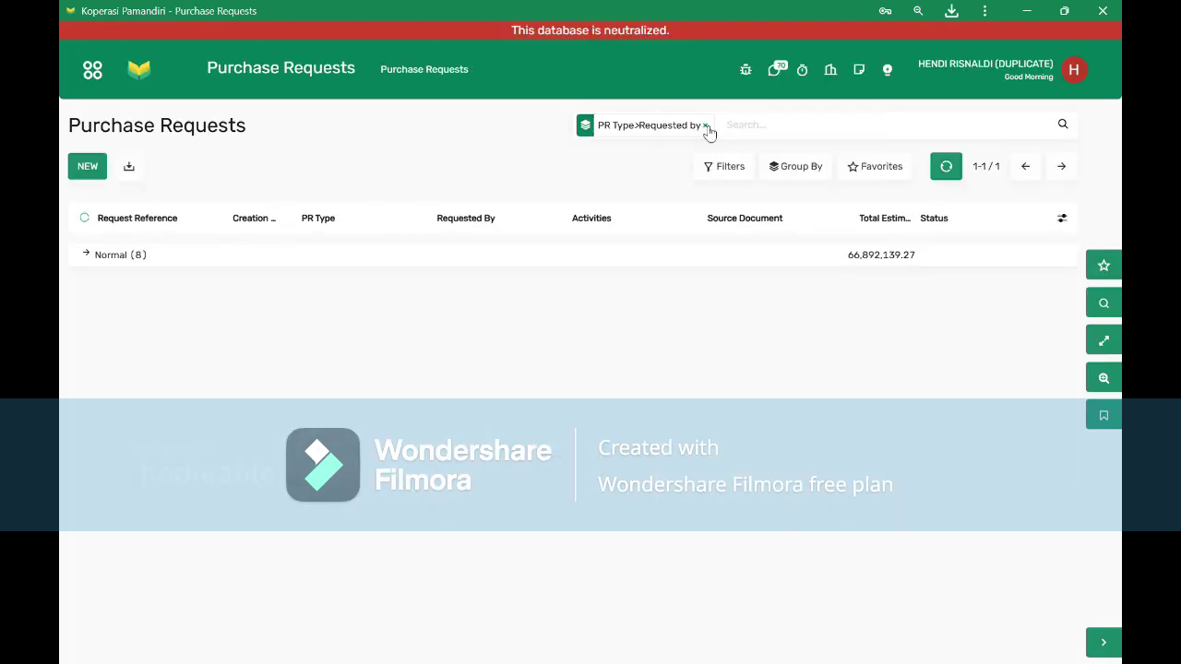
{"action": "left_click", "coordinate": [705, 126]}
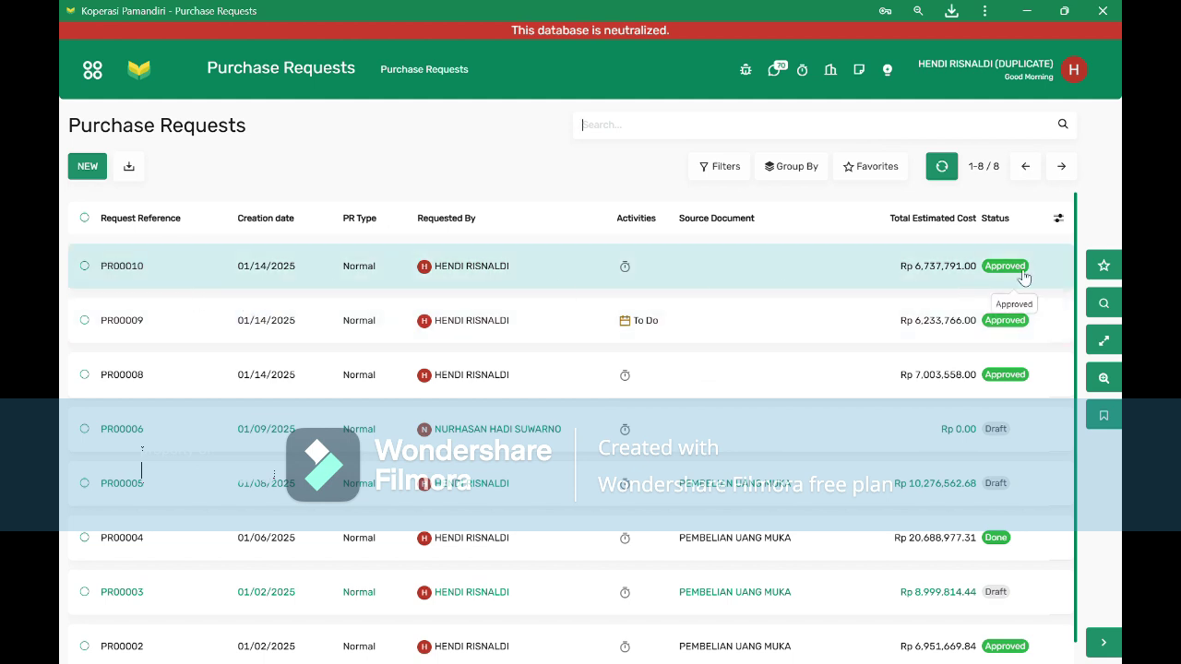
{"action": "left_click", "coordinate": [113, 271]}
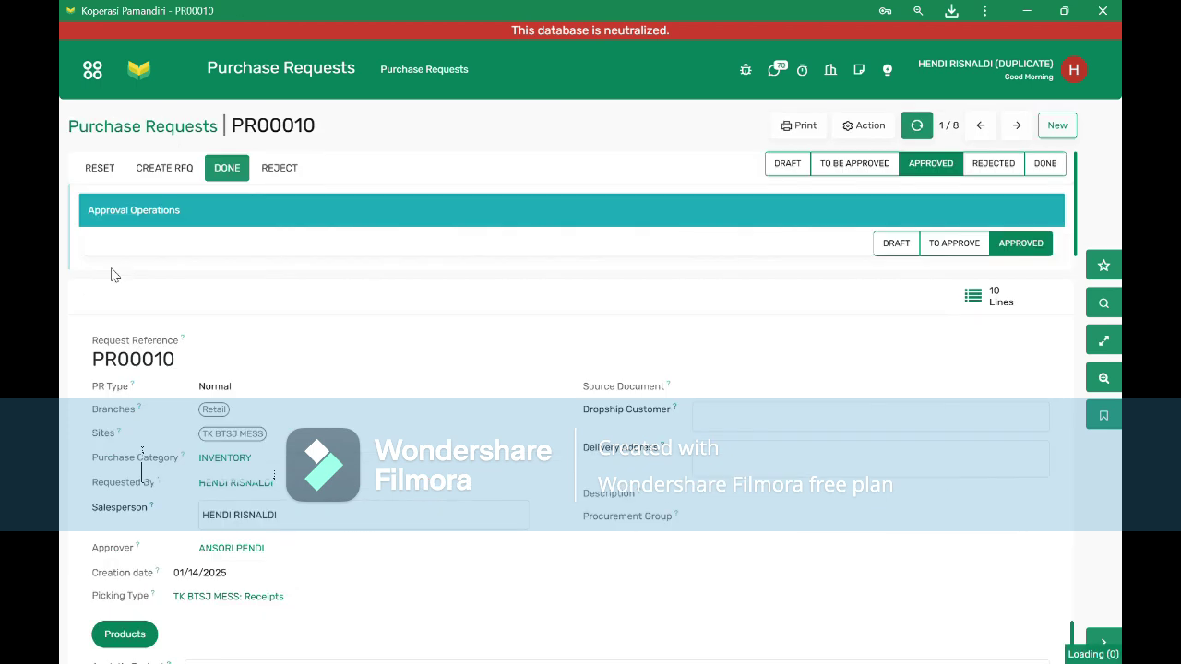
{"action": "scroll", "coordinate": [395, 342], "scroll_direction": "down", "scroll_amount": 5}
{"action": "scroll", "coordinate": [403, 345], "scroll_direction": "up", "scroll_amount": 3}
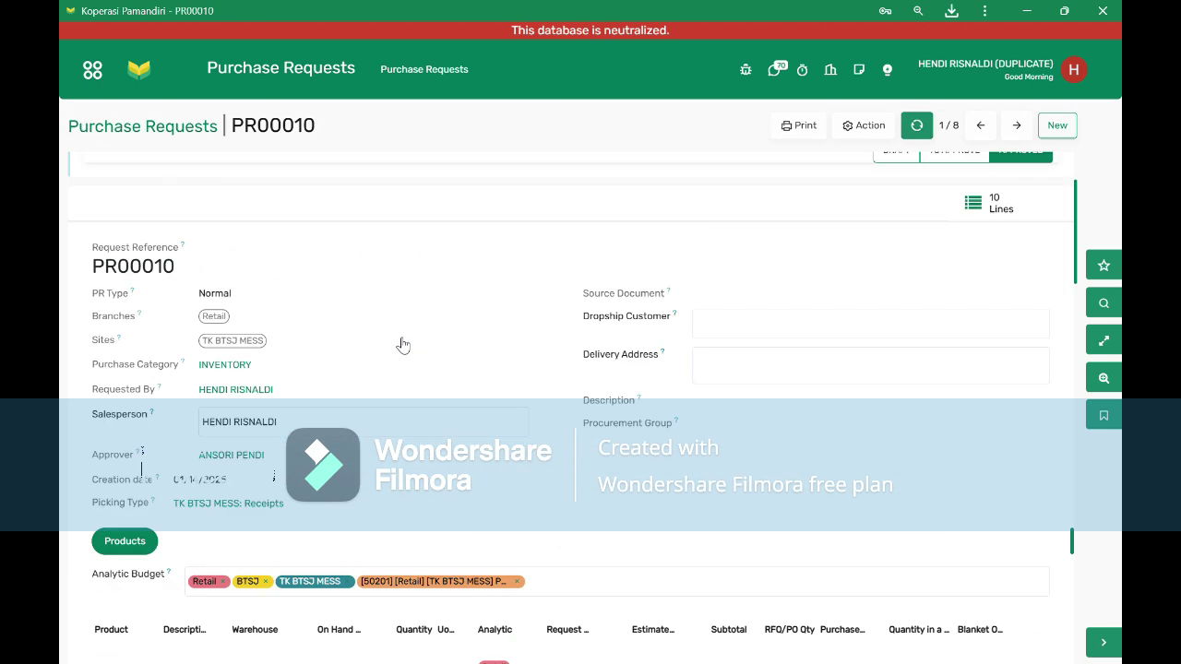
{"action": "scroll", "coordinate": [398, 342], "scroll_direction": "down", "scroll_amount": 5}
{"action": "scroll", "coordinate": [400, 343], "scroll_direction": "up", "scroll_amount": 5}
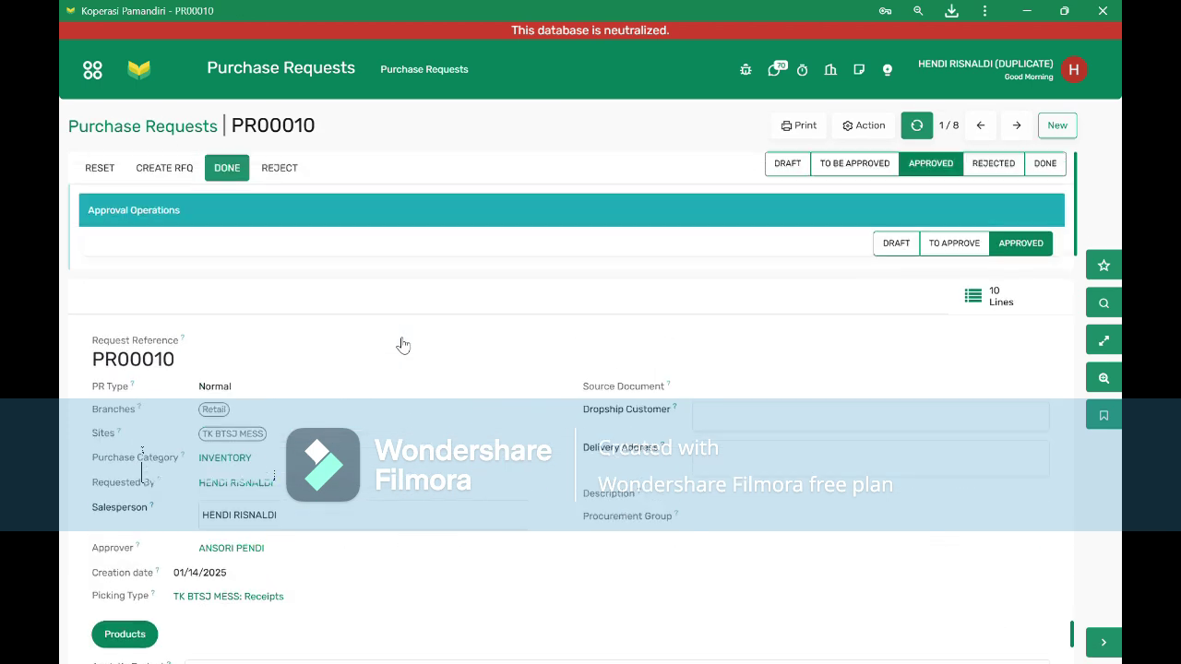
Create an RFQ from PR00010 for supplier PT RUKUN MITRA SEJATI LAHAT.
{"action": "left_click", "coordinate": [175, 173]}
{"action": "left_click", "coordinate": [420, 293]}
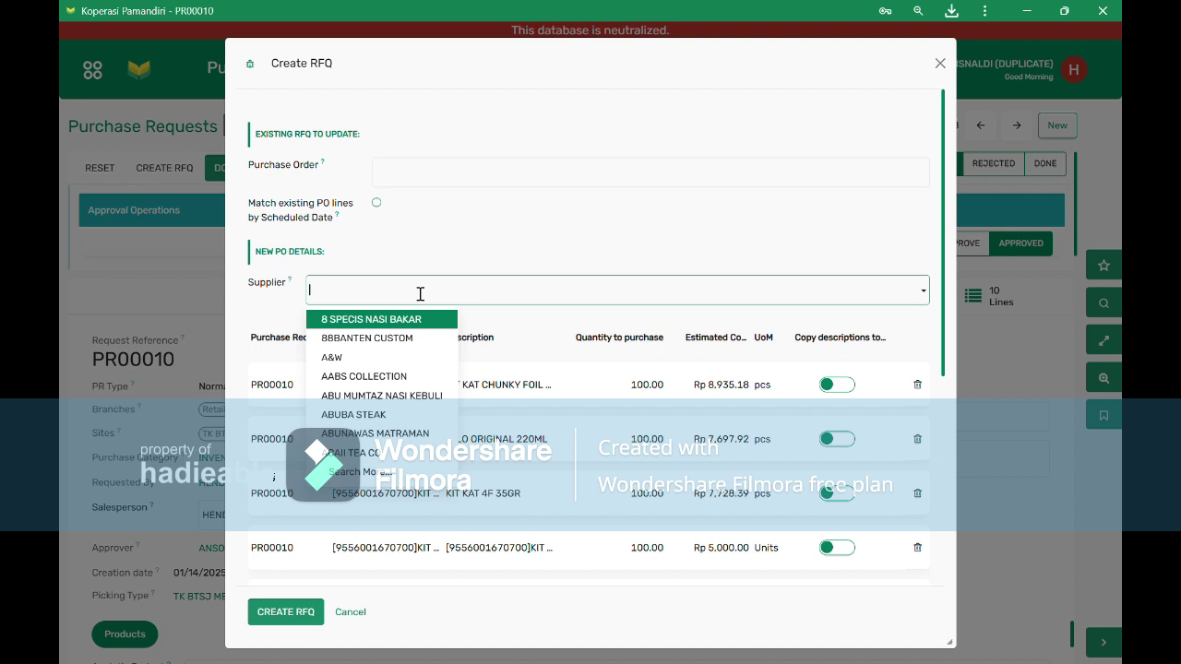
{"action": "type", "text": "rukun"}
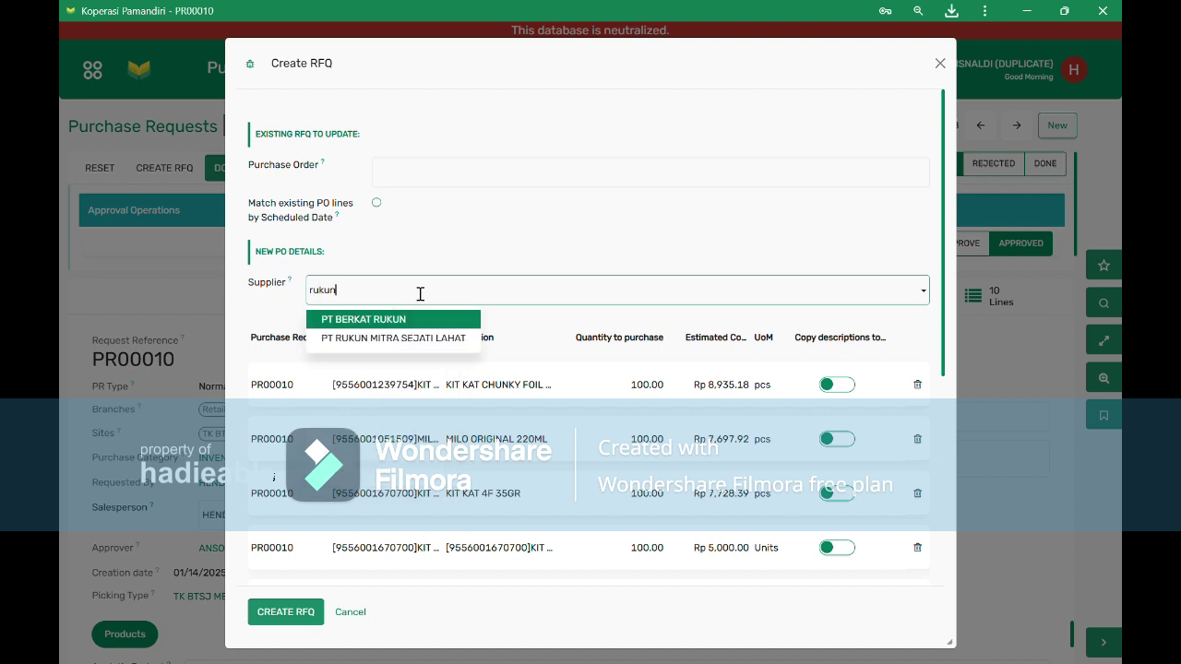
{"action": "left_click", "coordinate": [437, 340]}
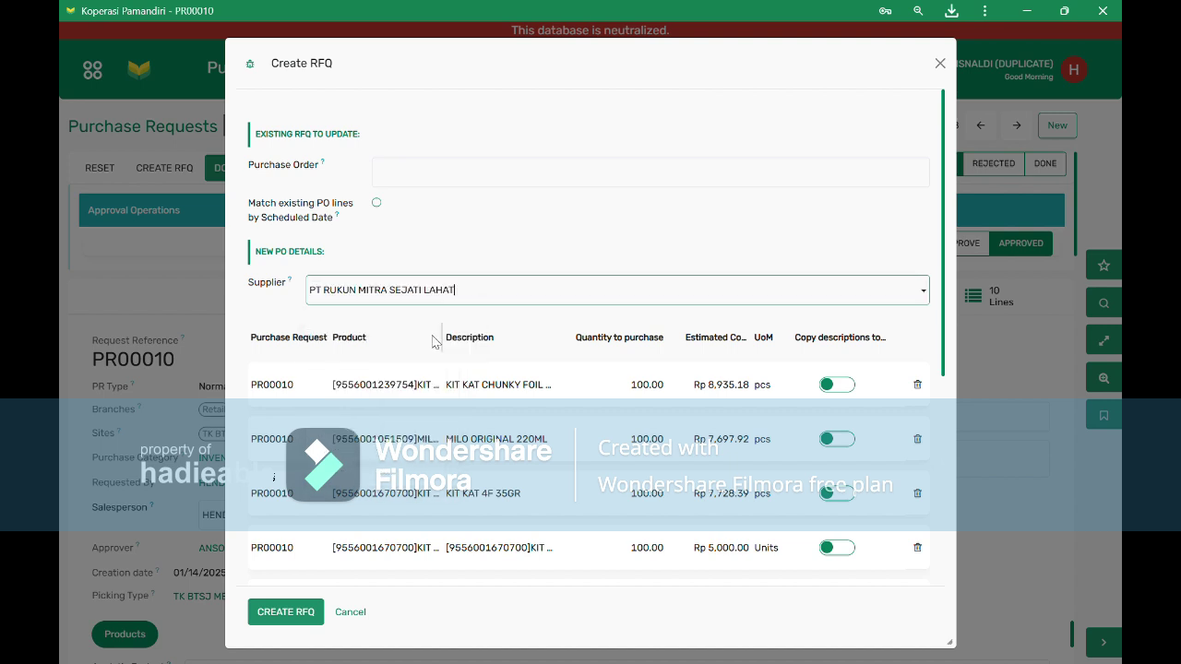
{"action": "left_click", "coordinate": [307, 616]}
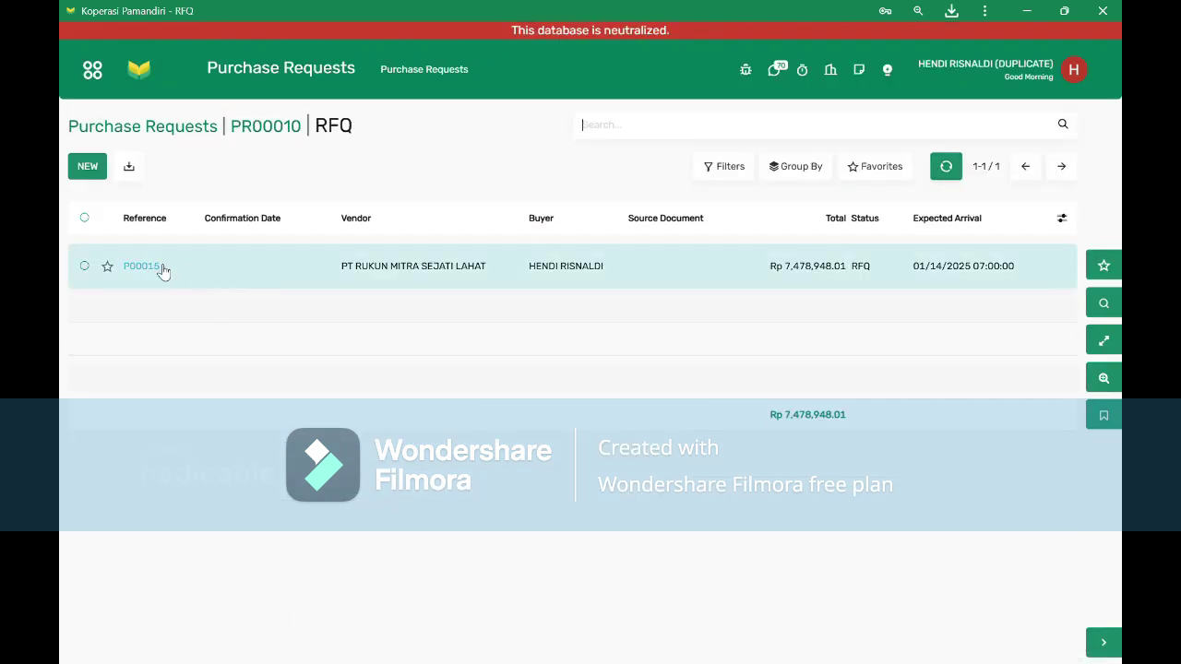
Open RFQ P00015, review its product lines, and confirm it as a purchase order.
{"action": "left_click", "coordinate": [162, 271]}
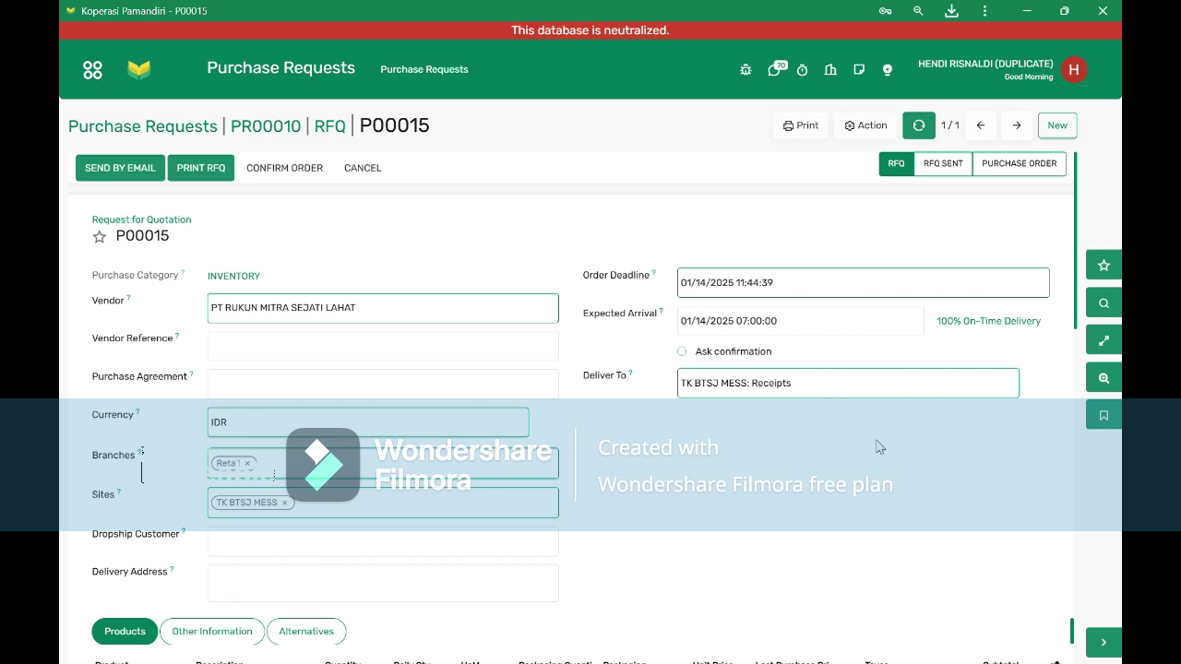
{"action": "scroll", "coordinate": [878, 447], "scroll_direction": "down", "scroll_amount": 3}
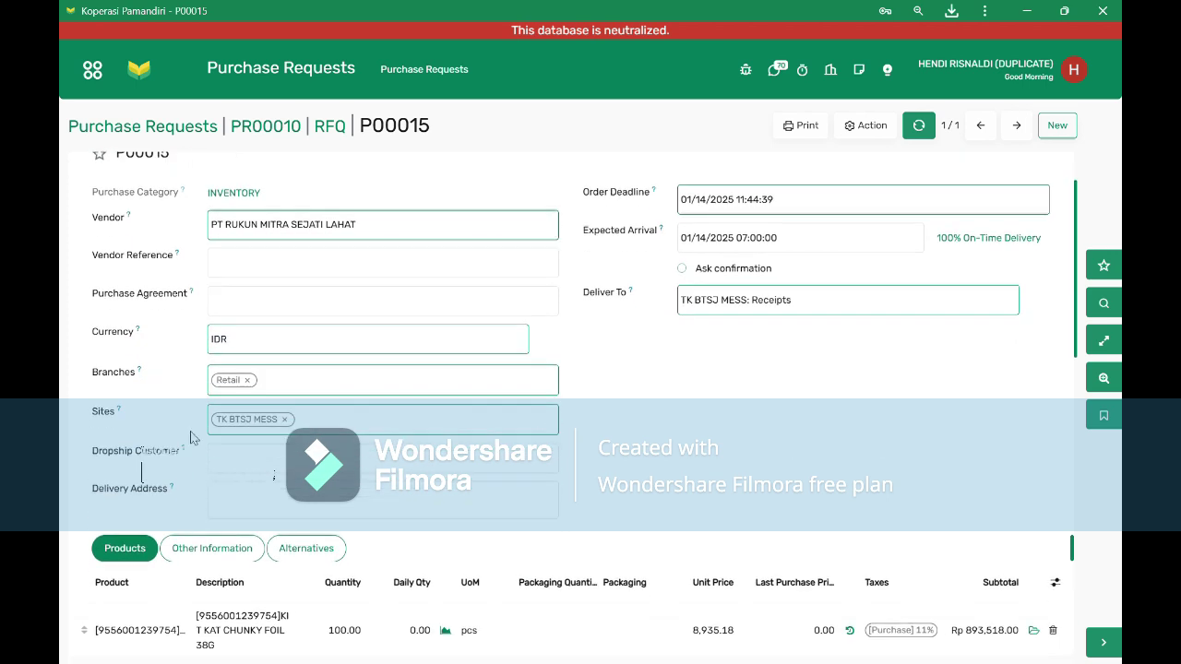
{"action": "scroll", "coordinate": [652, 424], "scroll_direction": "down", "scroll_amount": 6}
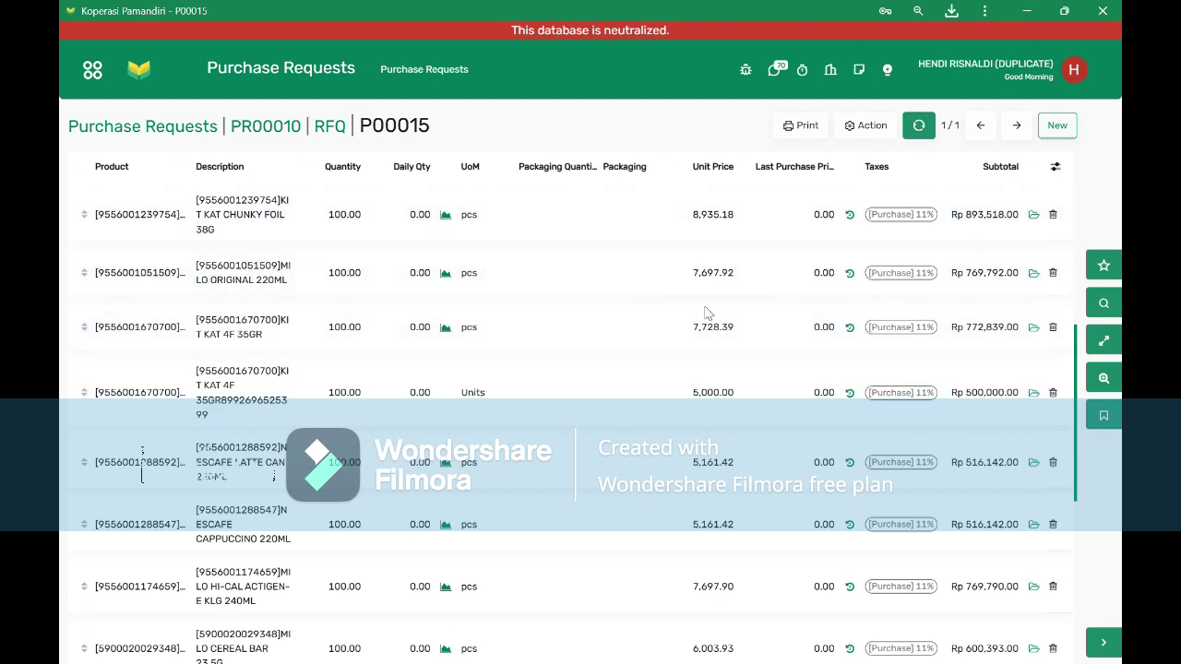
{"action": "scroll", "coordinate": [701, 434], "scroll_direction": "down", "scroll_amount": 2}
{"action": "scroll", "coordinate": [725, 337], "scroll_direction": "down", "scroll_amount": 4}
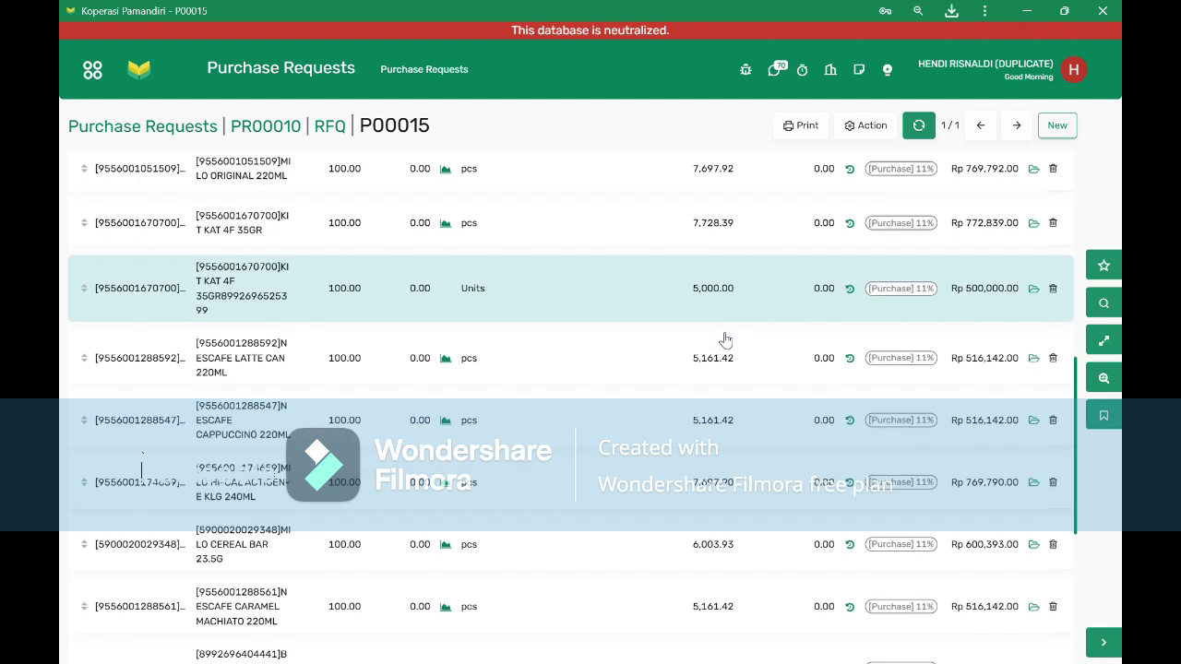
{"action": "scroll", "coordinate": [725, 340], "scroll_direction": "up", "scroll_amount": 3}
{"action": "scroll", "coordinate": [725, 339], "scroll_direction": "up", "scroll_amount": 8}
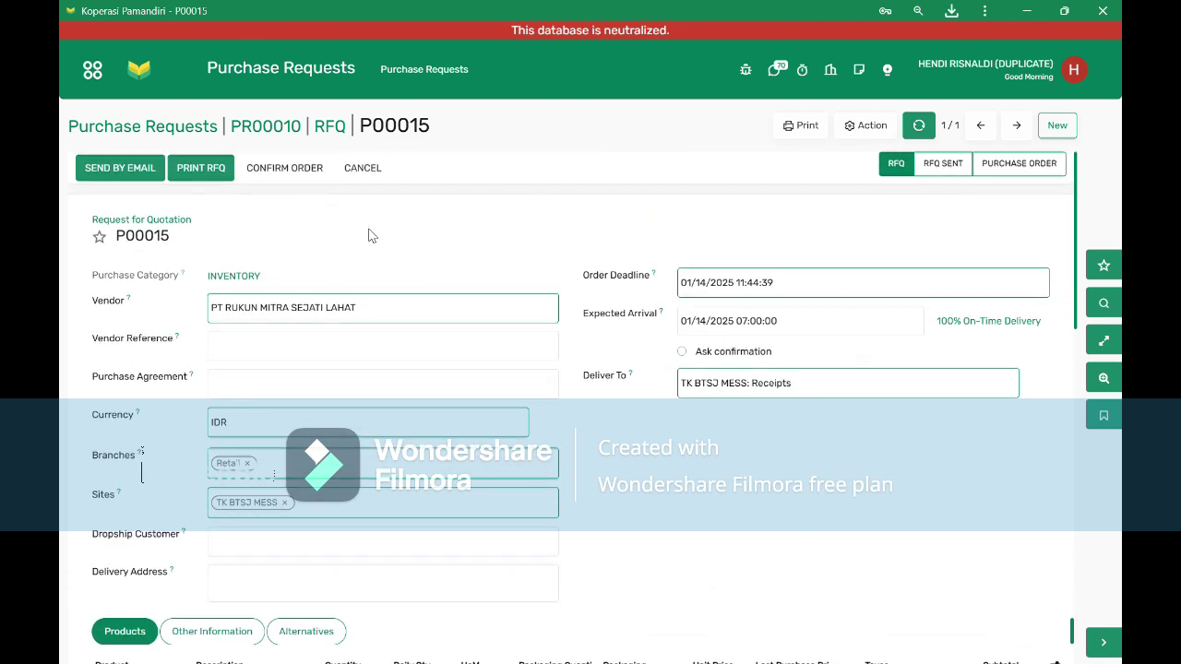
{"action": "left_click", "coordinate": [299, 174]}
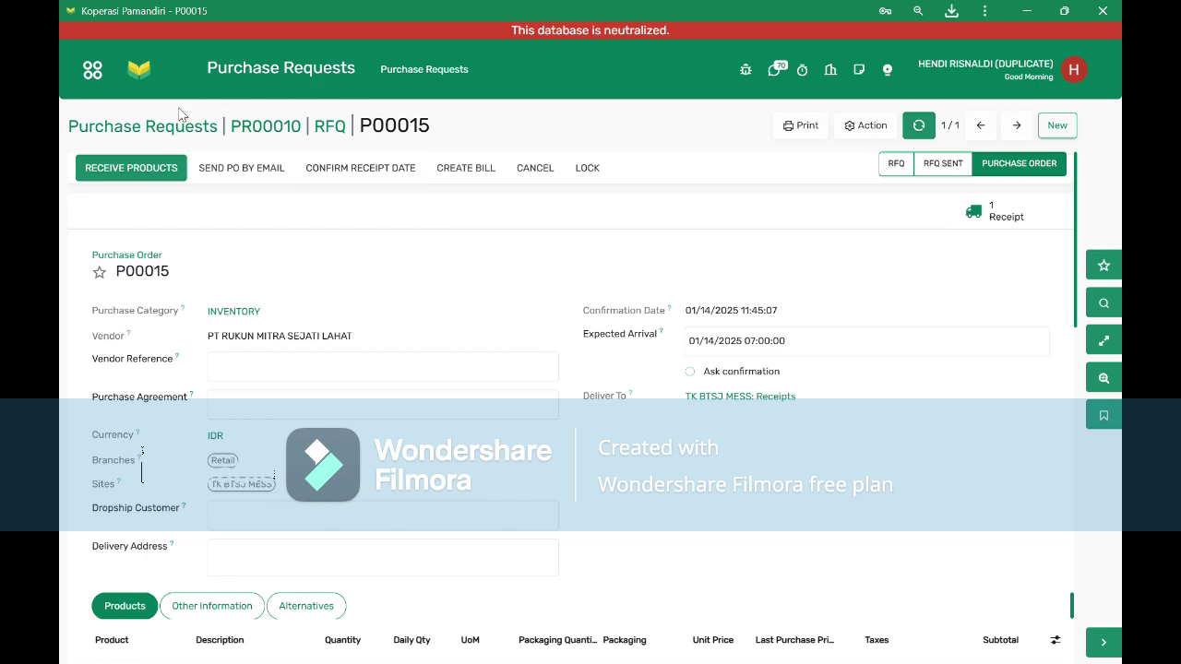
Go to the Approval app's Advance Payment list.
{"action": "left_click", "coordinate": [93, 74]}
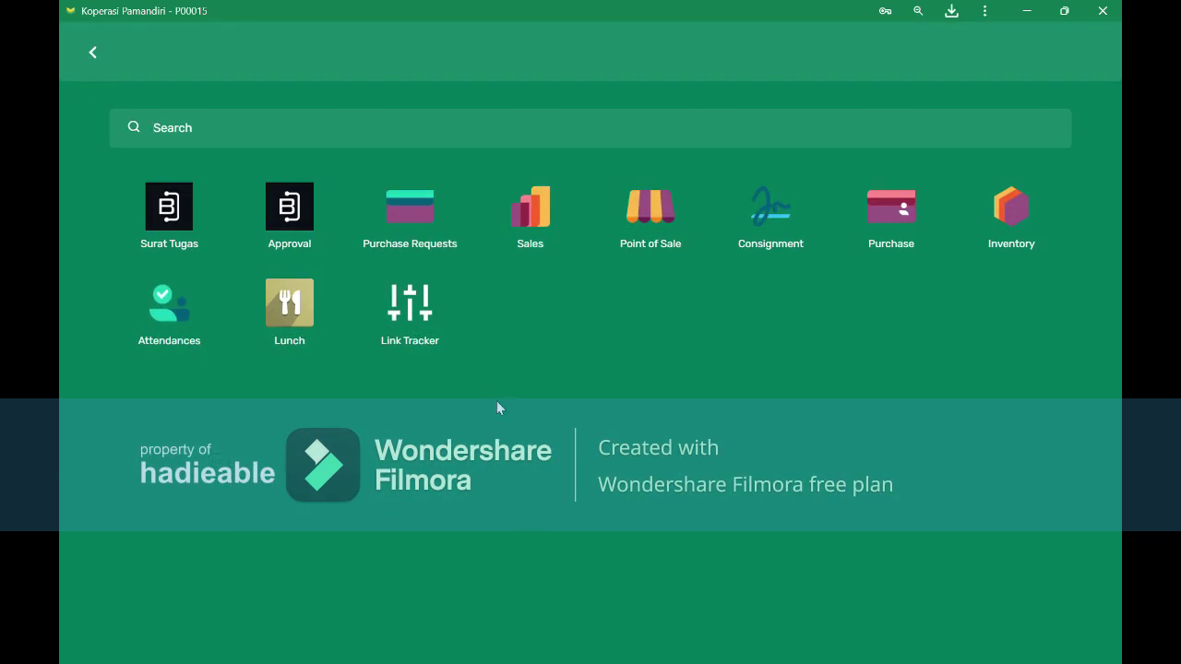
{"action": "left_click", "coordinate": [290, 208]}
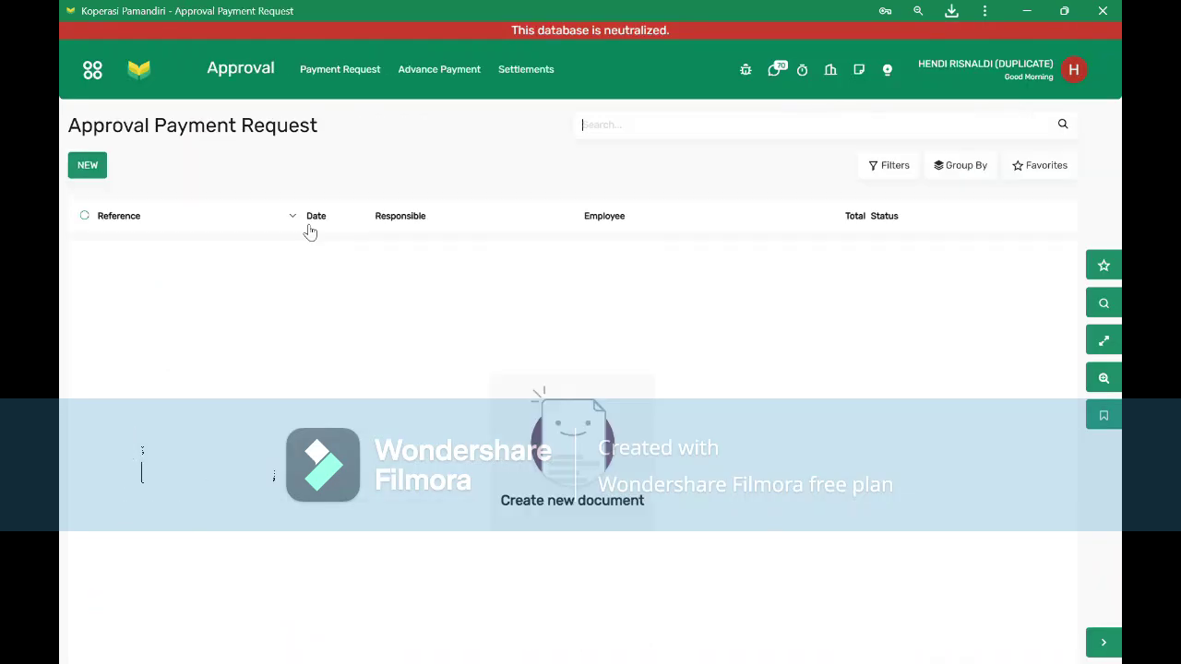
{"action": "left_click", "coordinate": [452, 81]}
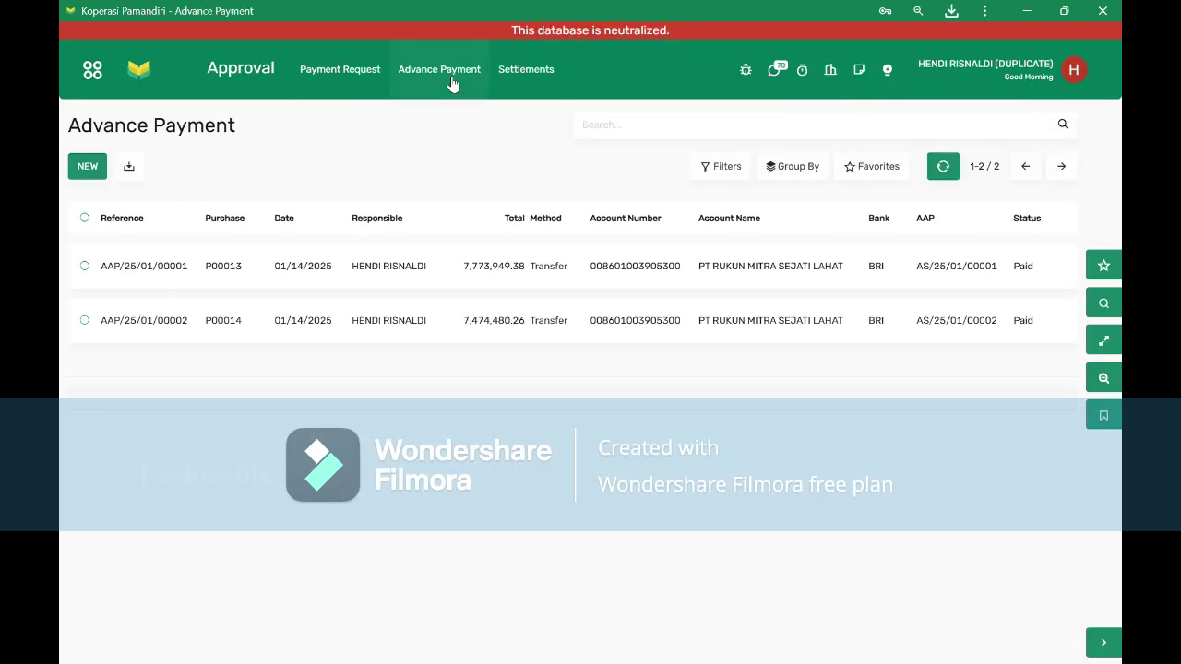
Start a new advance payment linked to purchase order P00015.
{"action": "left_click", "coordinate": [91, 167]}
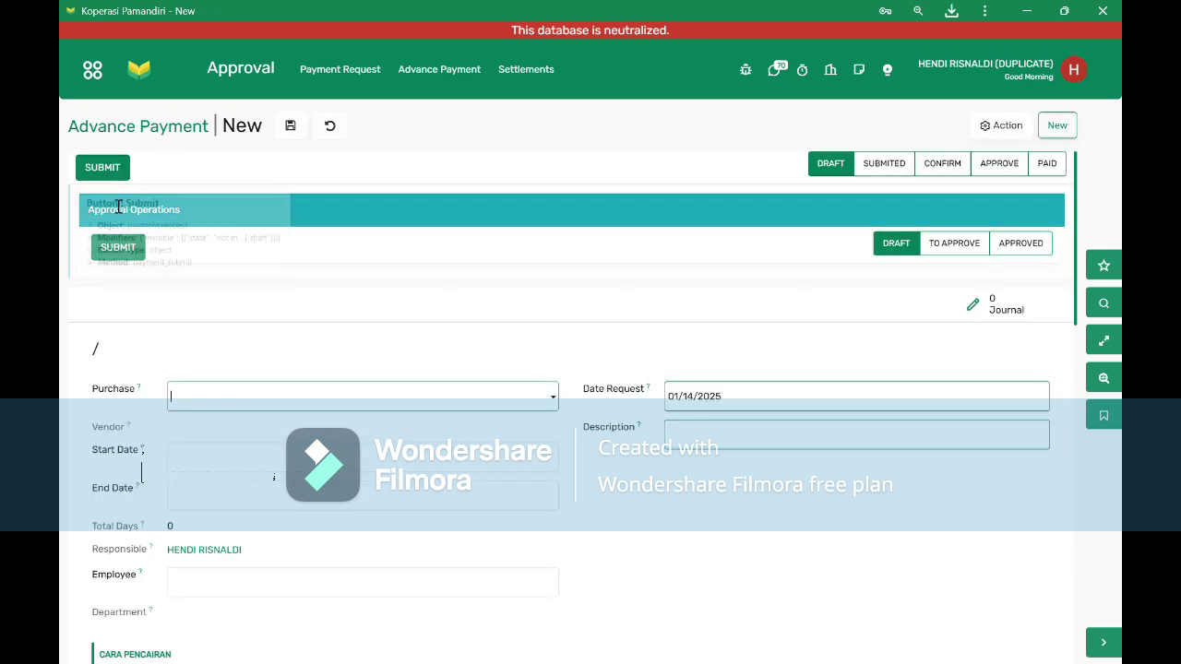
{"action": "left_click", "coordinate": [271, 244]}
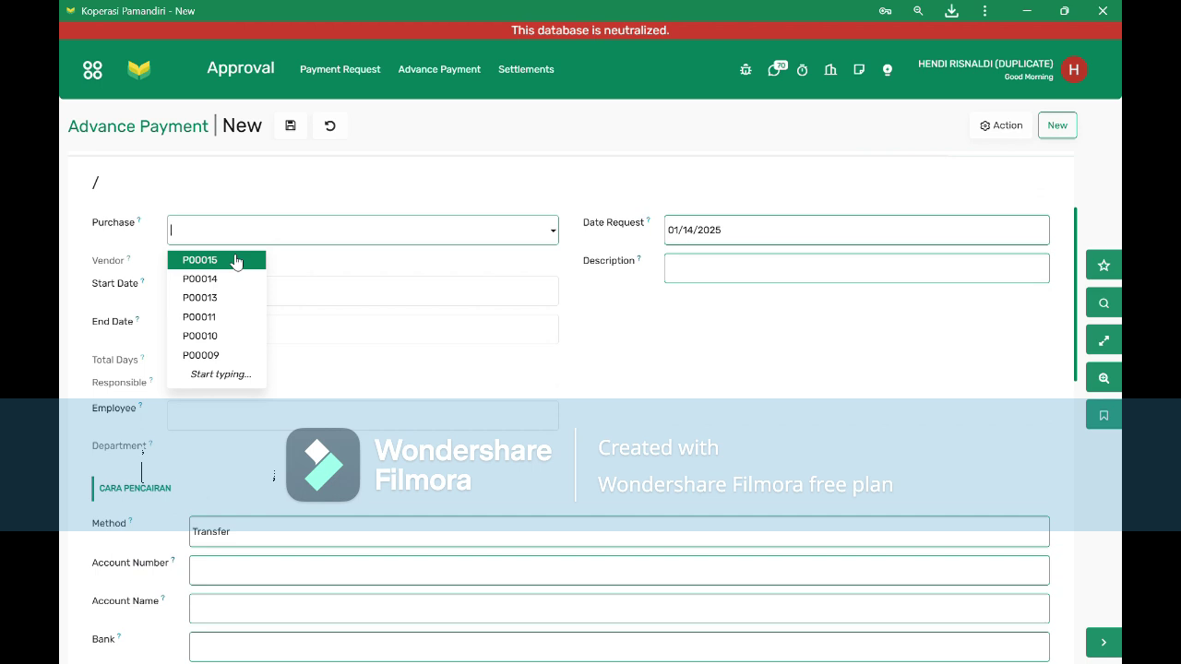
{"action": "left_click", "coordinate": [235, 261]}
{"action": "key", "text": "ctrl+a"}
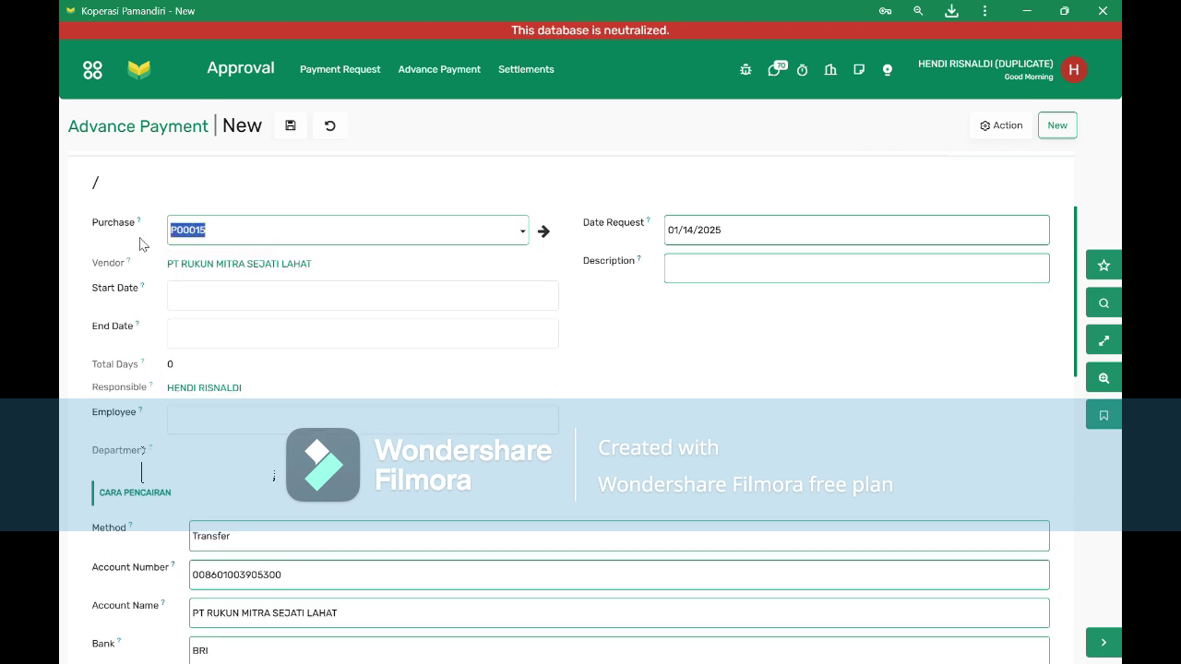
Enter the description 'Pengajuan Uang Muka P00015- PT RUKUN MITRA SEJATI LAHAT'.
{"action": "left_click", "coordinate": [781, 285]}
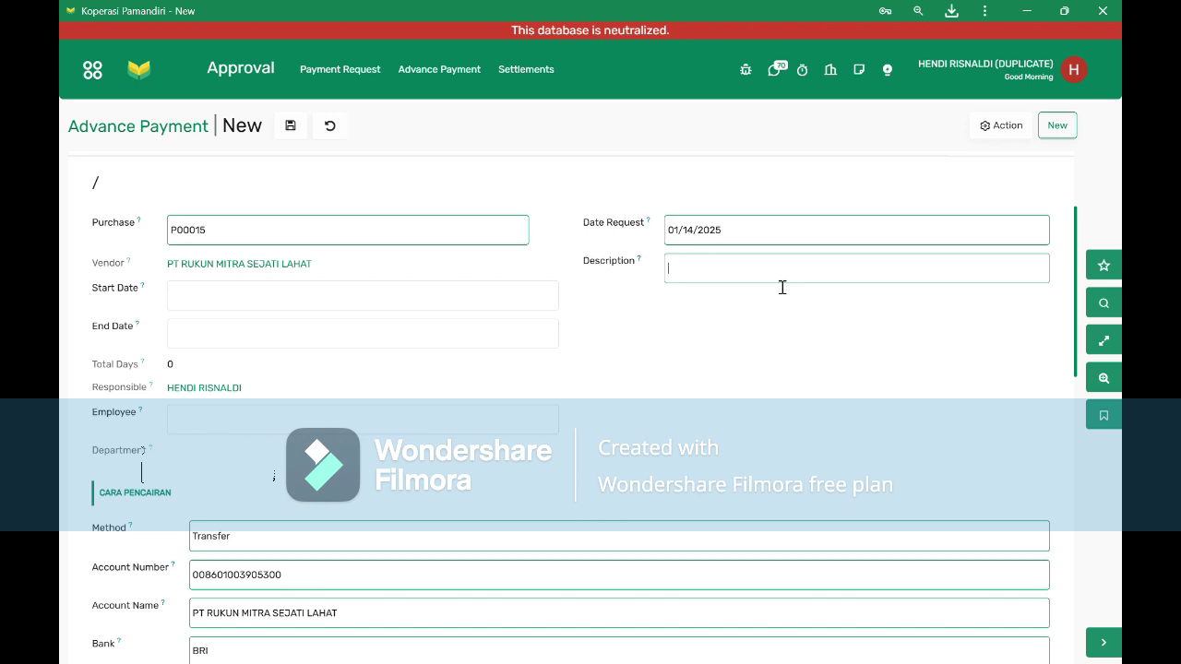
{"action": "type", "text": "Pengajuan Uang Muka P00015"}
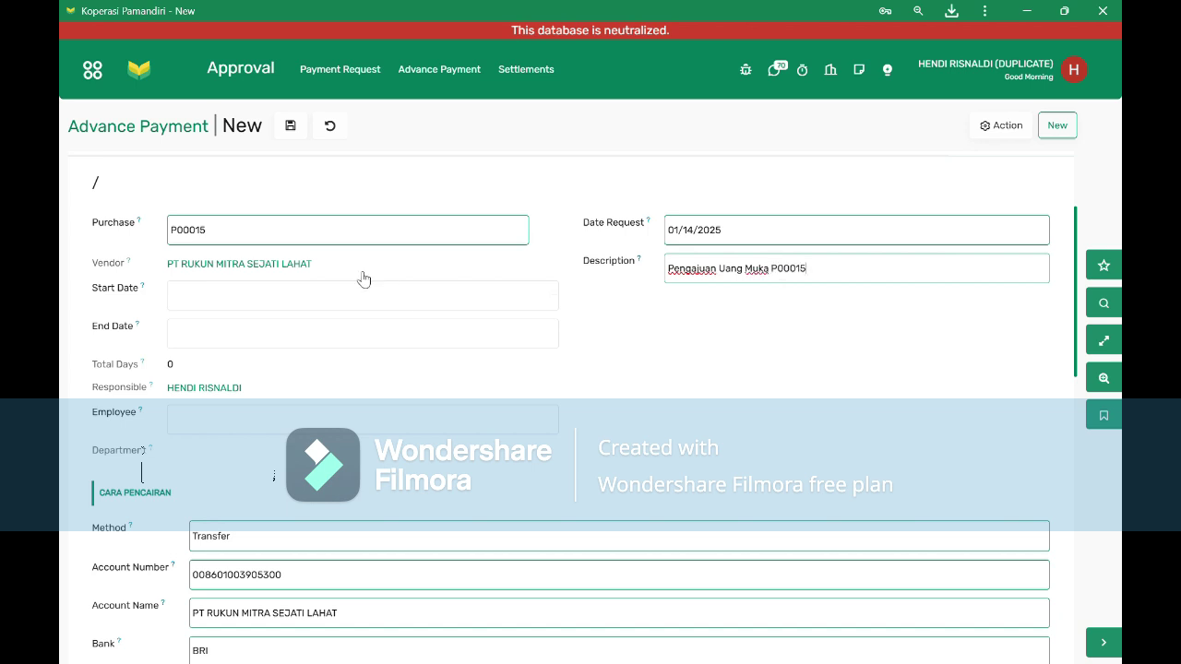
{"action": "left_click_drag", "start_coordinate": [155, 275], "coordinate": [319, 274]}
{"action": "key", "text": "ctrl+c"}
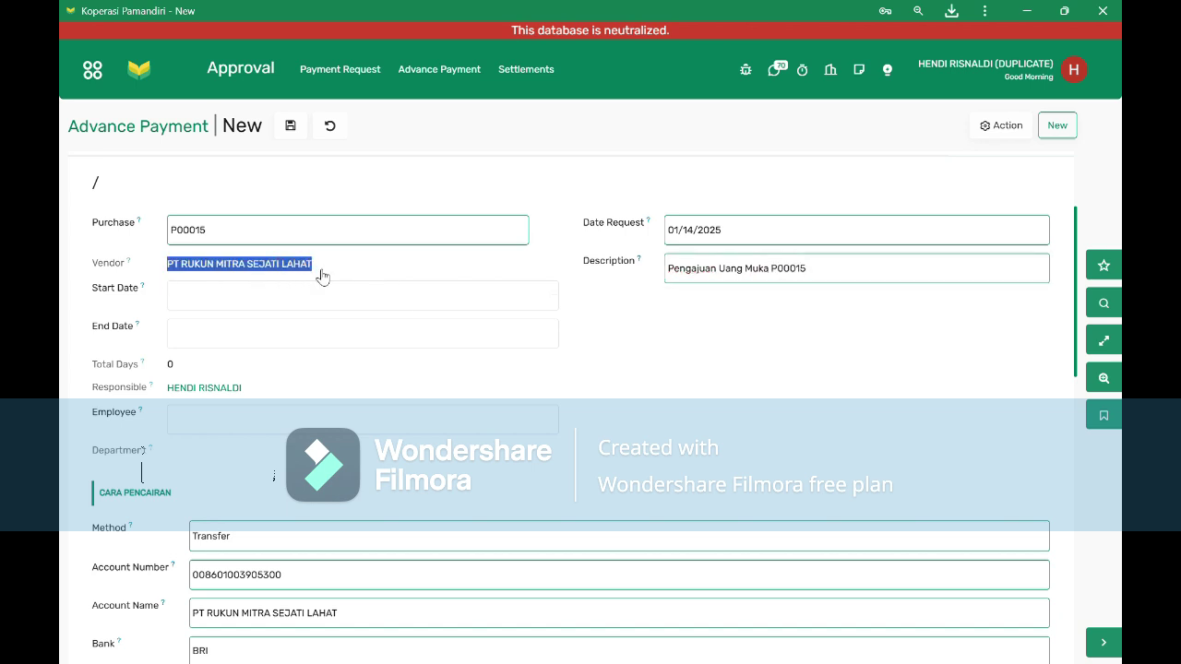
{"action": "left_click", "coordinate": [865, 283]}
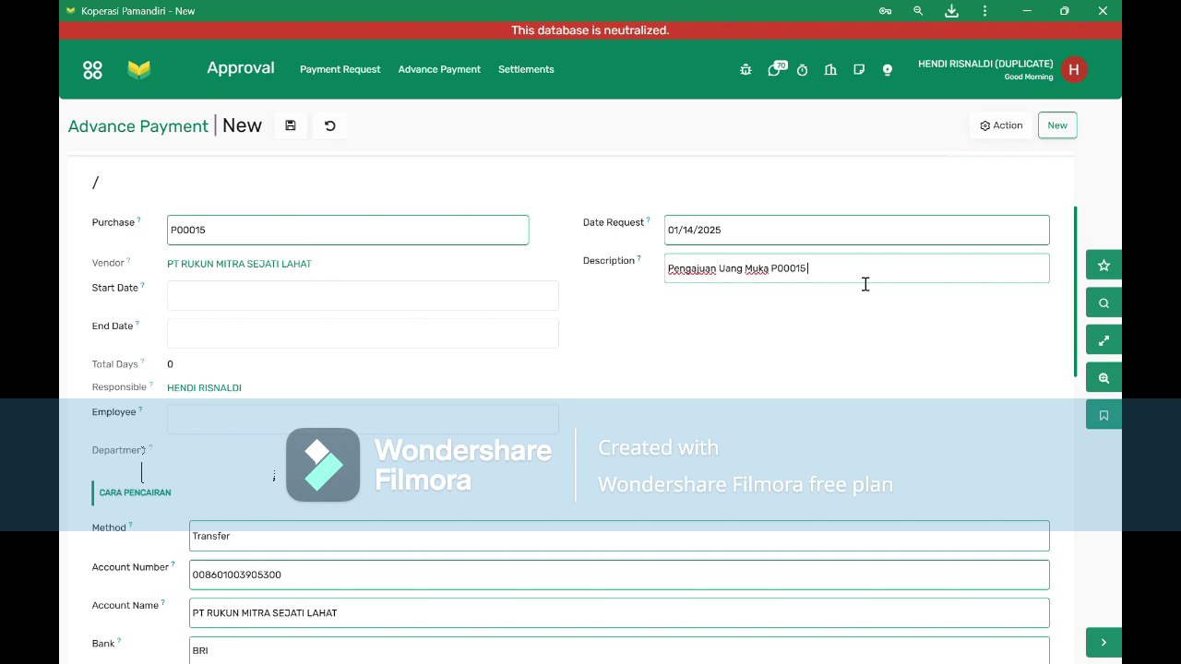
{"action": "type", "text": "-"}
{"action": "key", "text": "ctrl+v"}
Select the employee for the advance payment.
{"action": "left_click", "coordinate": [233, 428]}
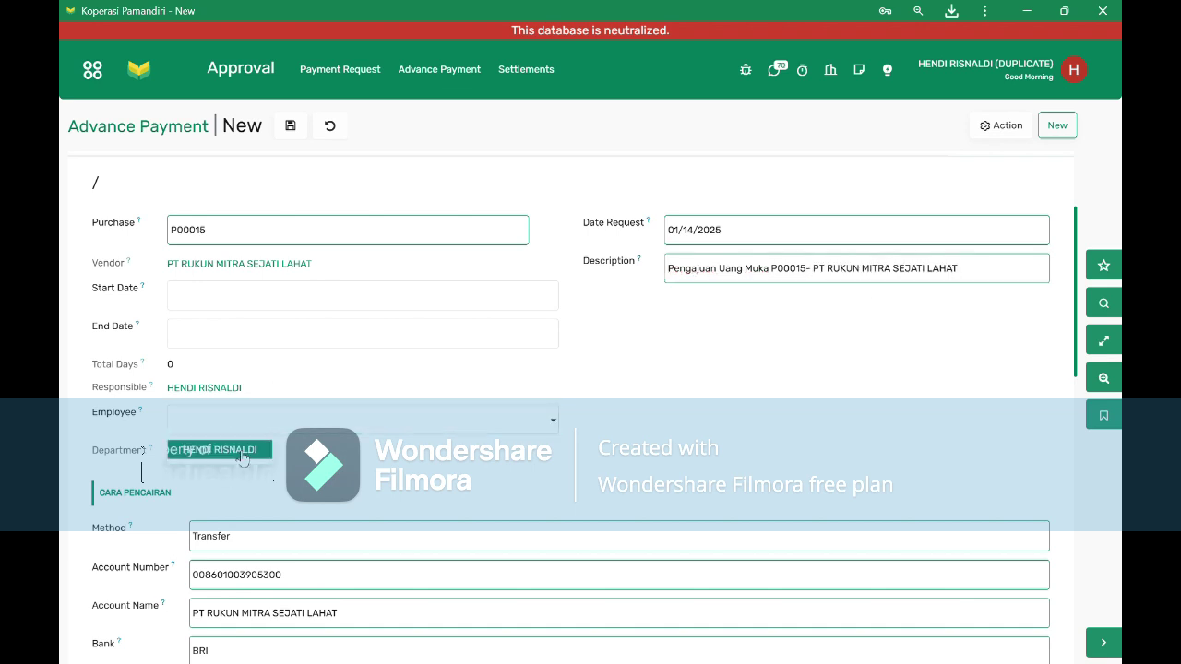
{"action": "left_click", "coordinate": [243, 458]}
{"action": "scroll", "coordinate": [276, 472], "scroll_direction": "down", "scroll_amount": 3}
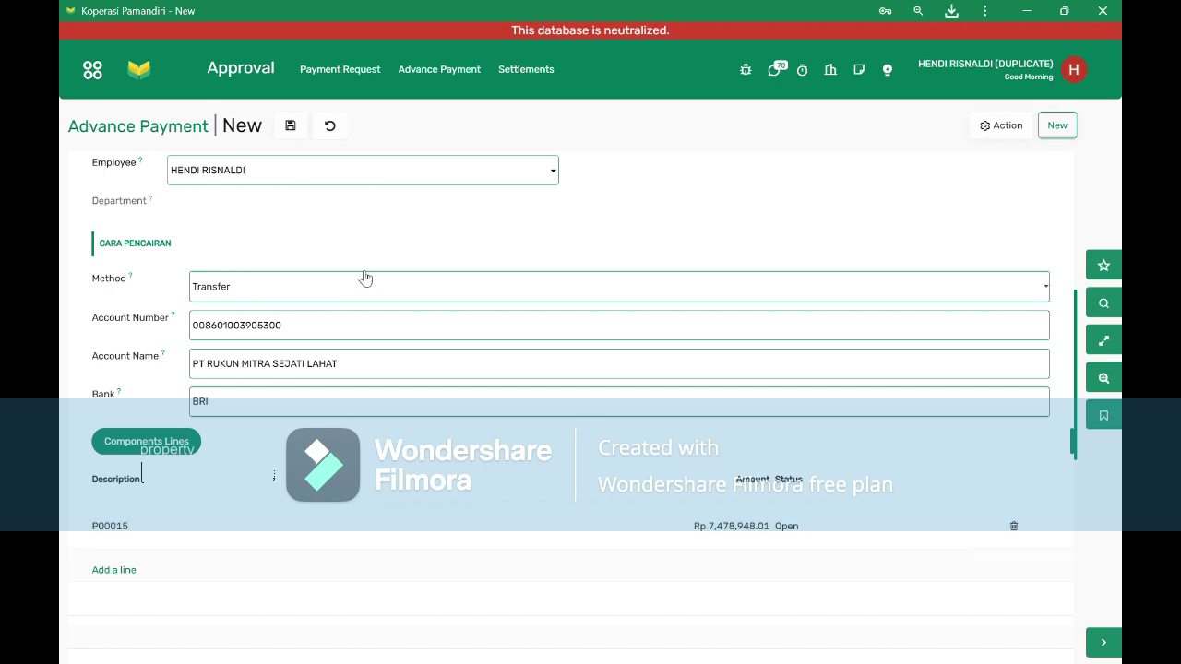
Save the advance payment as AAP/25/01/00003, submit and approve it, then log out.
{"action": "left_click", "coordinate": [291, 128]}
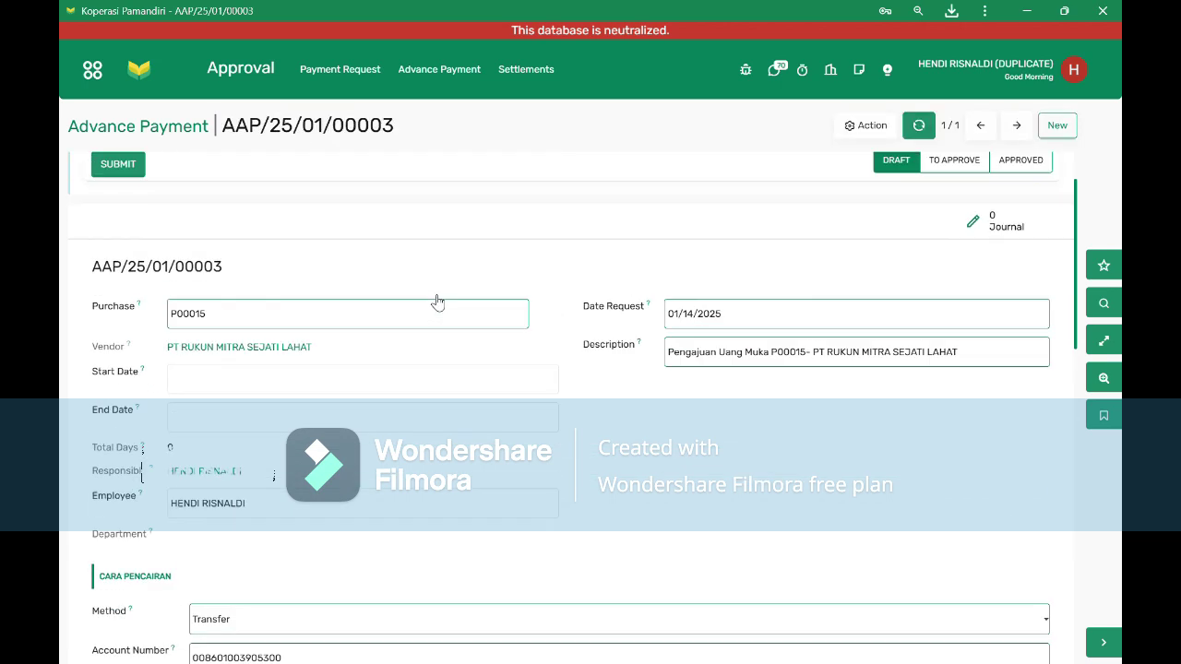
{"action": "left_click", "coordinate": [111, 167]}
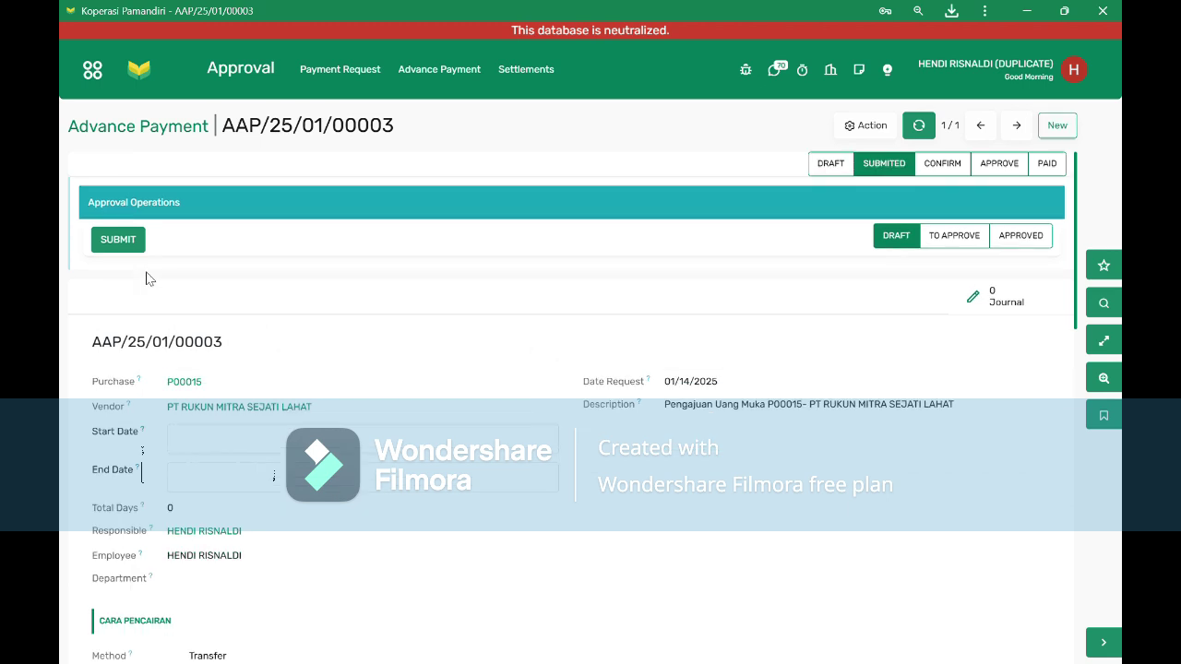
{"action": "left_click", "coordinate": [120, 241]}
{"action": "left_click", "coordinate": [123, 242]}
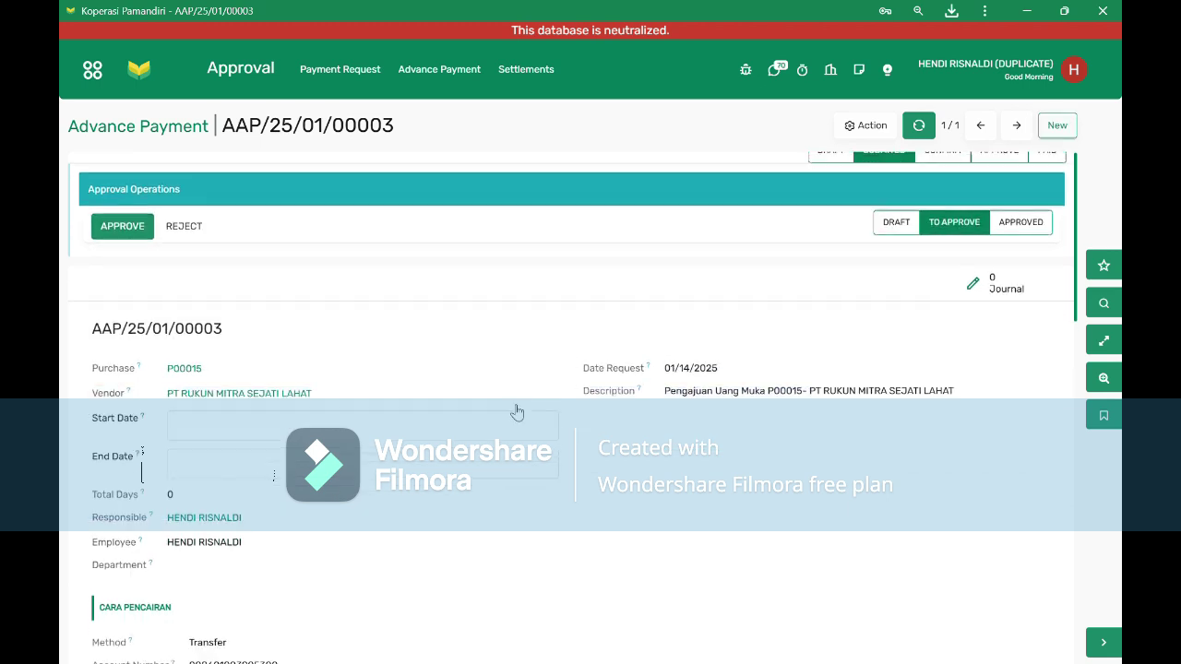
{"action": "scroll", "coordinate": [517, 409], "scroll_direction": "down", "scroll_amount": 6}
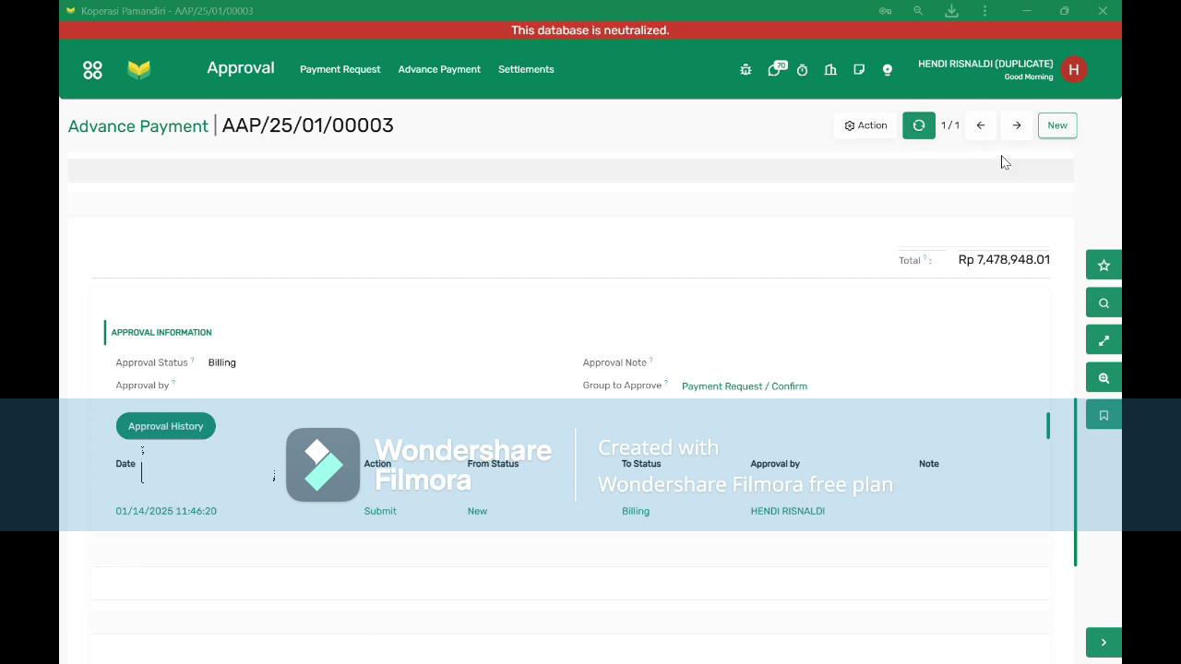
{"action": "left_click", "coordinate": [986, 66]}
{"action": "left_click", "coordinate": [951, 250]}
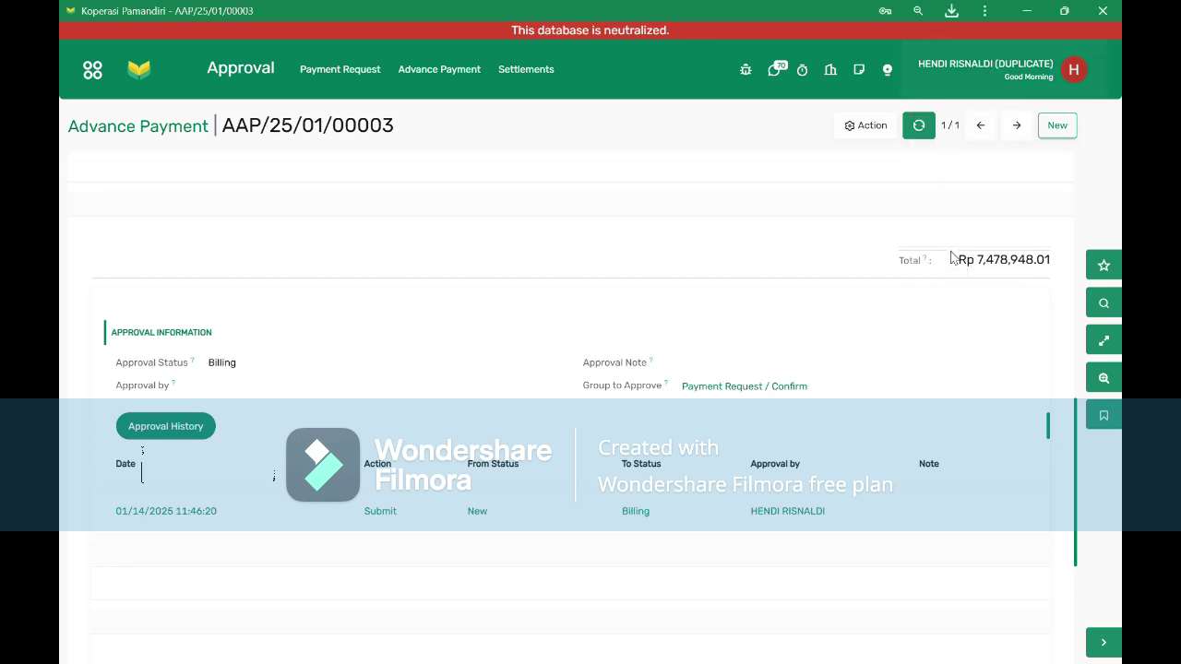
Sign in to the DUPLICATE database with the second user's login and password.
{"action": "type", "text": "KP0123004"}
{"action": "left_click", "coordinate": [622, 270]}
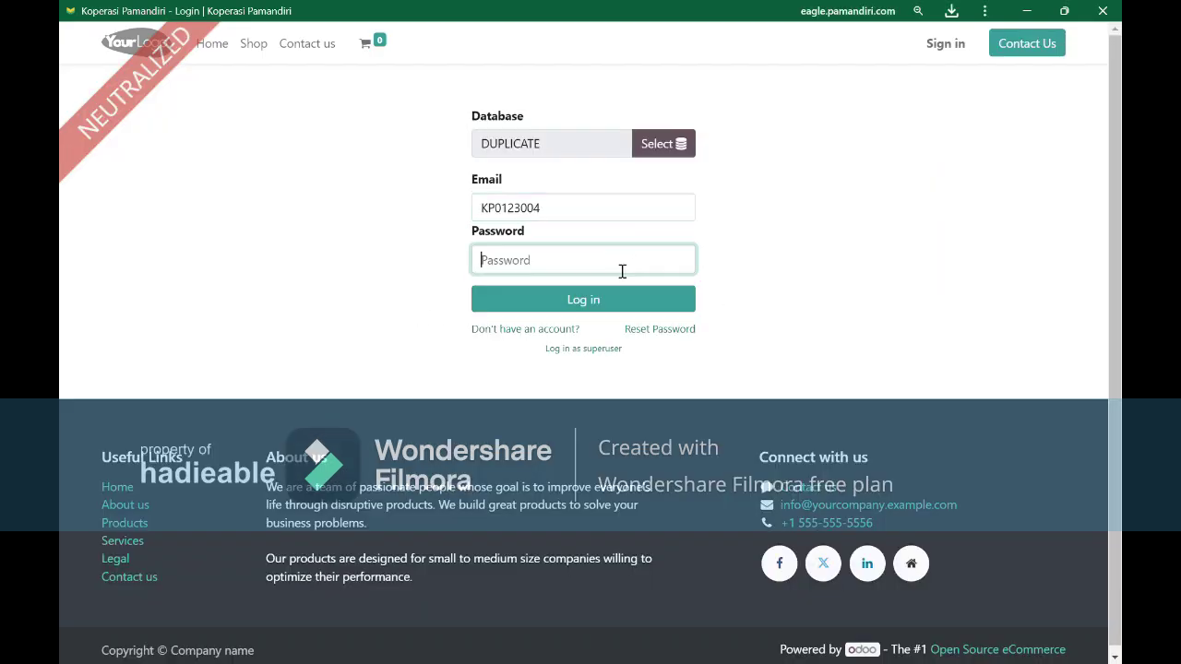
{"action": "type", "text": "•••••••••••"}
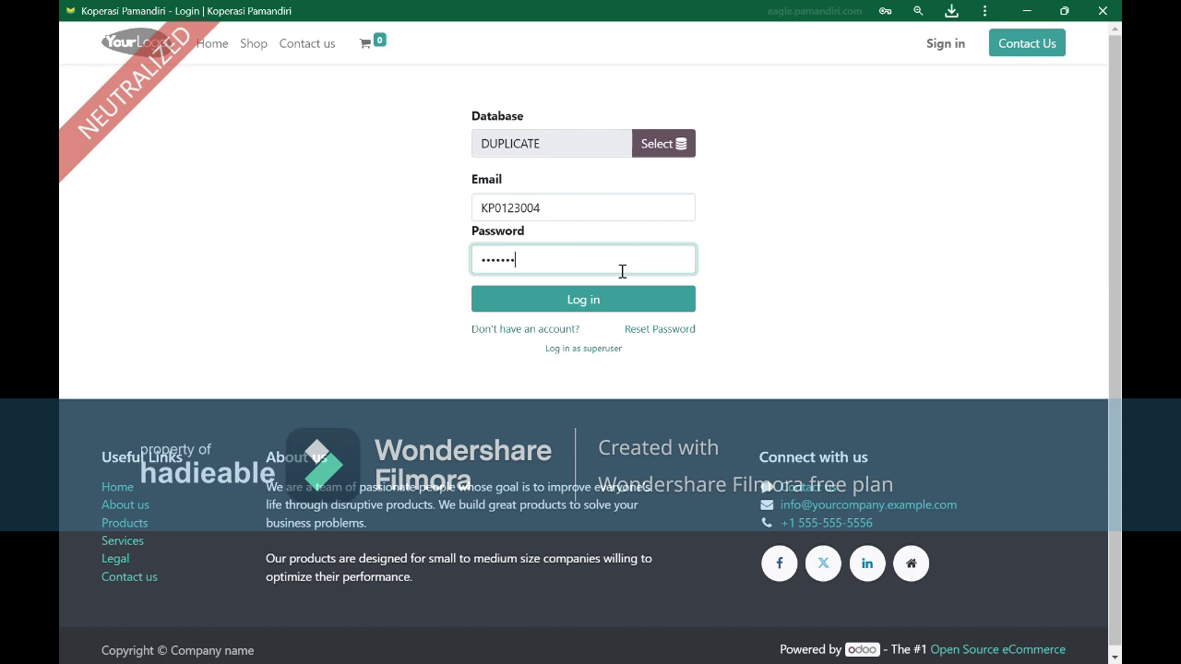
{"action": "left_click", "coordinate": [634, 295]}
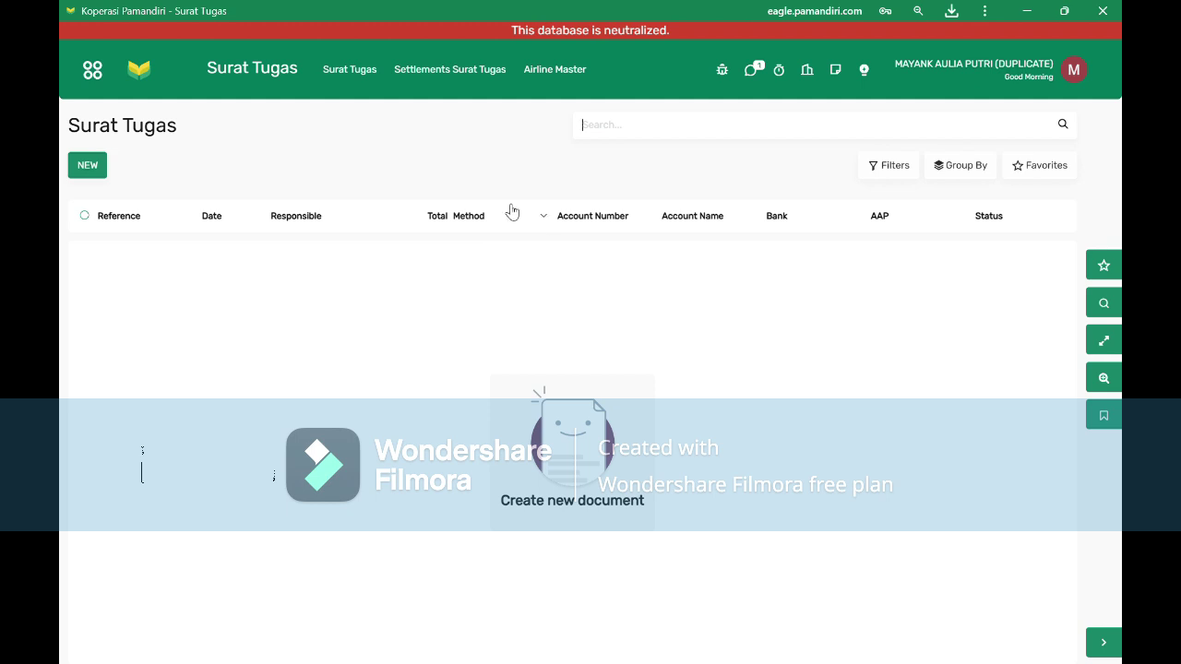
Open advance payment AAP/25/01/00003 from the Approval app's Advance Payment list.
{"action": "left_click", "coordinate": [92, 69]}
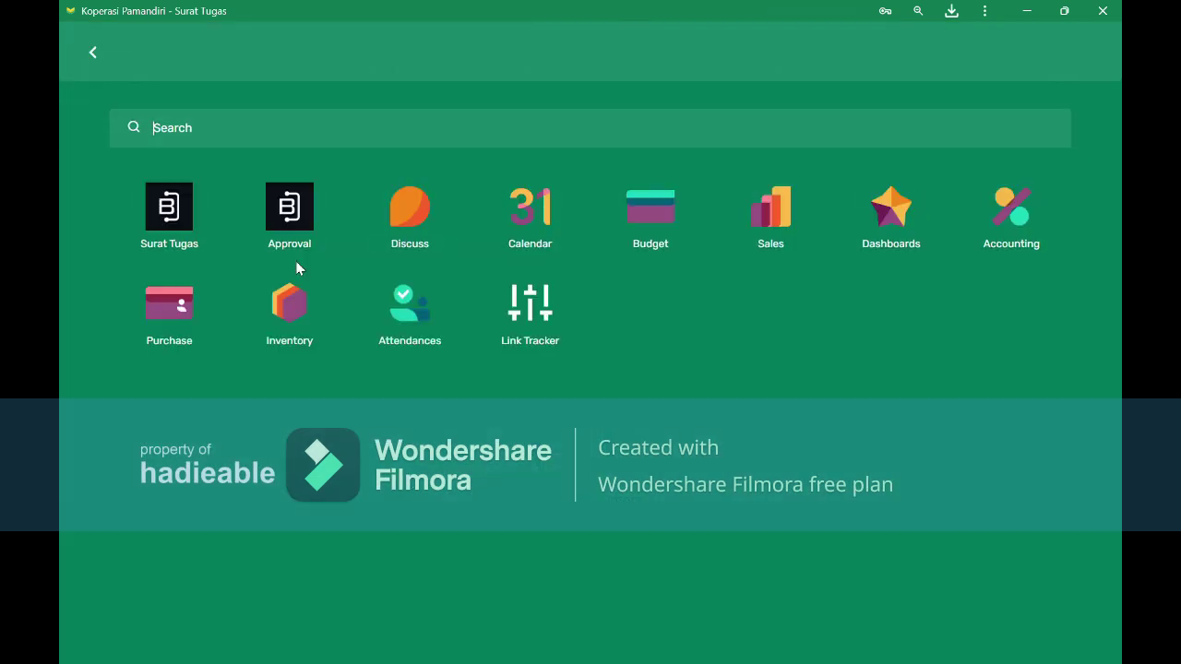
{"action": "left_click", "coordinate": [302, 217]}
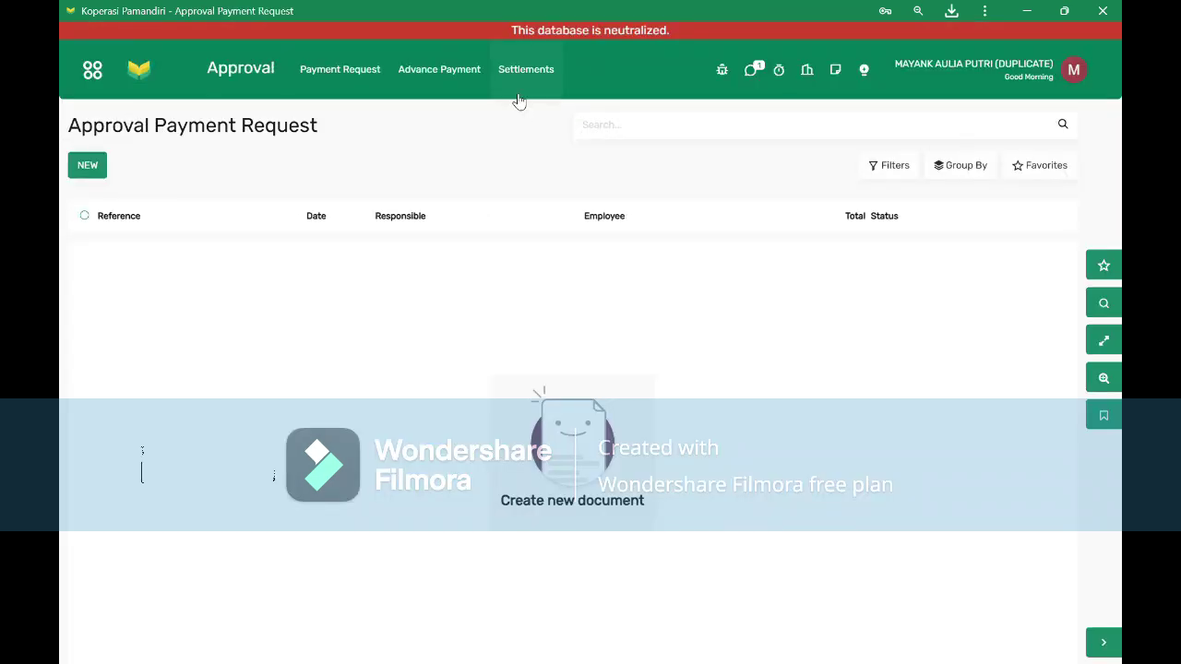
{"action": "left_click", "coordinate": [450, 74]}
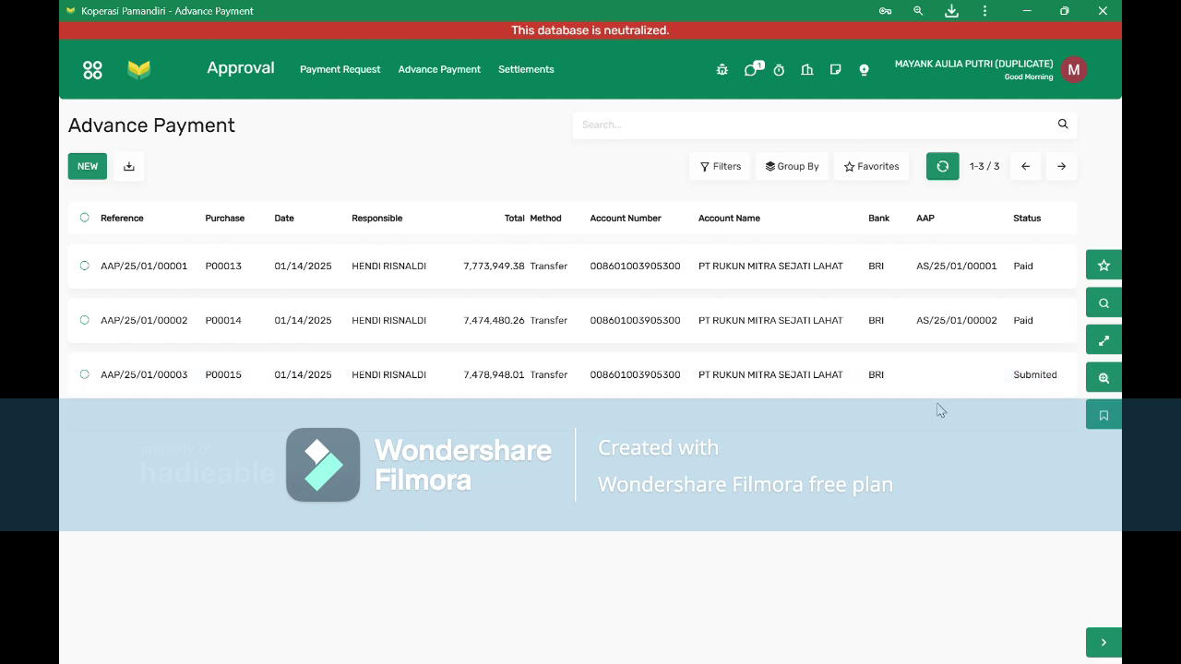
{"action": "left_click", "coordinate": [163, 378]}
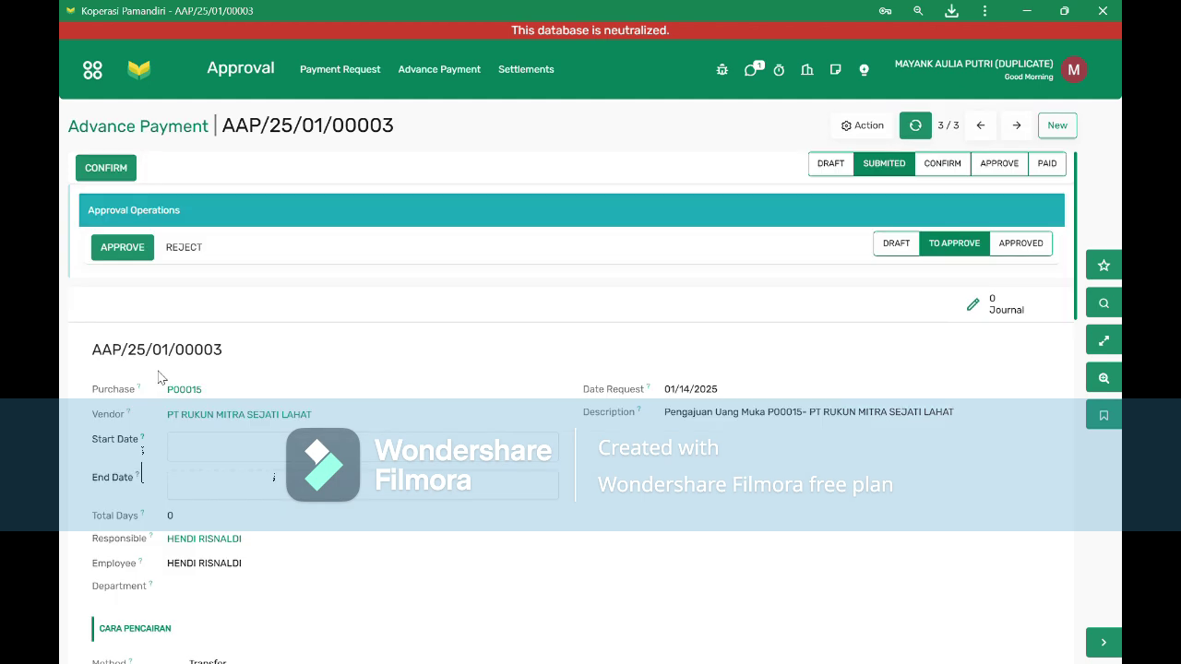
Review the submitted AAP/25/01/00003 form top to bottom, then return to the apps overview.
{"action": "scroll", "coordinate": [390, 401], "scroll_direction": "down", "scroll_amount": 5}
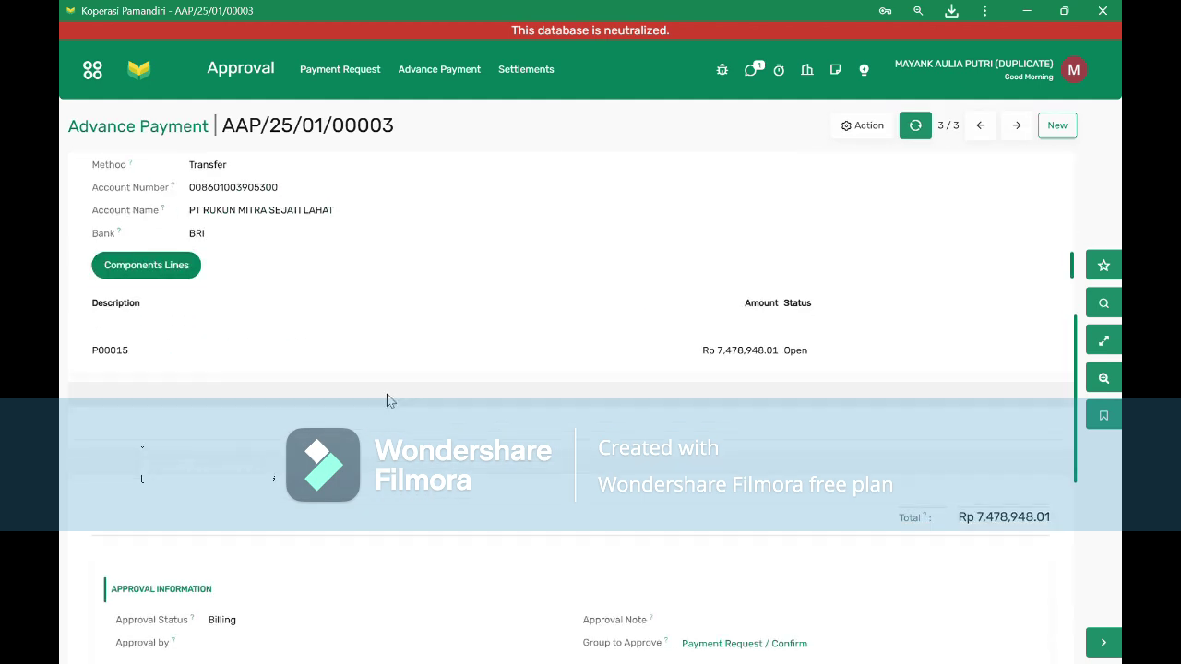
{"action": "scroll", "coordinate": [388, 400], "scroll_direction": "up", "scroll_amount": 4}
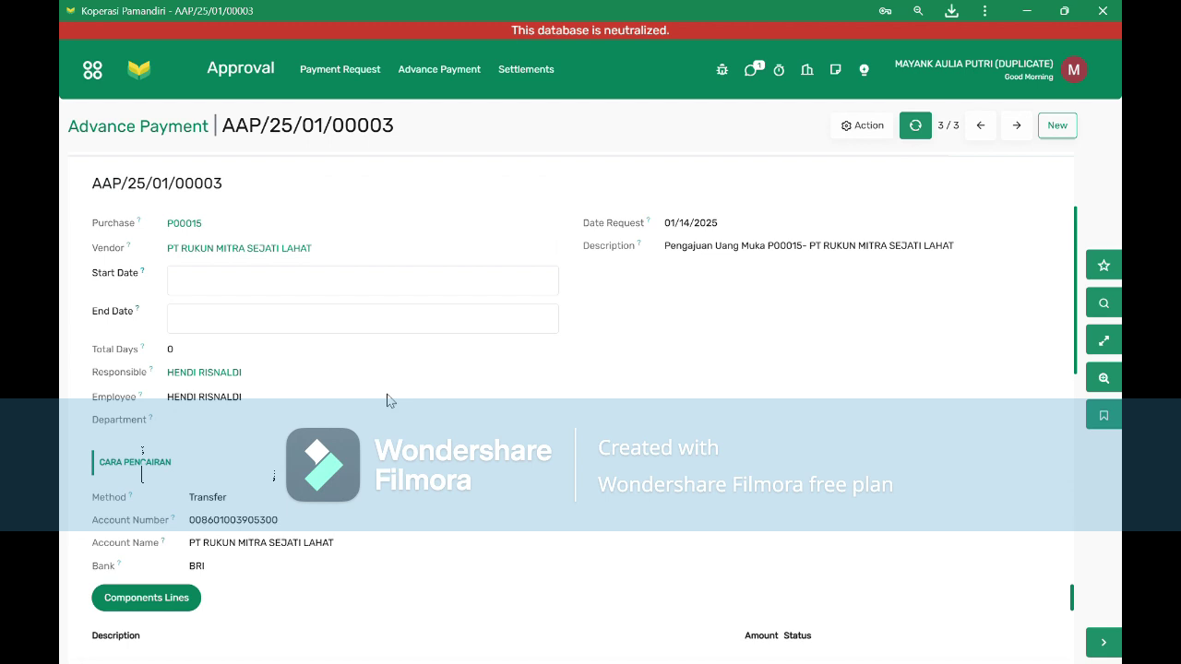
{"action": "scroll", "coordinate": [387, 400], "scroll_direction": "up", "scroll_amount": 2}
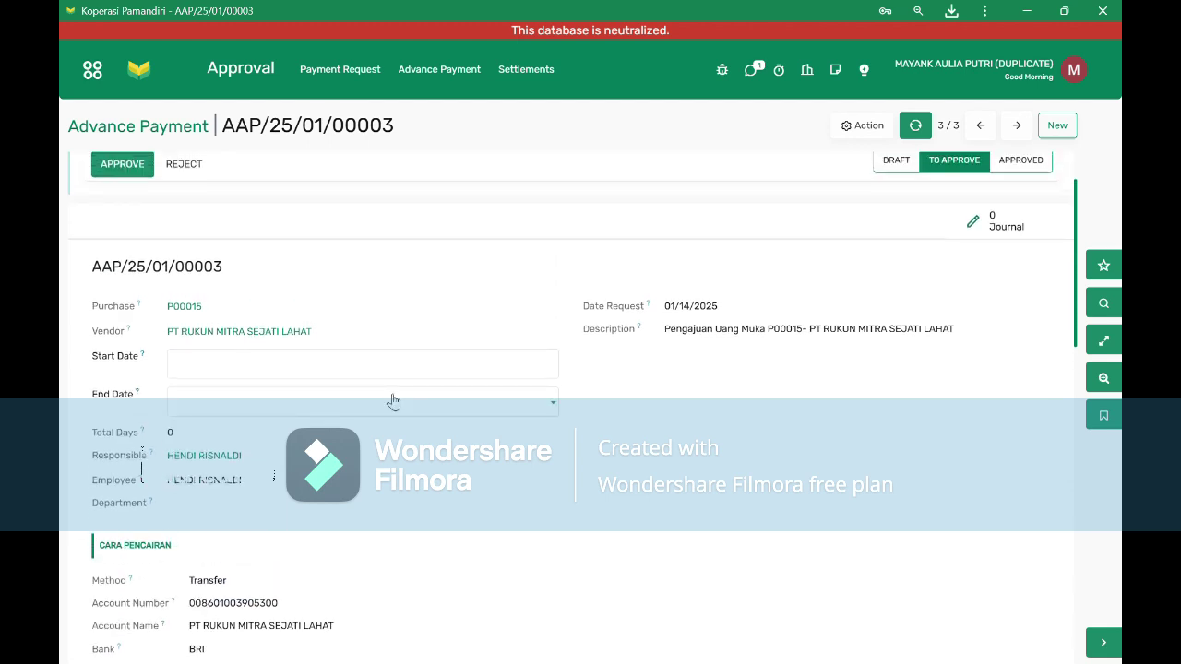
{"action": "scroll", "coordinate": [393, 400], "scroll_direction": "up", "scroll_amount": 1}
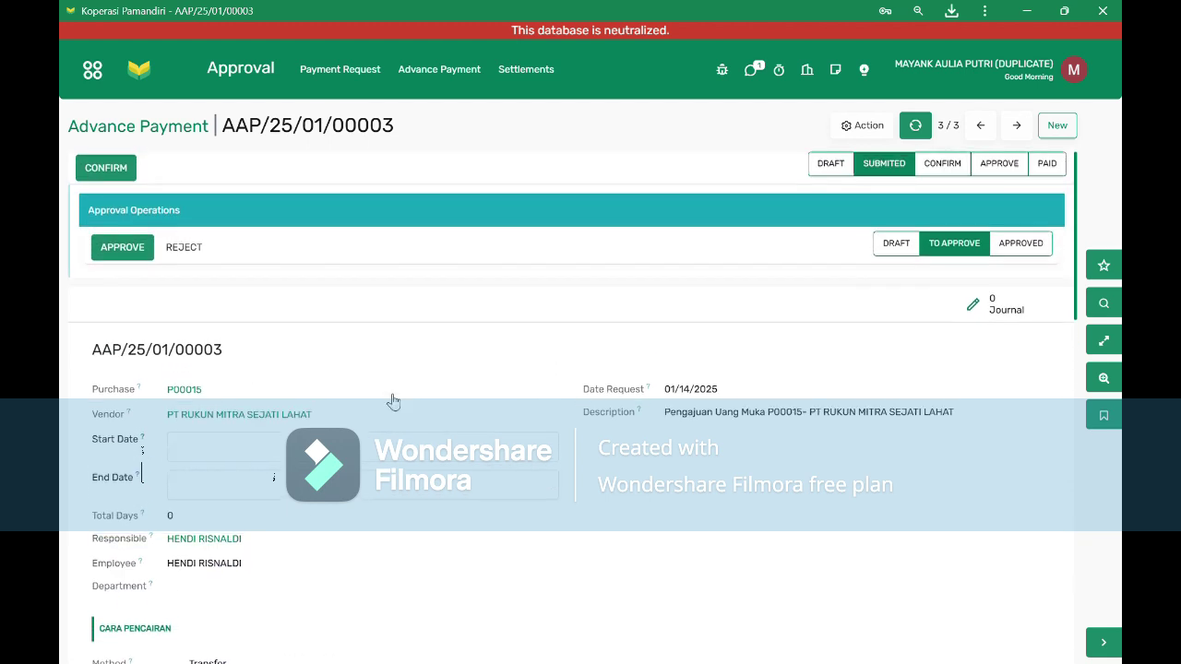
{"action": "scroll", "coordinate": [393, 400], "scroll_direction": "down", "scroll_amount": 1}
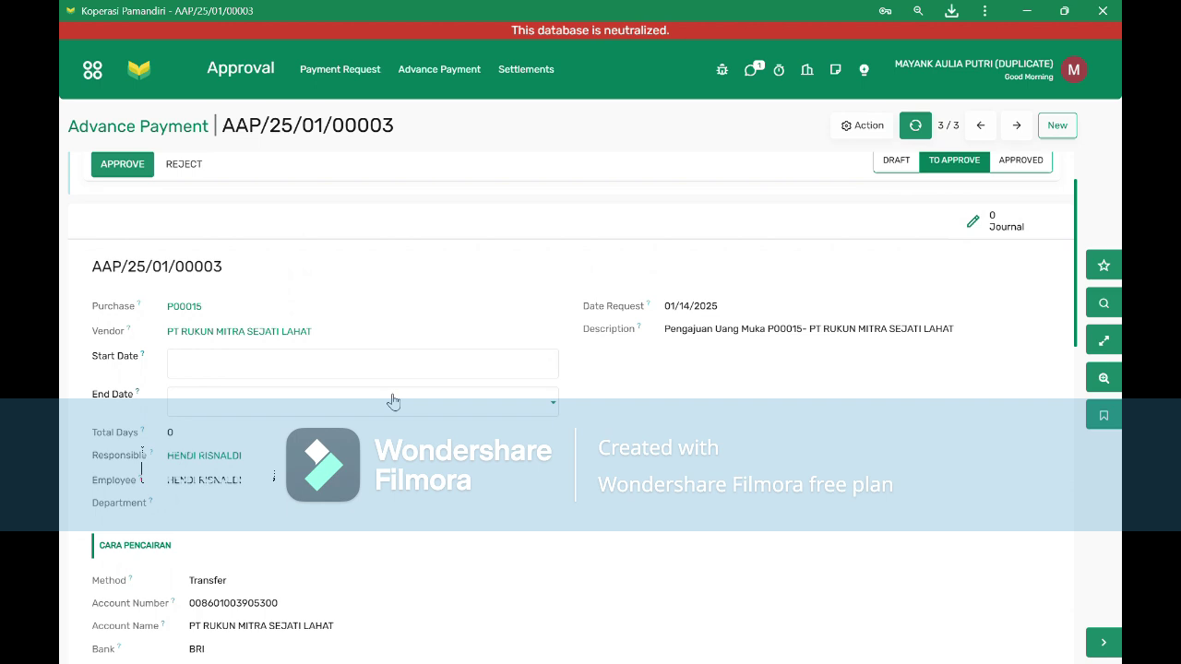
{"action": "scroll", "coordinate": [393, 400], "scroll_direction": "down", "scroll_amount": 5}
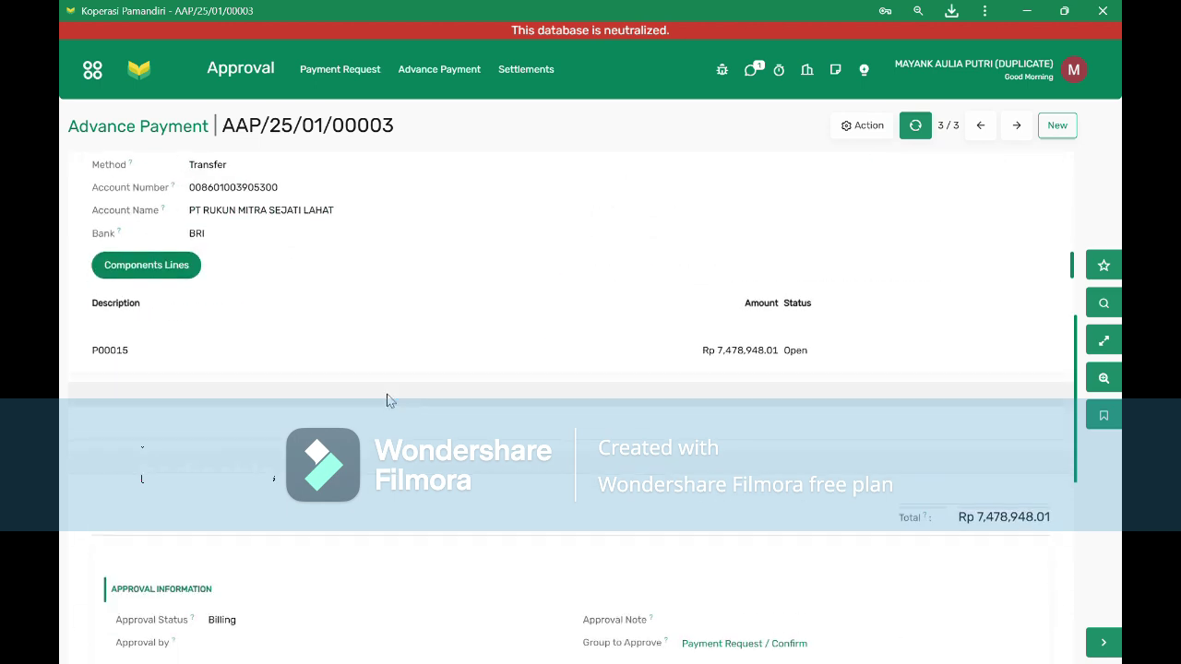
{"action": "scroll", "coordinate": [388, 400], "scroll_direction": "up", "scroll_amount": 6}
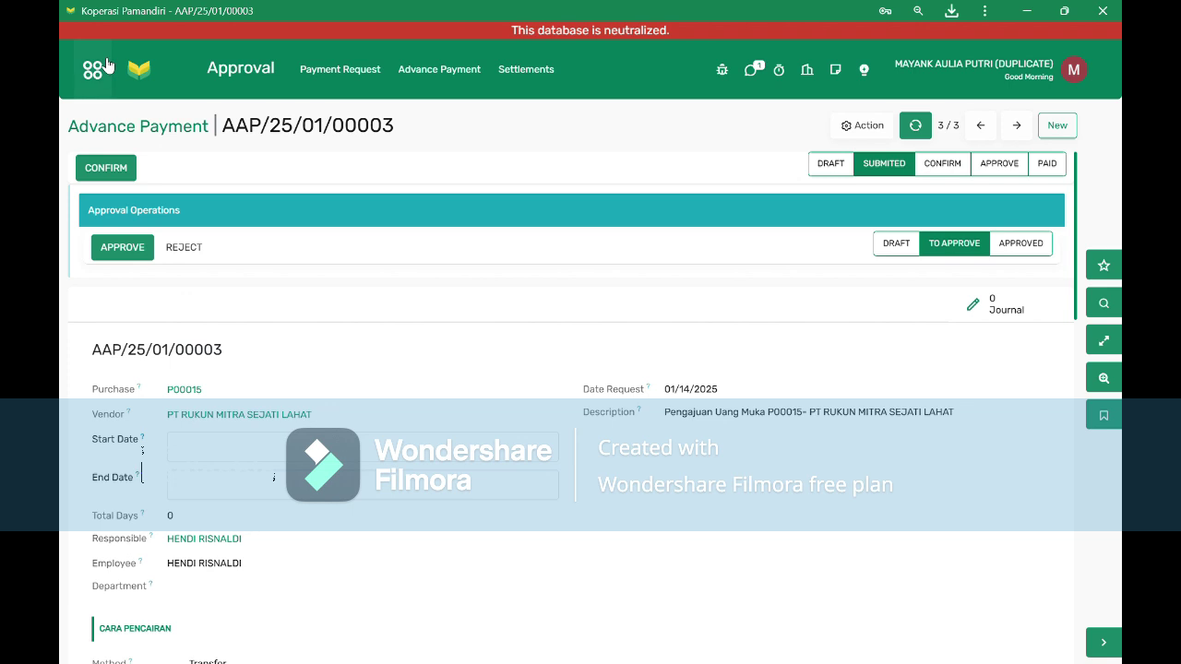
{"action": "left_click", "coordinate": [92, 69]}
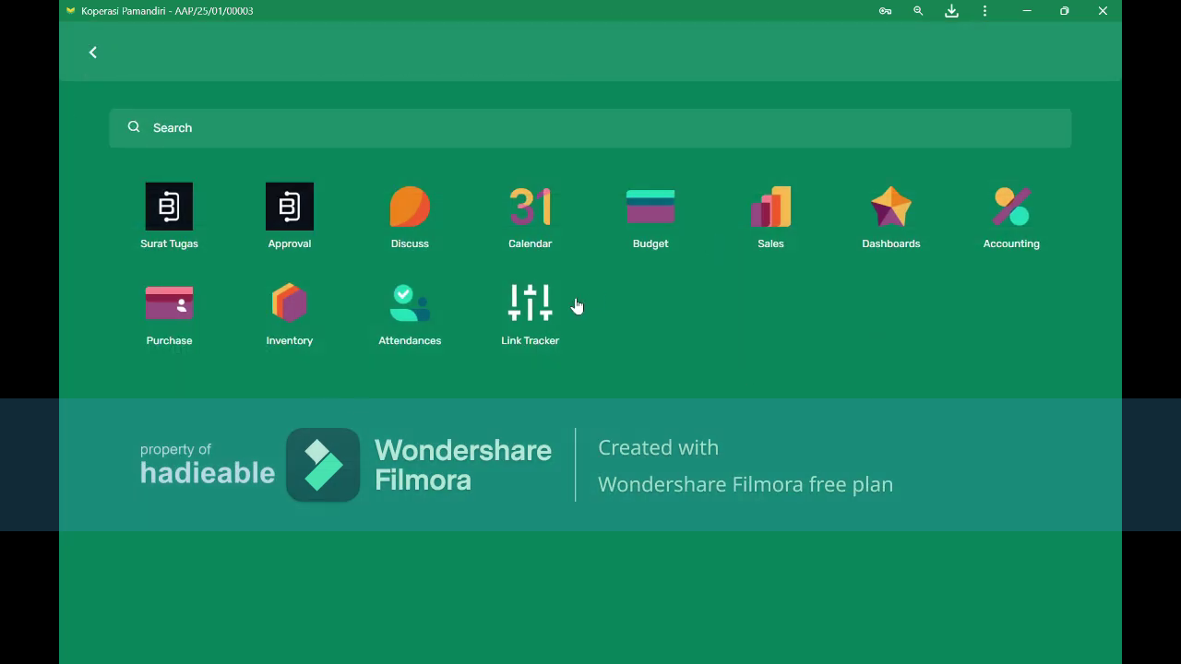
Review purchase order P00015's product lines and total, then return to the apps menu.
{"action": "left_click", "coordinate": [187, 314]}
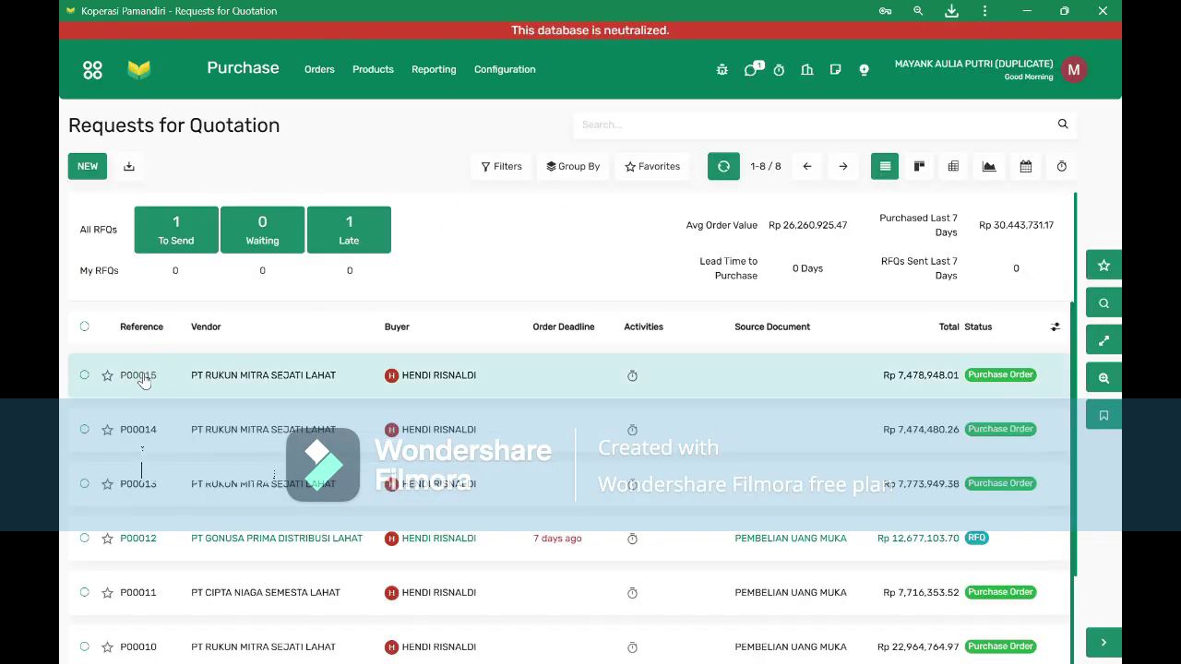
{"action": "left_click", "coordinate": [145, 378]}
{"action": "scroll", "coordinate": [274, 401], "scroll_direction": "down", "scroll_amount": 10}
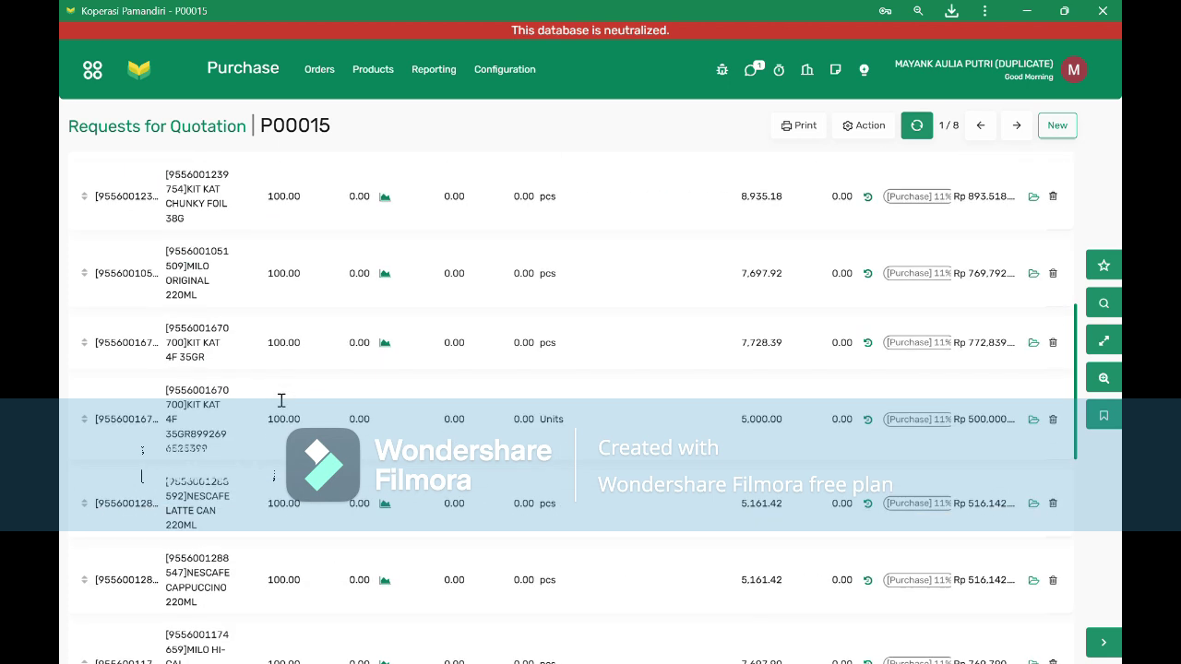
{"action": "scroll", "coordinate": [279, 399], "scroll_direction": "up", "scroll_amount": 2}
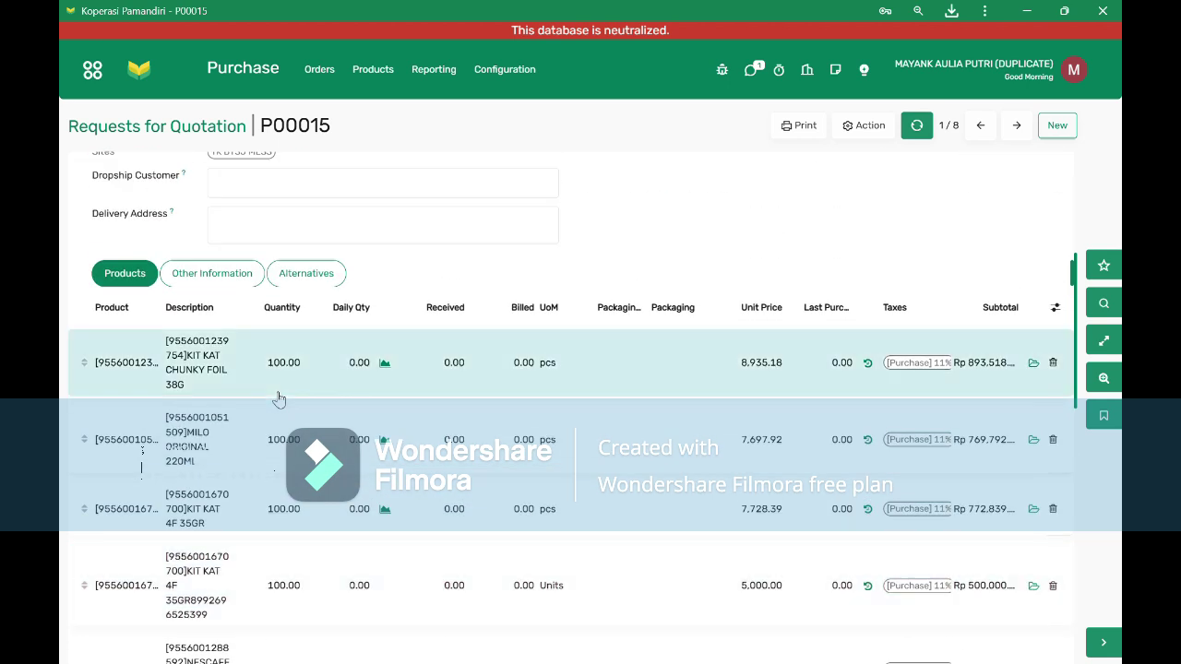
{"action": "scroll", "coordinate": [279, 398], "scroll_direction": "down", "scroll_amount": 10}
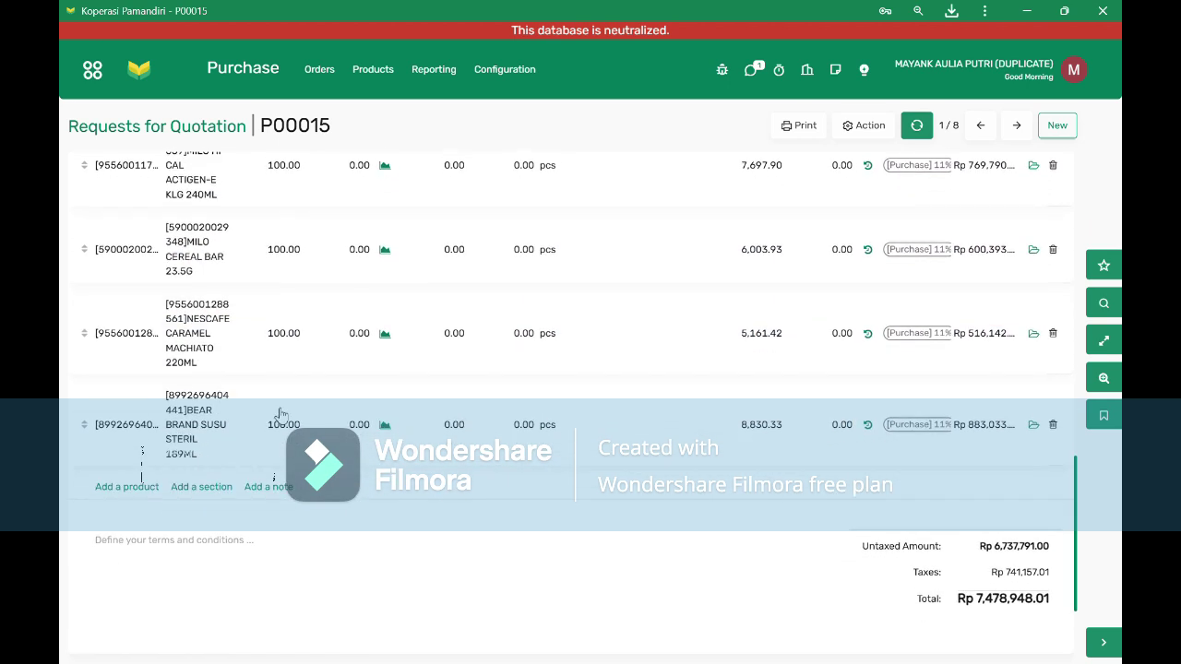
{"action": "scroll", "coordinate": [282, 414], "scroll_direction": "up", "scroll_amount": 12}
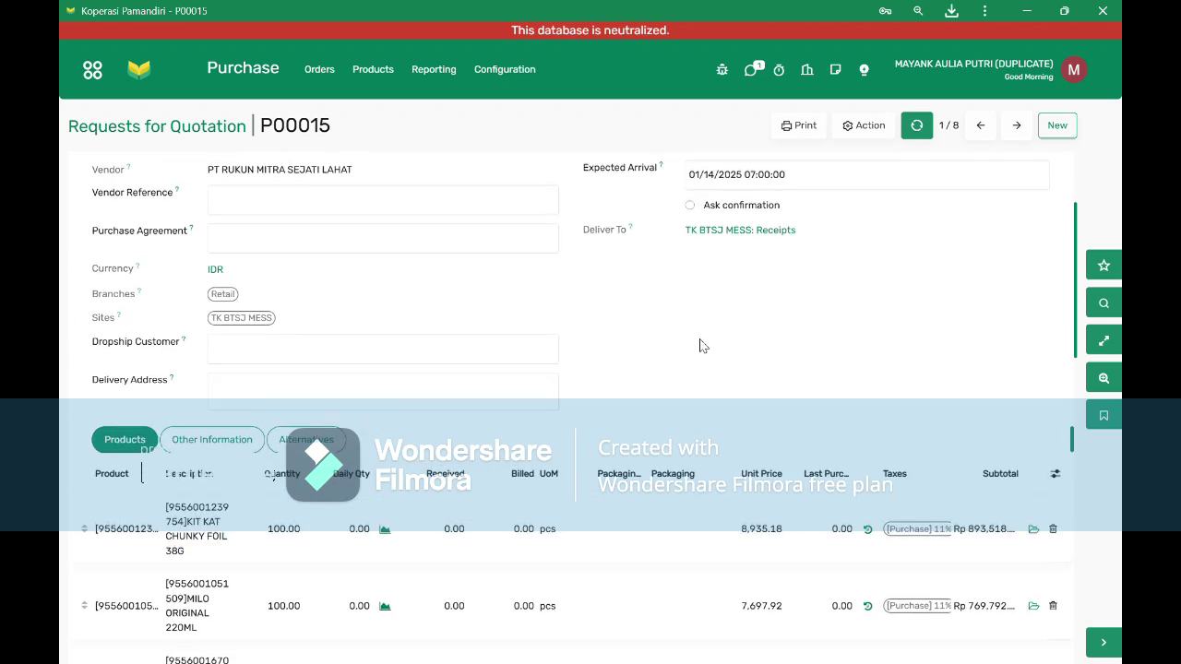
{"action": "scroll", "coordinate": [699, 338], "scroll_direction": "up", "scroll_amount": 2}
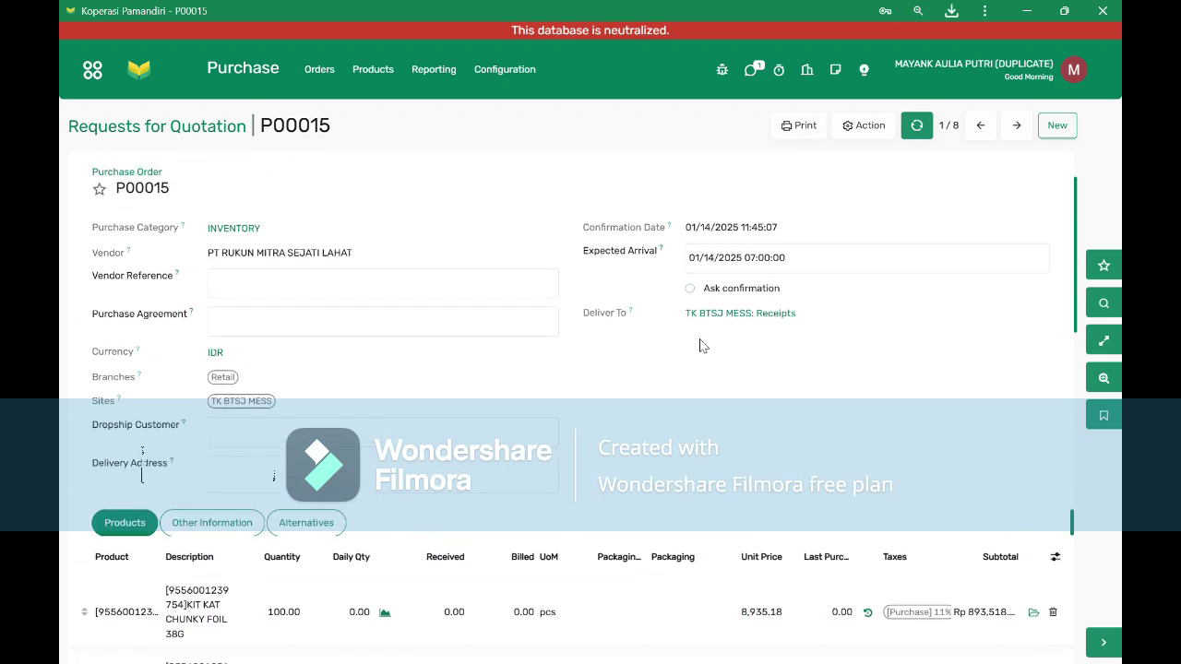
{"action": "left_click", "coordinate": [93, 72]}
Open advance payment AAP/25/01/00003 from the Approval app's Advance Payment records.
{"action": "left_click", "coordinate": [302, 200]}
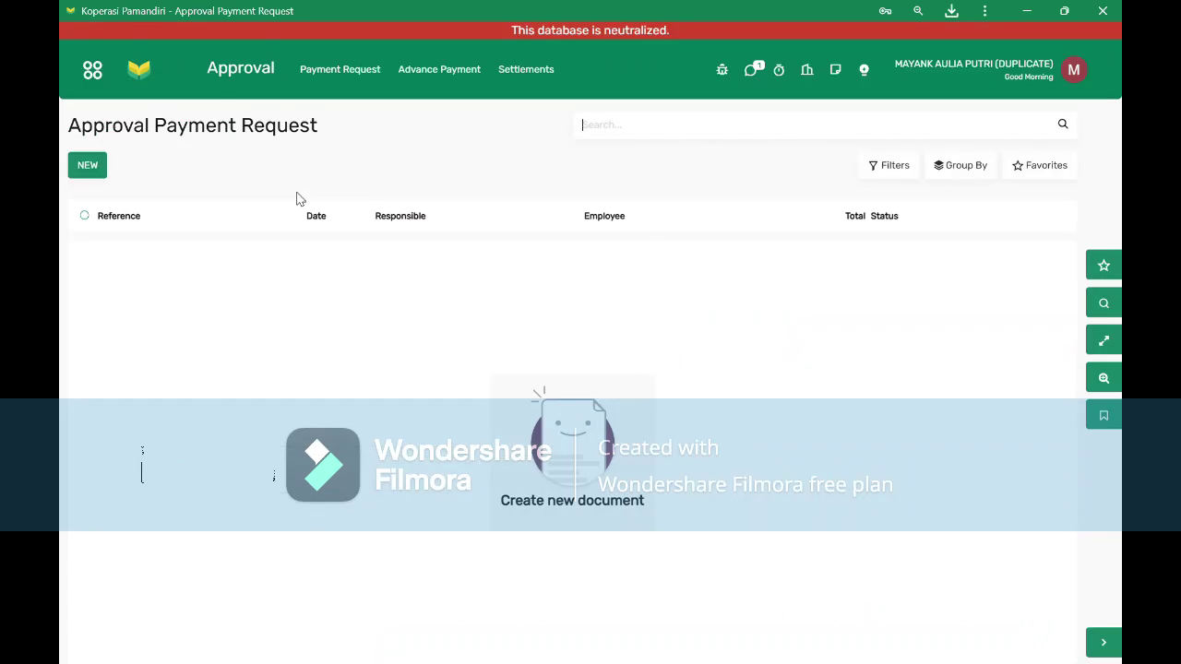
{"action": "left_click", "coordinate": [470, 83]}
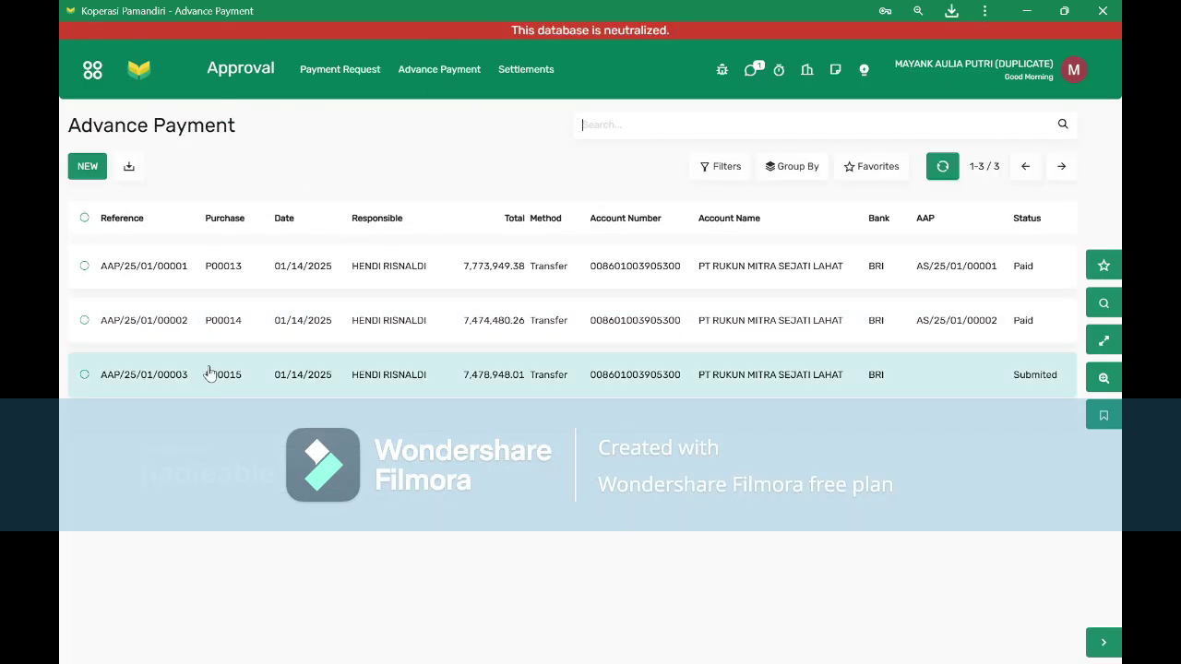
{"action": "left_click", "coordinate": [167, 377]}
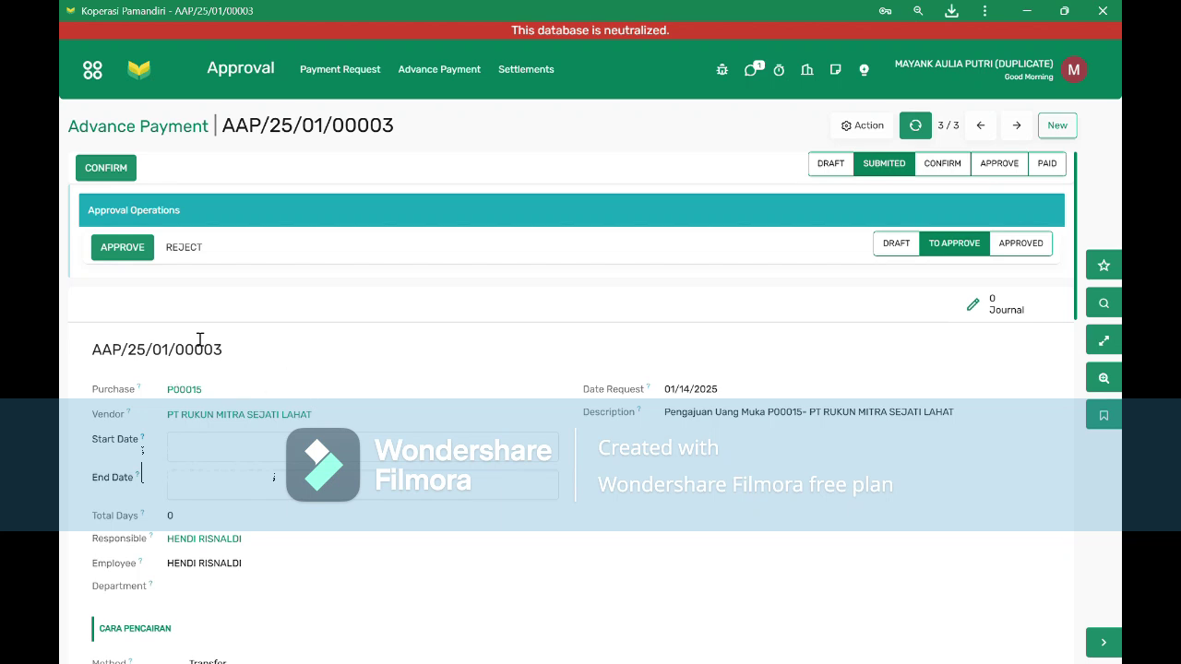
Approve AAP/25/01/00003 with the note 'oke silahkan dilanjut' and check its Approval History.
{"action": "left_click", "coordinate": [130, 249]}
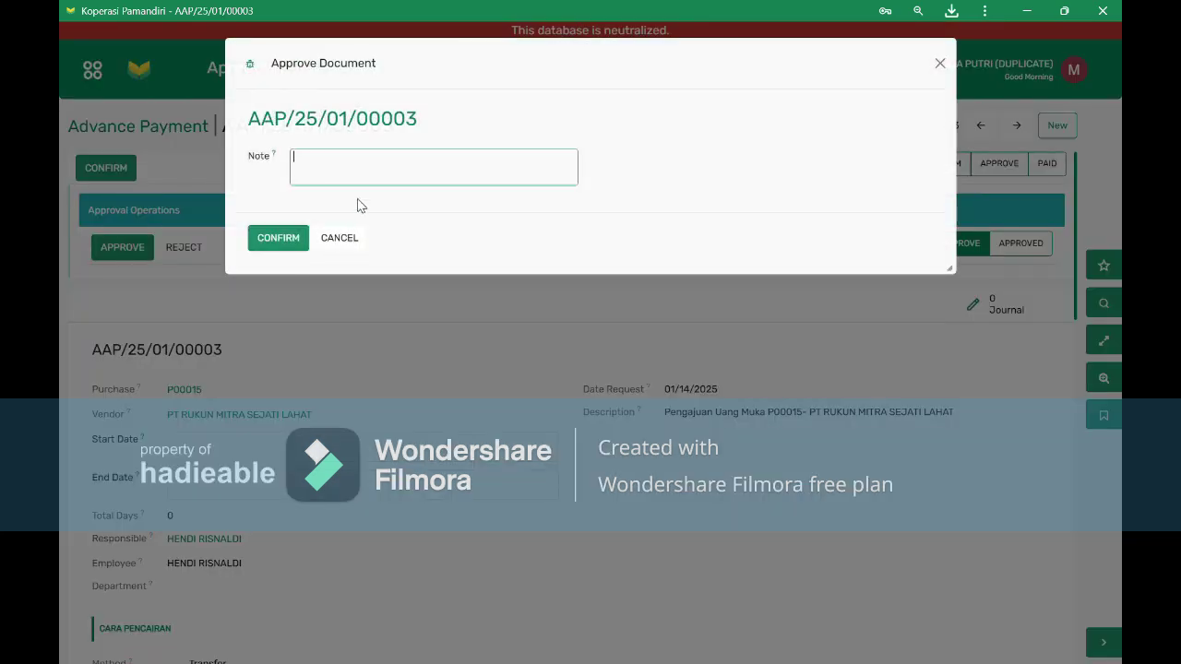
{"action": "type", "text": "oke silahkan dilanjut"}
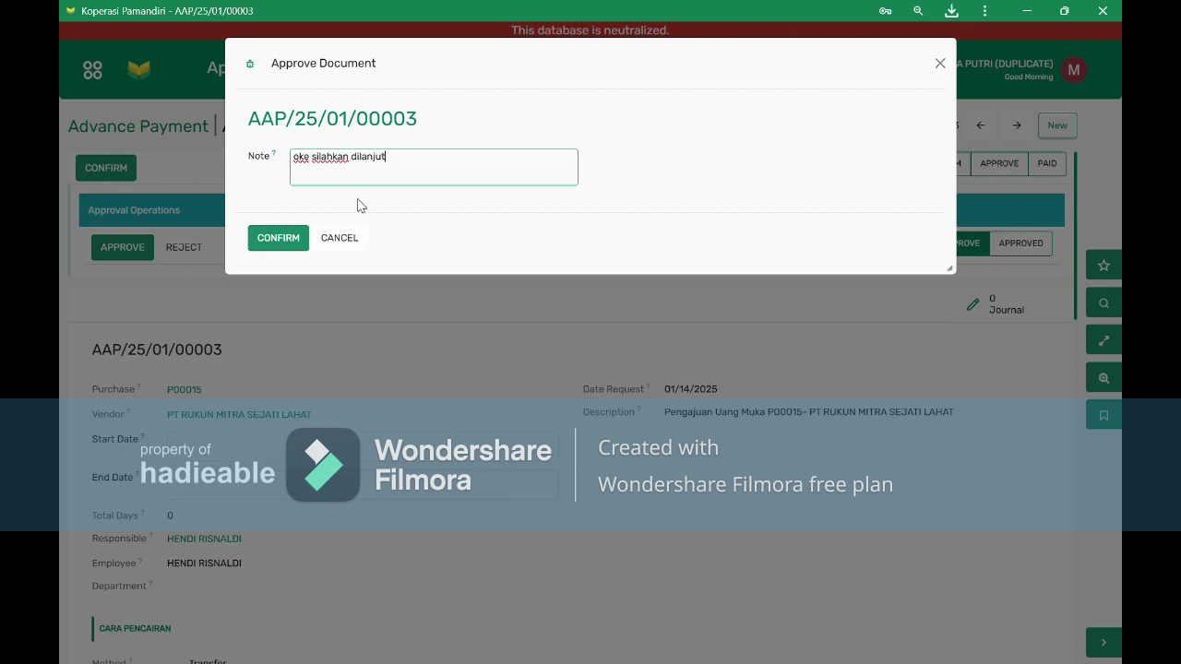
{"action": "left_click", "coordinate": [264, 242]}
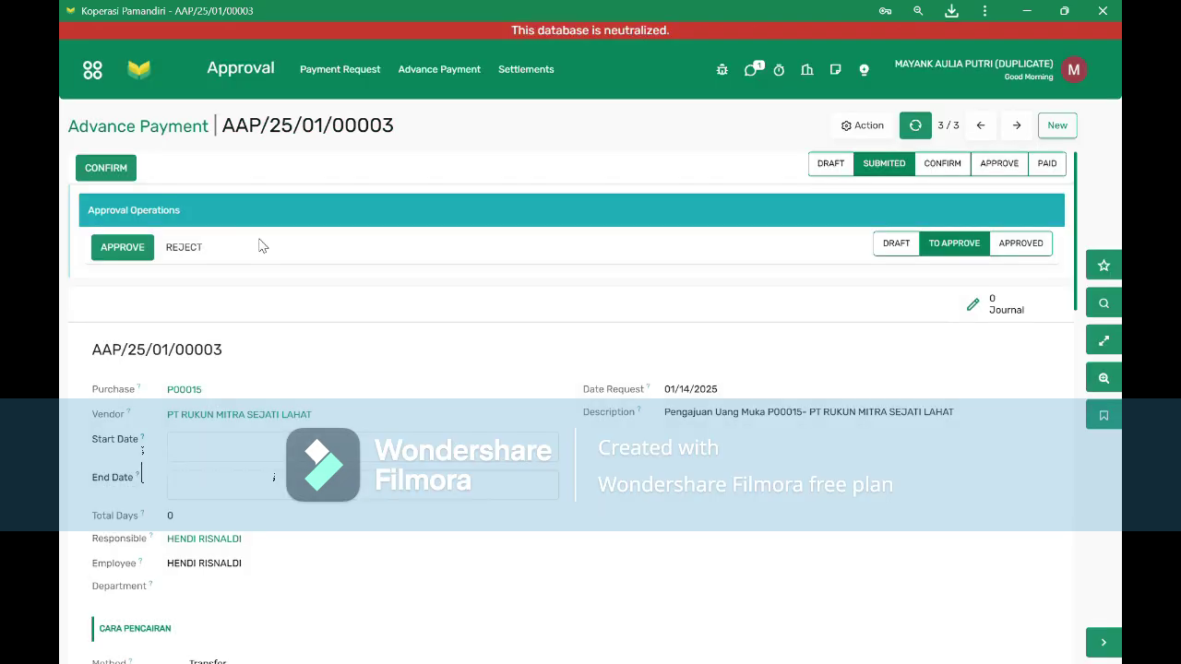
{"action": "scroll", "coordinate": [342, 317], "scroll_direction": "down", "scroll_amount": 10}
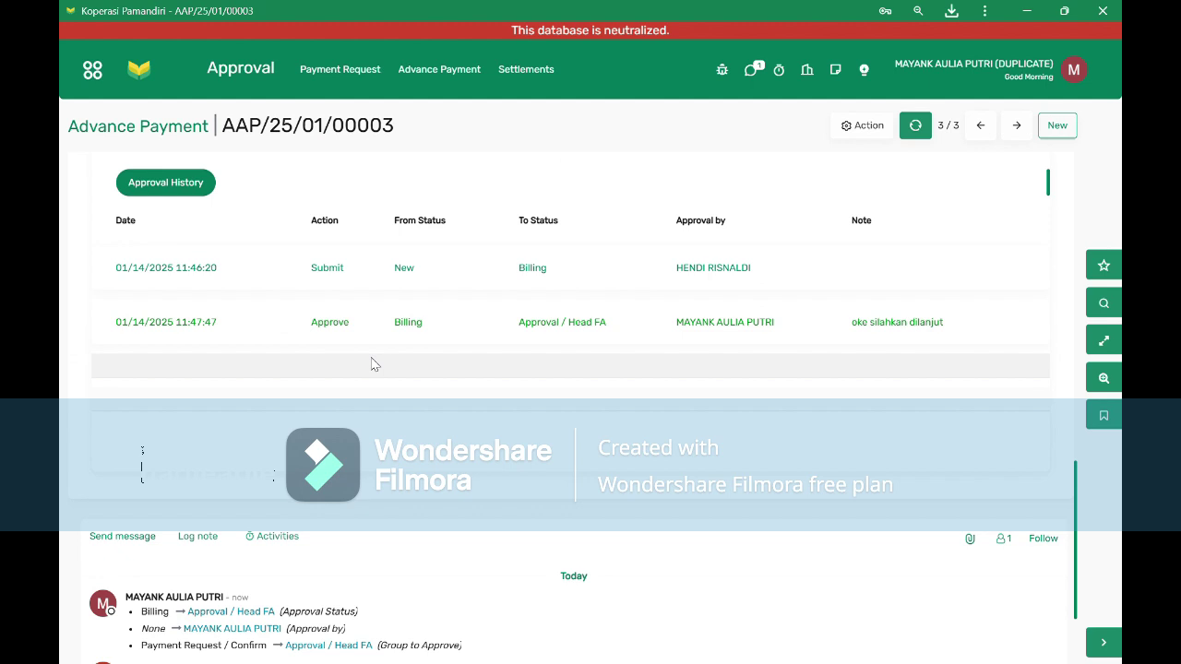
{"action": "scroll", "coordinate": [371, 364], "scroll_direction": "up", "scroll_amount": 1}
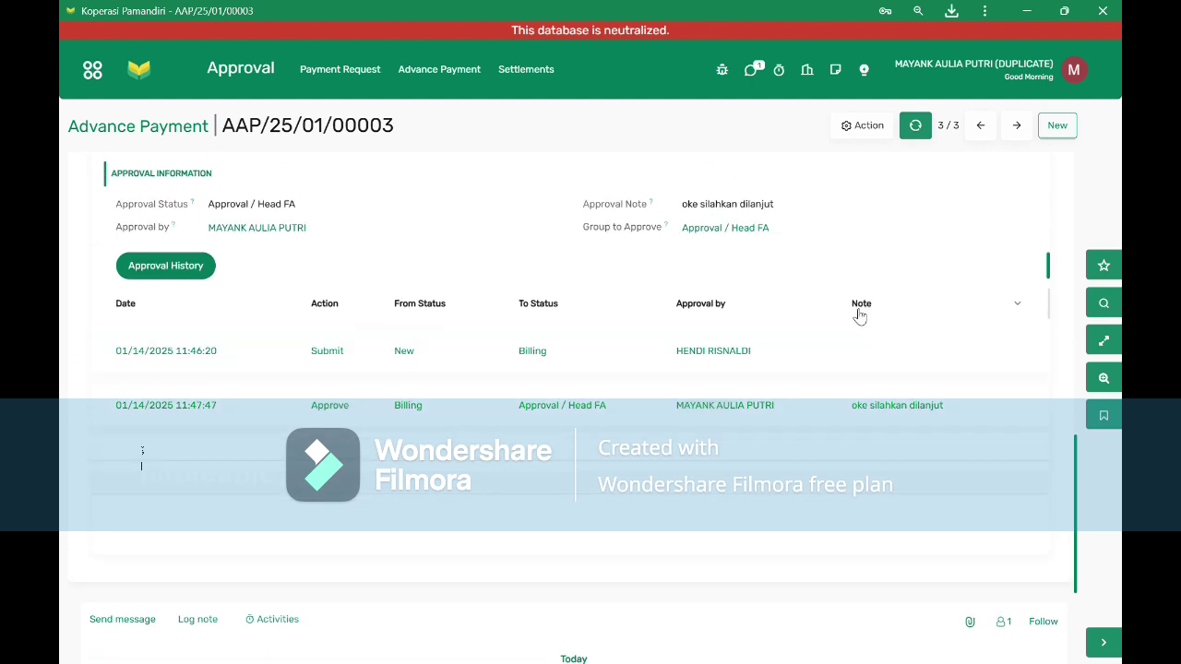
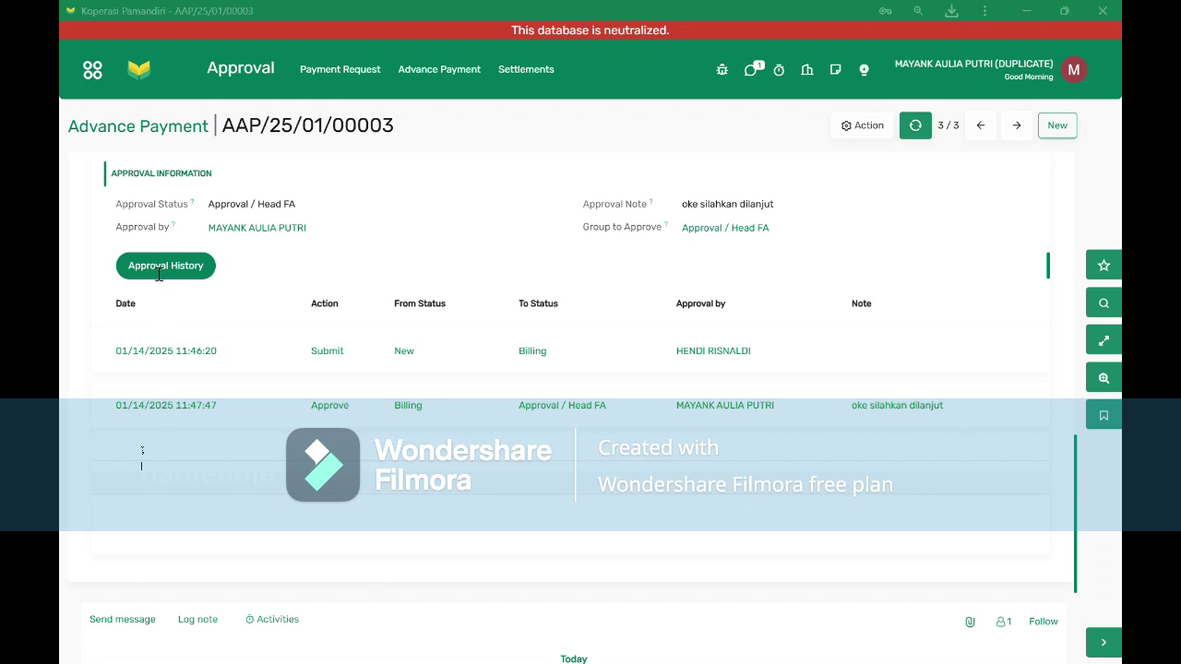
Log out and sign back in with the next approver's login and password.
{"action": "left_click", "coordinate": [998, 63]}
{"action": "left_click", "coordinate": [923, 251]}
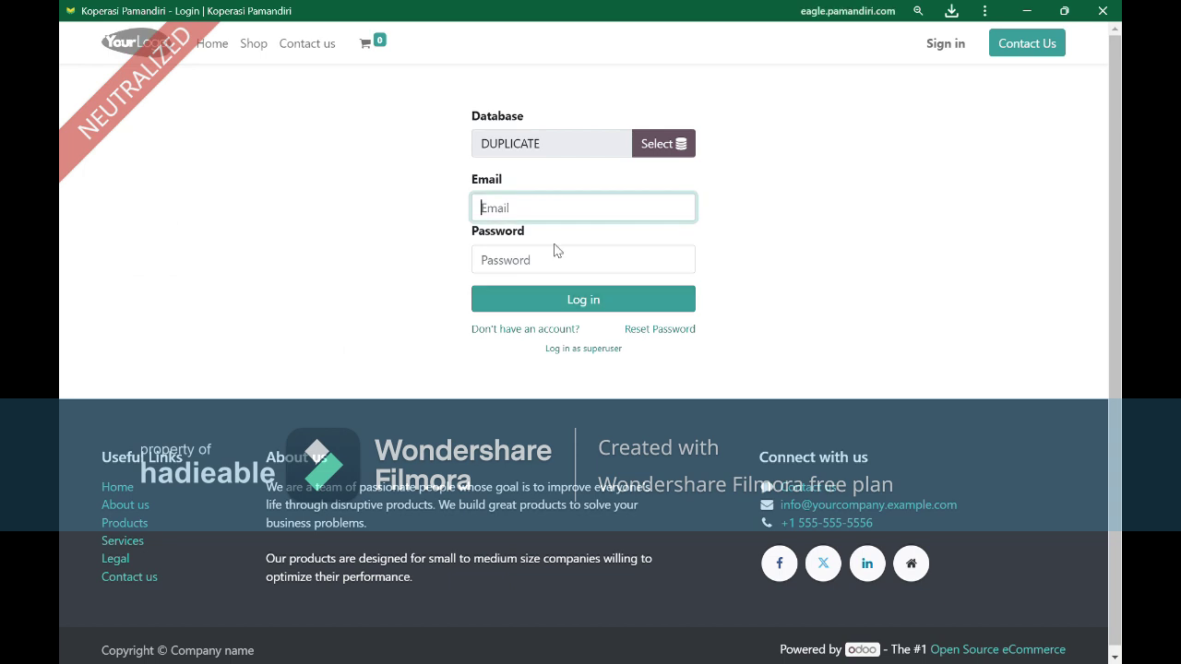
{"action": "type", "text": "KP0112003"}
{"action": "left_click", "coordinate": [568, 268]}
{"action": "type", "text": "•••••••••••"}
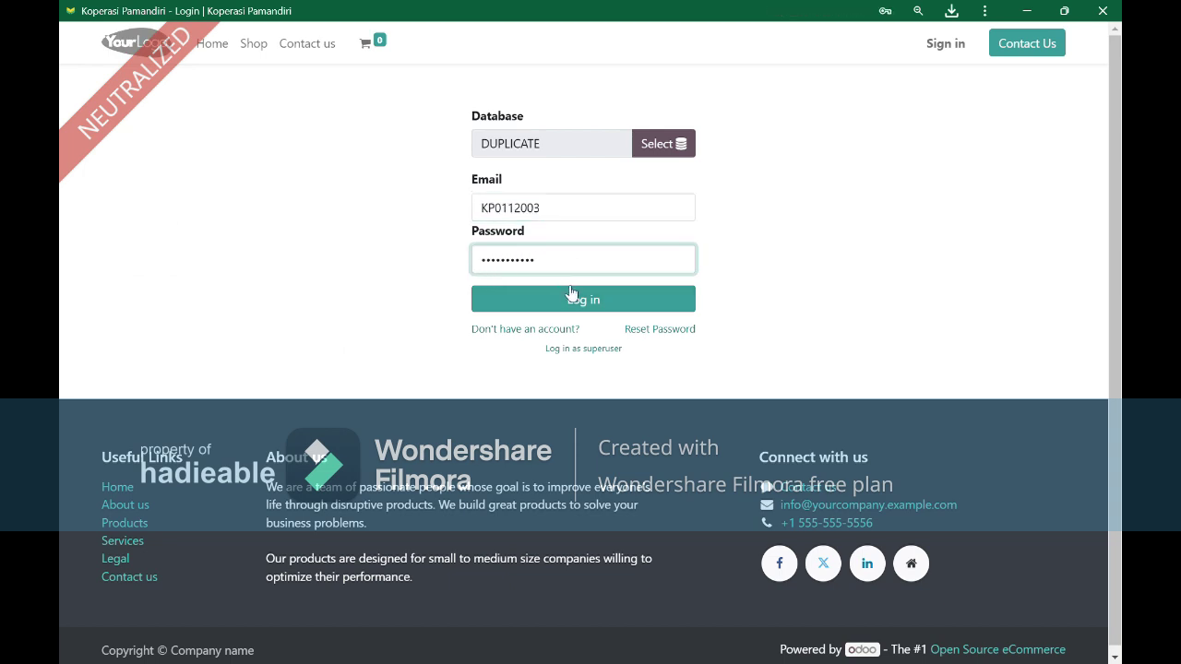
{"action": "left_click", "coordinate": [571, 298]}
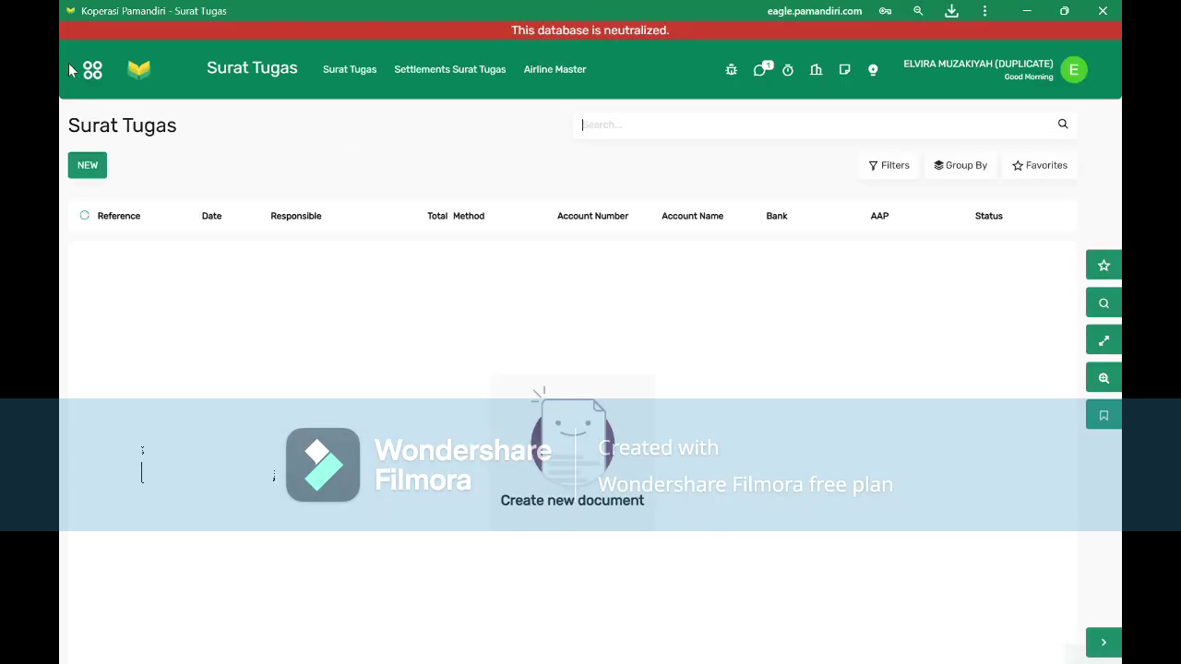
Show the Advance Payment records in the Approval app.
{"action": "left_click", "coordinate": [92, 70]}
{"action": "left_click", "coordinate": [291, 225]}
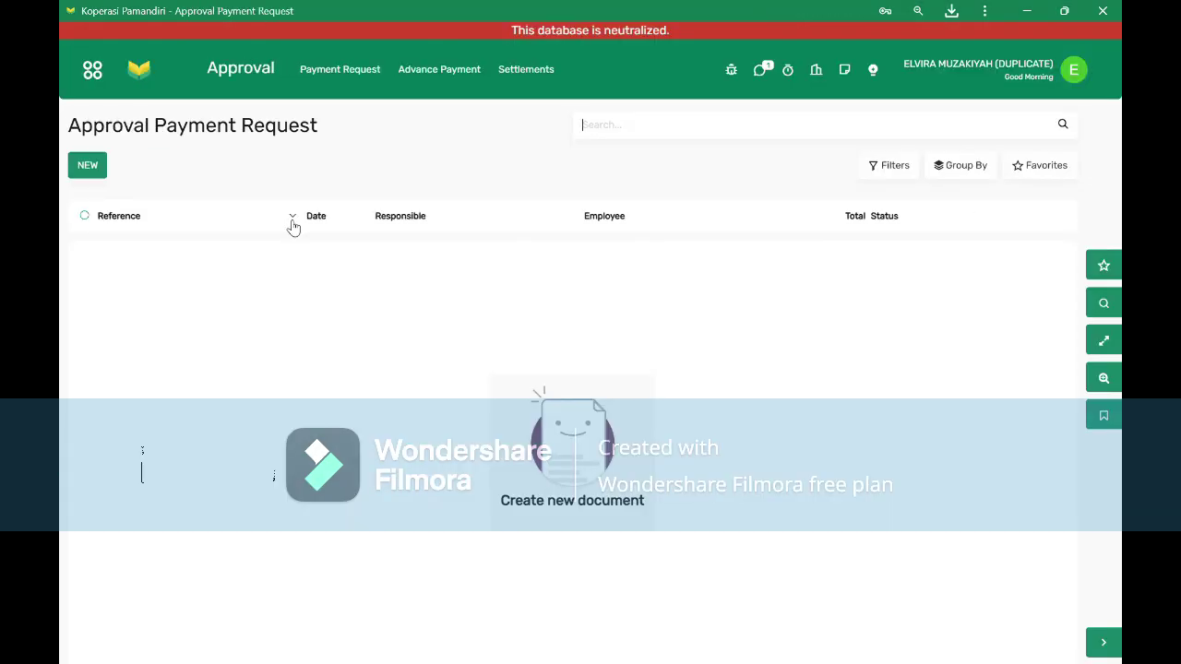
{"action": "left_click", "coordinate": [406, 72]}
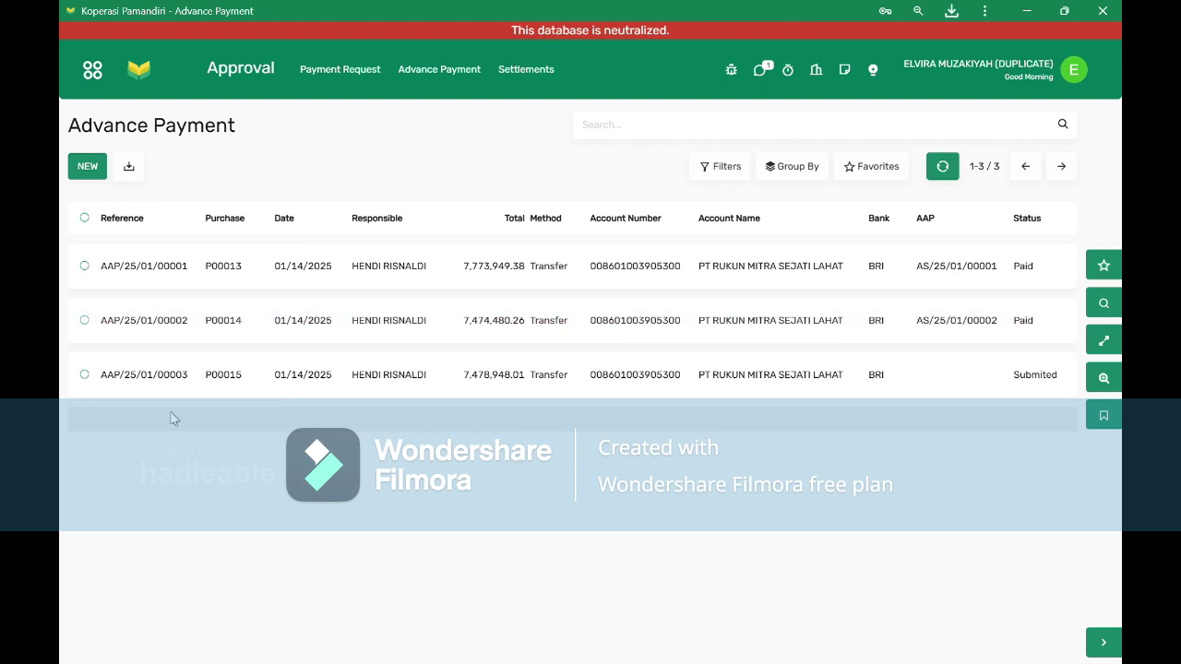
Open AAP/25/01/00003, approve it with note 'oke silahkan dilanjut', and check Approval History.
{"action": "left_click", "coordinate": [162, 375]}
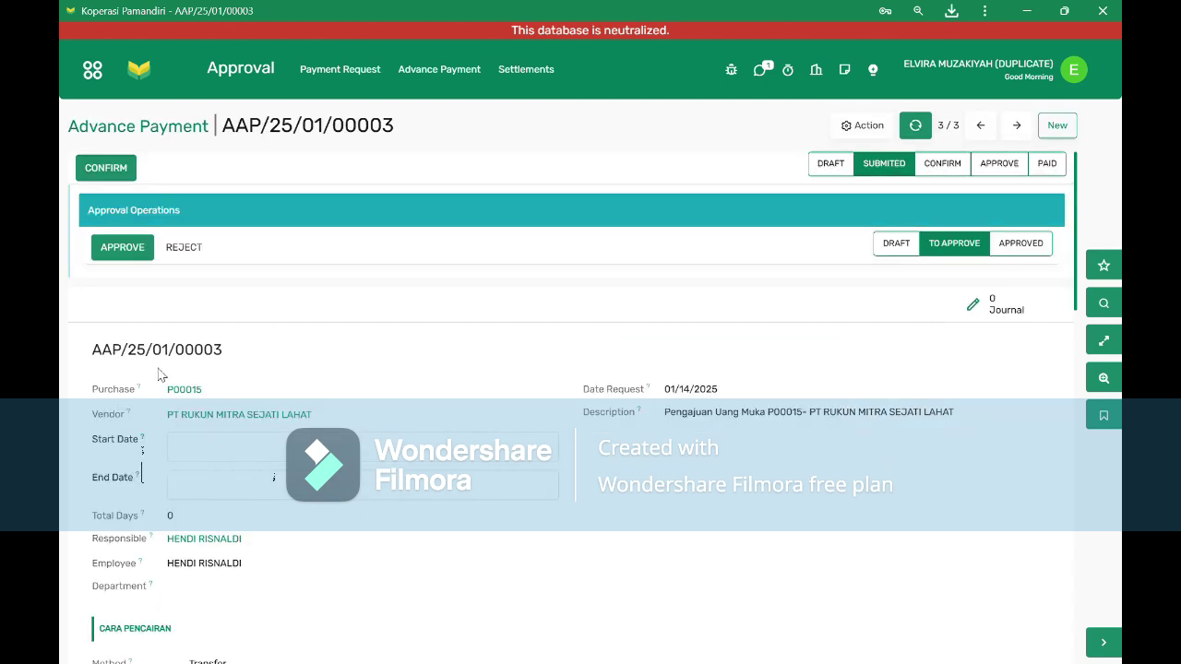
{"action": "scroll", "coordinate": [526, 413], "scroll_direction": "down", "scroll_amount": 10}
{"action": "scroll", "coordinate": [526, 412], "scroll_direction": "up", "scroll_amount": 10}
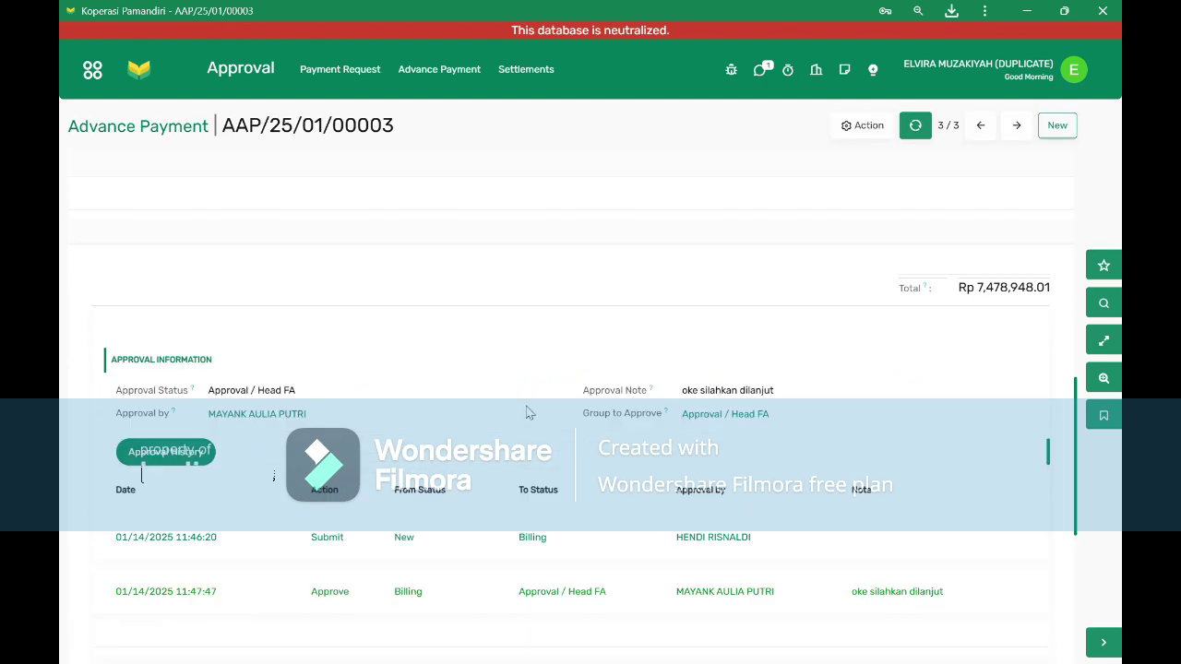
{"action": "left_click", "coordinate": [135, 247]}
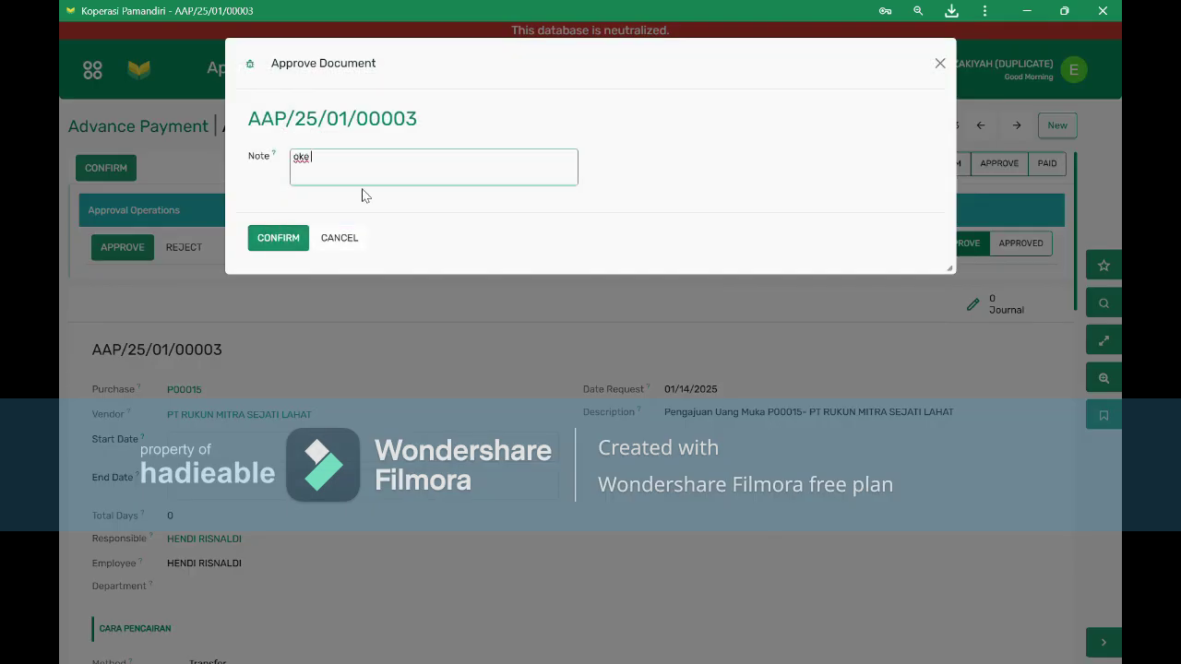
{"action": "type", "text": "oke silahkan dilanjut"}
{"action": "left_click", "coordinate": [276, 239]}
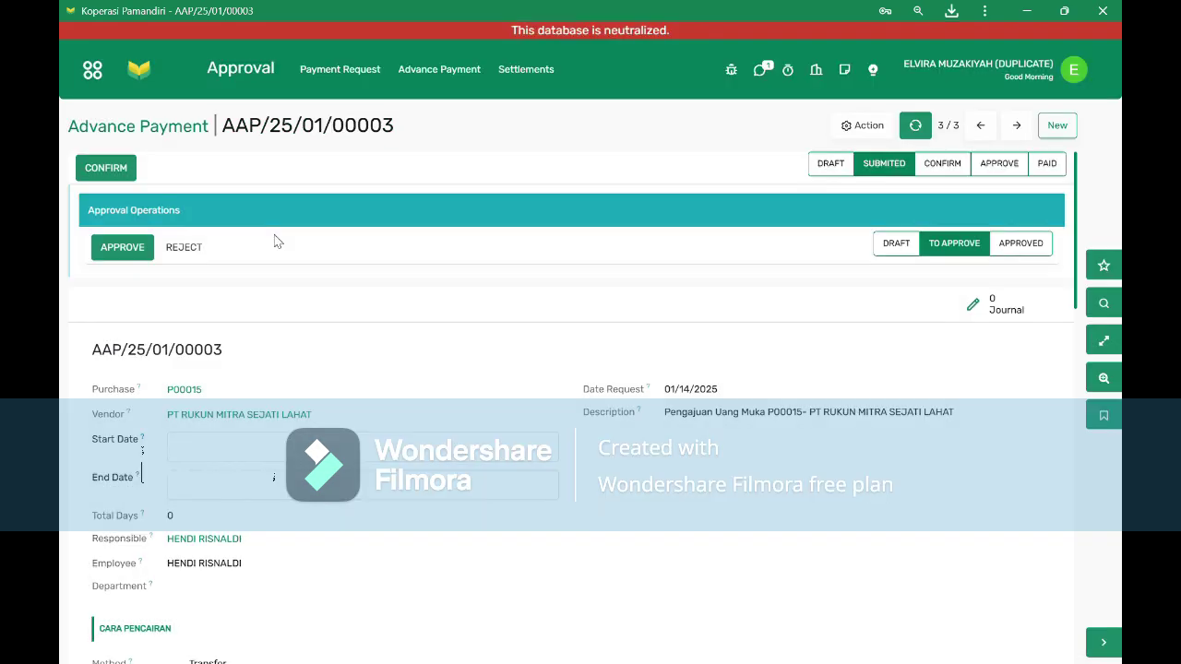
{"action": "scroll", "coordinate": [524, 400], "scroll_direction": "down", "scroll_amount": 10}
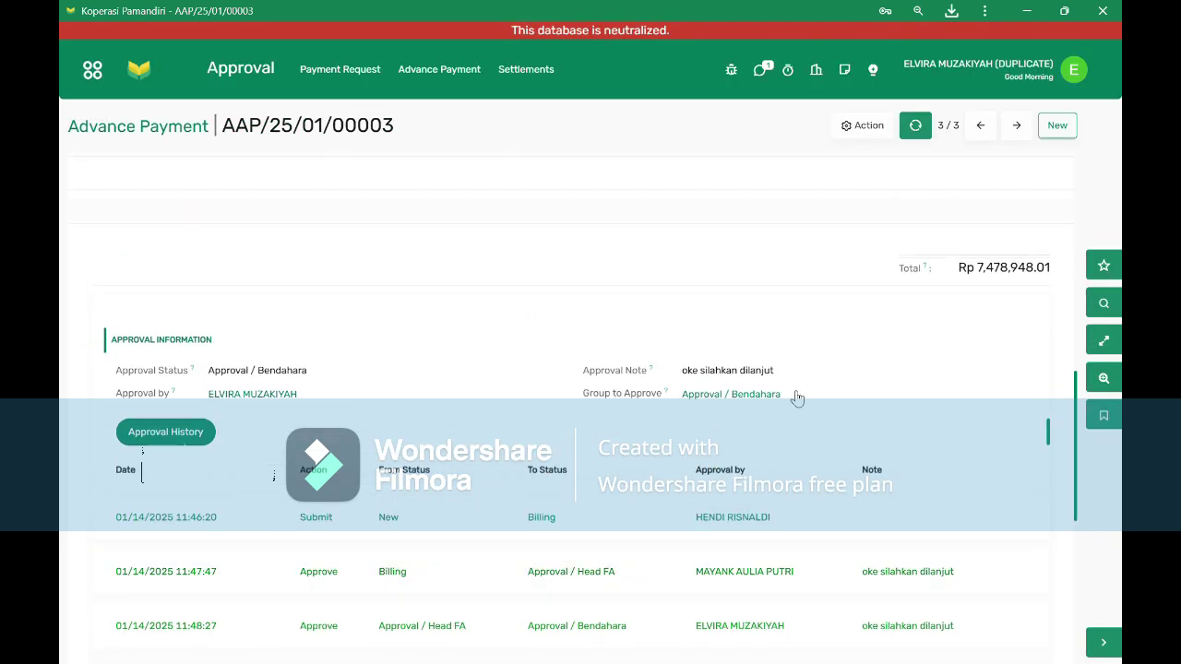
{"action": "scroll", "coordinate": [203, 464], "scroll_direction": "down", "scroll_amount": 5}
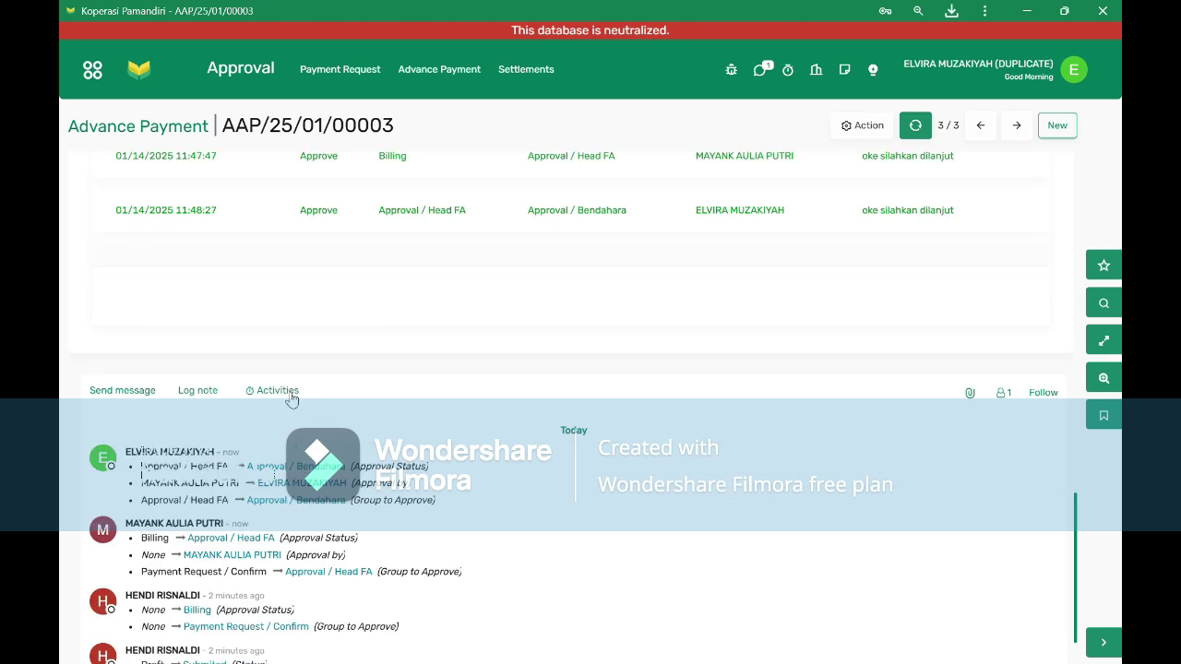
Schedule a To Do for the next approver, due 01/14/2025, noting 'pak minta dibantu UM berikut'.
{"action": "left_click", "coordinate": [280, 392]}
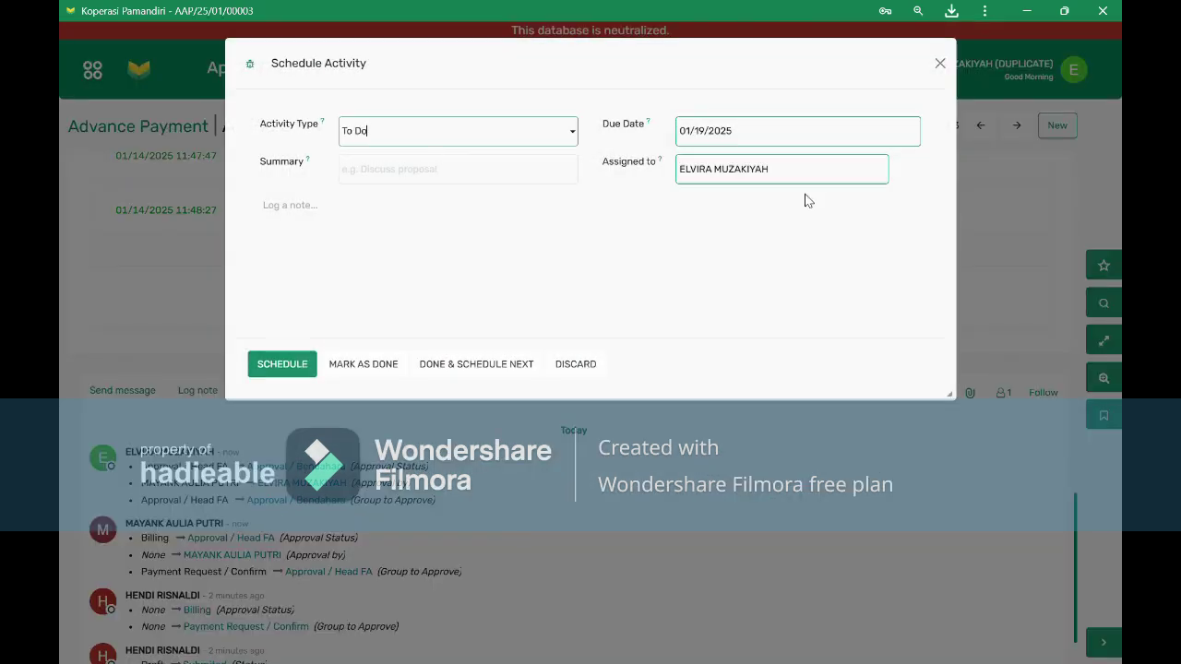
{"action": "left_click_drag", "start_coordinate": [797, 177], "coordinate": [583, 180]}
{"action": "type", "text": "dony"}
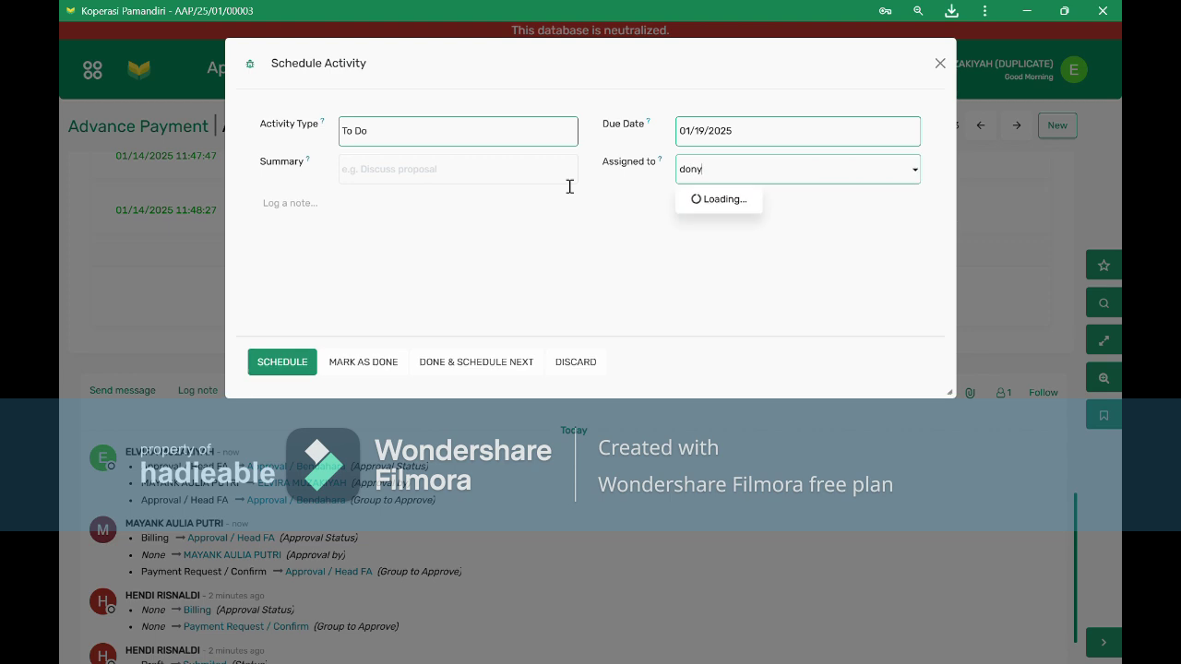
{"action": "left_click", "coordinate": [727, 200]}
{"action": "left_click", "coordinate": [747, 130]}
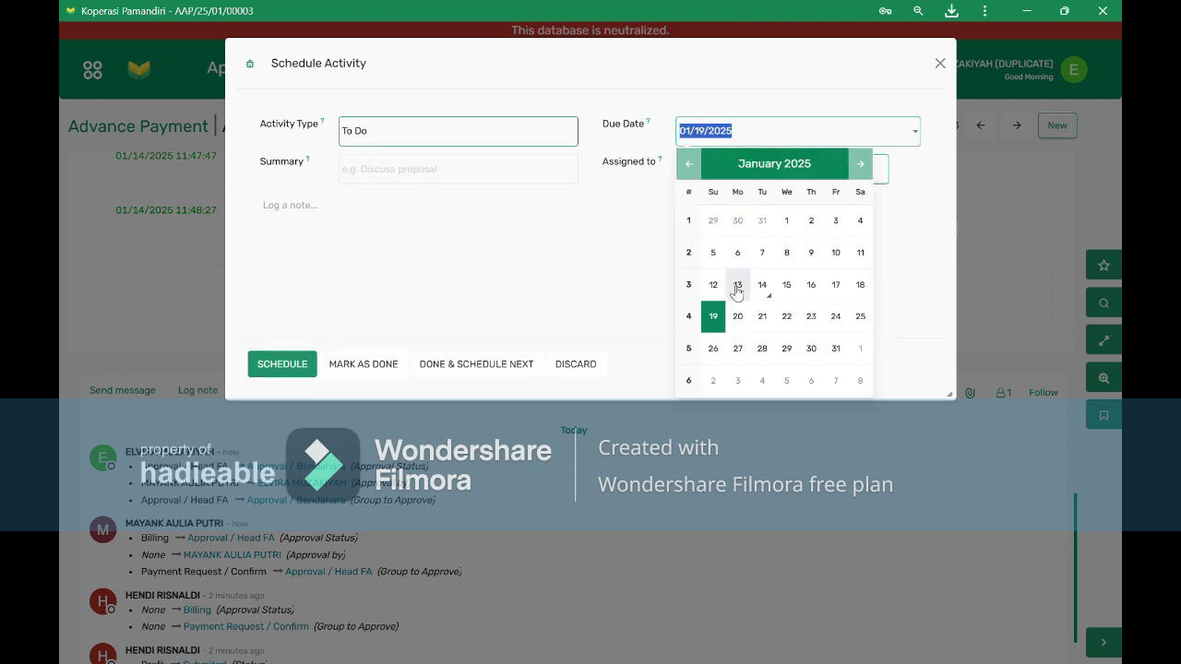
{"action": "left_click", "coordinate": [765, 293]}
{"action": "left_click", "coordinate": [458, 293]}
{"action": "type", "text": "p"}
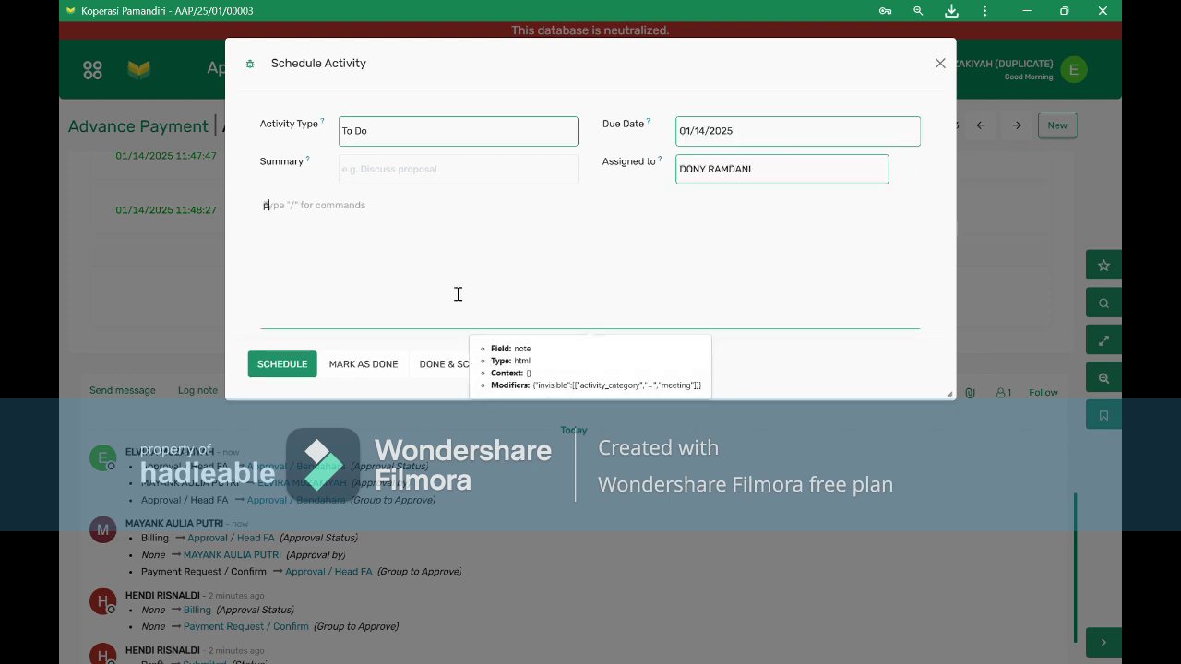
{"action": "type", "text": "ak minta dibantu UM beri"}
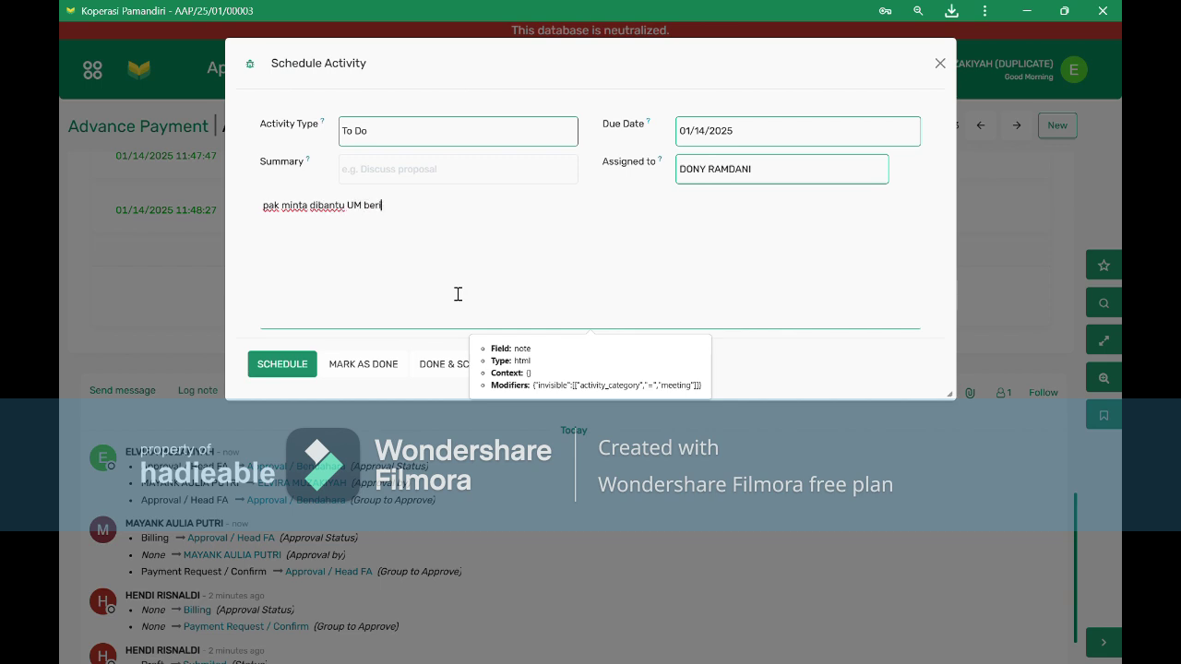
{"action": "type", "text": "kut"}
{"action": "left_click", "coordinate": [296, 366]}
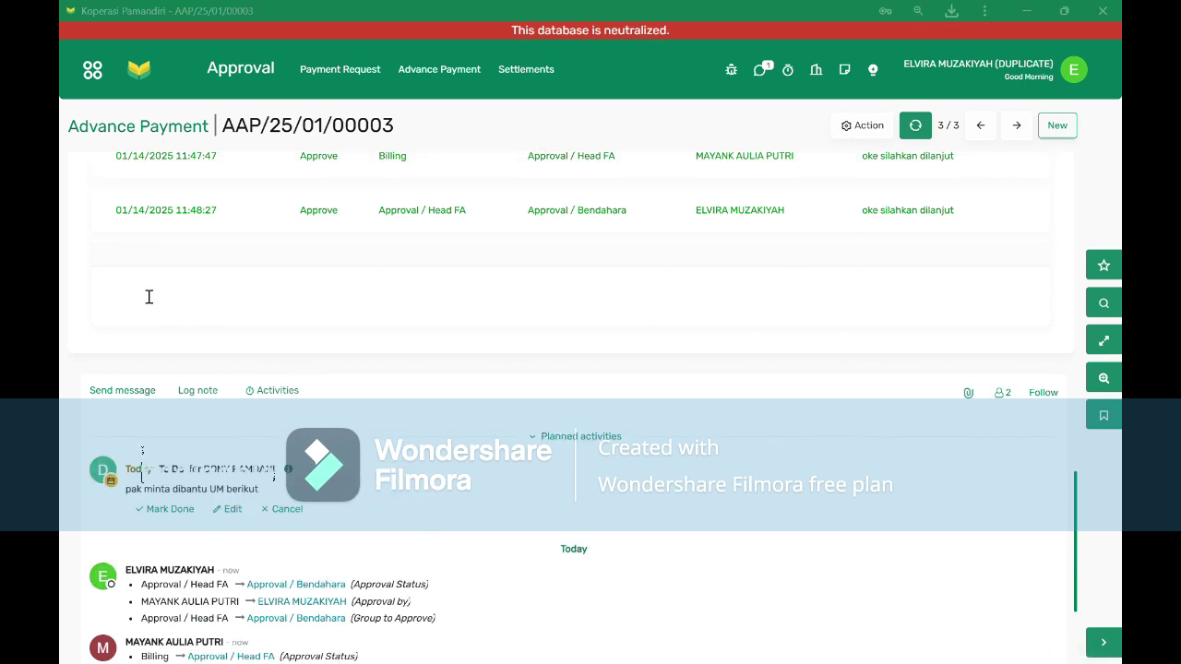
Log out and sign in with the assigned approver's login and password.
{"action": "left_click", "coordinate": [950, 70]}
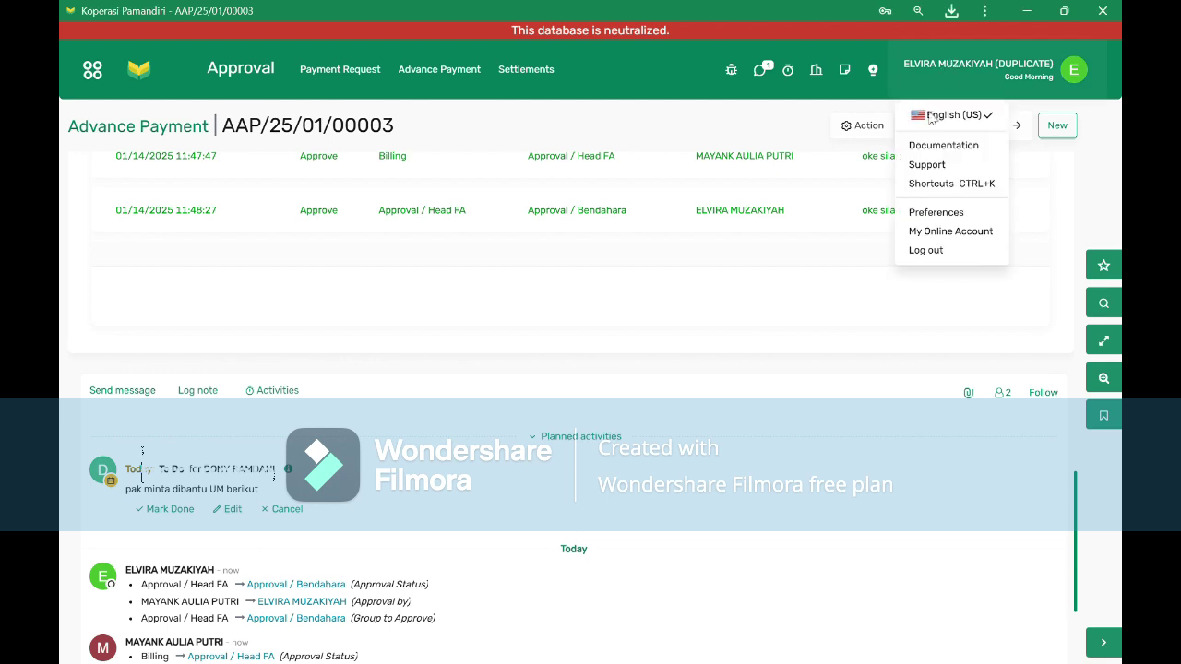
{"action": "left_click", "coordinate": [934, 253]}
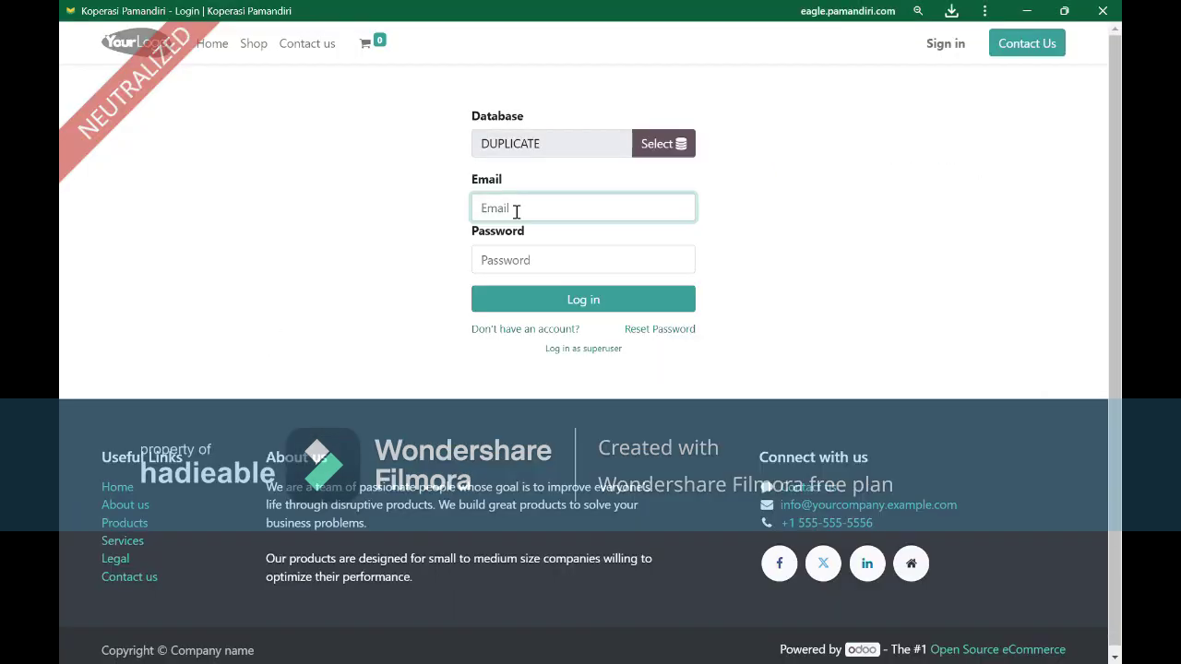
{"action": "type", "text": "5008021"}
{"action": "left_click", "coordinate": [570, 265]}
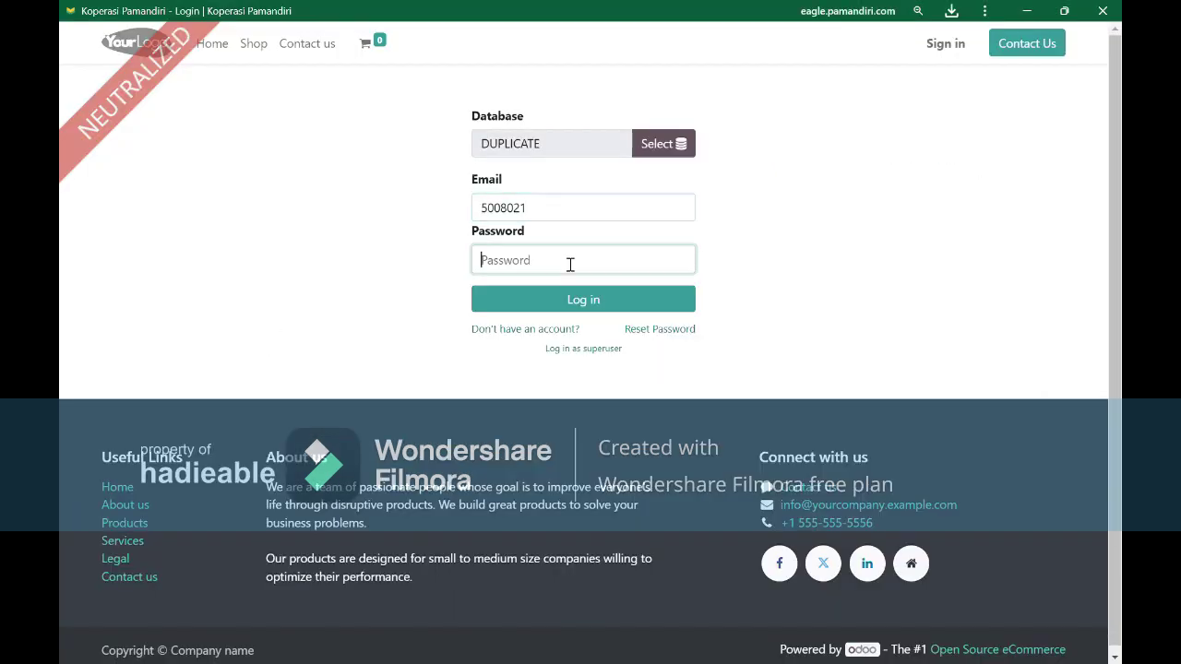
{"action": "type", "text": "••••••••••"}
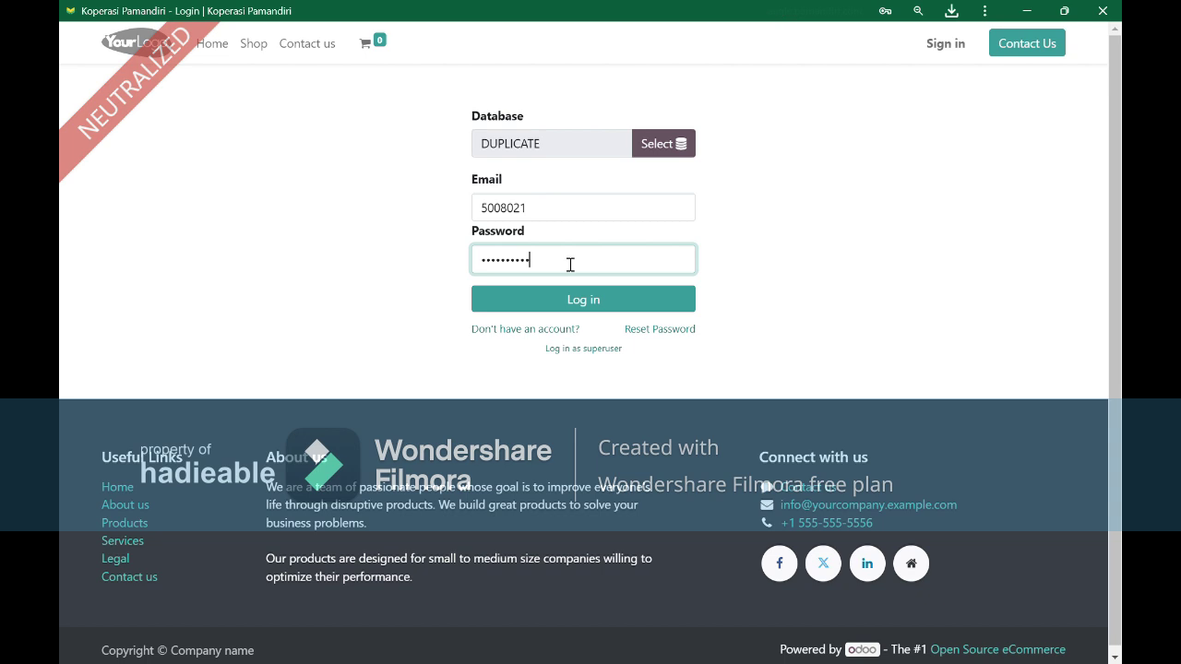
{"action": "left_click", "coordinate": [586, 302]}
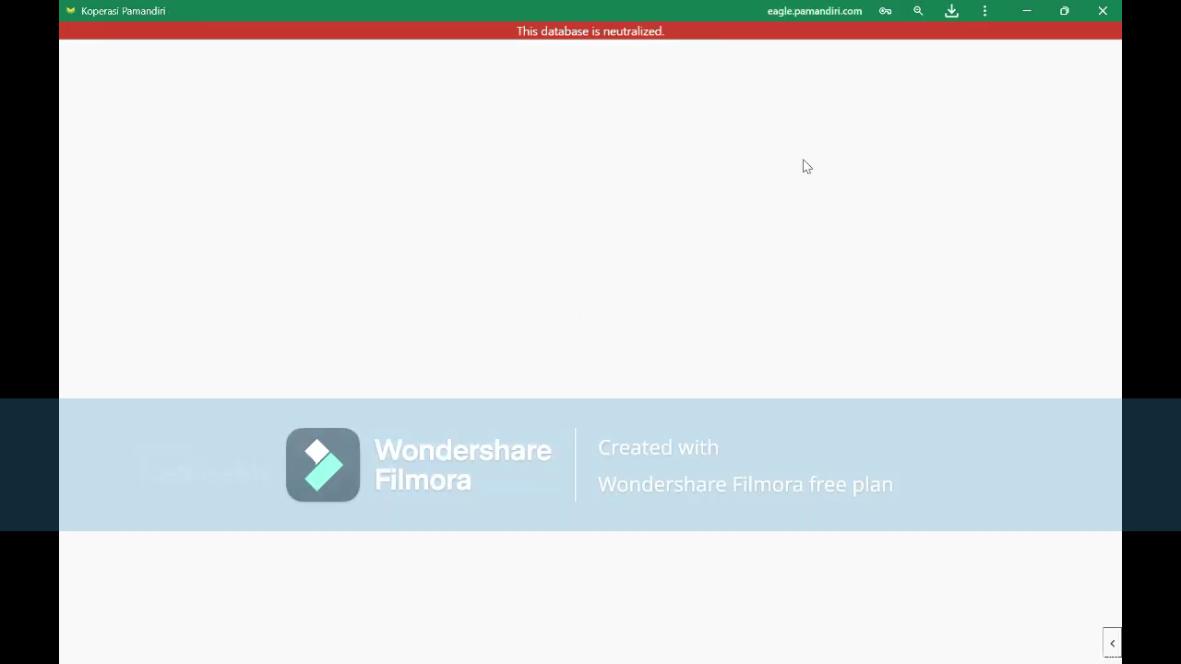
Open AAP/25/01/00003 from today's payment.request activities and review the form.
{"action": "left_click", "coordinate": [810, 70]}
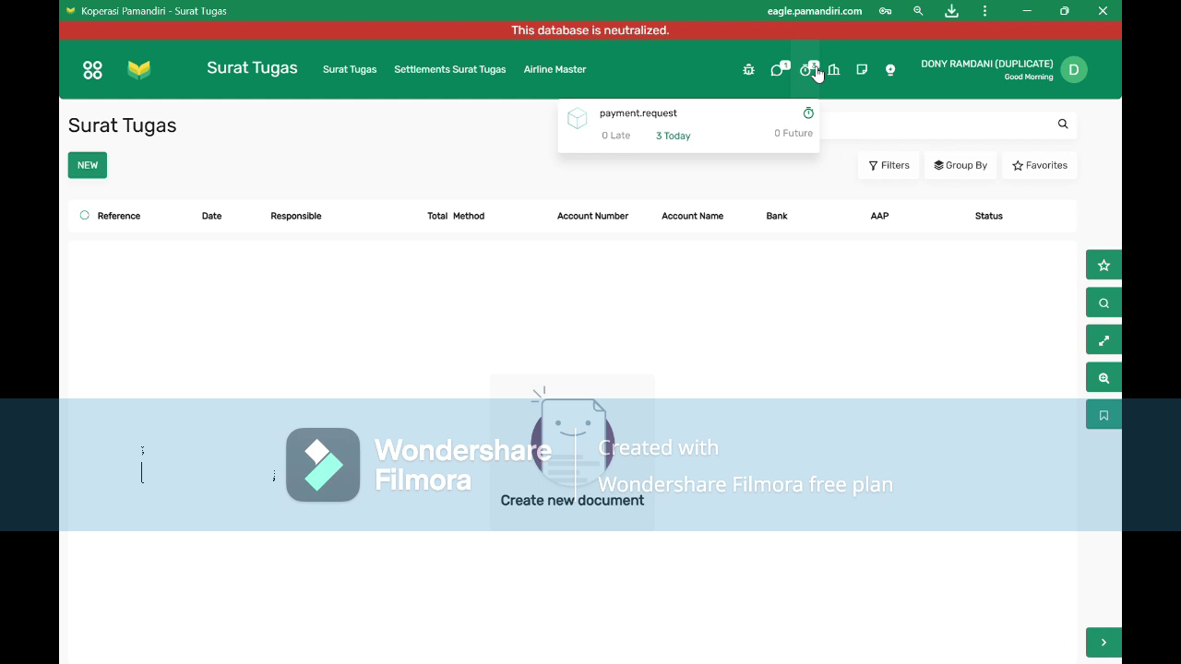
{"action": "left_click", "coordinate": [754, 123]}
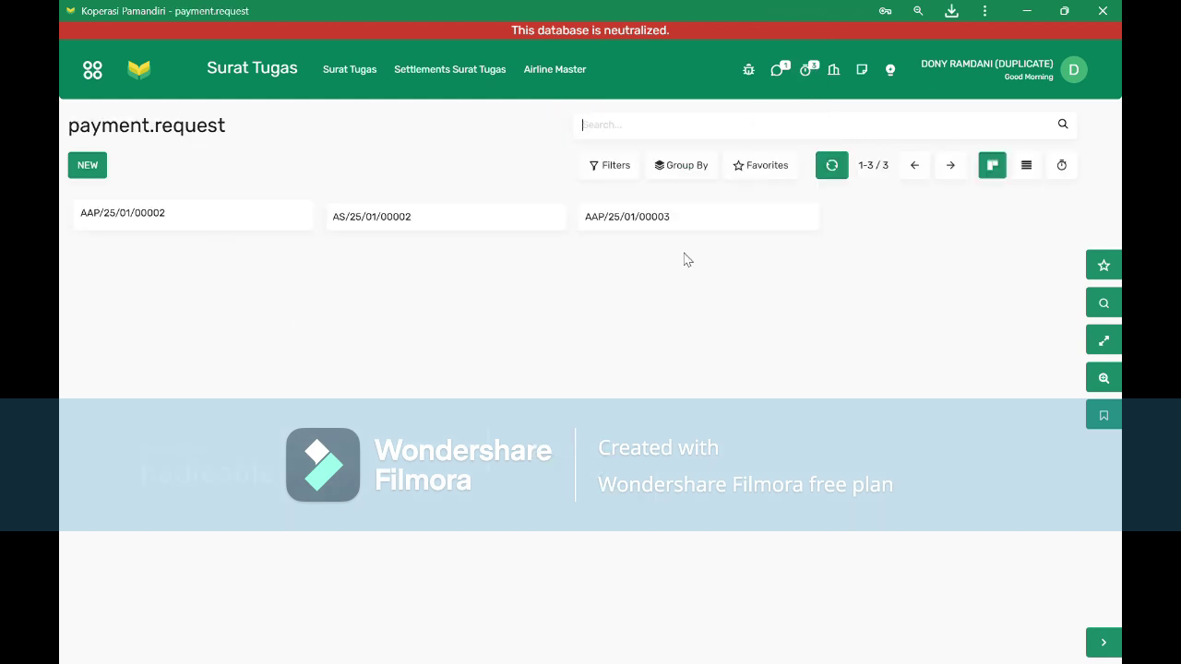
{"action": "left_click", "coordinate": [709, 221]}
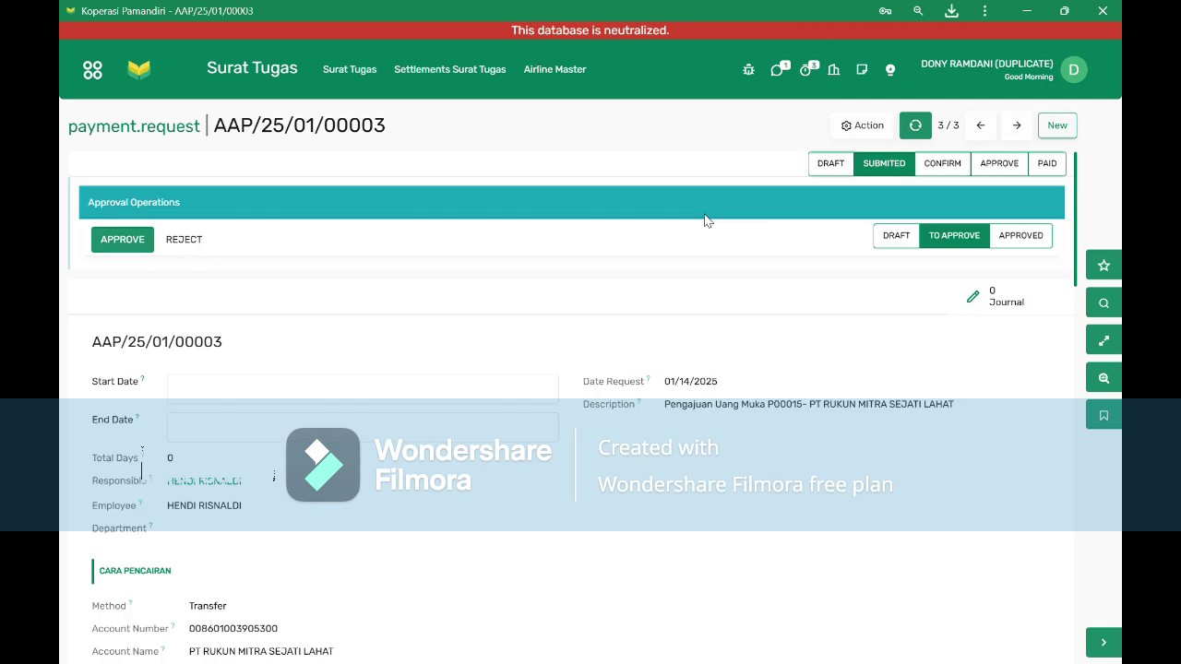
{"action": "scroll", "coordinate": [590, 397], "scroll_direction": "down", "scroll_amount": 5}
{"action": "scroll", "coordinate": [591, 407], "scroll_direction": "up", "scroll_amount": 5}
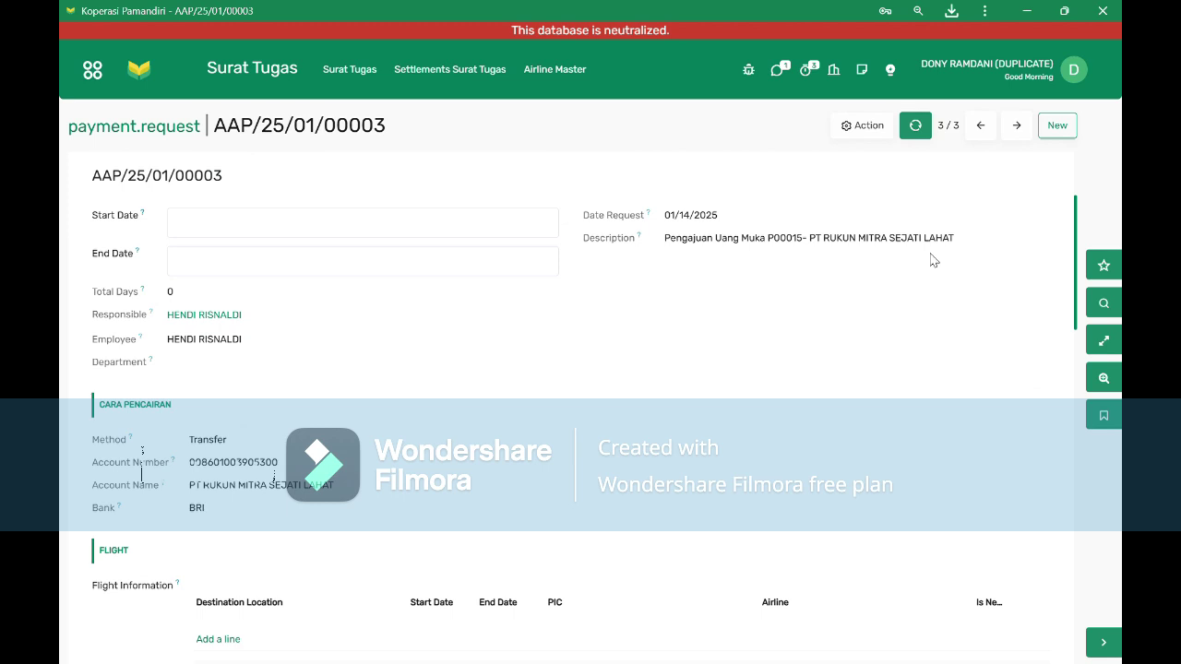
{"action": "scroll", "coordinate": [556, 409], "scroll_direction": "down", "scroll_amount": 5}
{"action": "scroll", "coordinate": [556, 412], "scroll_direction": "up", "scroll_amount": 1}
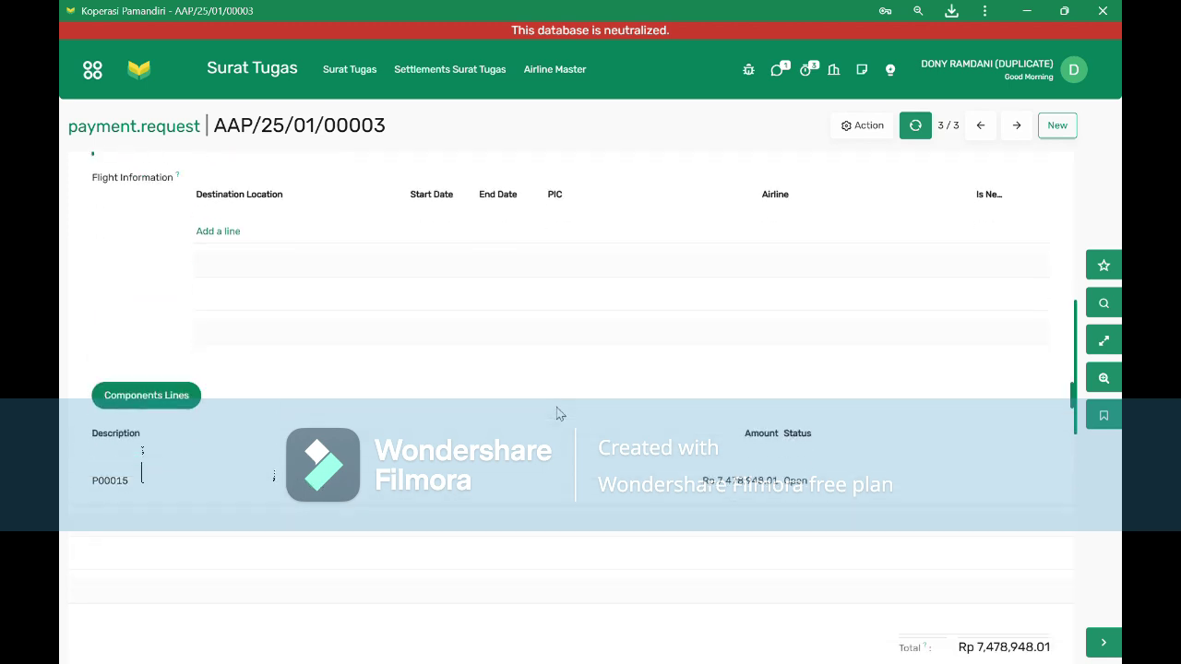
{"action": "scroll", "coordinate": [556, 413], "scroll_direction": "up", "scroll_amount": 5}
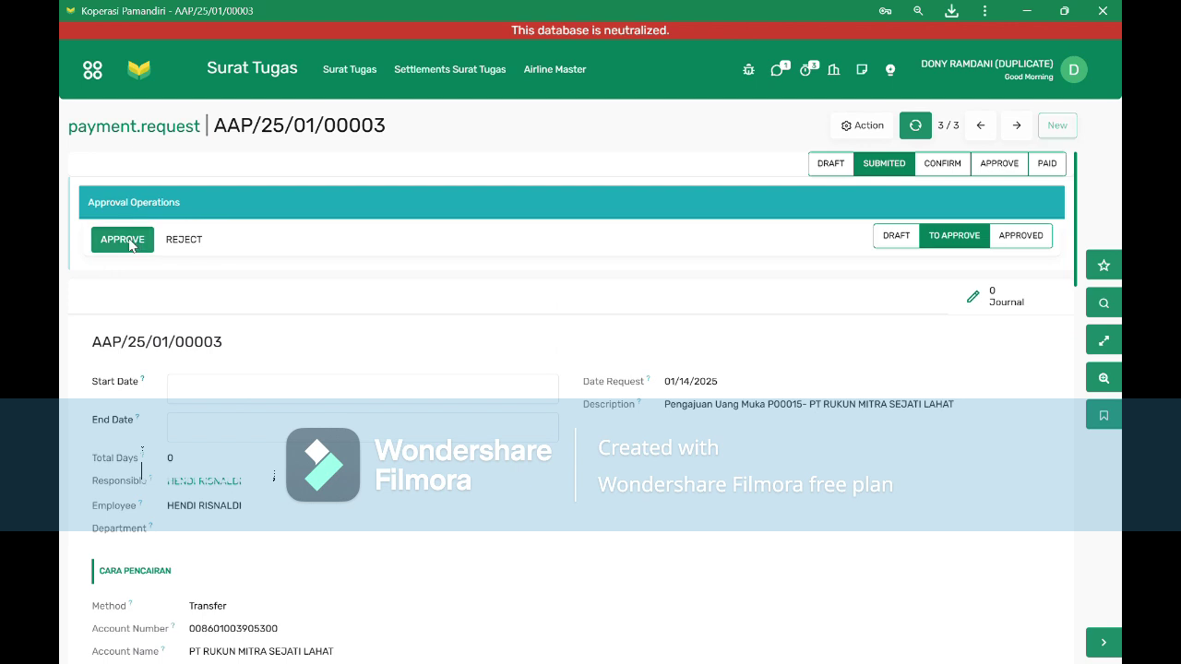
Approve AAP/25/01/00003 with the note 'silahkan diproses'.
{"action": "left_click", "coordinate": [121, 239]}
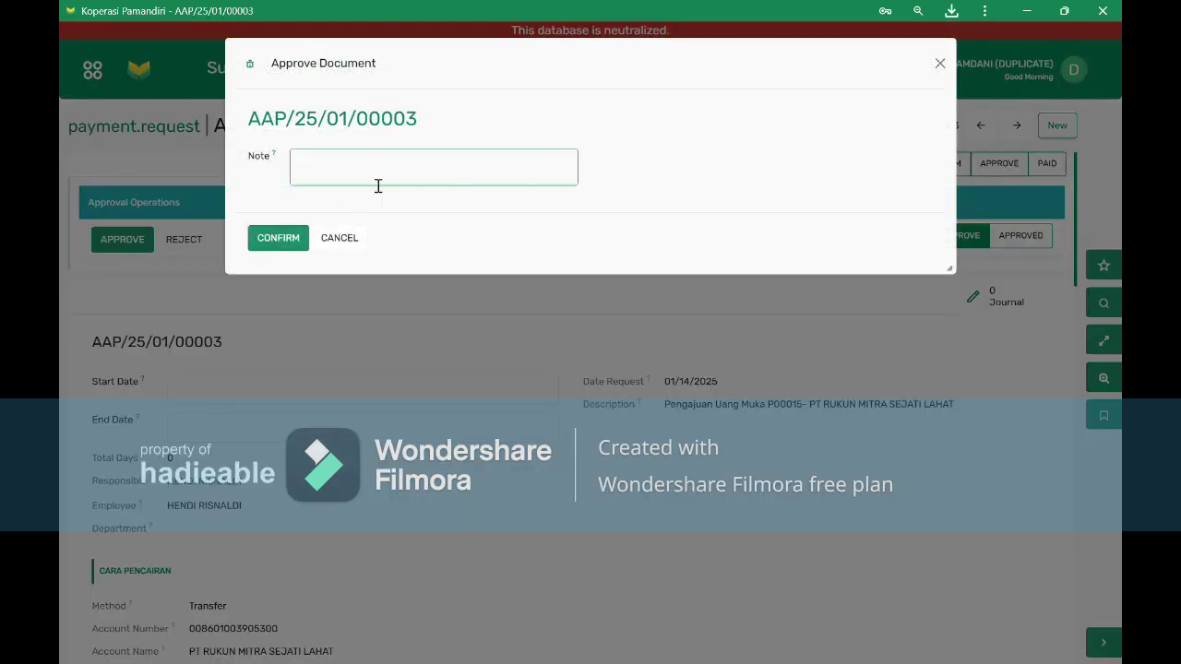
{"action": "type", "text": "silahkan diproses"}
{"action": "left_click", "coordinate": [279, 238]}
Review the now fully Approved form, then log out of Odoo.
{"action": "scroll", "coordinate": [314, 343], "scroll_direction": "down", "scroll_amount": 5}
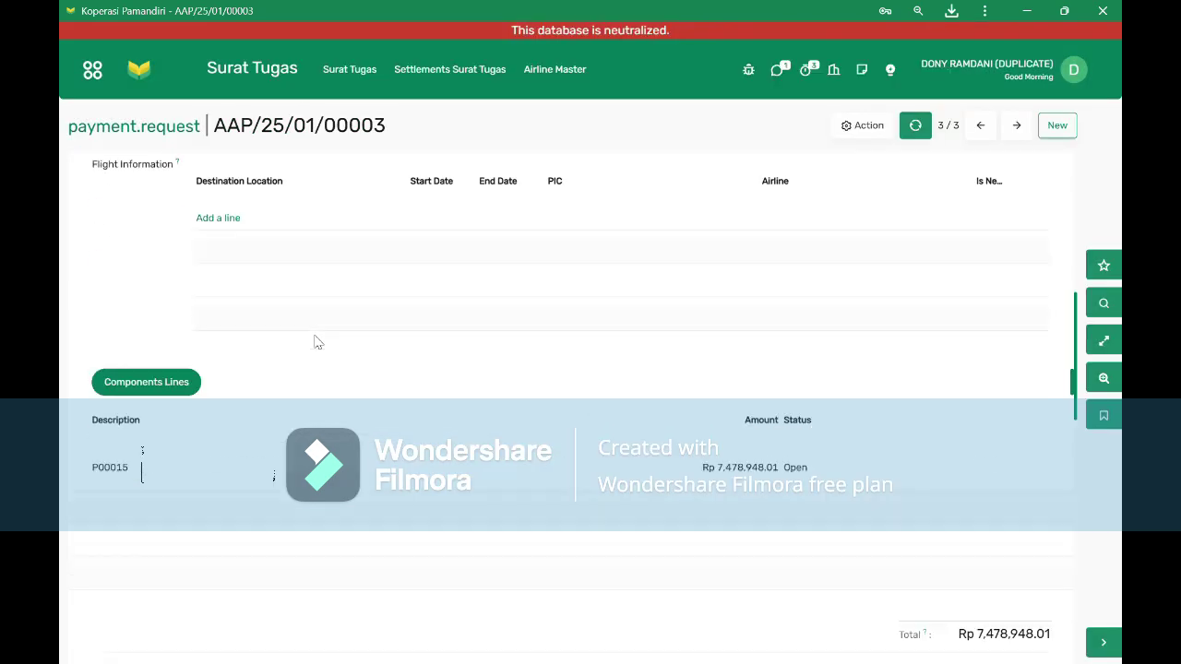
{"action": "scroll", "coordinate": [314, 342], "scroll_direction": "down", "scroll_amount": 10}
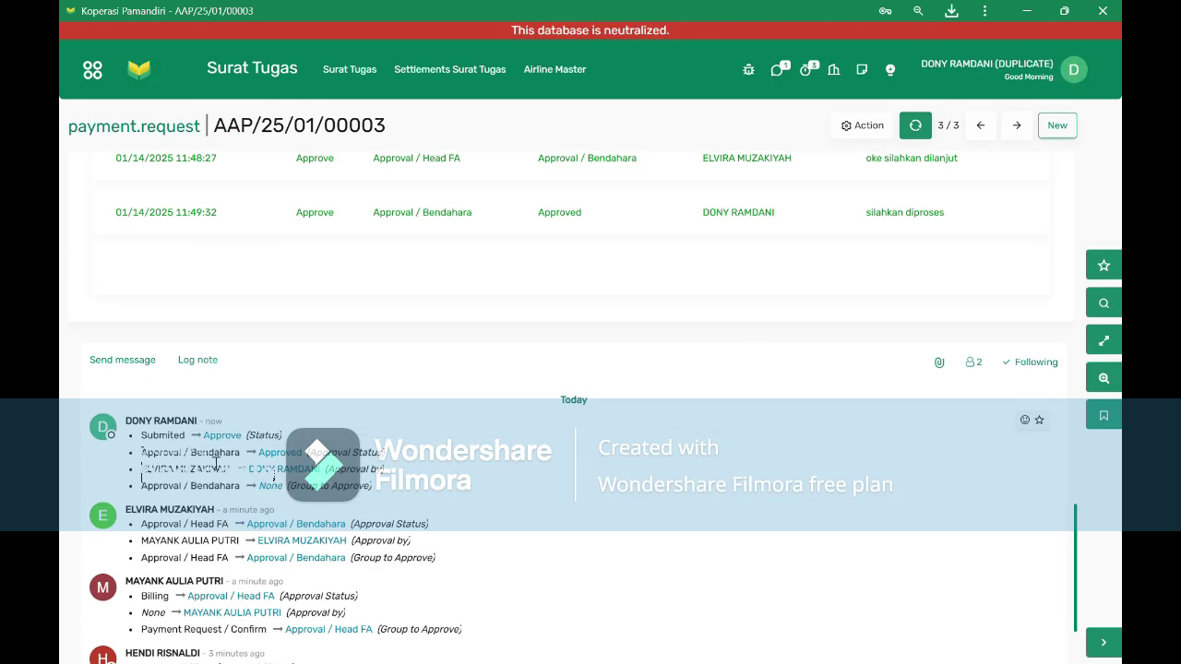
{"action": "scroll", "coordinate": [277, 387], "scroll_direction": "down", "scroll_amount": 2}
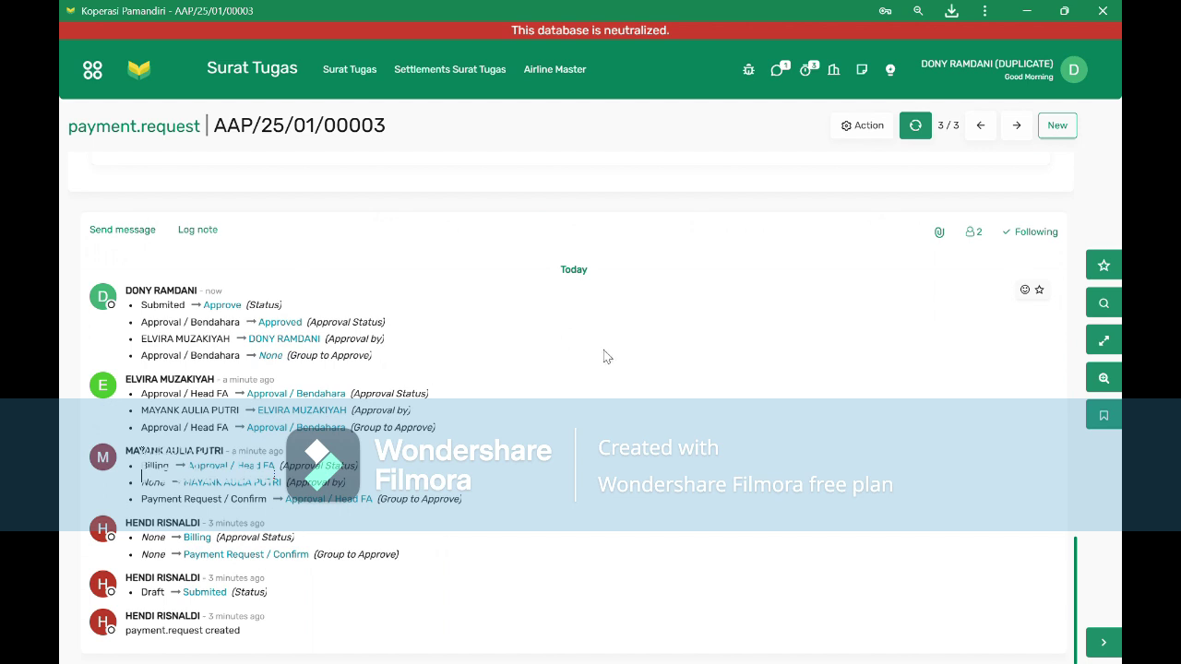
{"action": "scroll", "coordinate": [606, 357], "scroll_direction": "up", "scroll_amount": 12}
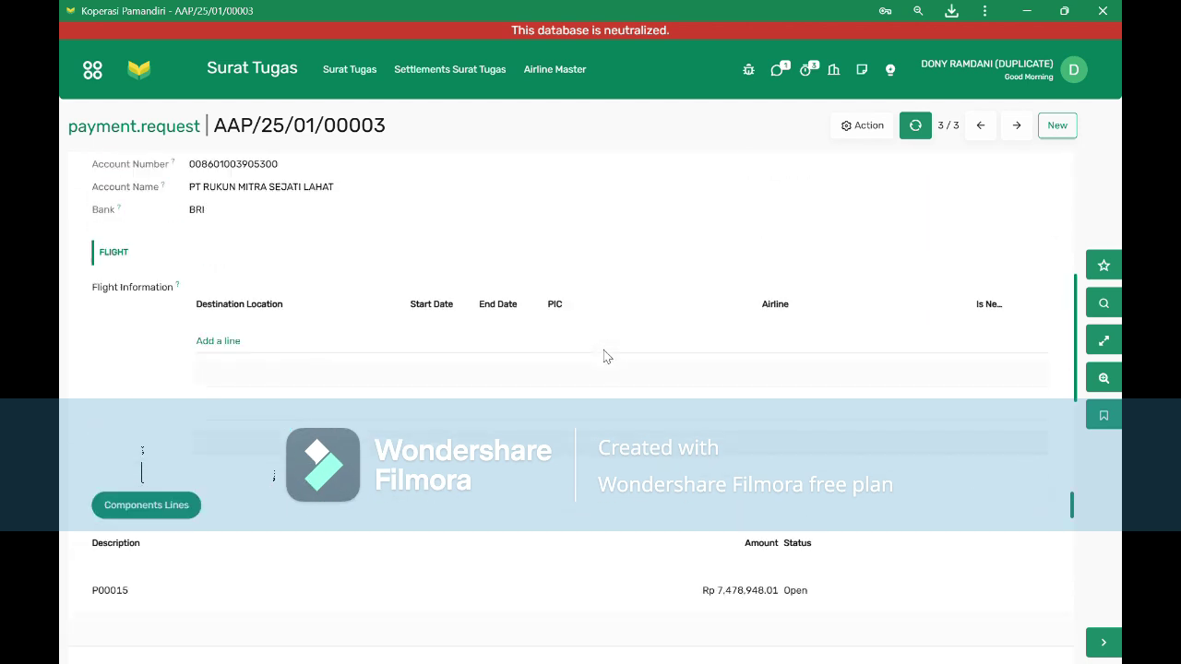
{"action": "scroll", "coordinate": [606, 357], "scroll_direction": "down", "scroll_amount": 6}
{"action": "scroll", "coordinate": [601, 403], "scroll_direction": "up", "scroll_amount": 10}
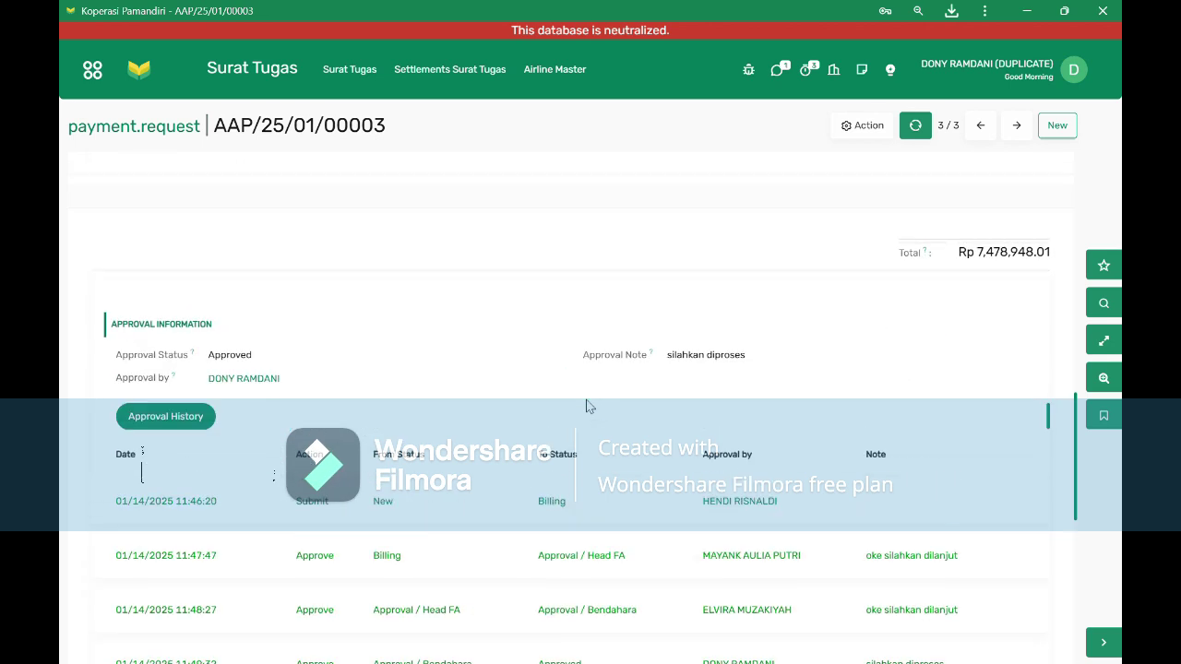
{"action": "scroll", "coordinate": [575, 414], "scroll_direction": "up", "scroll_amount": 1}
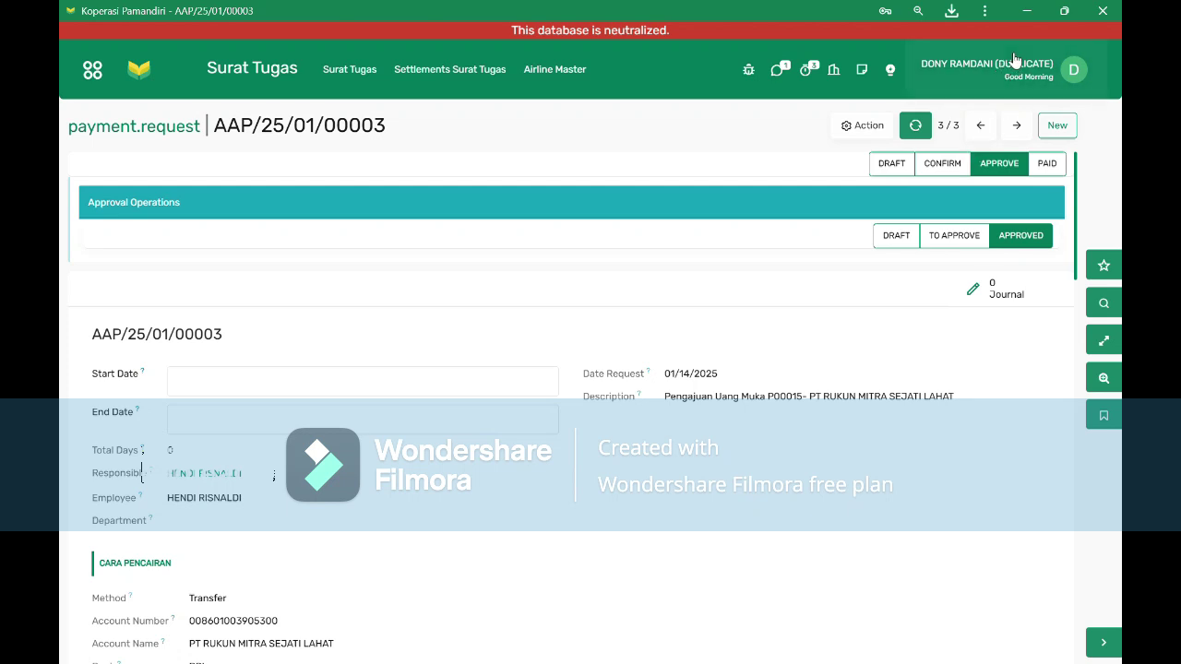
{"action": "left_click", "coordinate": [1013, 60]}
{"action": "left_click", "coordinate": [959, 256]}
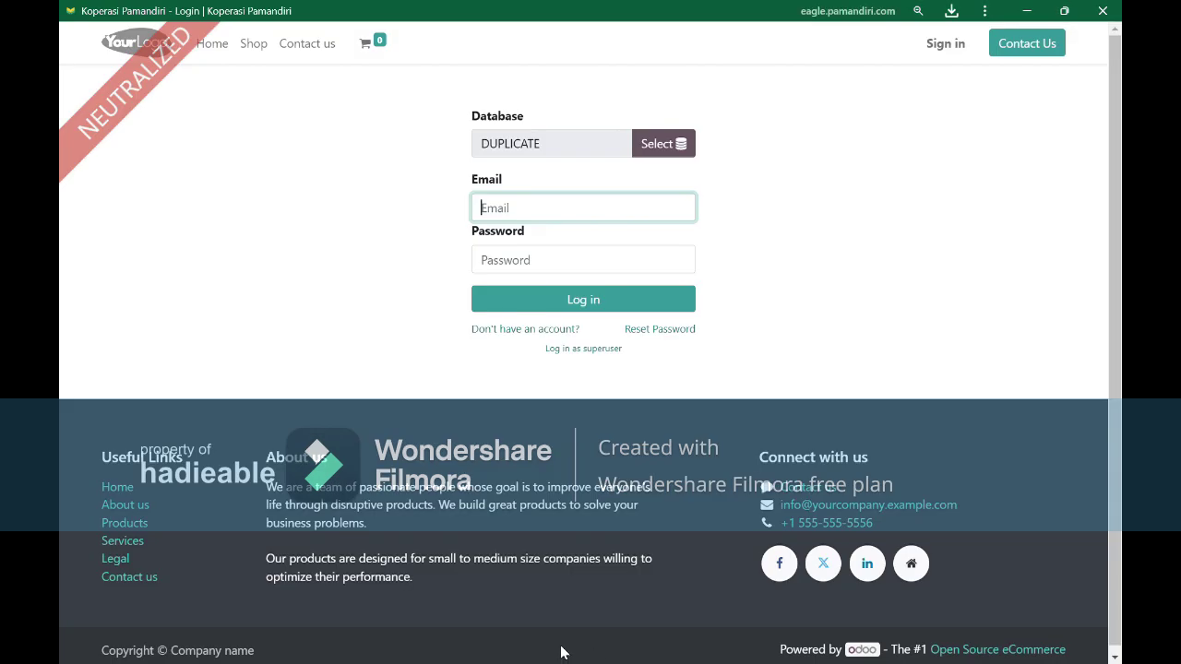
Sign in as the accounting user with the pasted login and password.
{"action": "left_click", "coordinate": [347, 655]}
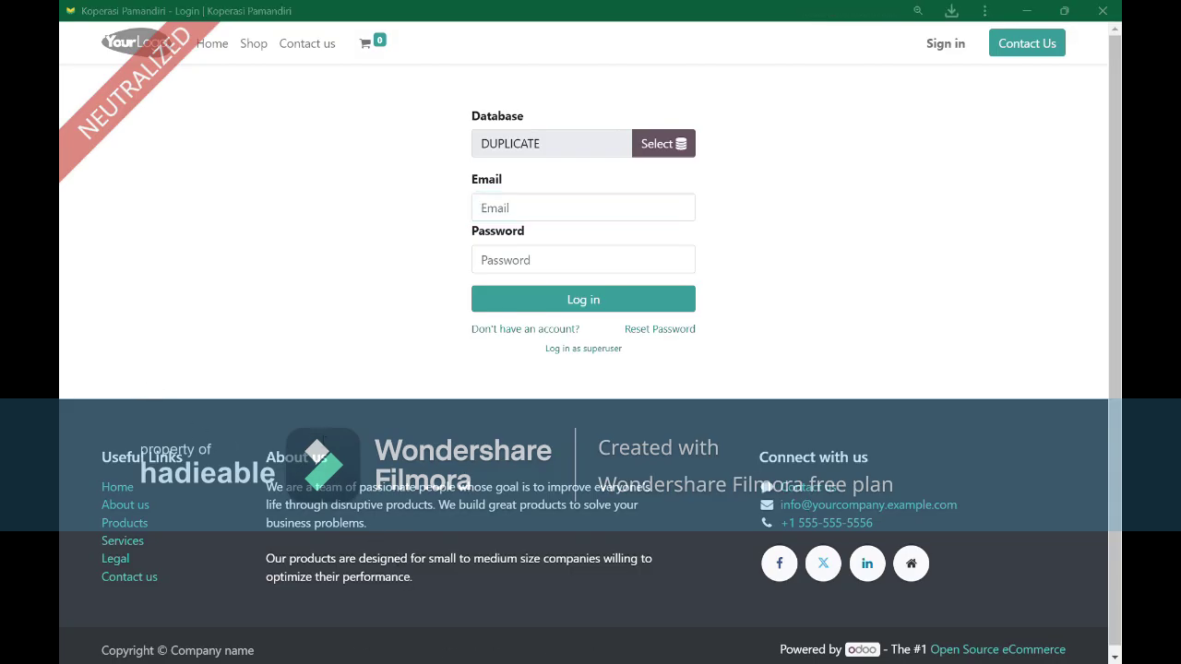
{"action": "key", "text": "alt+Tab"}
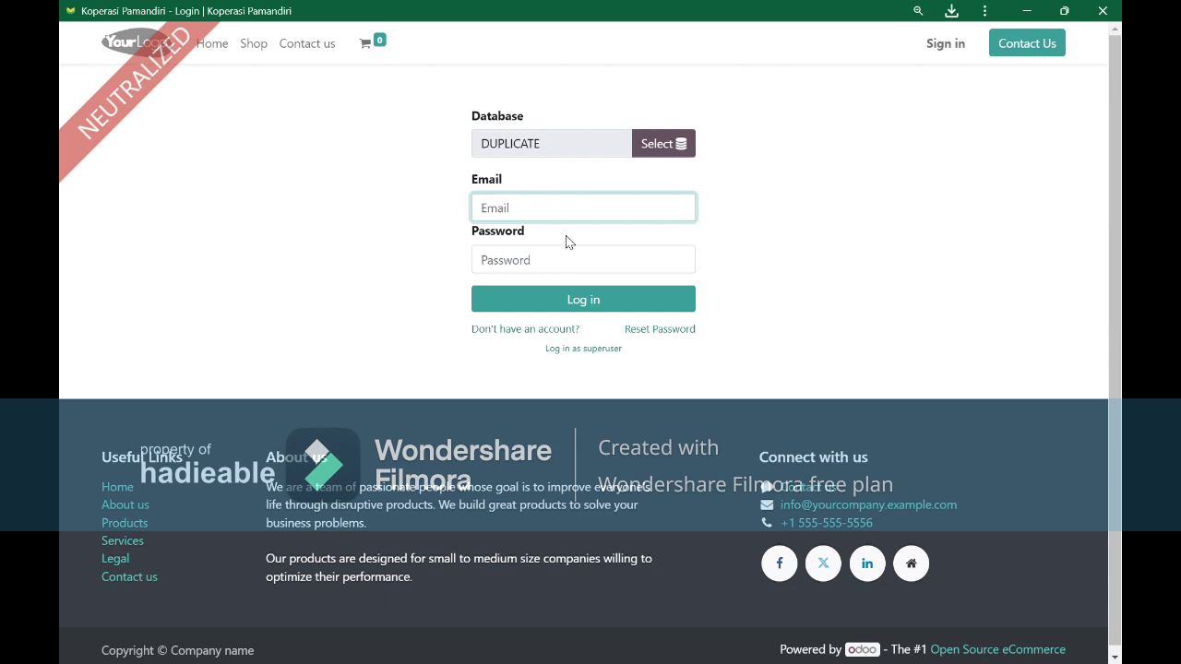
{"action": "key", "text": "ctrl+v"}
{"action": "left_click", "coordinate": [559, 267]}
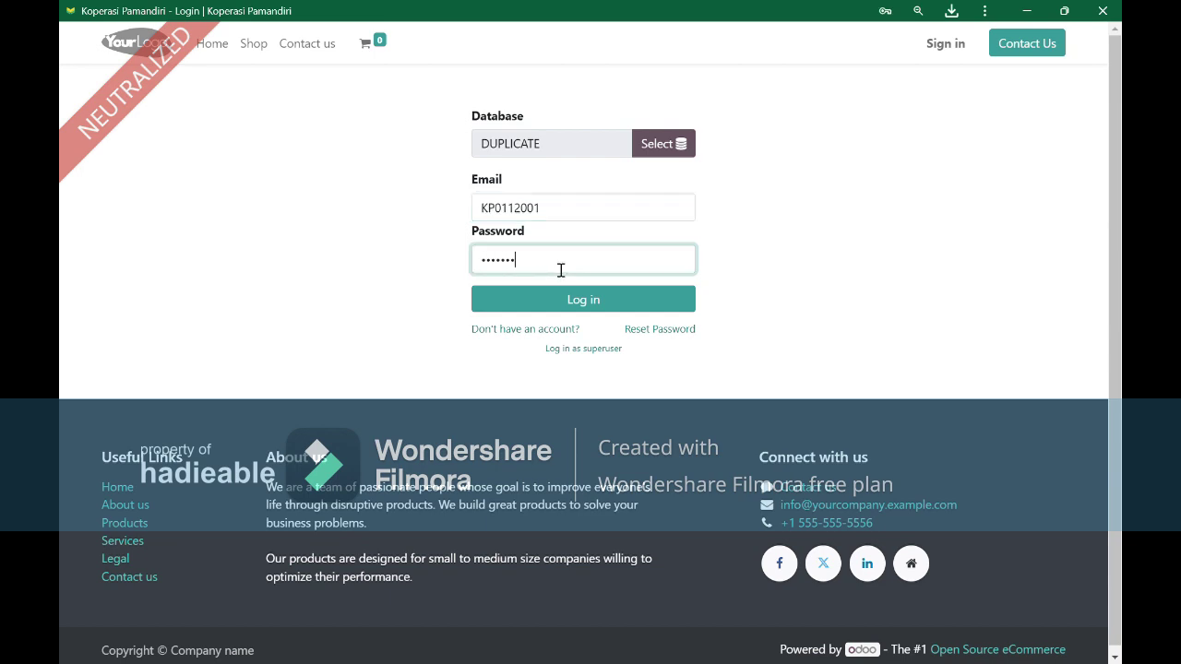
{"action": "left_click", "coordinate": [570, 301]}
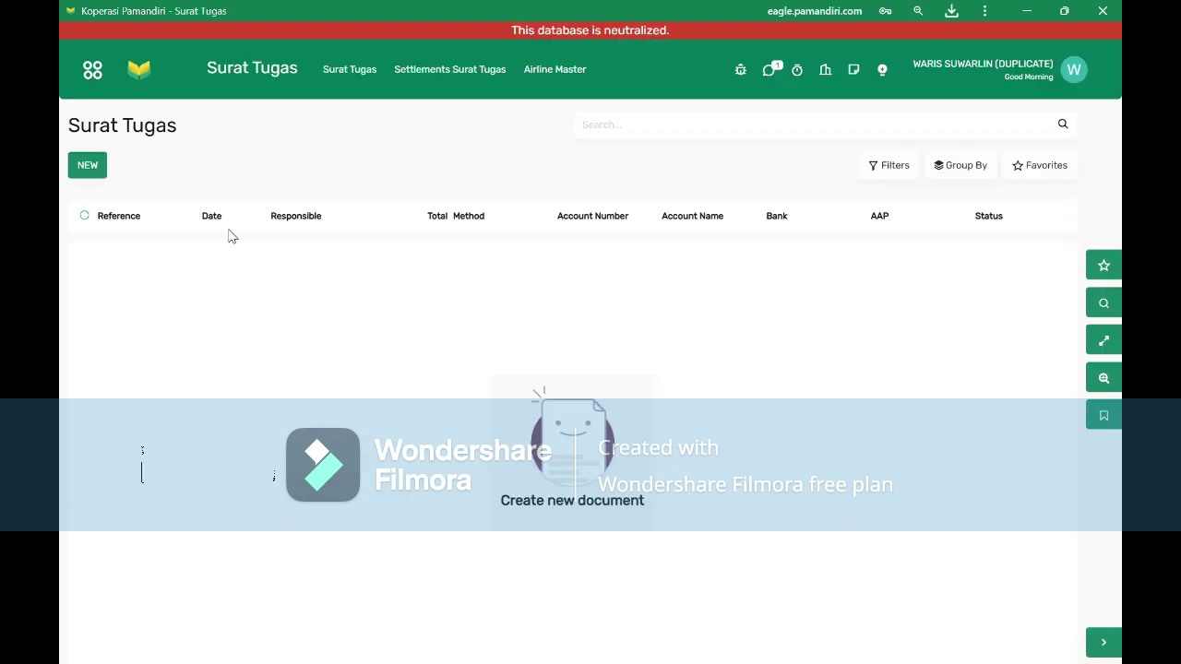
In Accounting, open the Bank BNI Retail journal's Transactions.
{"action": "left_click", "coordinate": [95, 72]}
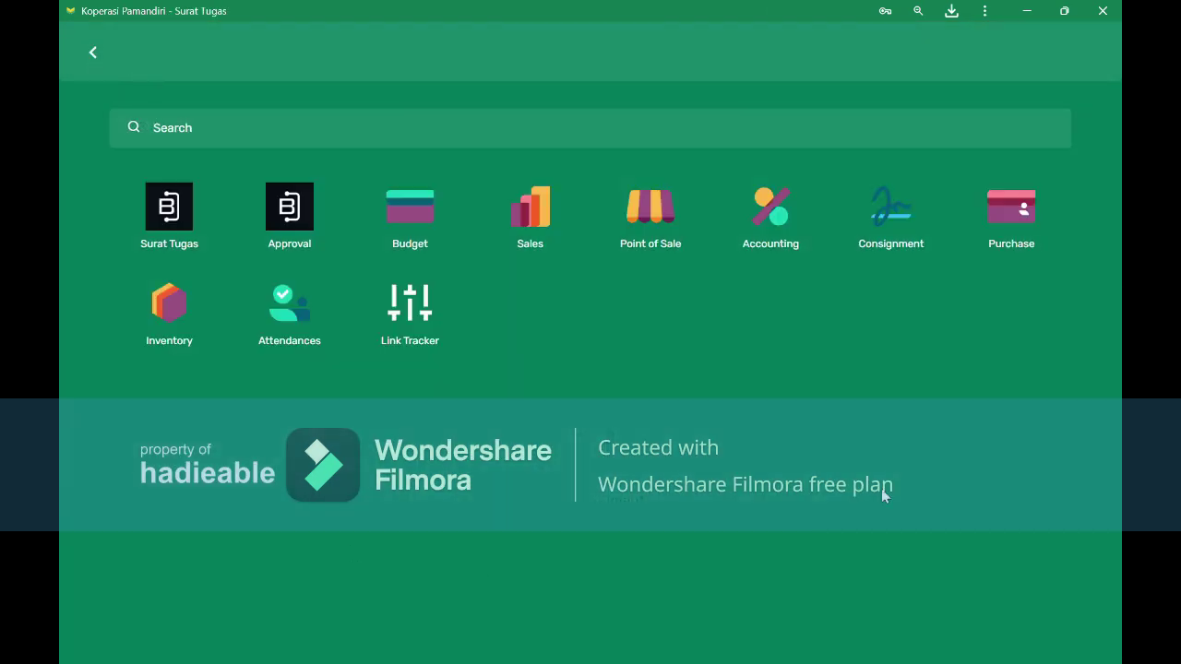
{"action": "left_click", "coordinate": [782, 219]}
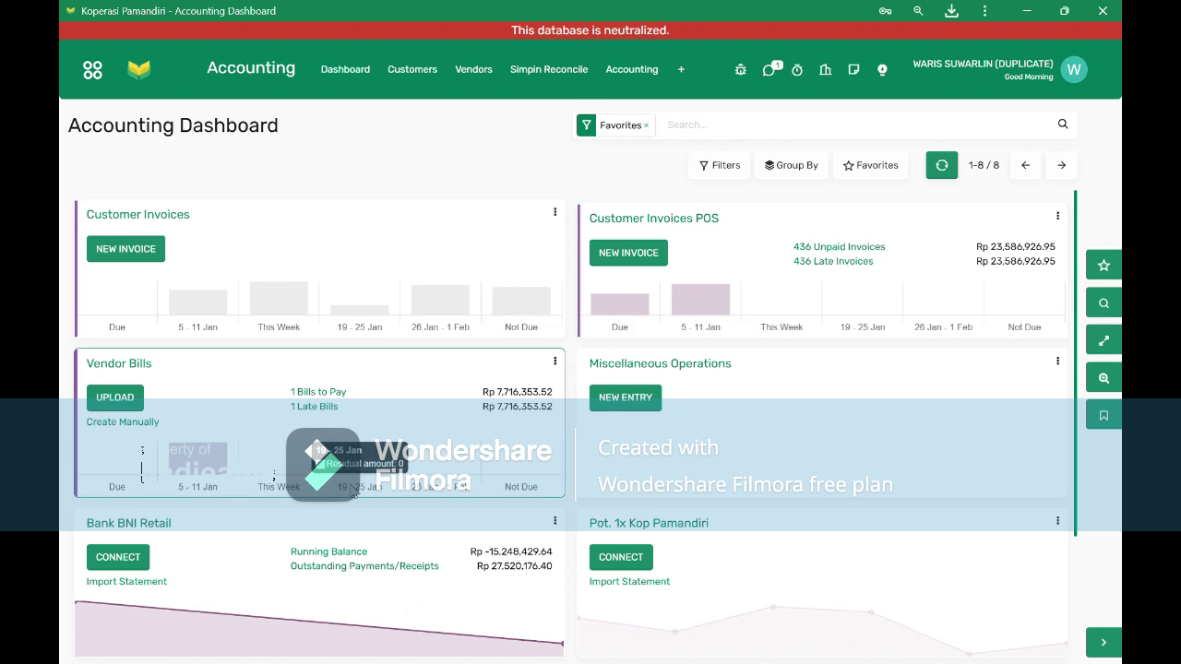
{"action": "scroll", "coordinate": [142, 452], "scroll_direction": "down", "scroll_amount": 1}
{"action": "scroll", "coordinate": [141, 452], "scroll_direction": "down", "scroll_amount": 2}
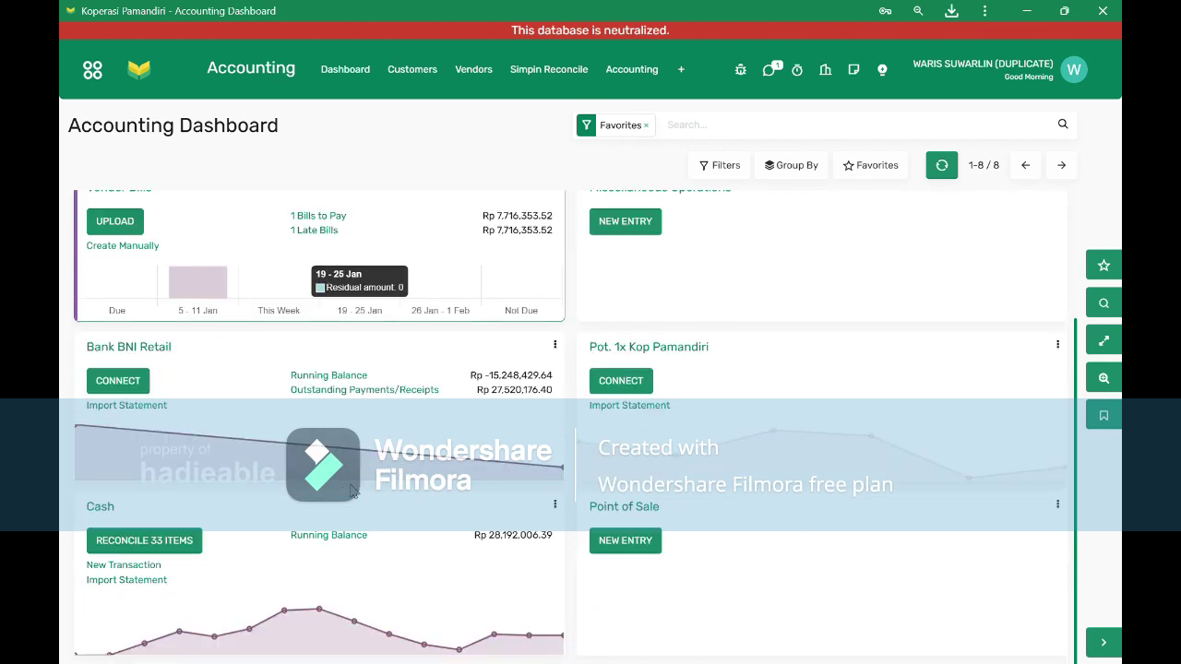
{"action": "left_click", "coordinate": [556, 352]}
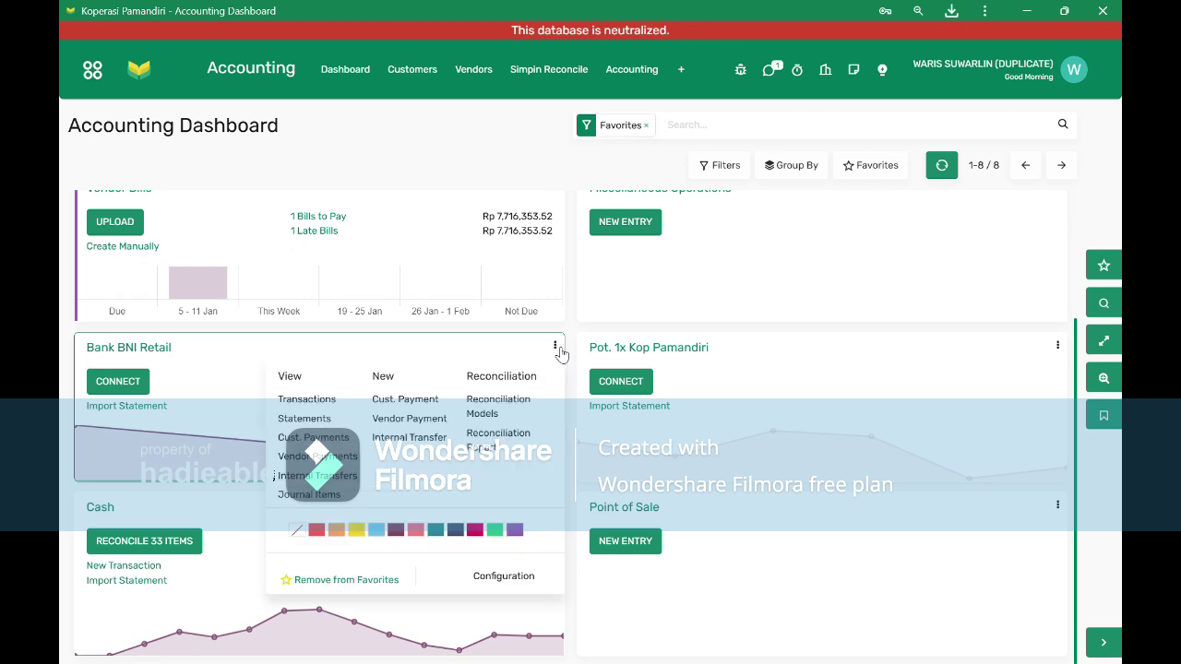
{"action": "left_click", "coordinate": [346, 406]}
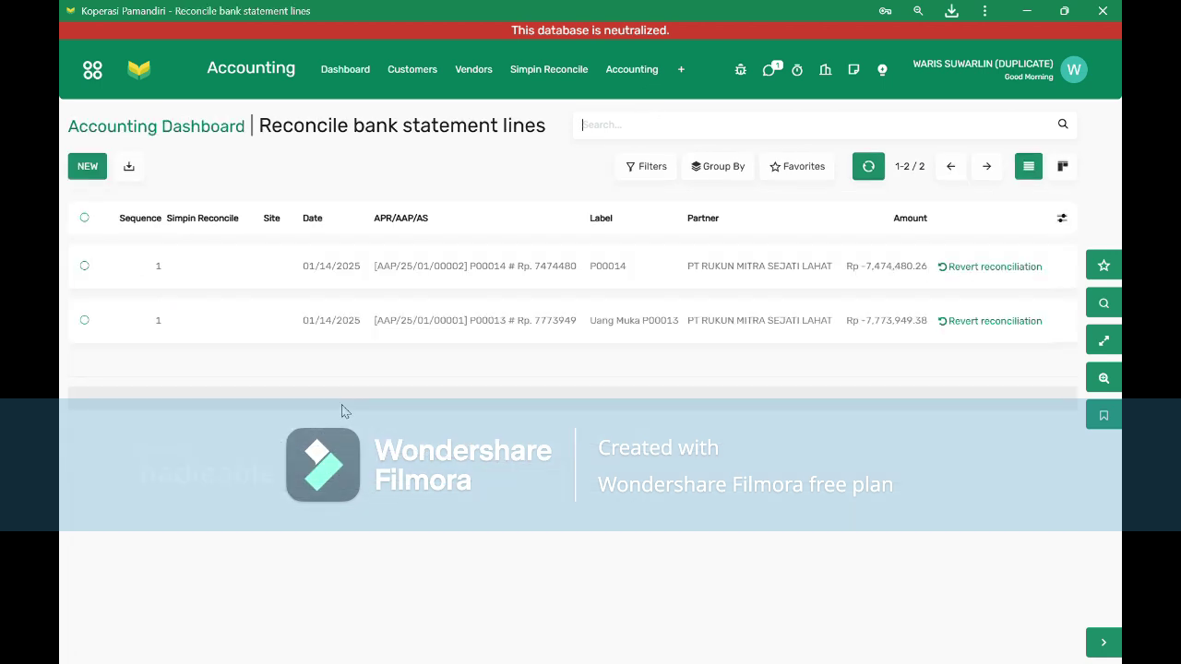
Create a Rp -7,478,948.01 statement line from AAP/25/01/00003 P00015 with partner PT RUKUN MITRA SEJATI LAHAT.
{"action": "left_click", "coordinate": [1070, 174]}
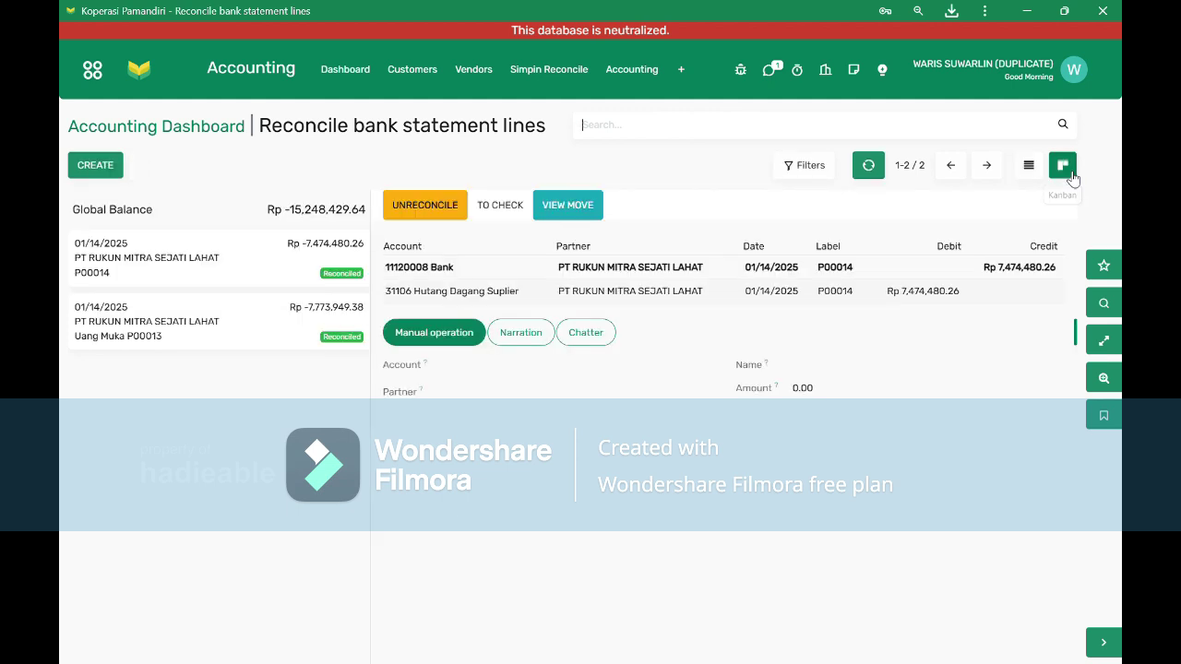
{"action": "left_click", "coordinate": [103, 172]}
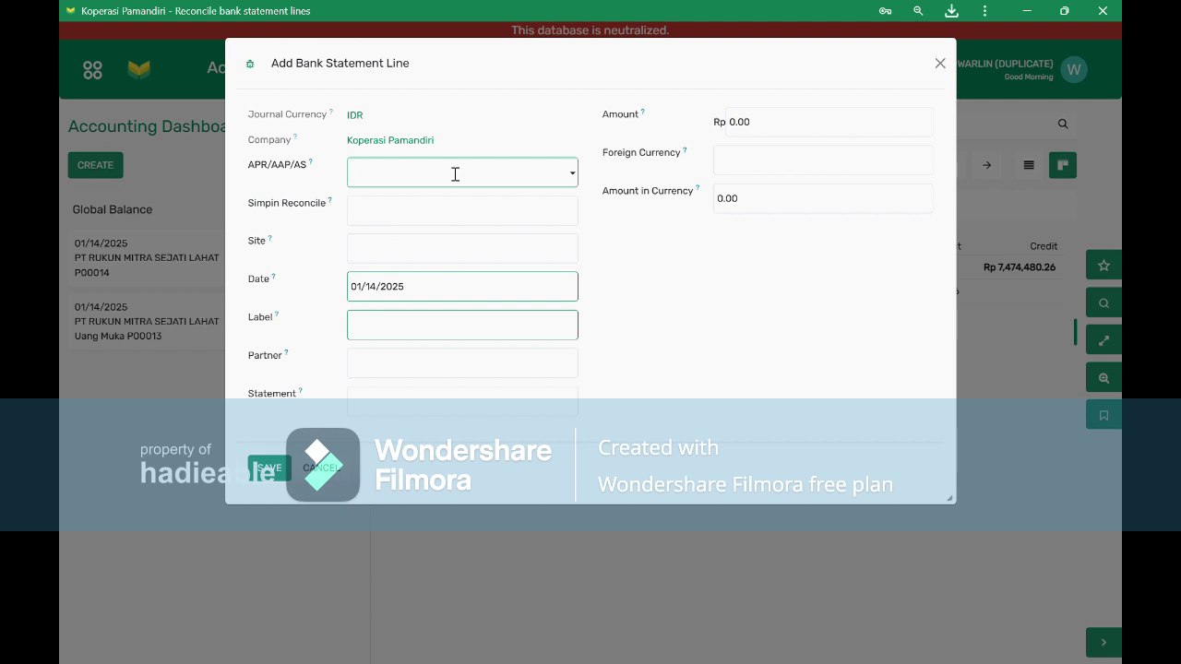
{"action": "left_click", "coordinate": [454, 173]}
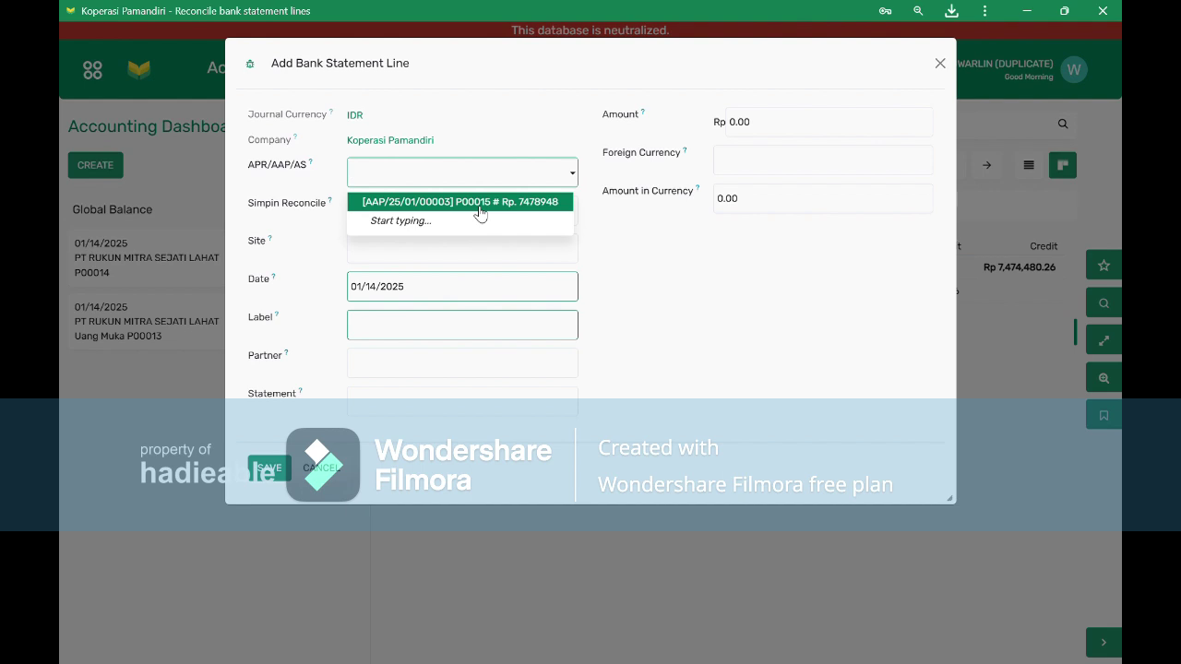
{"action": "left_click", "coordinate": [479, 207]}
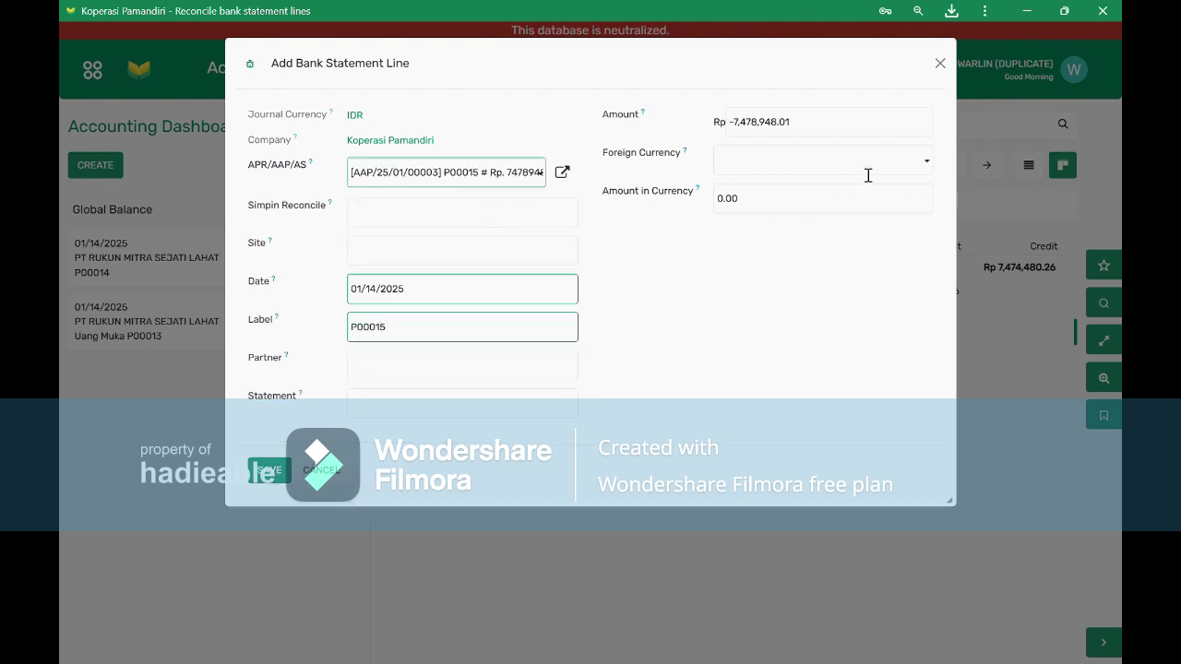
{"action": "left_click", "coordinate": [428, 374]}
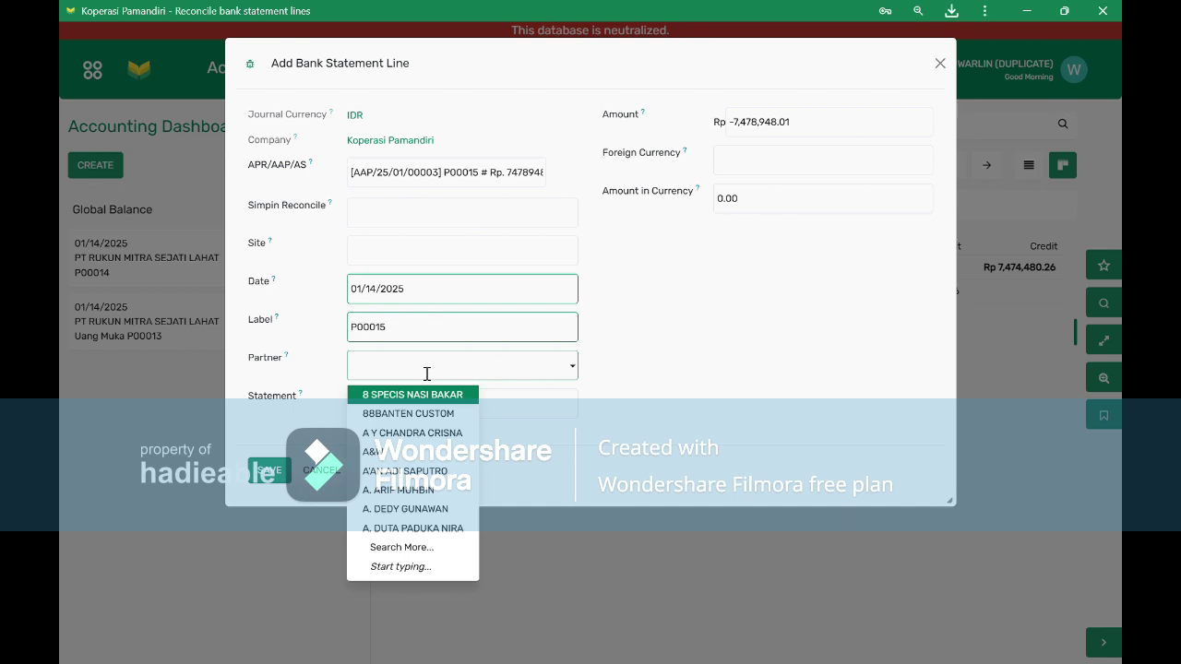
{"action": "type", "text": "rukun mi"}
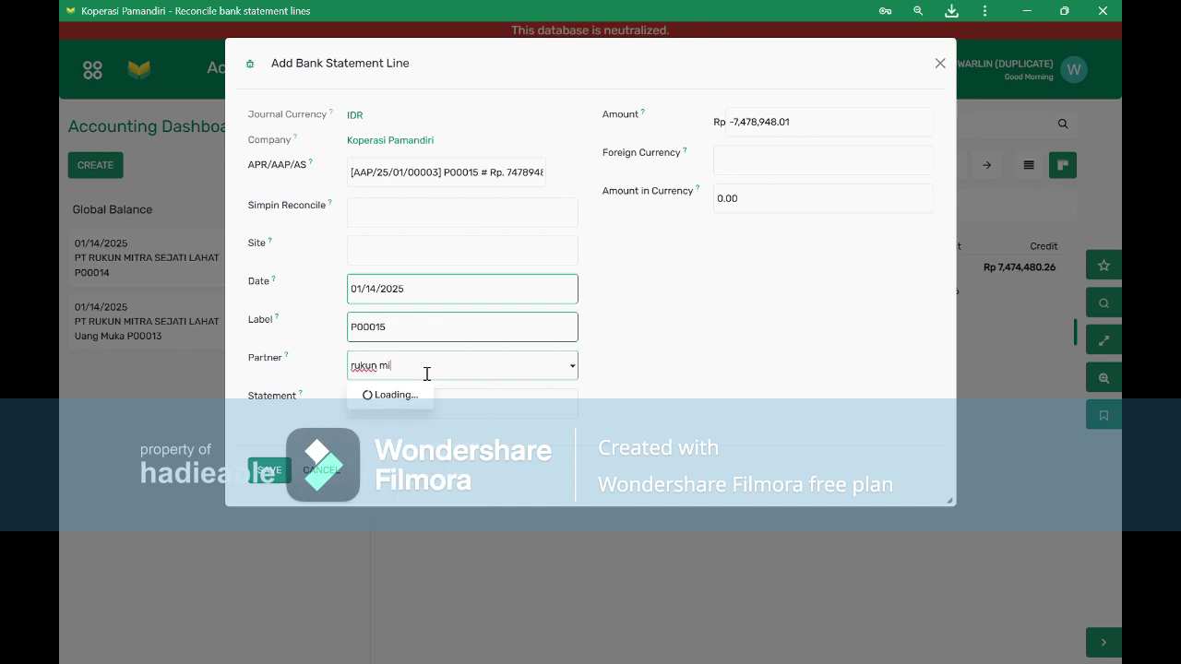
{"action": "left_click", "coordinate": [475, 403]}
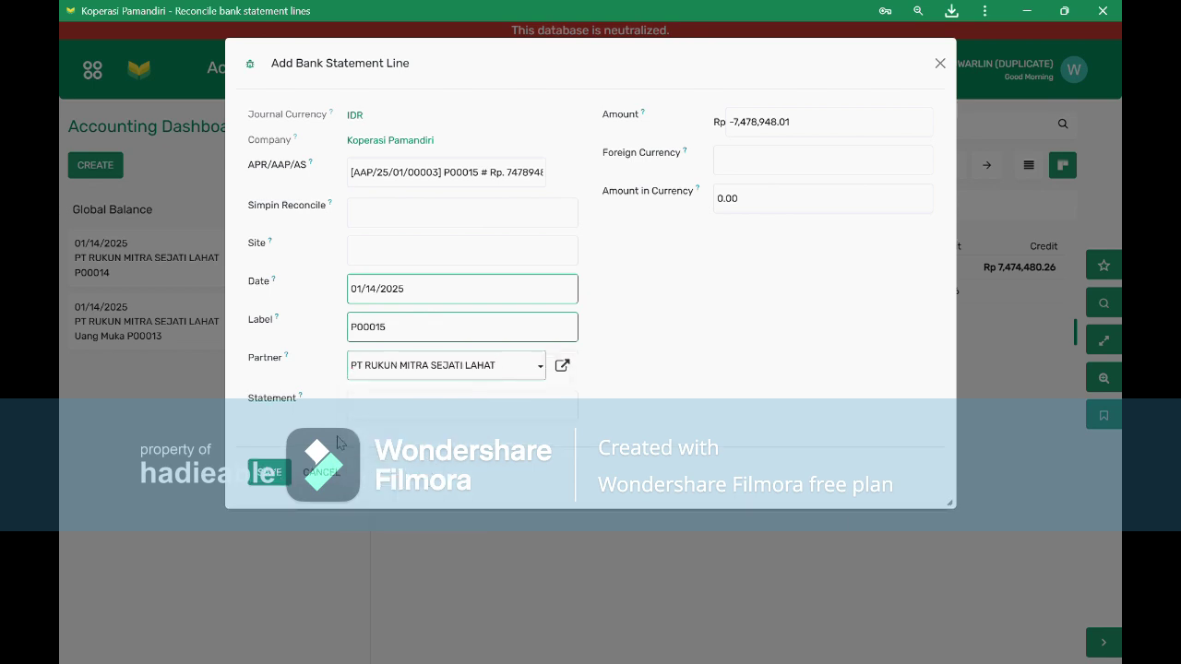
{"action": "left_click", "coordinate": [269, 474]}
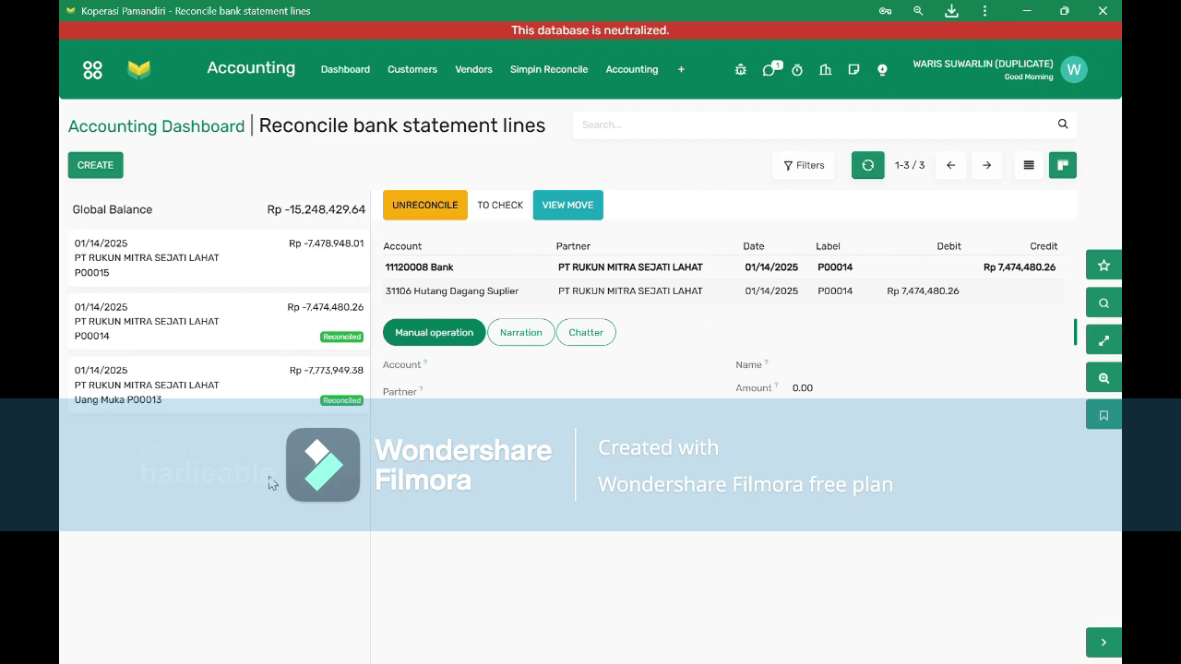
Replace P00015's Bank Suspense account with 31106 Hutang Dagang Suplier and validate the reconciliation.
{"action": "left_click", "coordinate": [238, 279]}
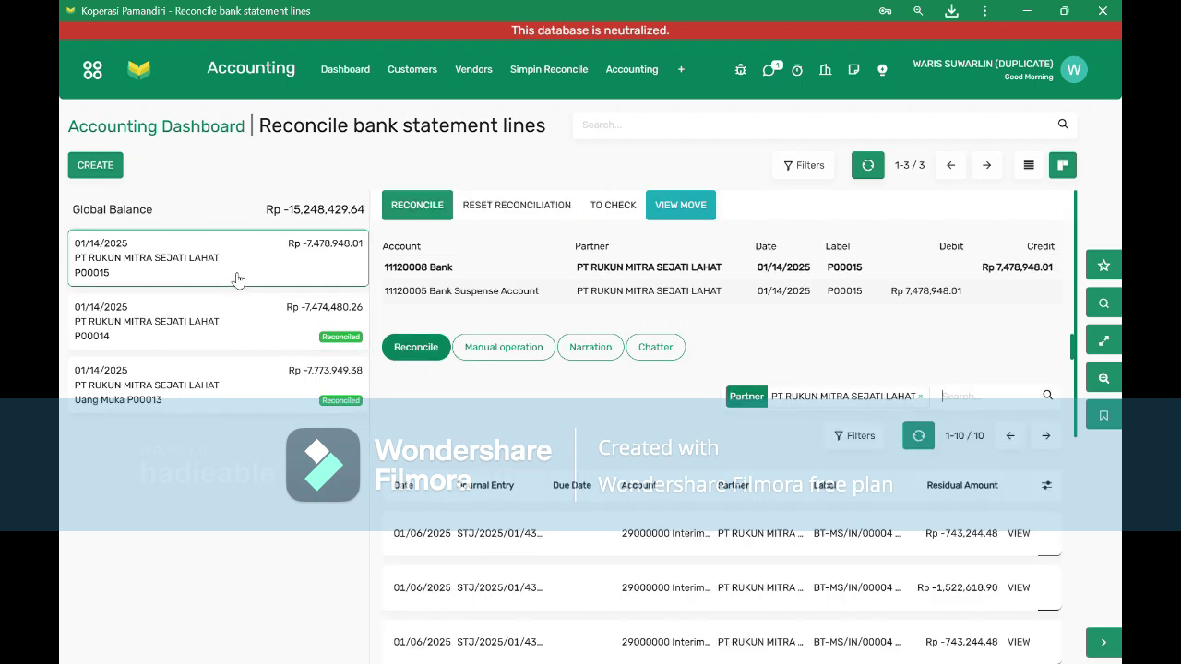
{"action": "left_click", "coordinate": [537, 293]}
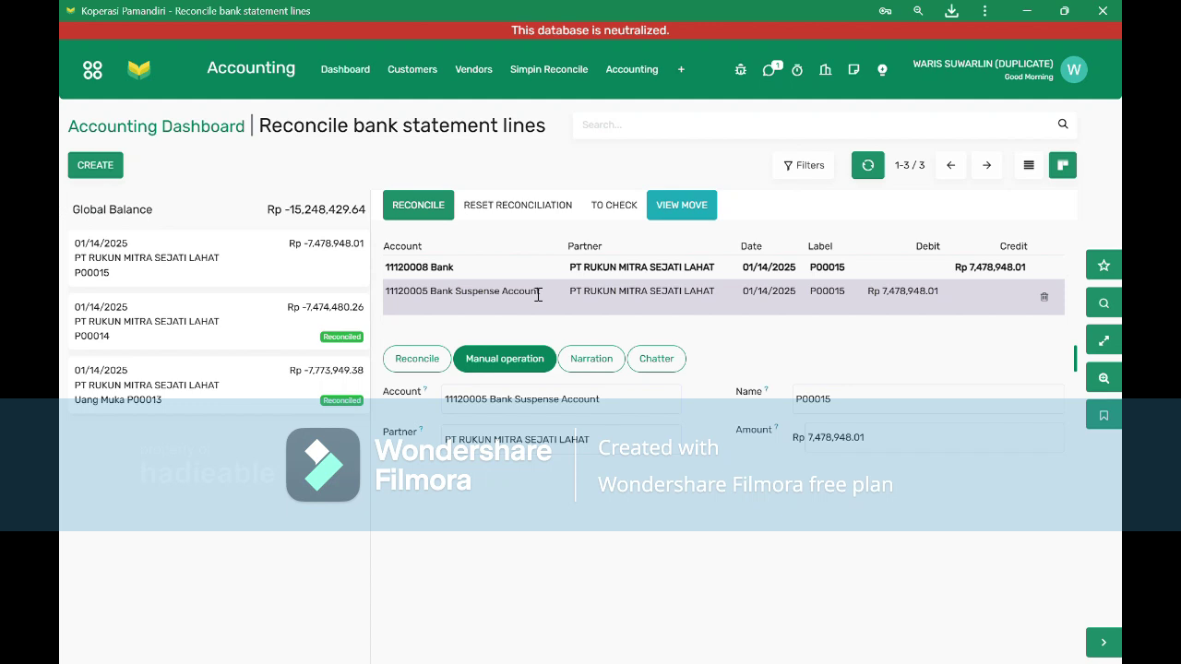
{"action": "left_click", "coordinate": [632, 411]}
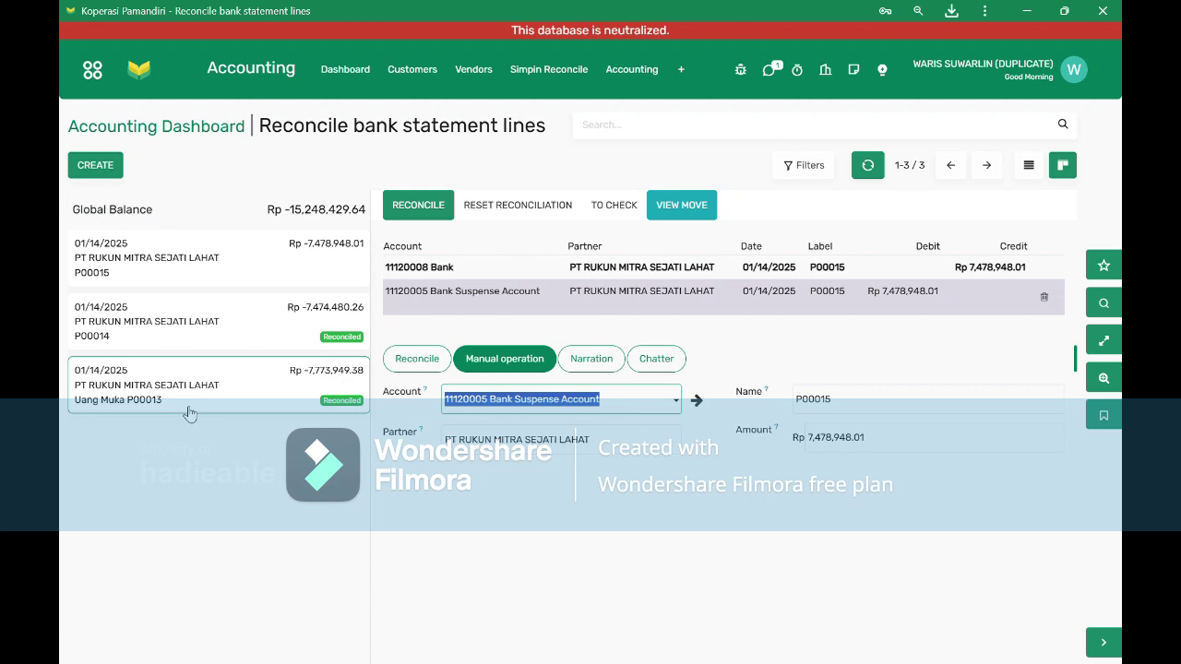
{"action": "type", "text": "uang muka"}
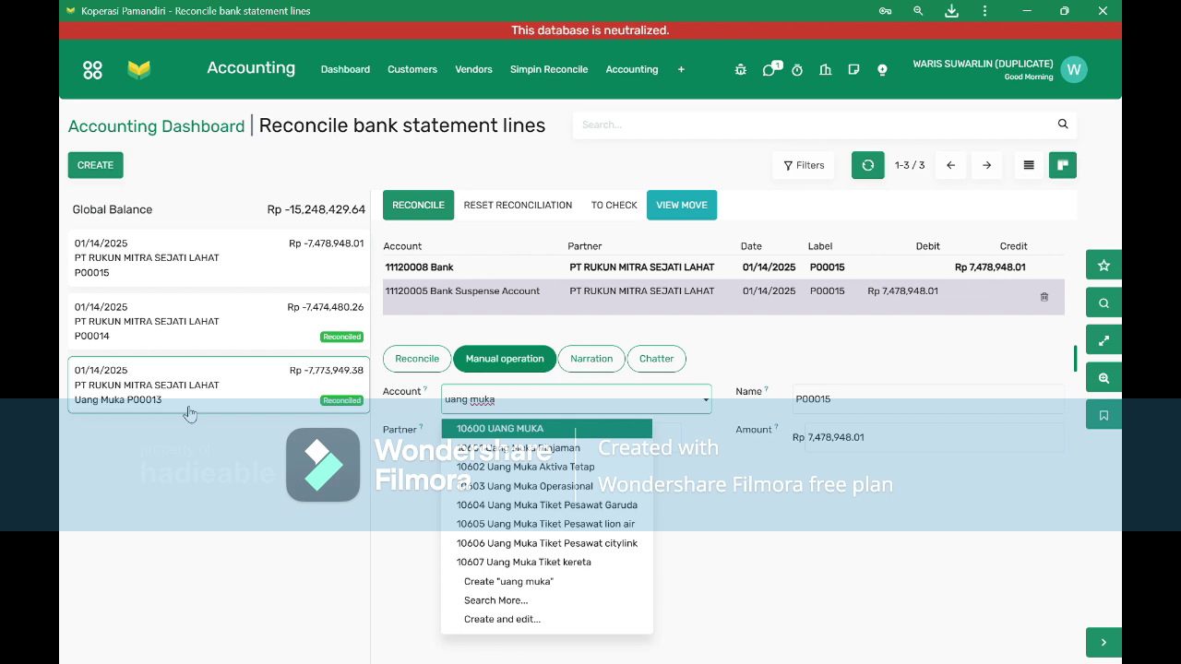
{"action": "key", "text": "BackSpace"}
{"action": "key", "text": "BackSpace"}
{"action": "key", "text": "BackSpace"}
{"action": "key", "text": "BackSpace"}
{"action": "type", "text": "k"}
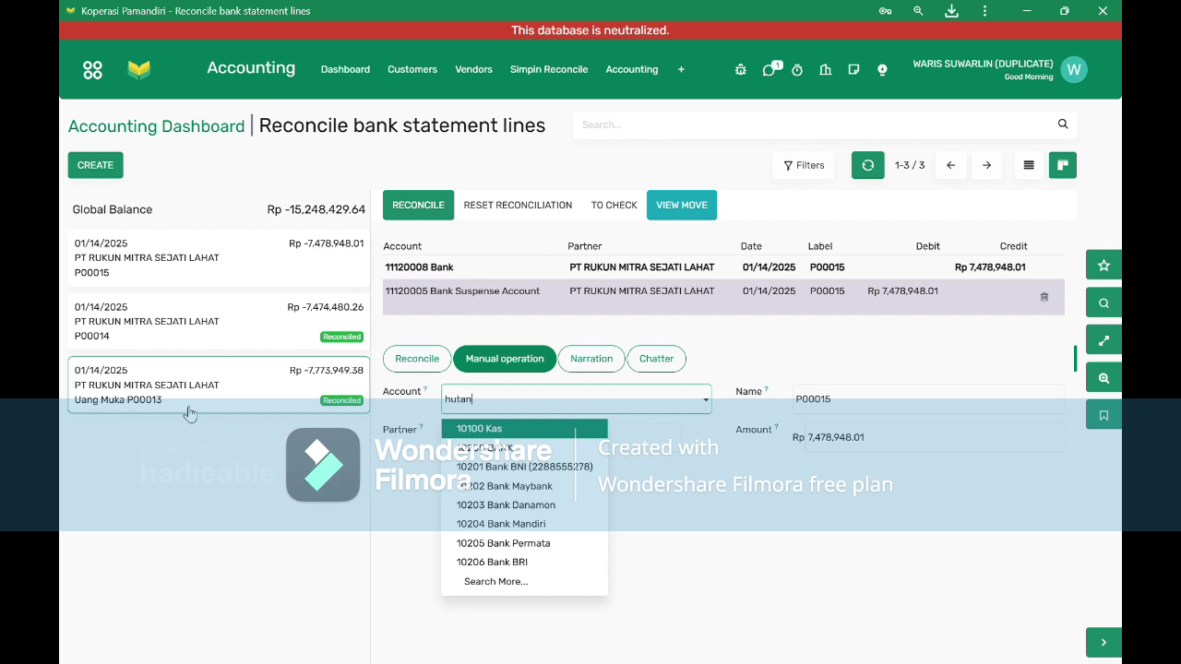
{"action": "type", "text": "g daga"}
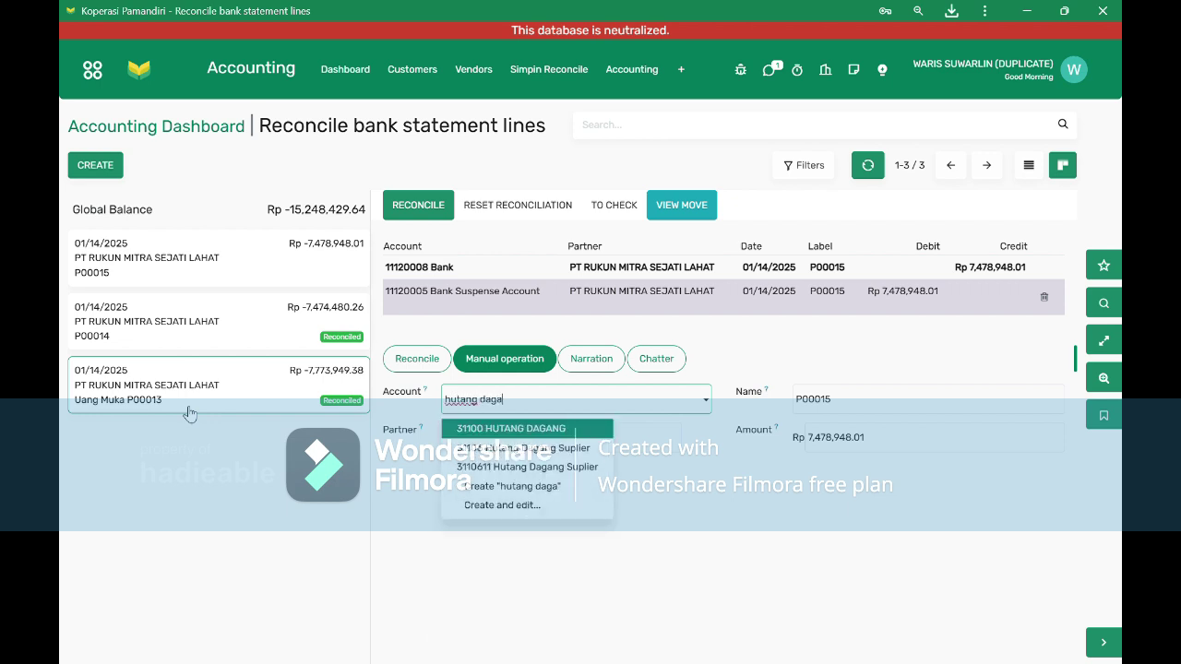
{"action": "left_click", "coordinate": [521, 448]}
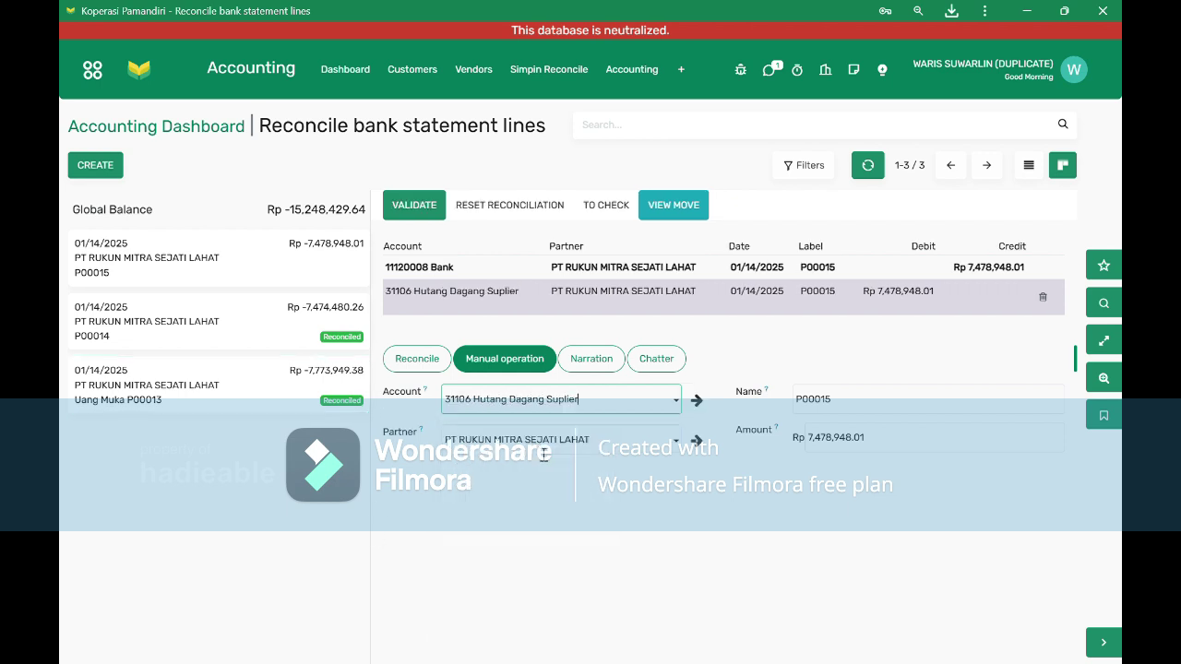
{"action": "left_click", "coordinate": [415, 207]}
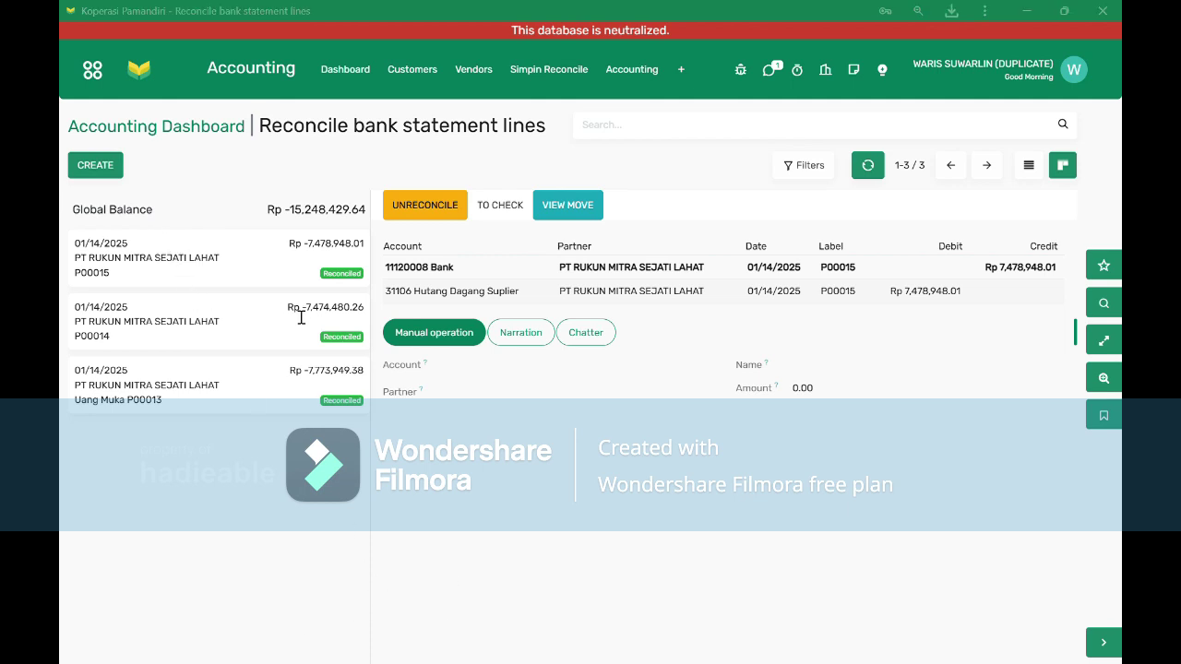
Switch to the other user account with its pasted login and password, then show the apps grid.
{"action": "left_click", "coordinate": [998, 74]}
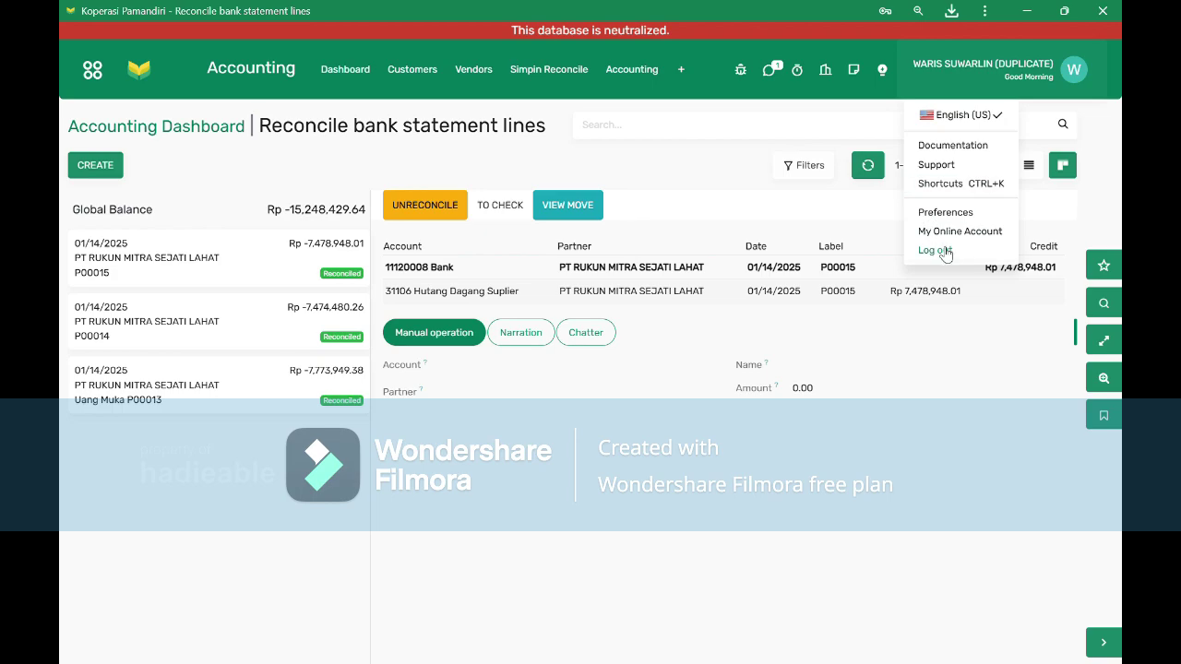
{"action": "left_click", "coordinate": [945, 253]}
{"action": "type", "text": "KP1324002"}
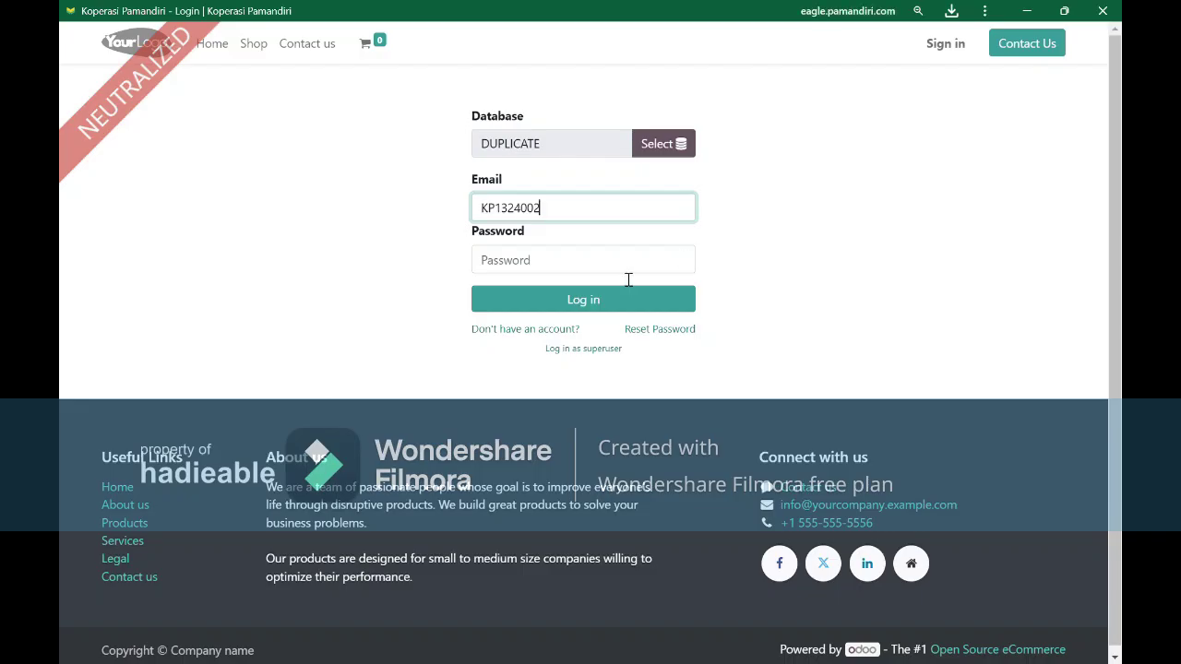
{"action": "left_click", "coordinate": [599, 274]}
{"action": "type", "text": "•••••••"}
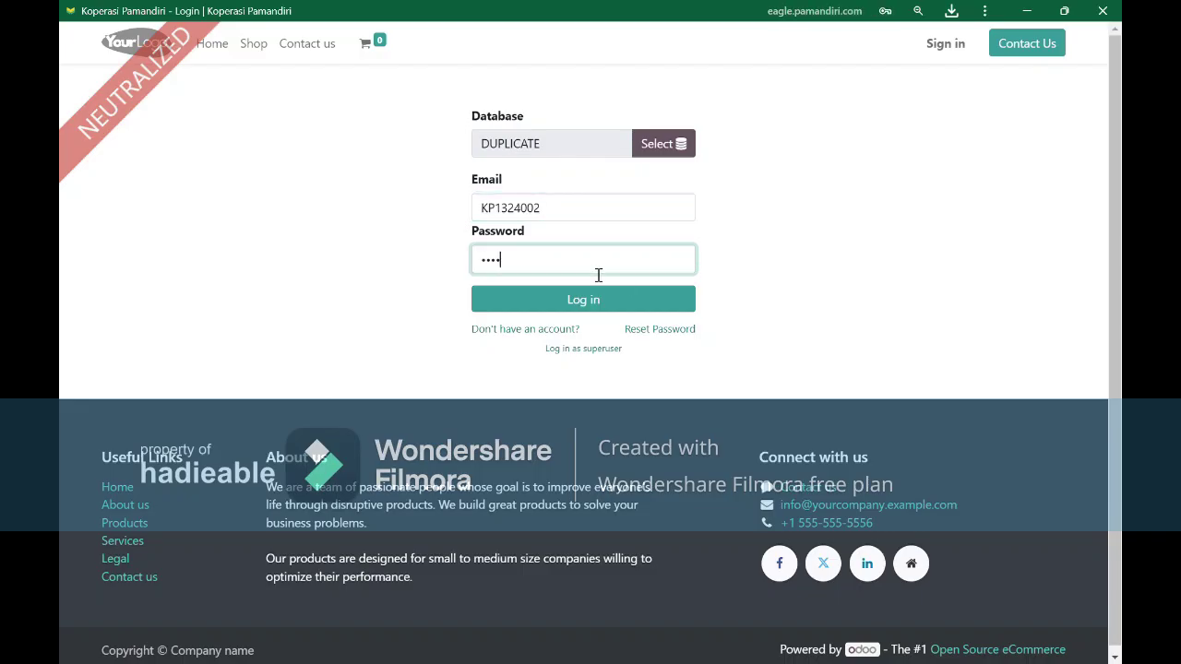
{"action": "type", "text": "•"}
{"action": "key", "text": "Return"}
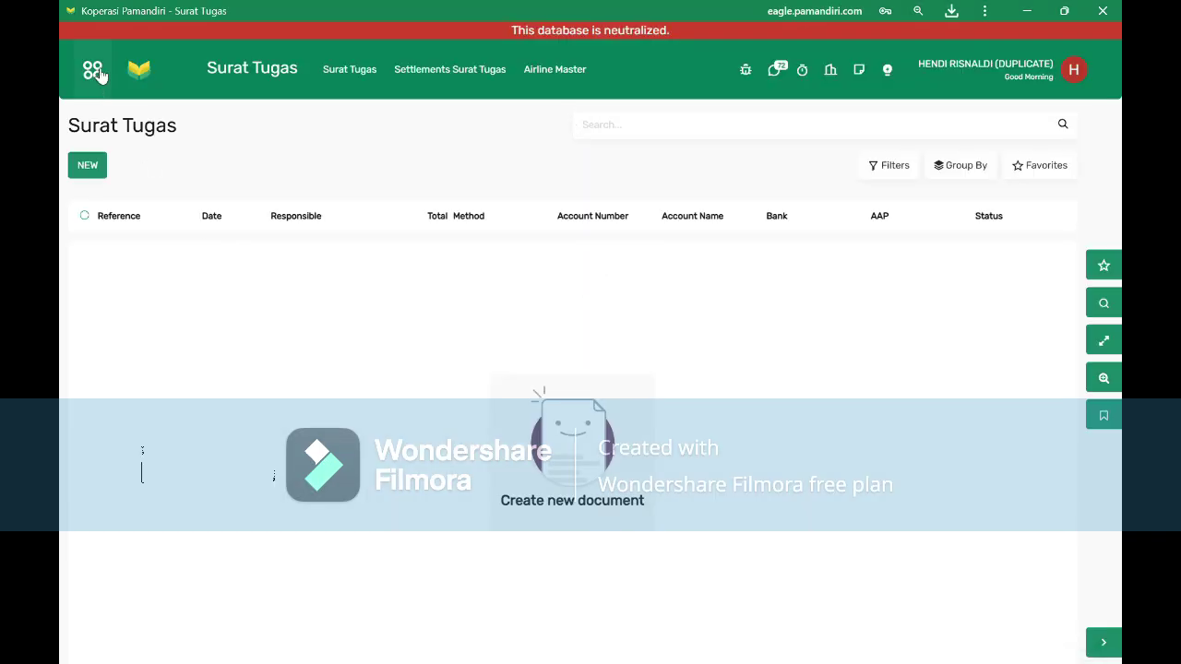
{"action": "left_click", "coordinate": [96, 72]}
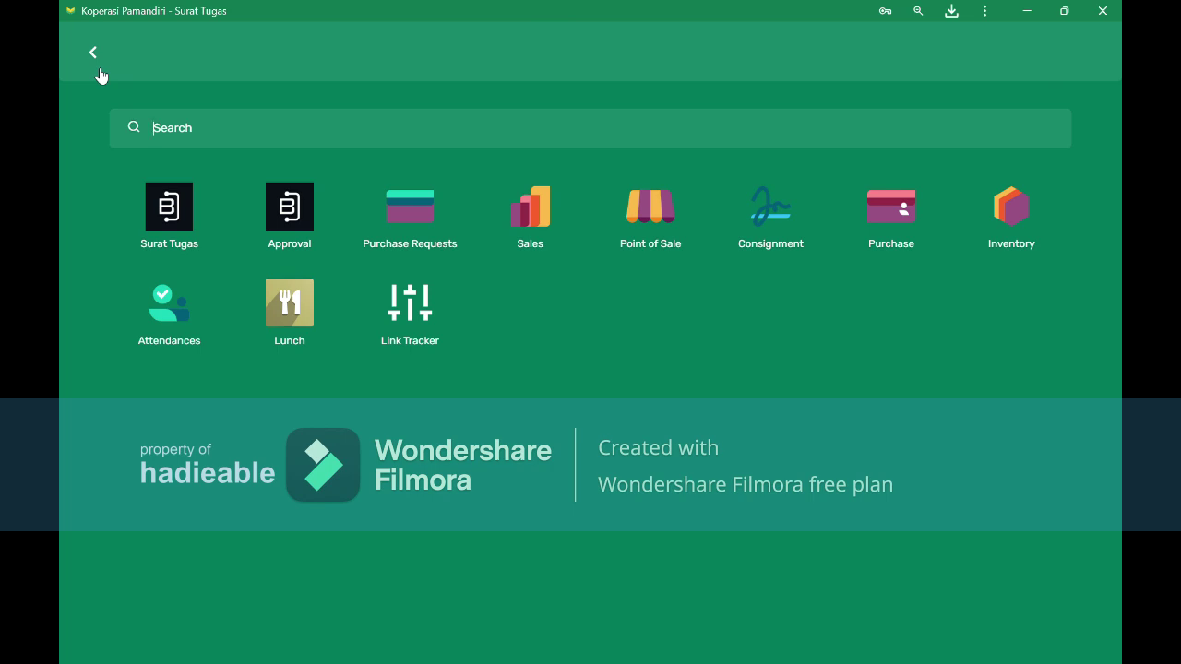
In Inventory, filter to warehouse 'btsj mess' and open its Receipts to process.
{"action": "left_click", "coordinate": [1007, 201]}
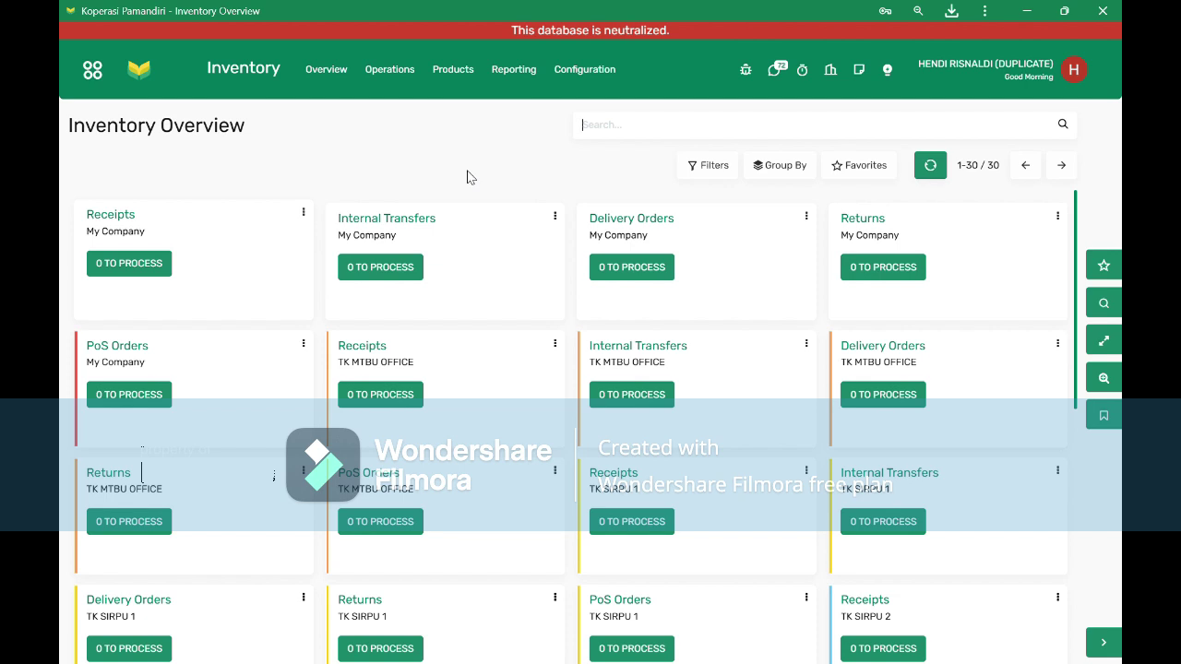
{"action": "scroll", "coordinate": [560, 227], "scroll_direction": "down", "scroll_amount": 3}
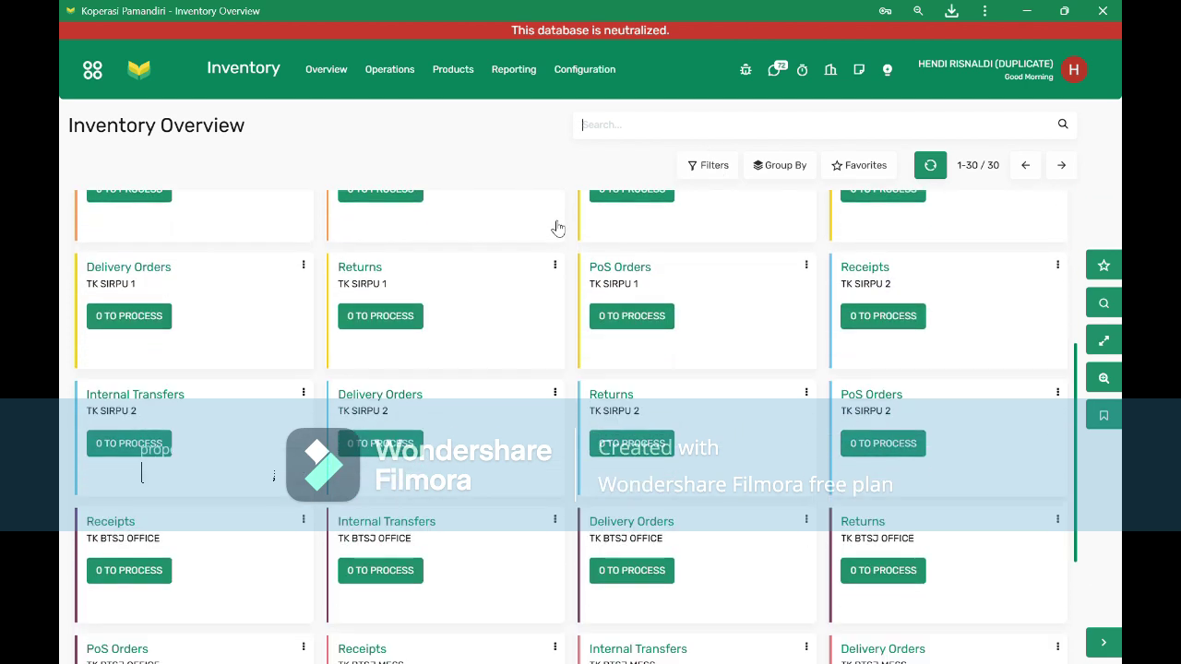
{"action": "scroll", "coordinate": [558, 227], "scroll_direction": "down", "scroll_amount": 2}
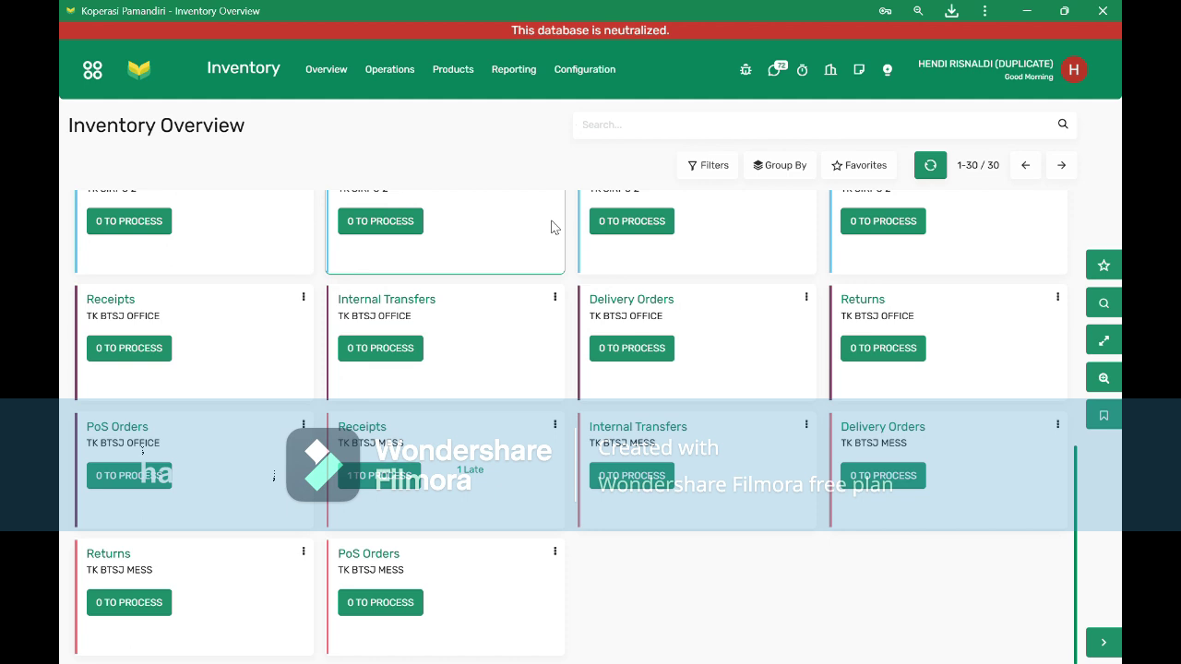
{"action": "scroll", "coordinate": [553, 227], "scroll_direction": "up", "scroll_amount": 4}
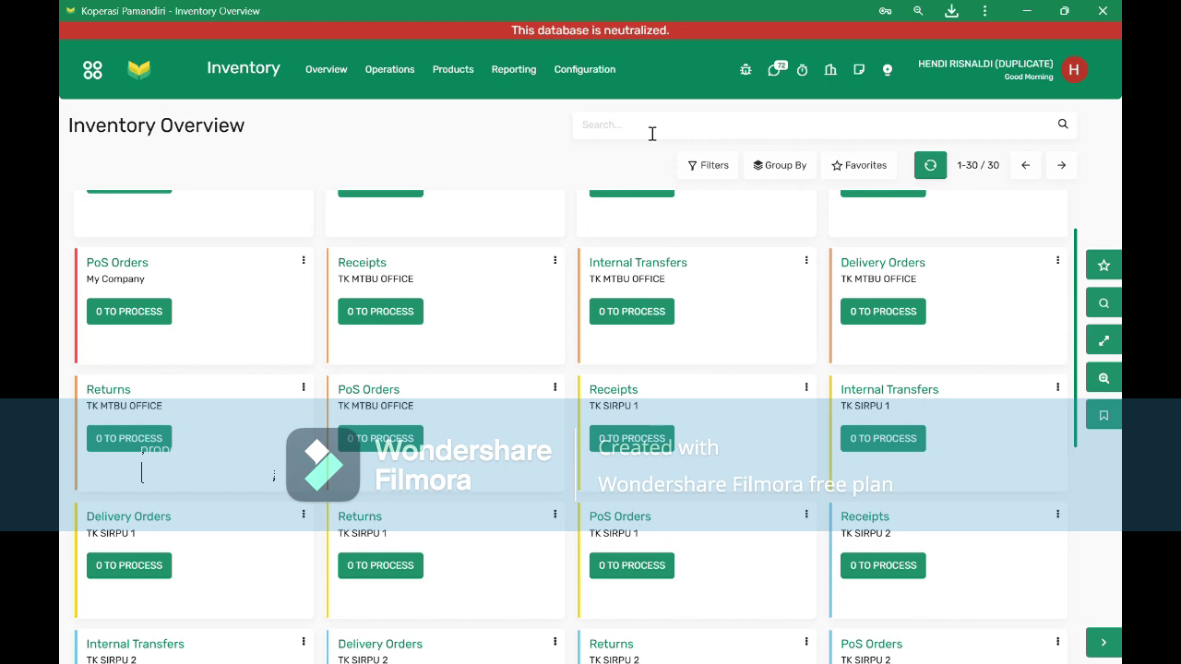
{"action": "type", "text": "btsj mess"}
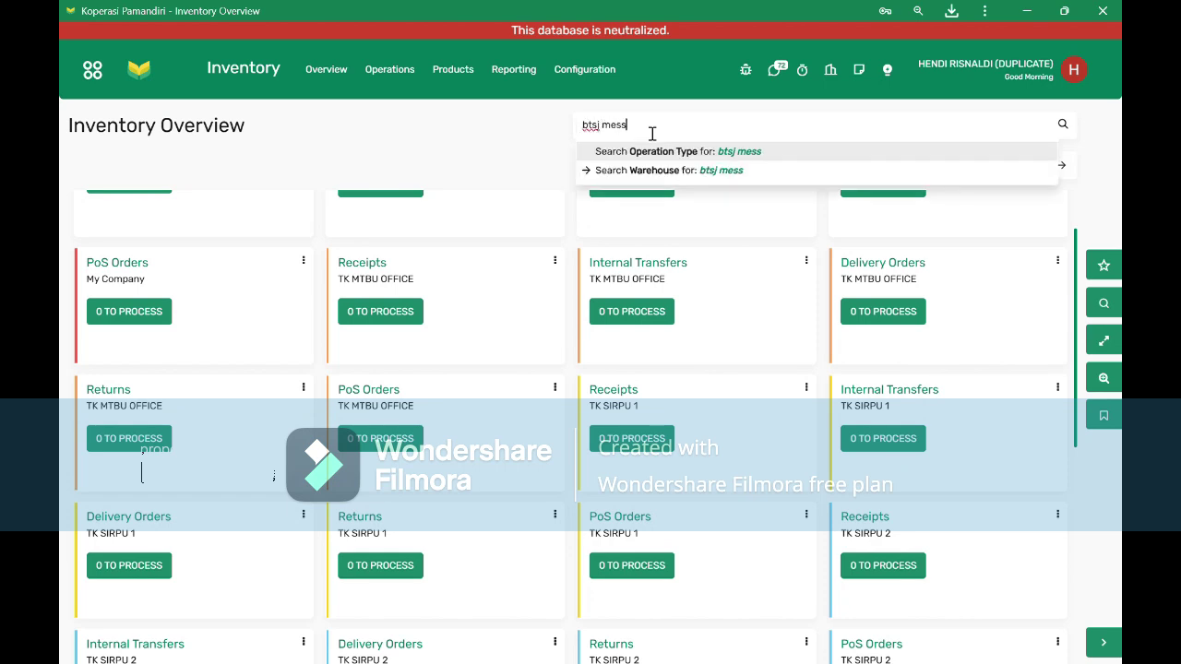
{"action": "left_click", "coordinate": [690, 170]}
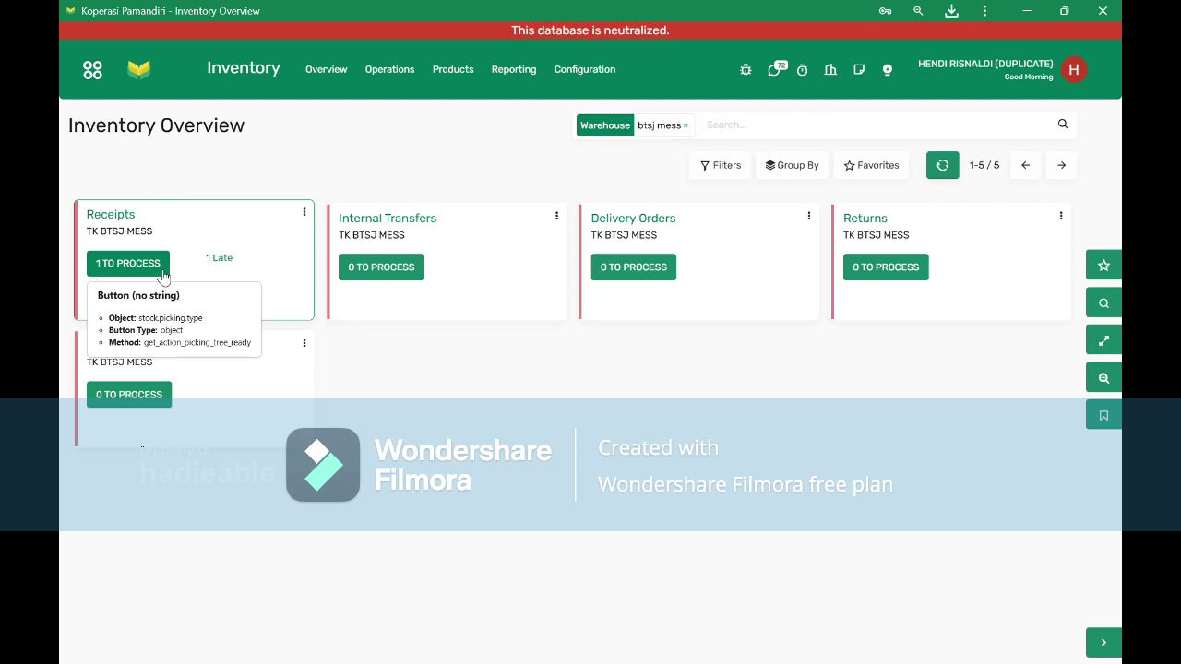
{"action": "left_click", "coordinate": [163, 274]}
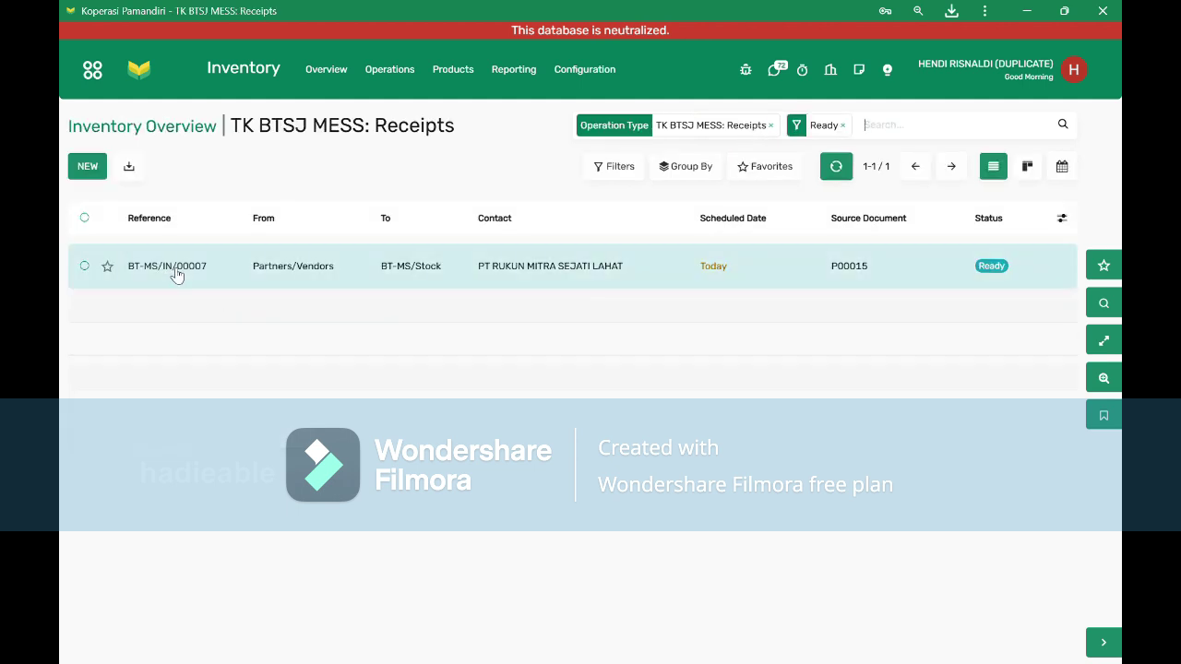
Open receipt BT-MS/IN/00007 and review its product lines, each with Demand 100.00 and Done 0.00.
{"action": "left_click", "coordinate": [171, 273]}
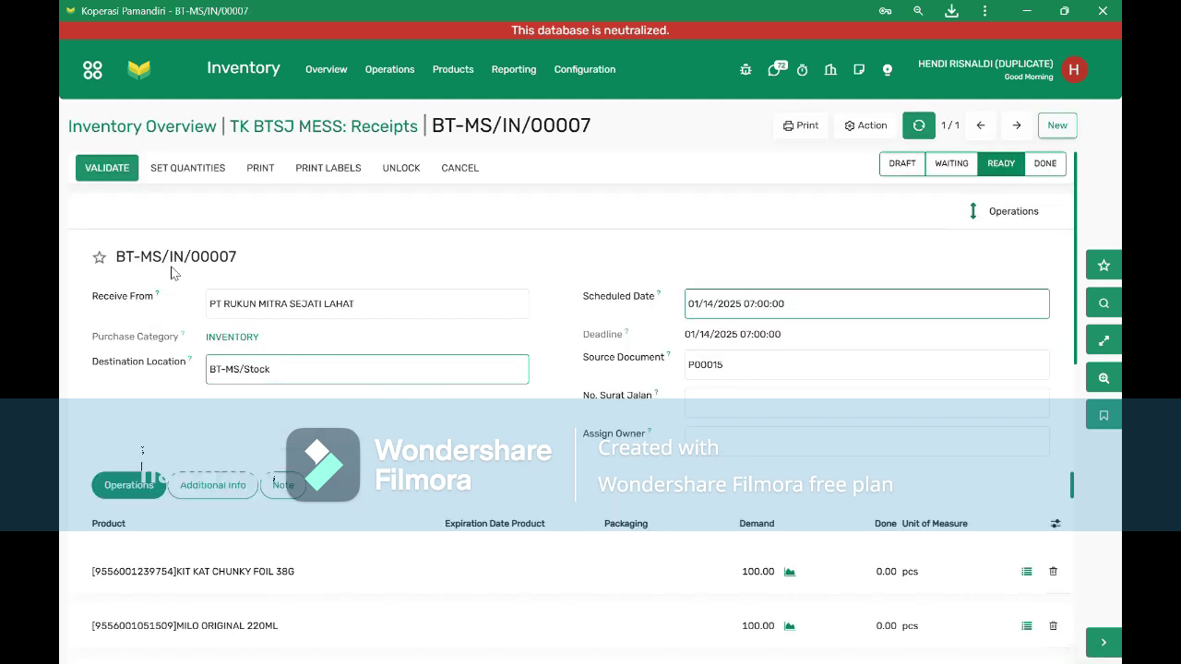
{"action": "scroll", "coordinate": [414, 326], "scroll_direction": "down", "scroll_amount": 4}
{"action": "scroll", "coordinate": [480, 341], "scroll_direction": "up", "scroll_amount": 4}
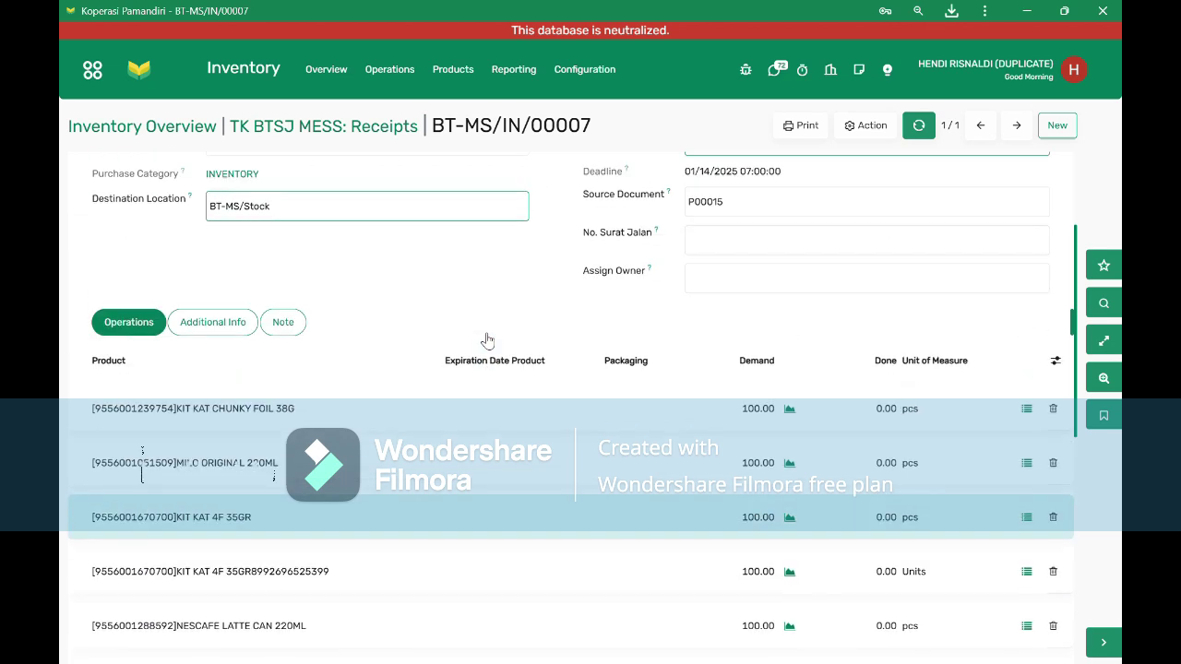
{"action": "scroll", "coordinate": [482, 341], "scroll_direction": "down", "scroll_amount": 4}
{"action": "scroll", "coordinate": [496, 362], "scroll_direction": "down", "scroll_amount": 2}
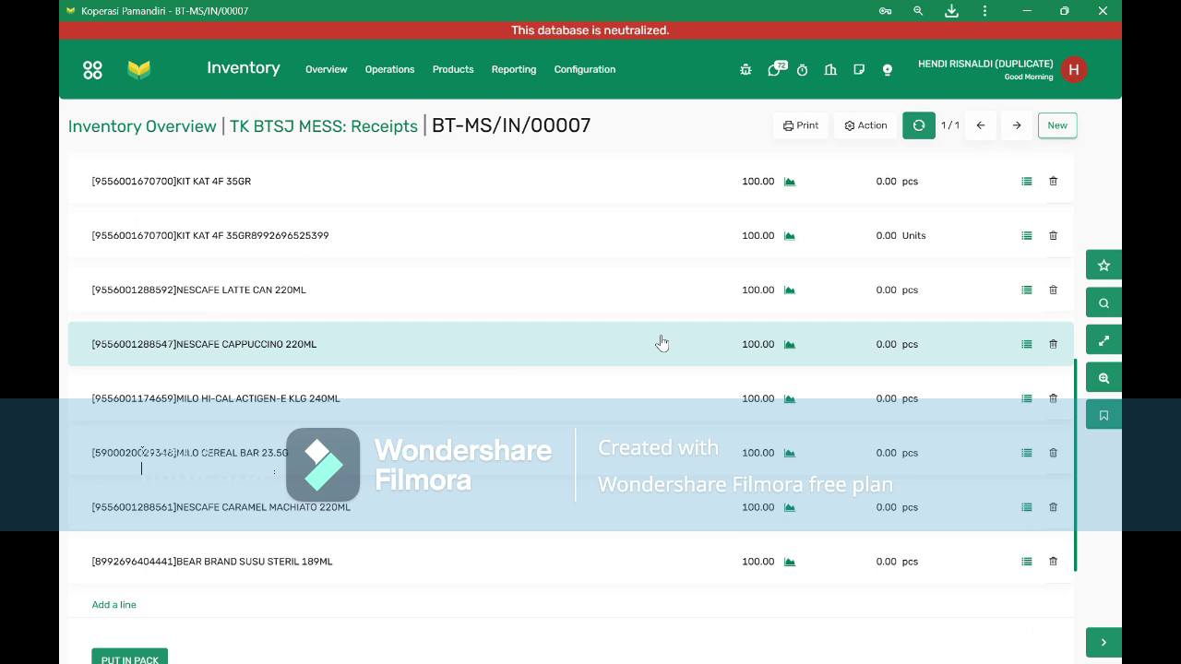
{"action": "scroll", "coordinate": [661, 343], "scroll_direction": "up", "scroll_amount": 6}
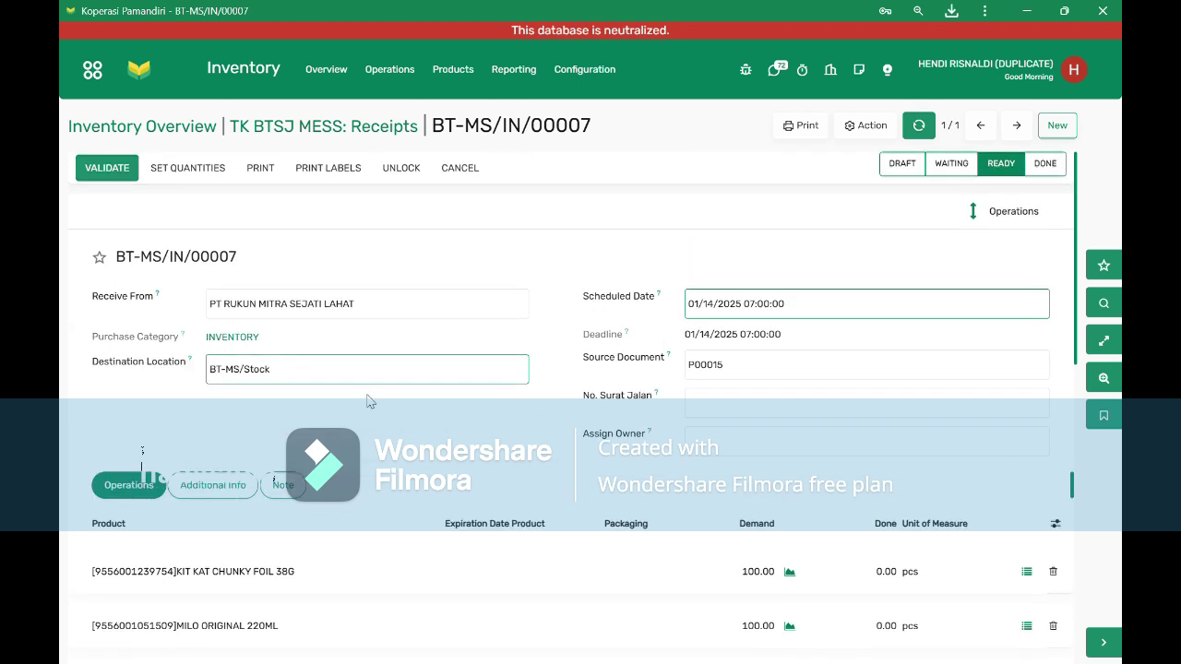
{"action": "scroll", "coordinate": [369, 400], "scroll_direction": "down", "scroll_amount": 3}
{"action": "scroll", "coordinate": [323, 408], "scroll_direction": "down", "scroll_amount": 2}
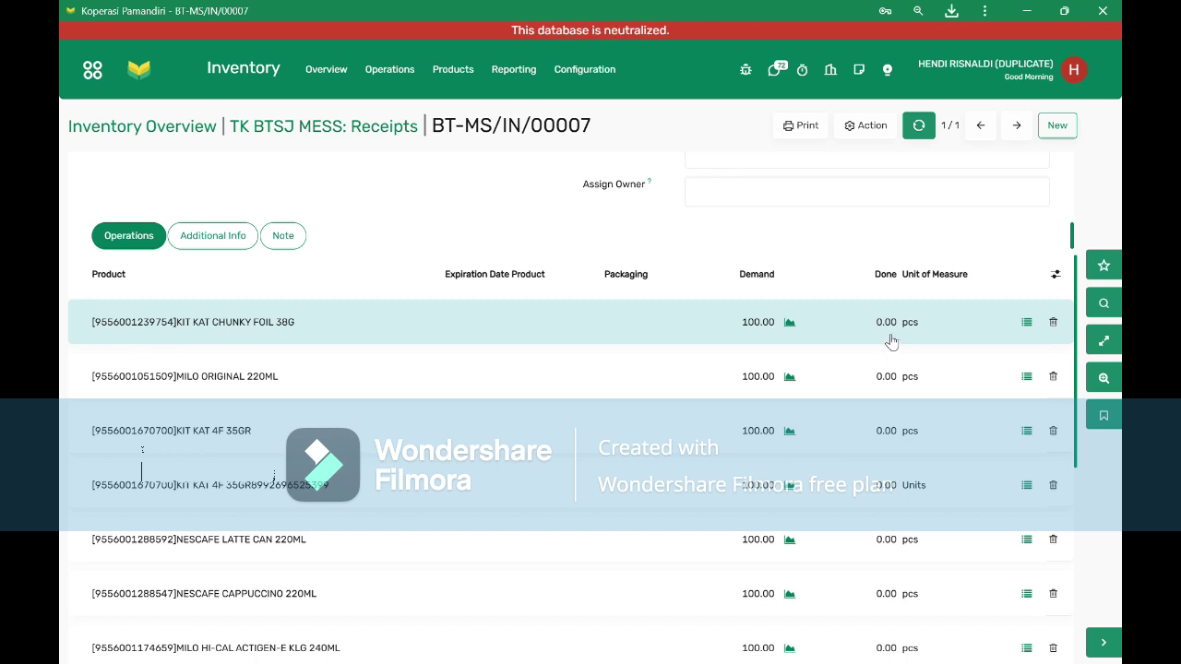
Set Done to 100 for KIT KAT CHUNKY FOIL 38G, MILO ORIGINAL 220ML, KIT KAT 4F 35GR and the KIT KAT Units line.
{"action": "left_click", "coordinate": [891, 342]}
{"action": "type", "text": "100"}
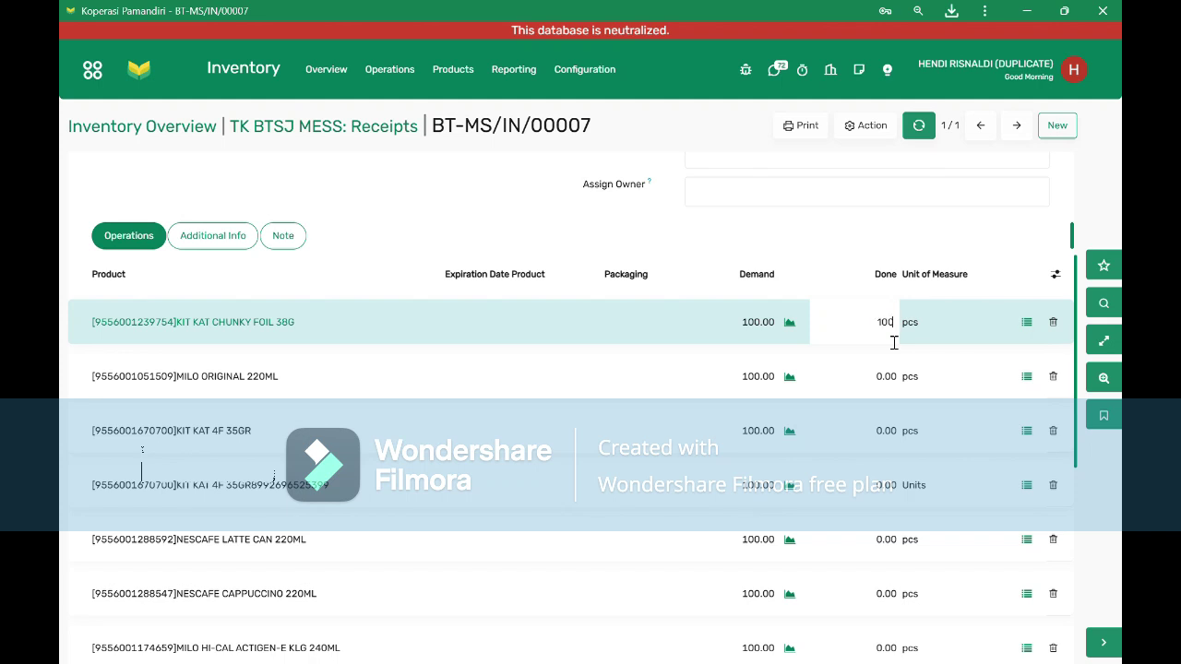
{"action": "double_click", "coordinate": [893, 343]}
{"action": "scroll", "coordinate": [893, 342], "scroll_direction": "down", "scroll_amount": 2}
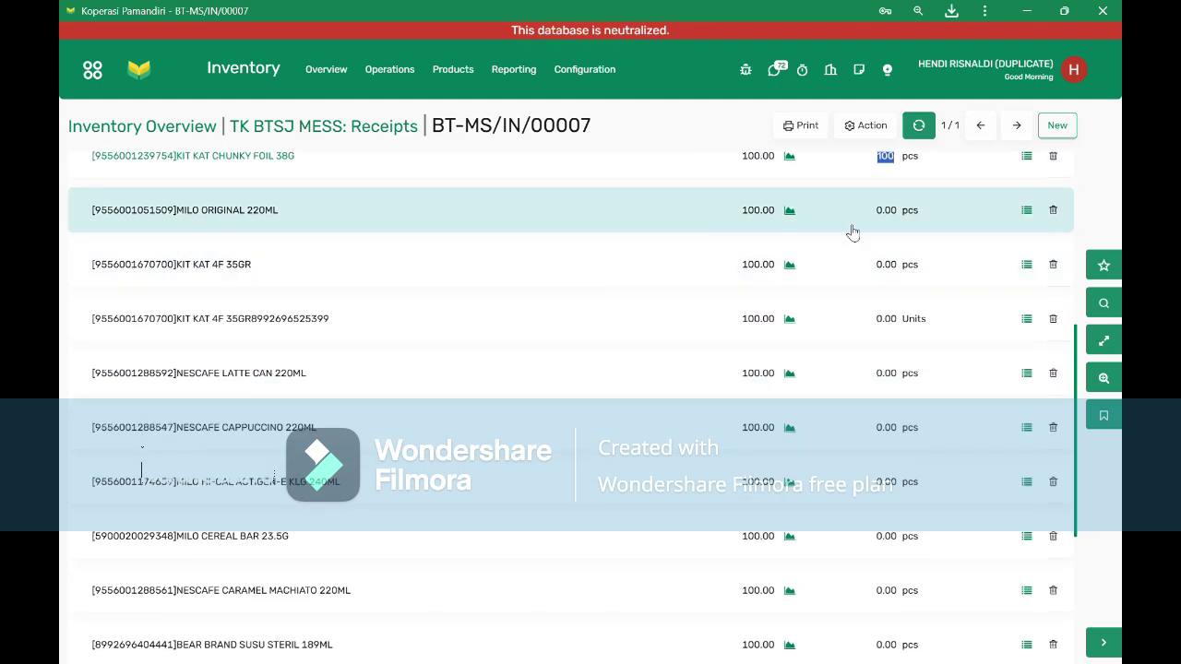
{"action": "left_click", "coordinate": [895, 218]}
{"action": "type", "text": "100"}
{"action": "left_click", "coordinate": [892, 269]}
{"action": "type", "text": "100"}
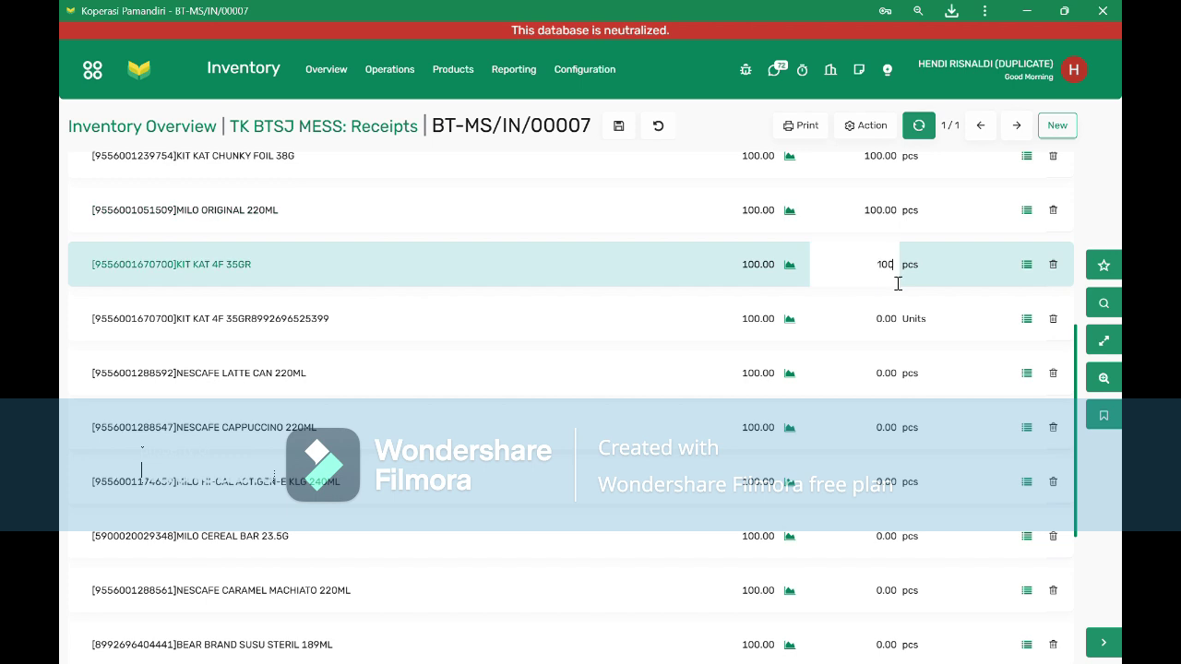
{"action": "left_click", "coordinate": [891, 323]}
{"action": "type", "text": "100"}
Set Done to 100 for the NESCAFE and remaining MILO lines through the last product.
{"action": "left_click", "coordinate": [891, 377]}
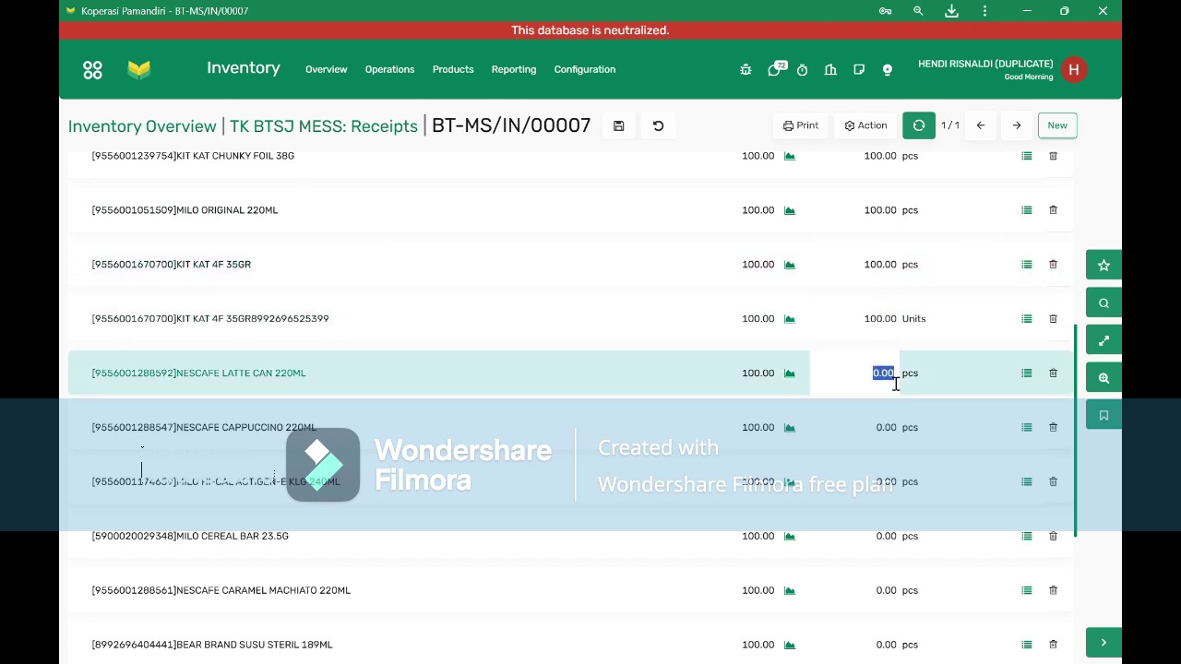
{"action": "type", "text": "100"}
{"action": "left_click", "coordinate": [895, 434]}
{"action": "type", "text": "100"}
{"action": "left_click", "coordinate": [891, 480]}
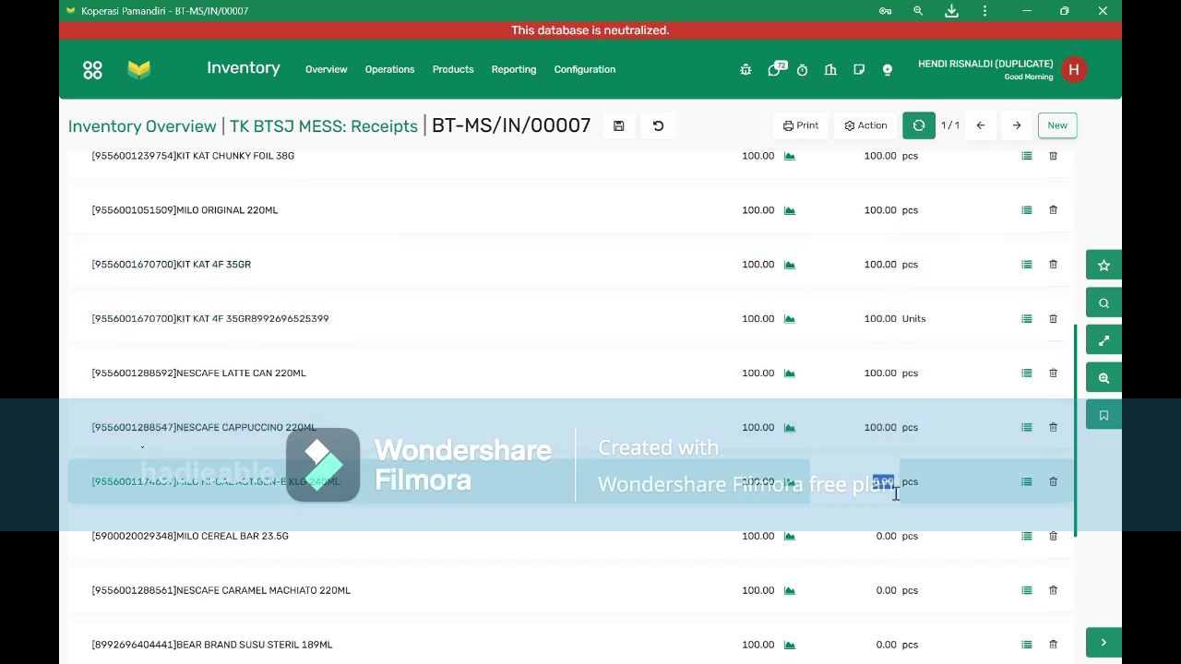
{"action": "type", "text": "100"}
{"action": "scroll", "coordinate": [889, 400], "scroll_direction": "down", "scroll_amount": 2}
{"action": "left_click", "coordinate": [893, 372]}
{"action": "type", "text": "100"}
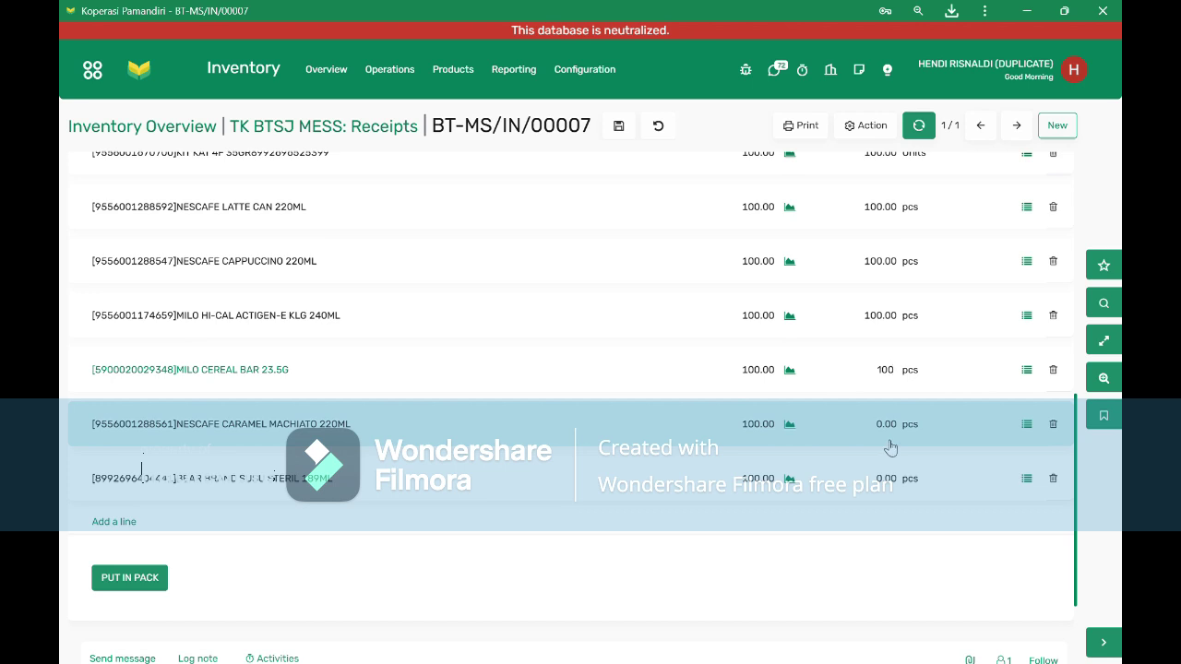
{"action": "left_click", "coordinate": [889, 433]}
{"action": "type", "text": "100"}
{"action": "left_click", "coordinate": [887, 478]}
{"action": "type", "text": "100"}
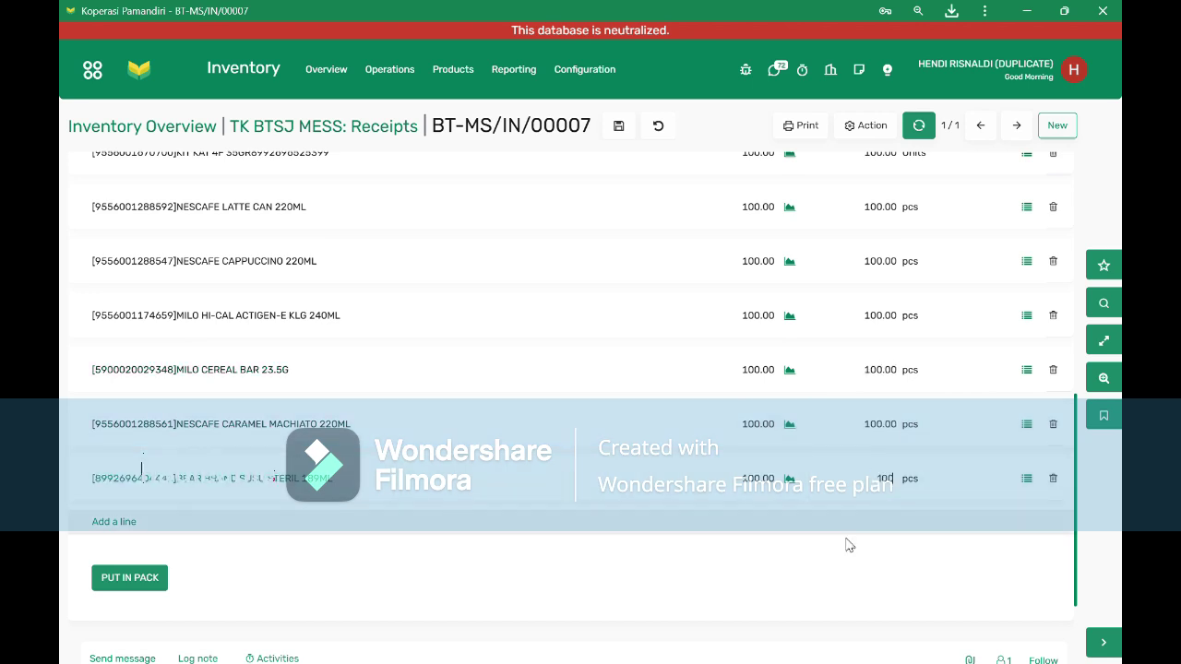
{"action": "left_click", "coordinate": [848, 588]}
{"action": "scroll", "coordinate": [851, 517], "scroll_direction": "up", "scroll_amount": 4}
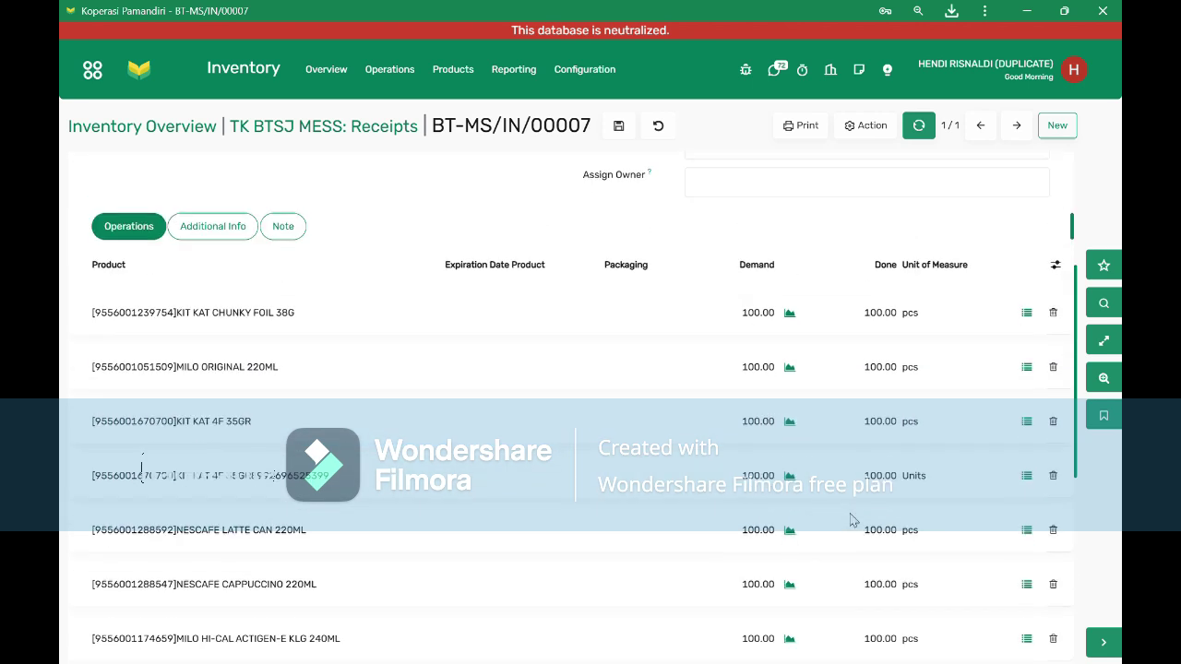
{"action": "scroll", "coordinate": [859, 459], "scroll_direction": "up", "scroll_amount": 4}
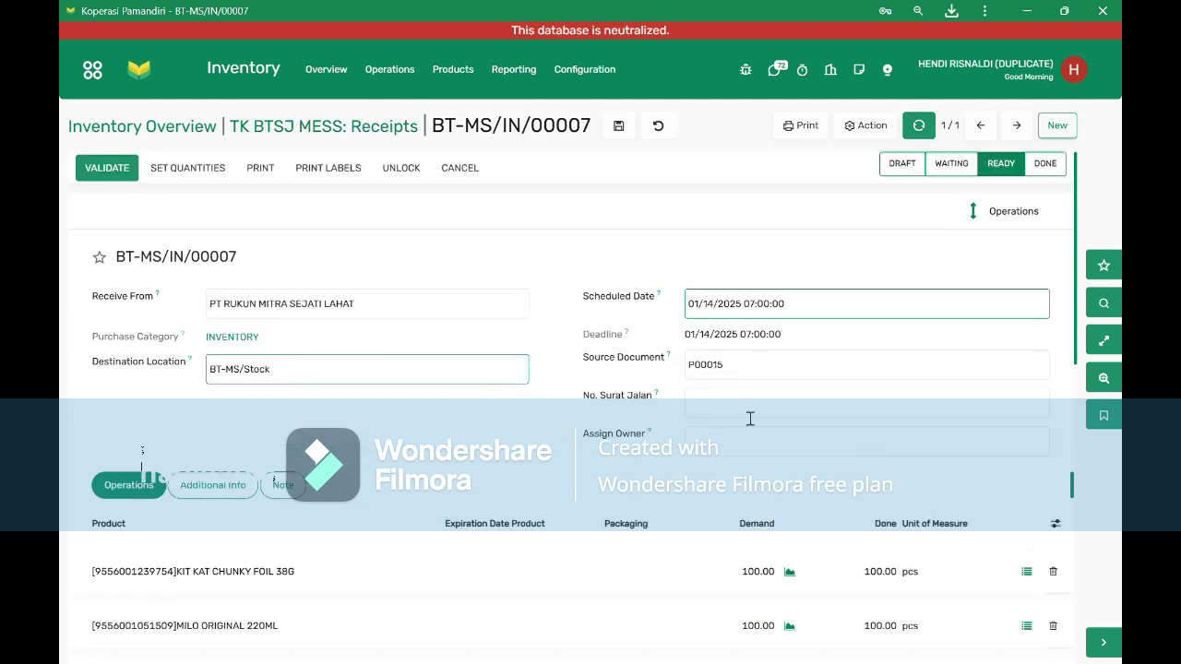
Copy the receipt number into No. Surat Jalan and validate the receipt.
{"action": "left_click_drag", "start_coordinate": [242, 261], "coordinate": [112, 260]}
{"action": "key", "text": "ctrl+c"}
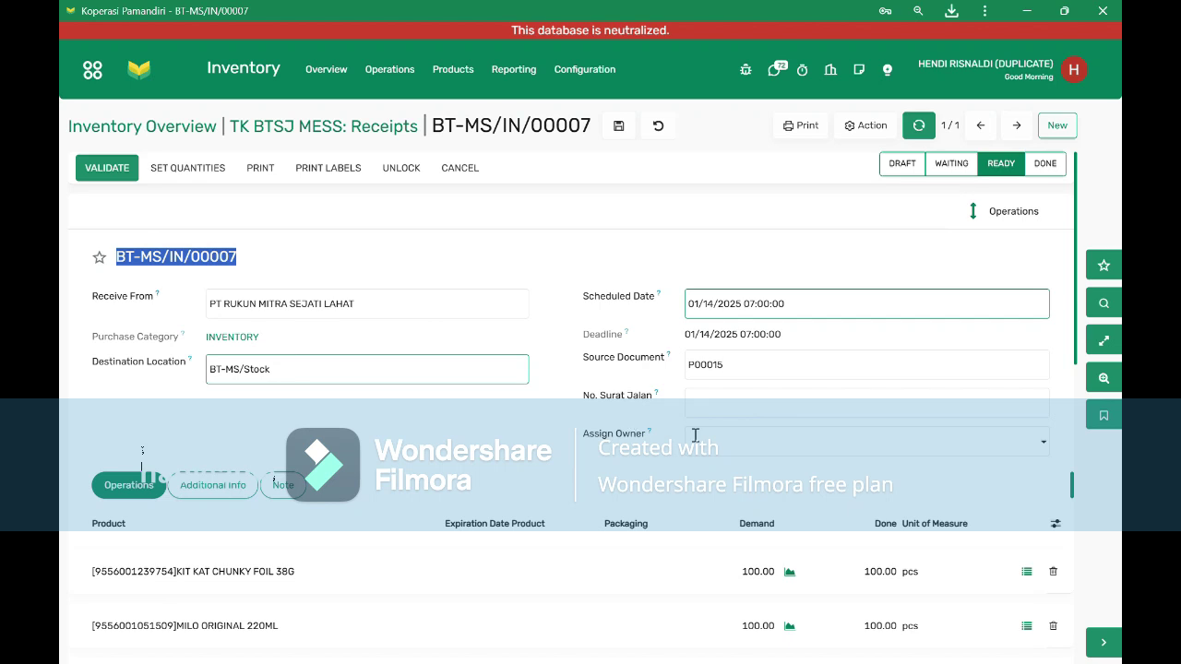
{"action": "left_click", "coordinate": [732, 407]}
{"action": "key", "text": "ctrl+v"}
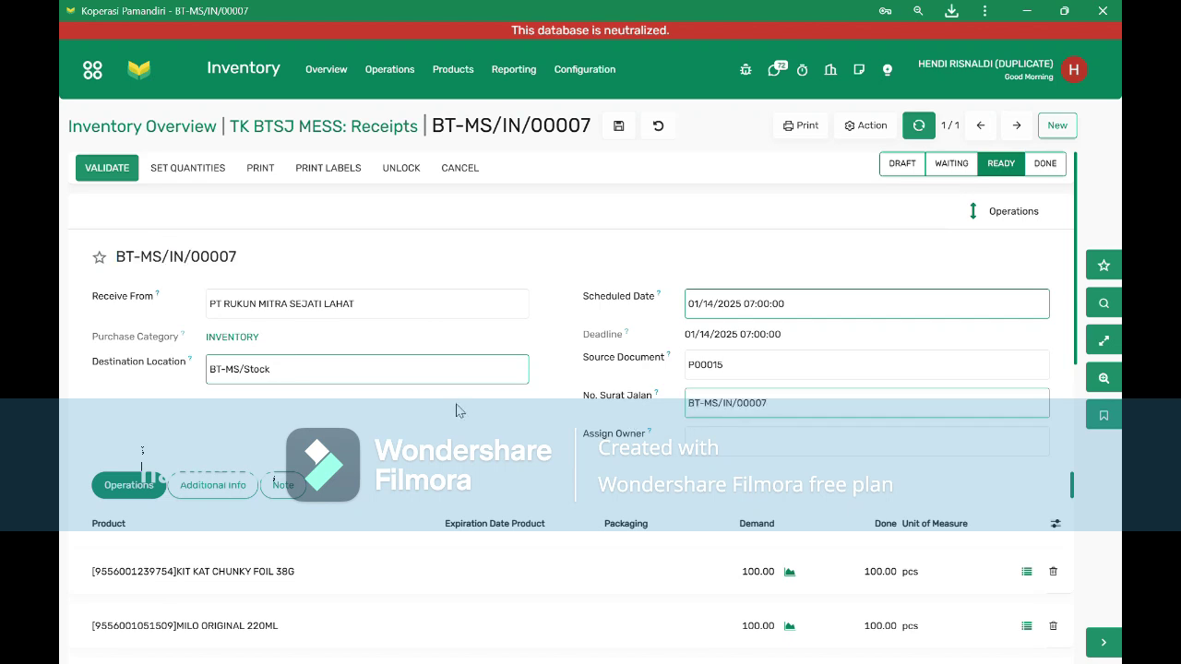
{"action": "left_click", "coordinate": [123, 172]}
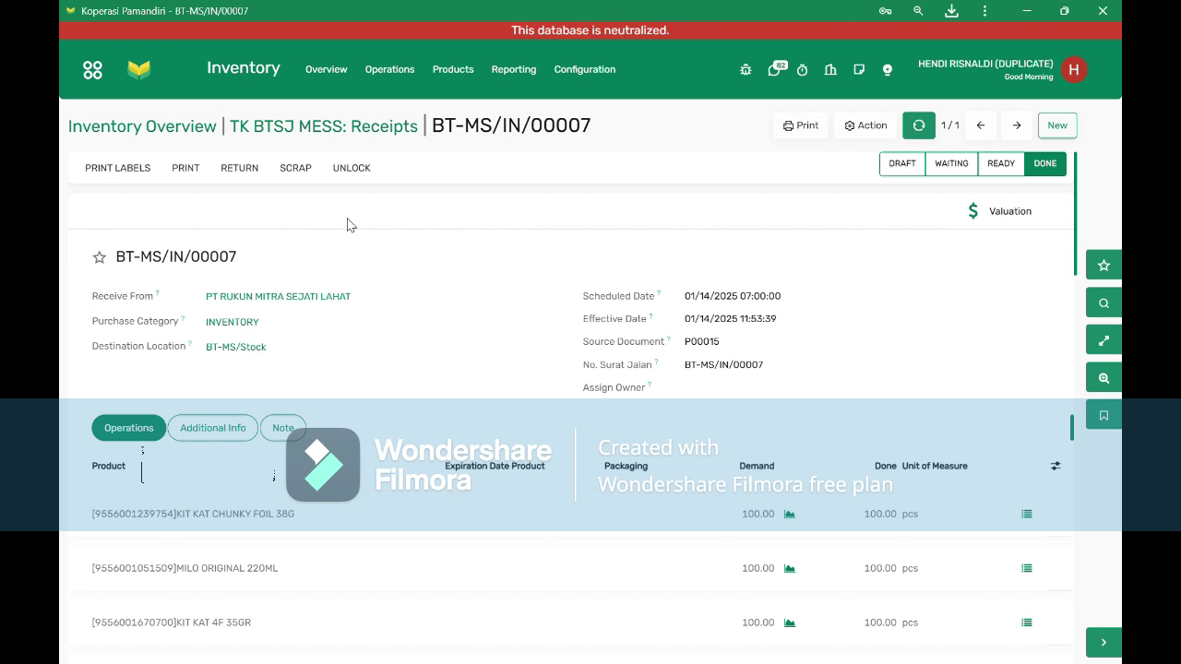
Print the Bukti Penerimaan Barang A4 report and attach its PDF to the receipt.
{"action": "left_click", "coordinate": [808, 126]}
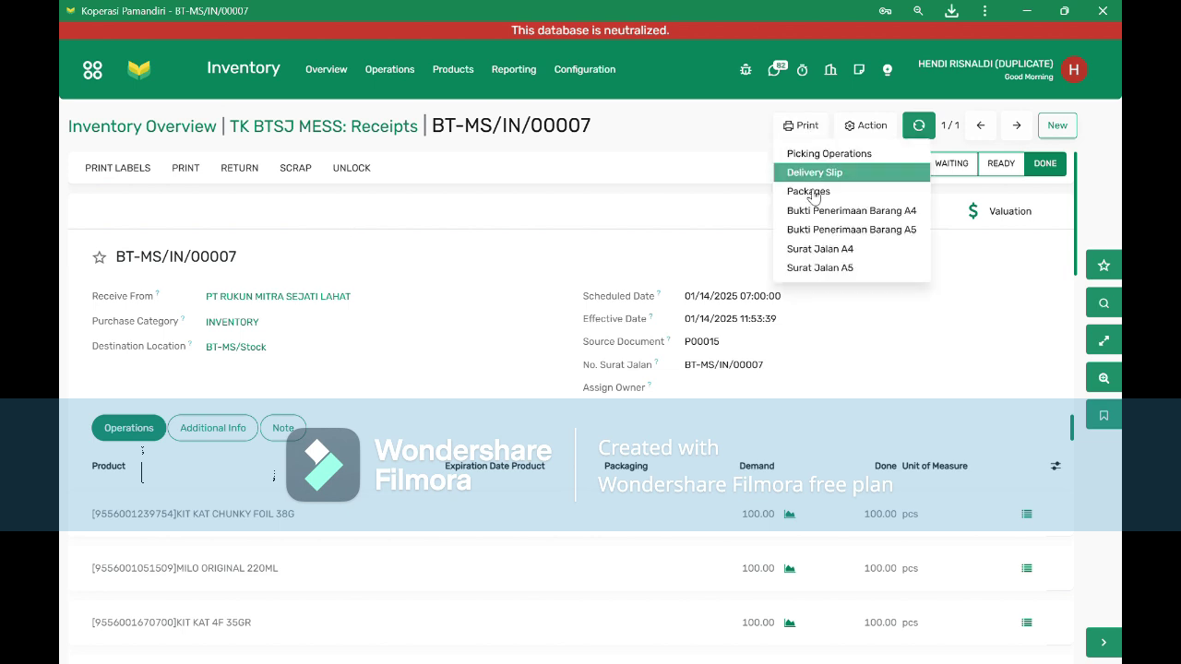
{"action": "left_click", "coordinate": [872, 217]}
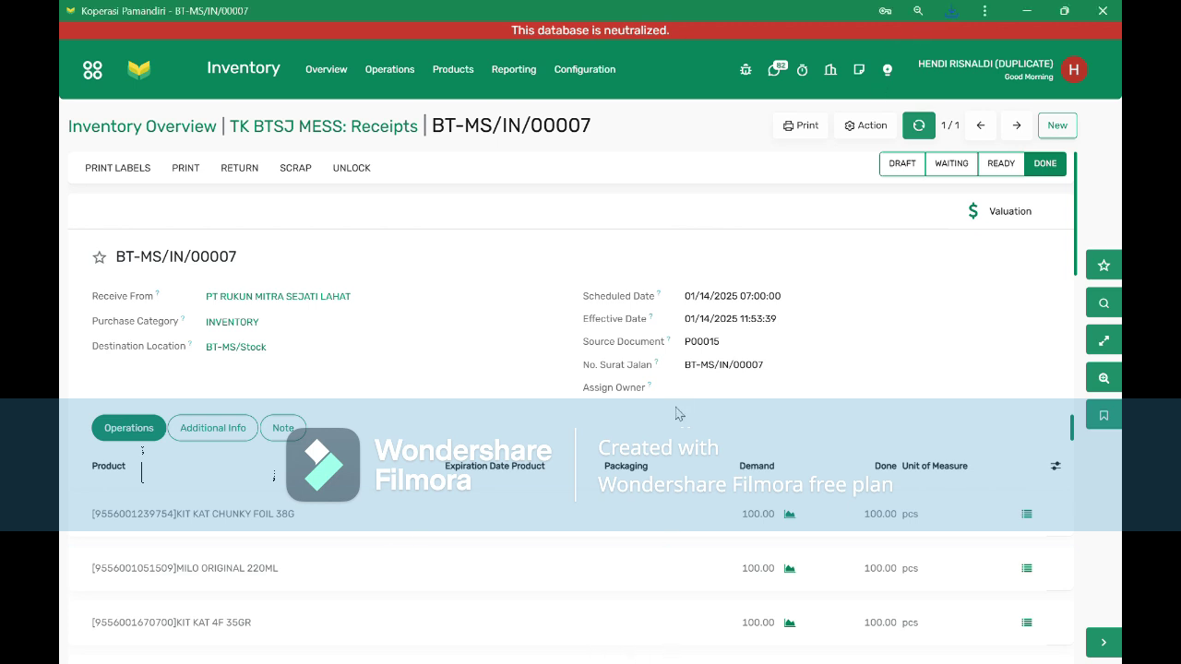
{"action": "scroll", "coordinate": [677, 408], "scroll_direction": "down", "scroll_amount": 10}
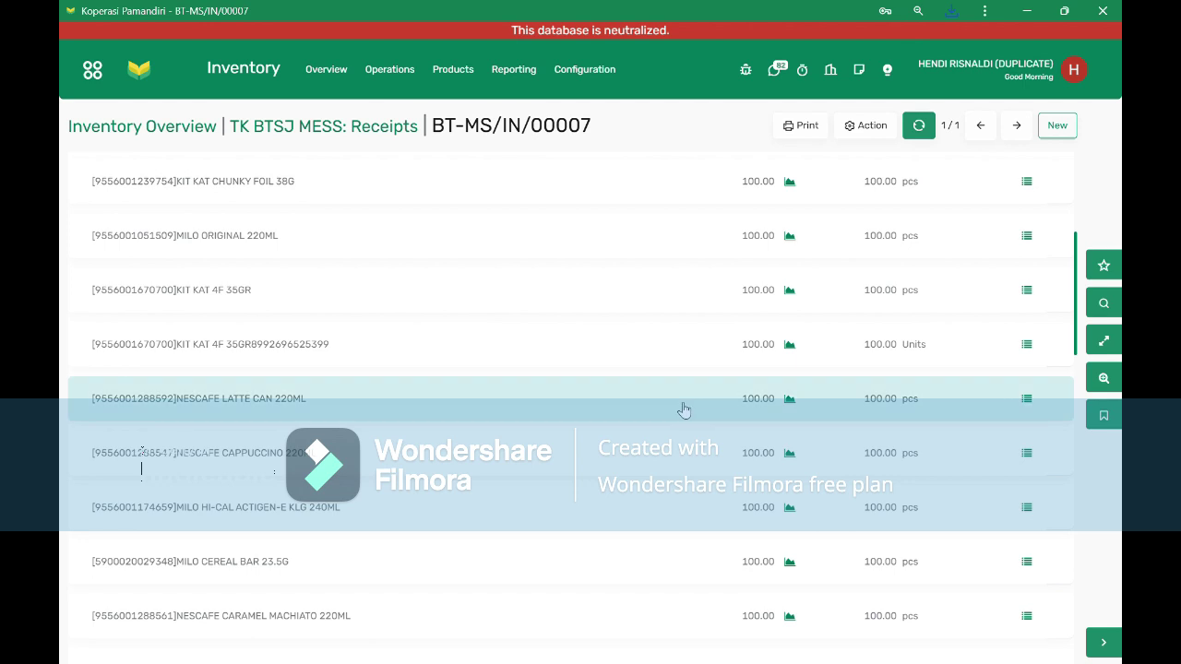
{"action": "scroll", "coordinate": [677, 408], "scroll_direction": "up", "scroll_amount": 3}
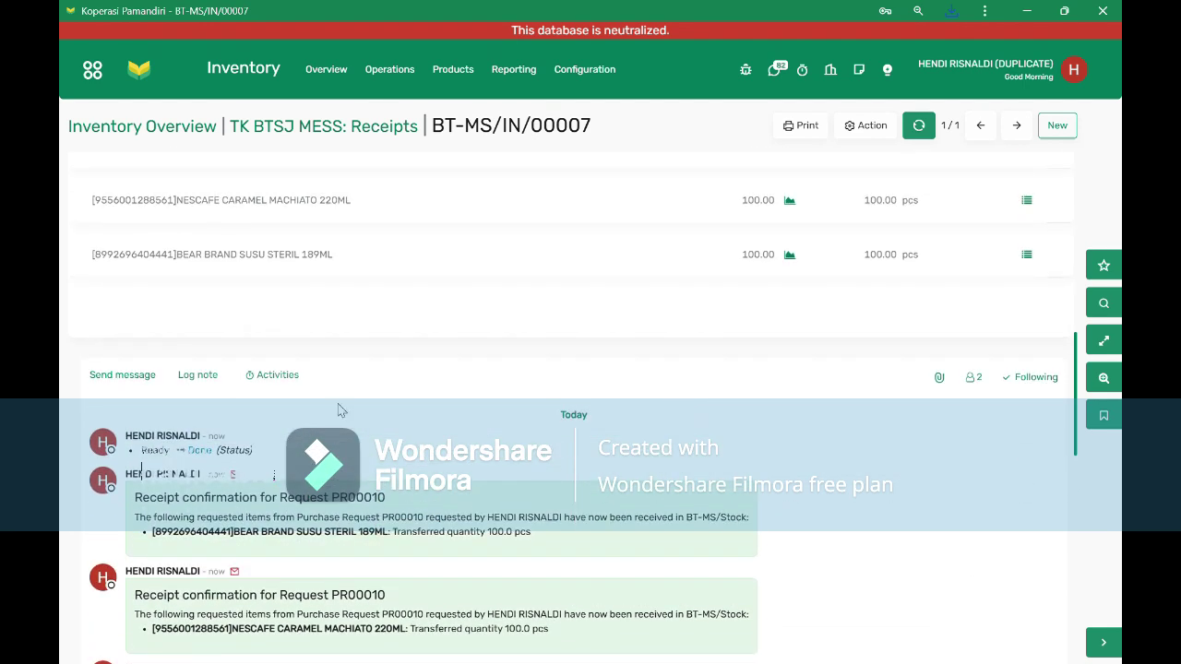
{"action": "left_click", "coordinate": [946, 384]}
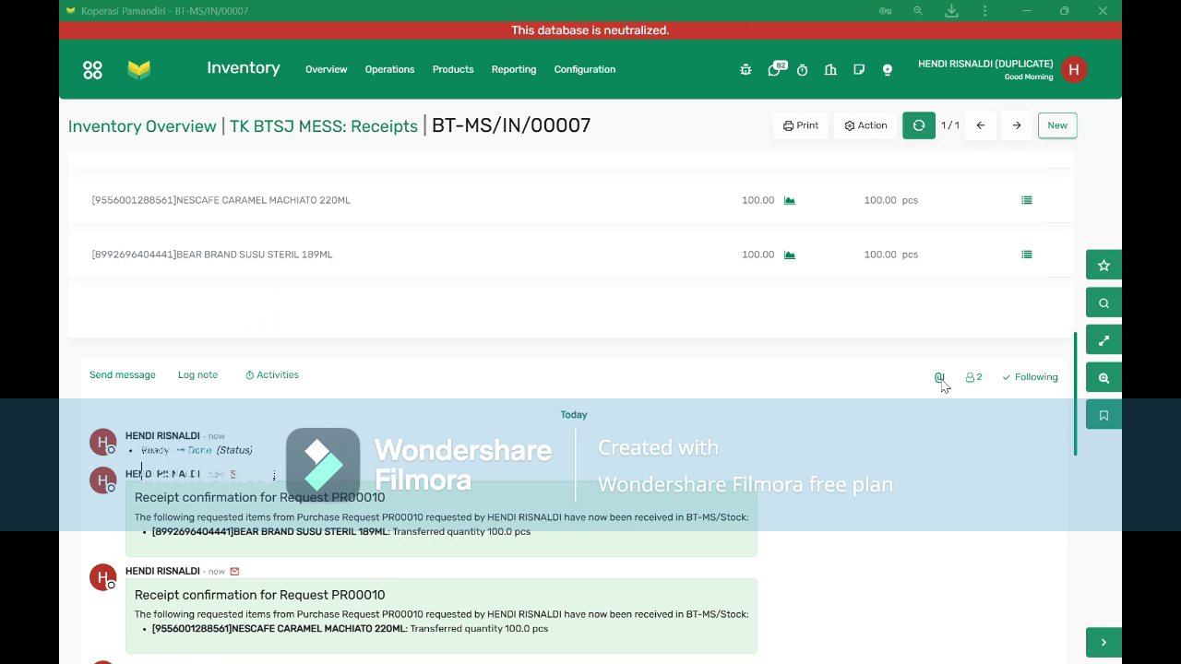
{"action": "double_click", "coordinate": [637, 139]}
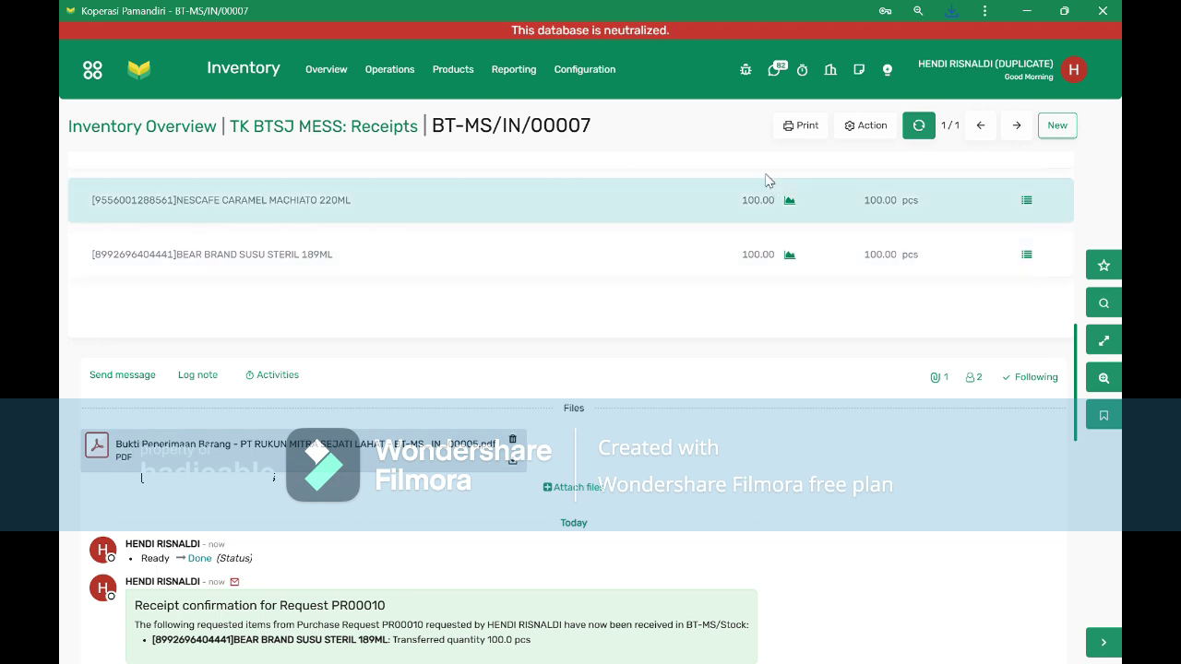
{"action": "scroll", "coordinate": [268, 305], "scroll_direction": "up", "scroll_amount": 10}
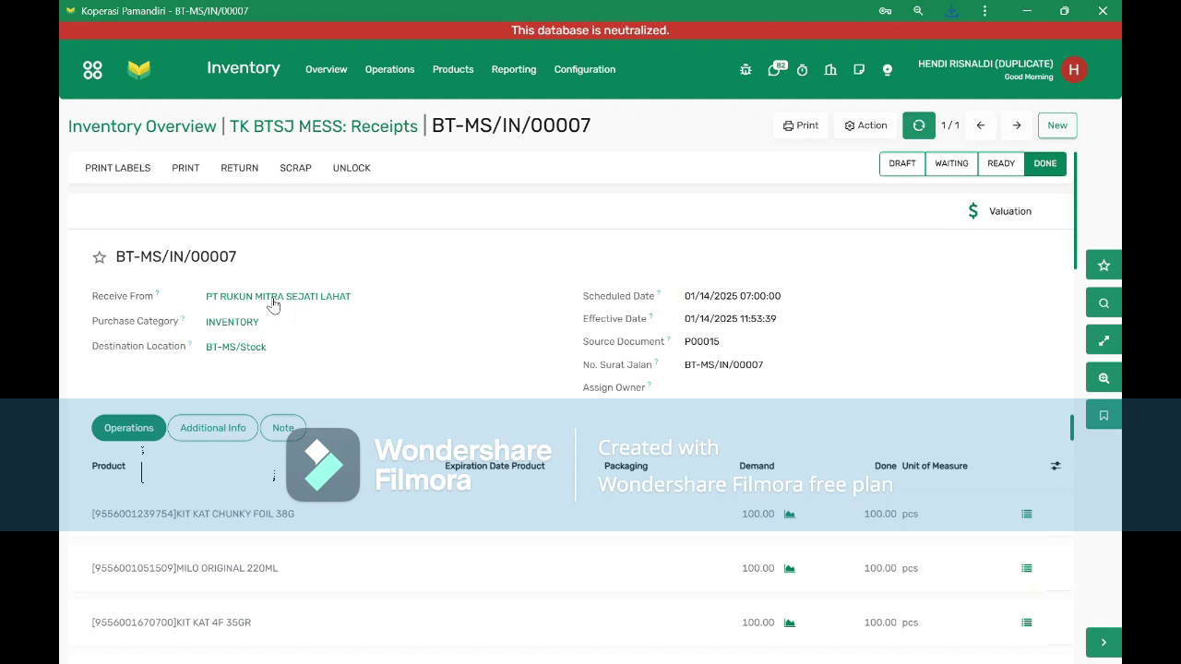
{"action": "left_click", "coordinate": [95, 71]}
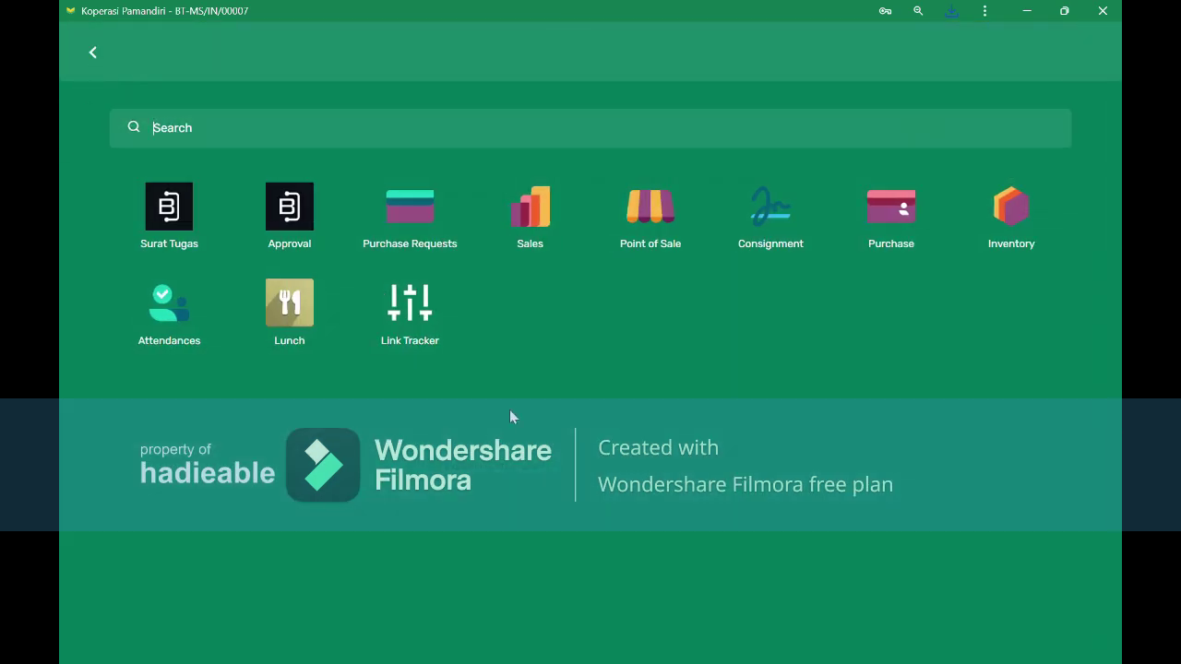
Create a bill from purchase order P00015 with Bill Date 01/14/2025.
{"action": "left_click", "coordinate": [892, 221]}
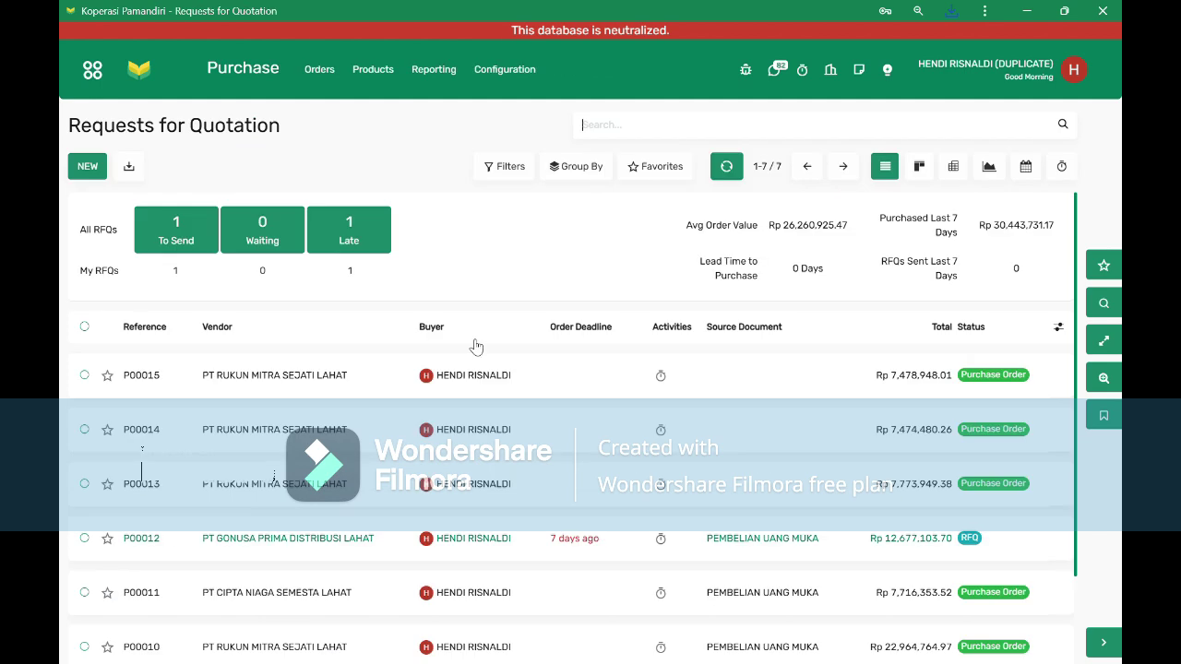
{"action": "left_click", "coordinate": [156, 377]}
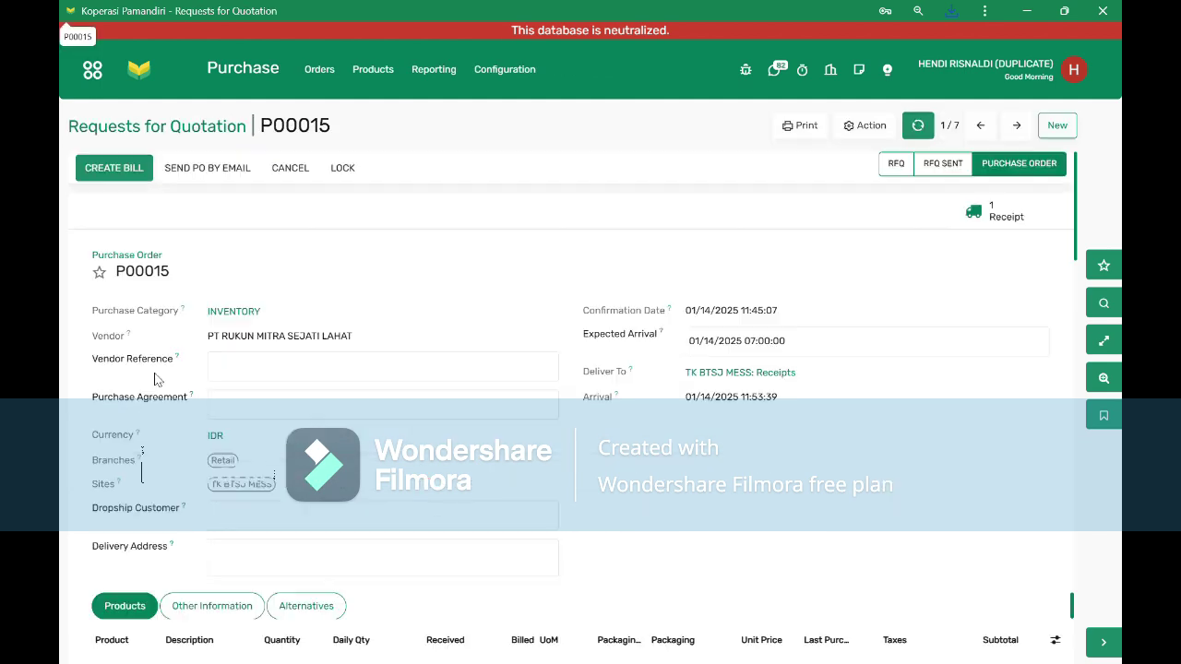
{"action": "left_click", "coordinate": [138, 175]}
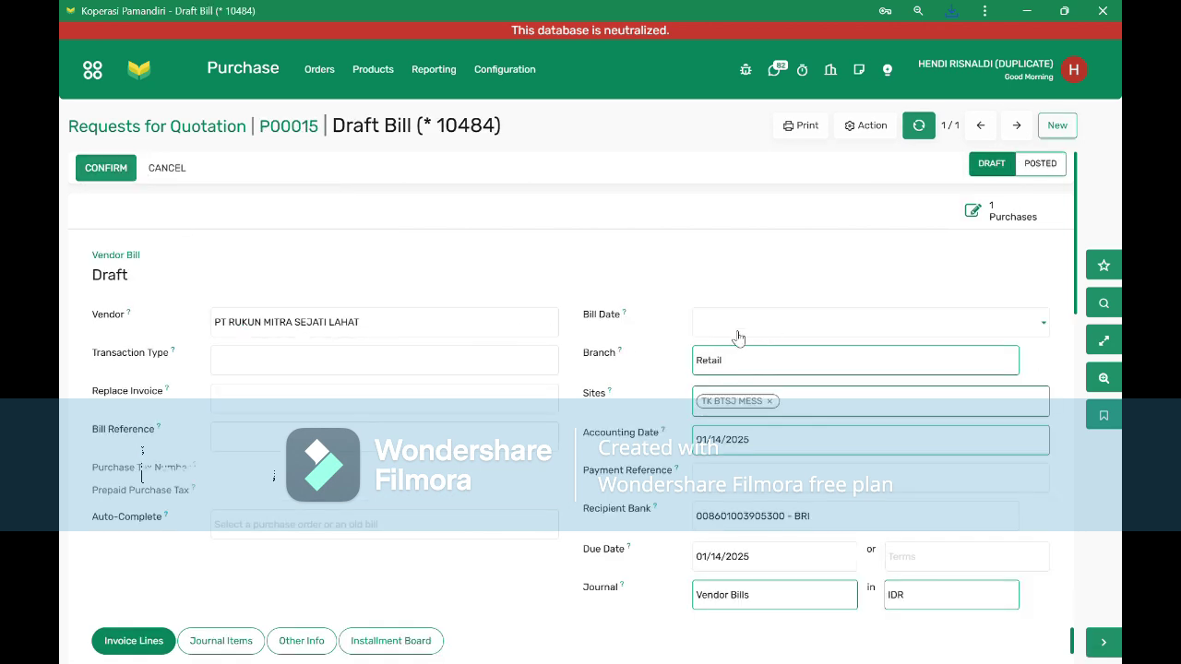
{"action": "left_click", "coordinate": [719, 325]}
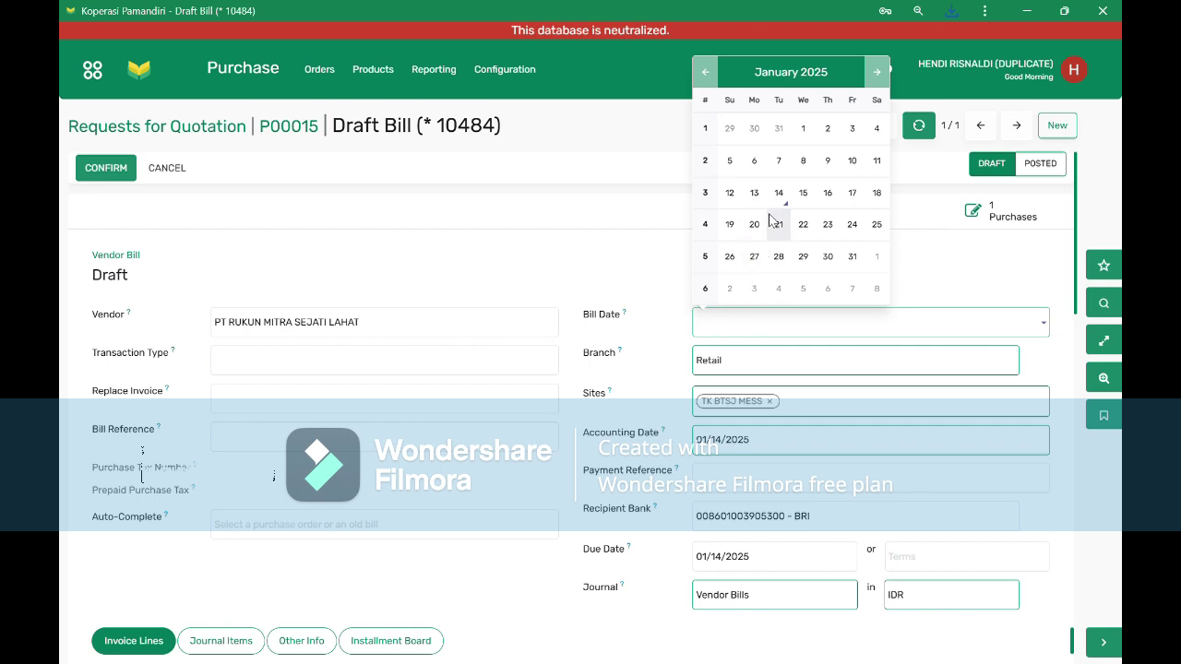
{"action": "left_click", "coordinate": [779, 194]}
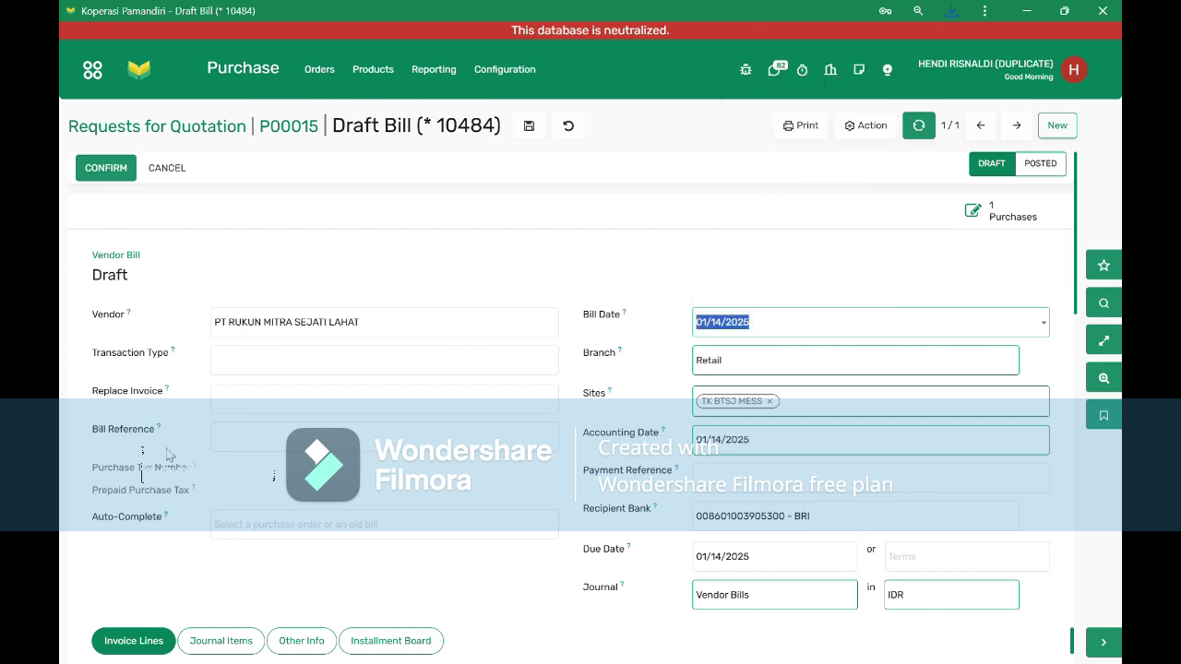
{"action": "left_click", "coordinate": [267, 445]}
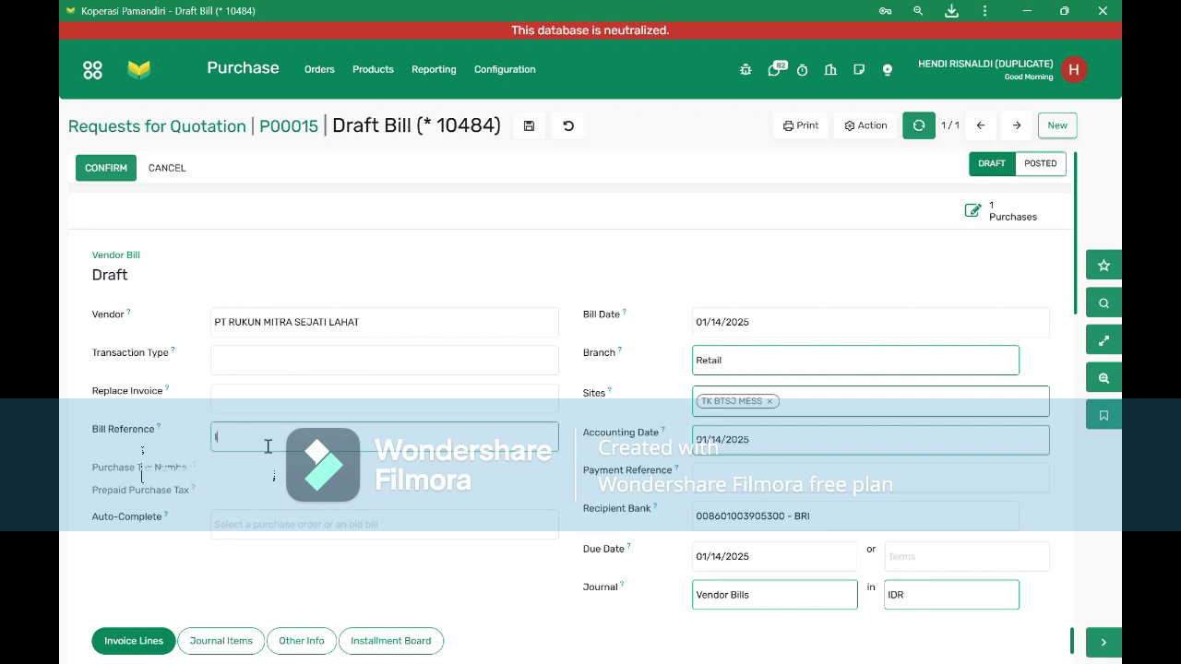
Enter bill reference INV/2025/01/0002, save, and confirm the bill as BILL/2025/01/0004.
{"action": "type", "text": "IN"}
{"action": "type", "text": "V/202"}
{"action": "type", "text": "5/02"}
{"action": "type", "text": "/0002"}
{"action": "scroll", "coordinate": [355, 463], "scroll_direction": "down", "scroll_amount": 4}
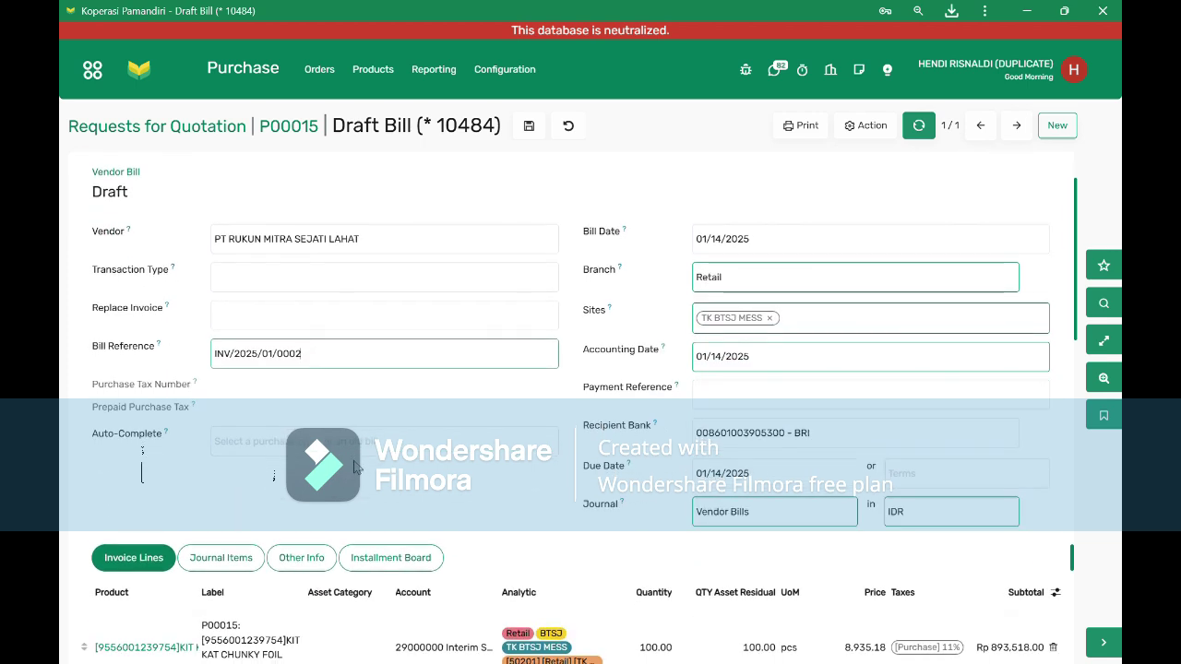
{"action": "scroll", "coordinate": [356, 466], "scroll_direction": "down", "scroll_amount": 5}
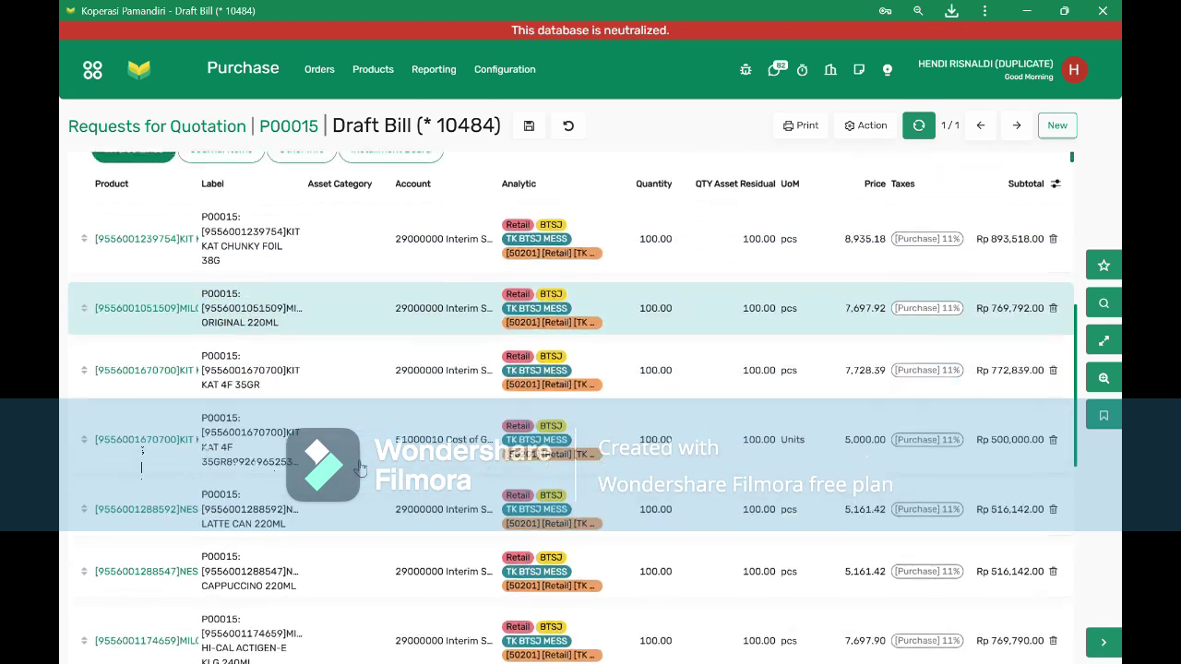
{"action": "scroll", "coordinate": [359, 466], "scroll_direction": "down", "scroll_amount": 4}
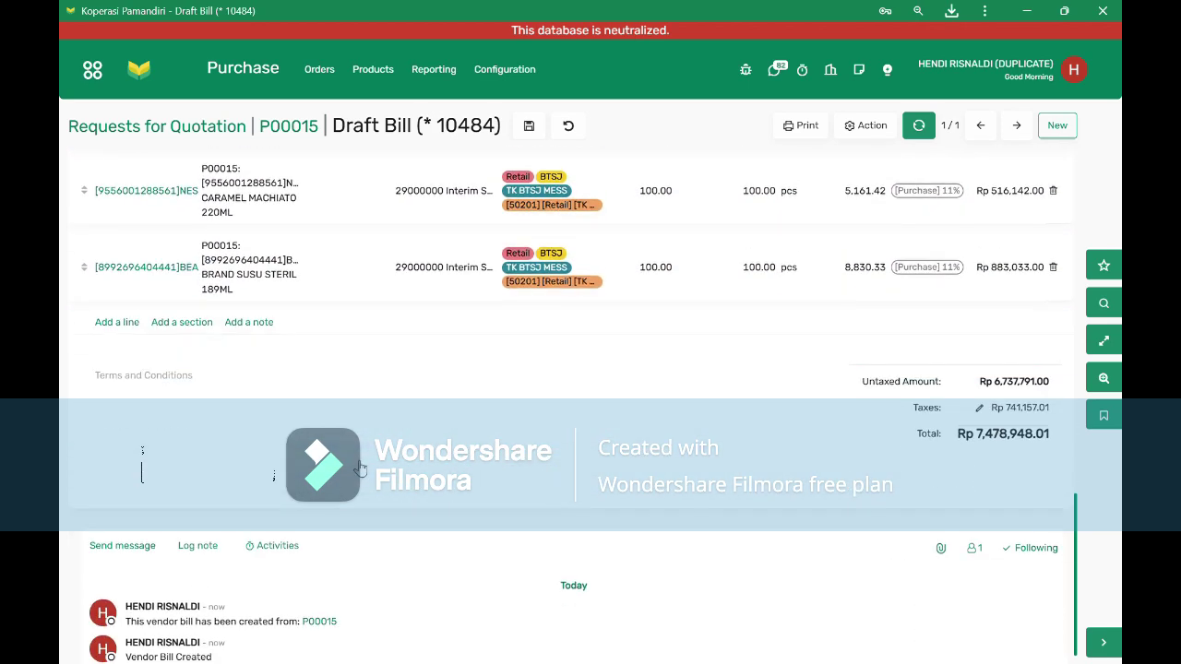
{"action": "scroll", "coordinate": [355, 465], "scroll_direction": "up", "scroll_amount": 12}
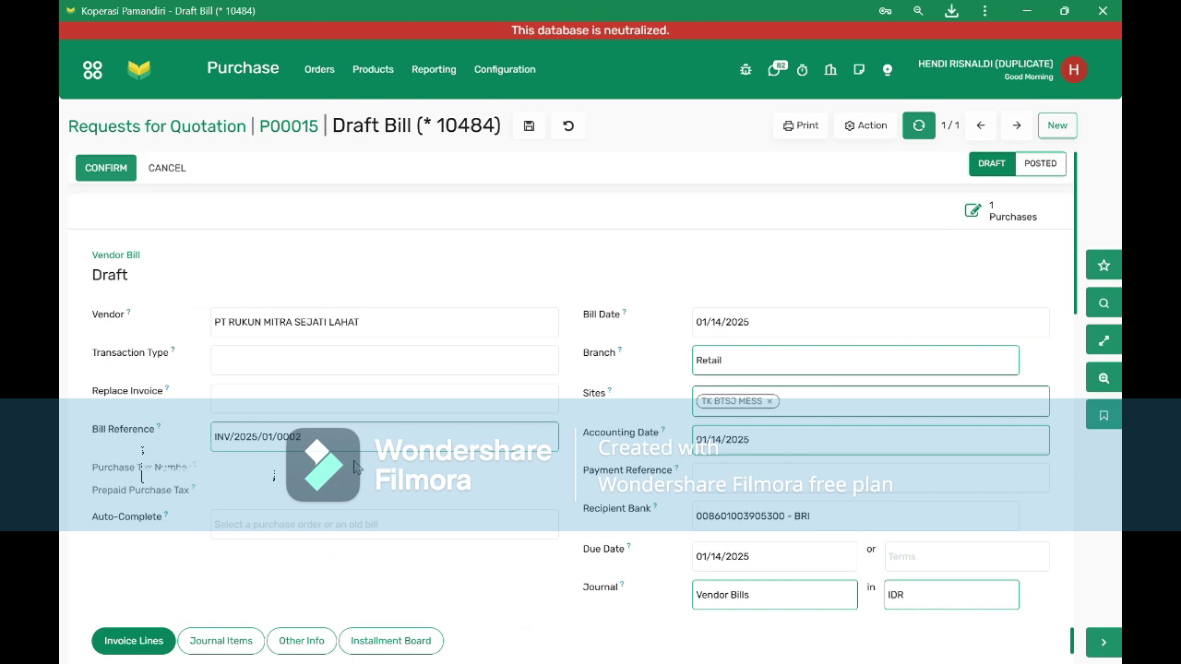
{"action": "left_click", "coordinate": [530, 126]}
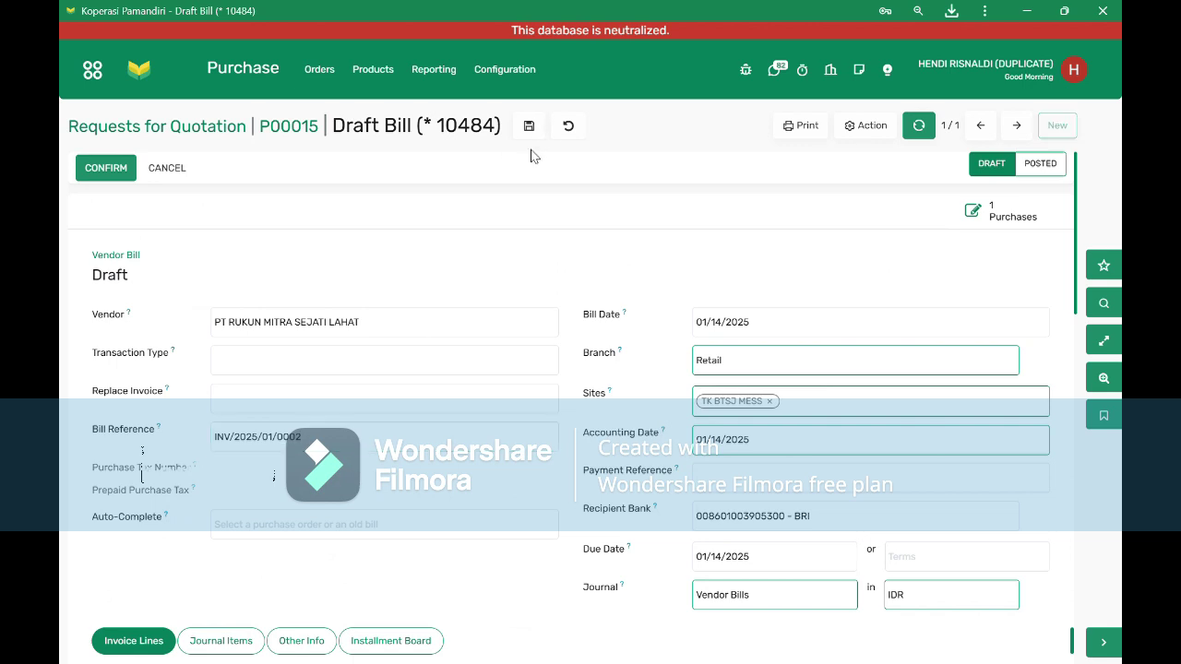
{"action": "left_click", "coordinate": [106, 193]}
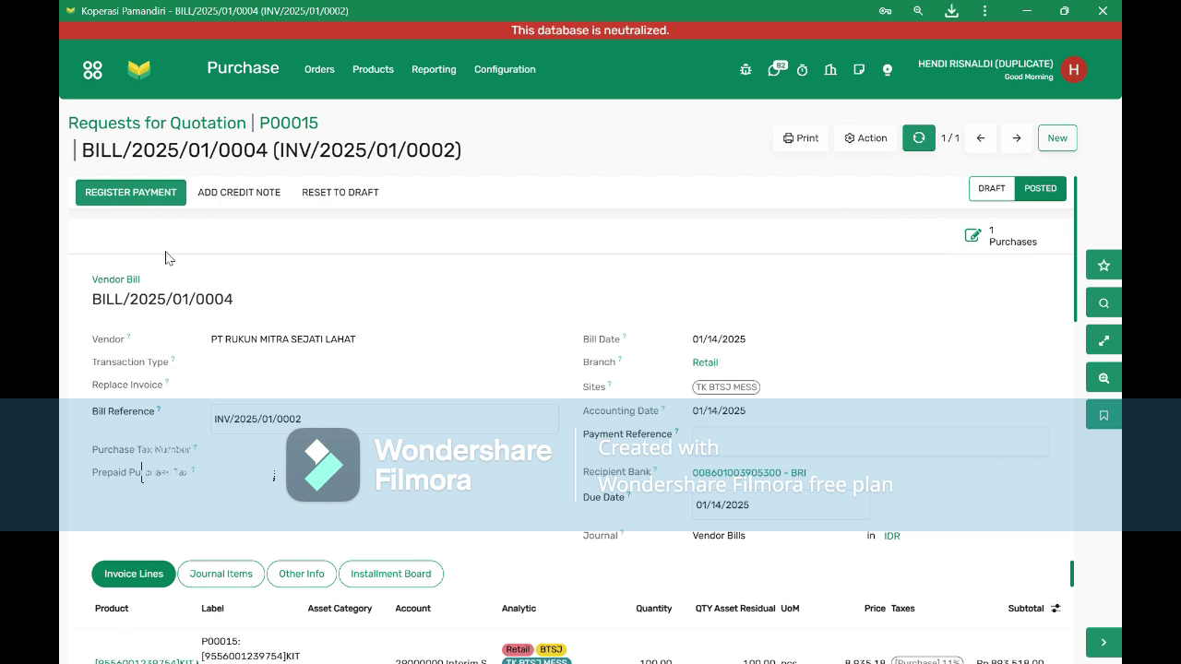
{"action": "left_click", "coordinate": [95, 73]}
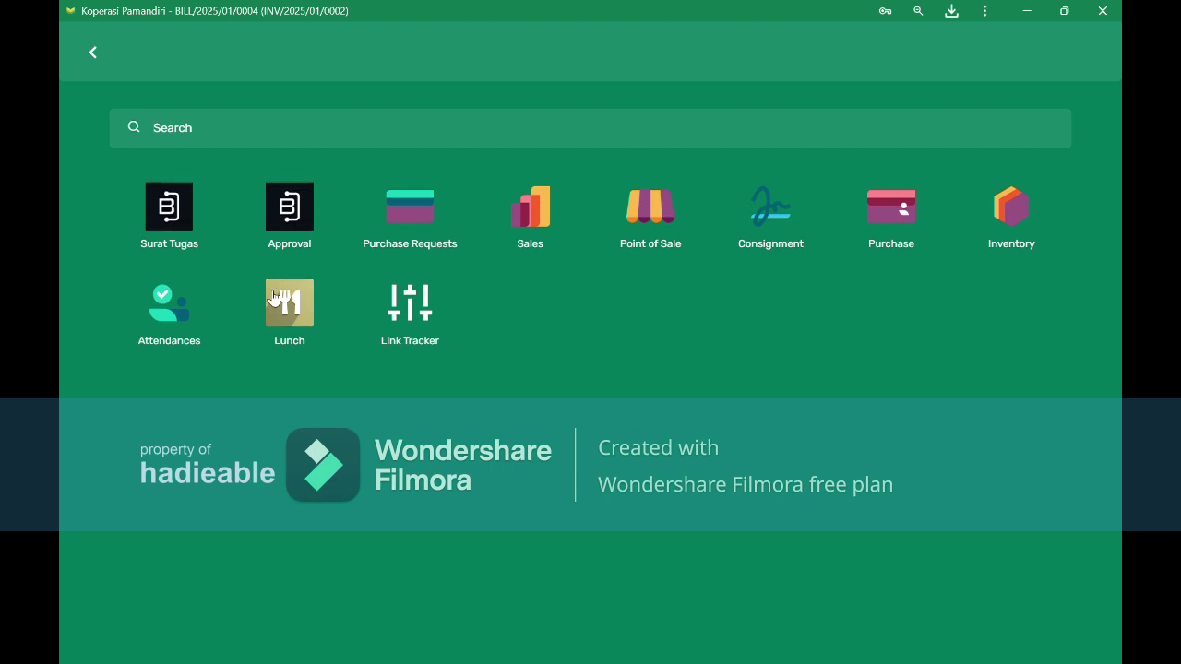
Start a new record in the Approval app's settlement list.
{"action": "left_click", "coordinate": [301, 210]}
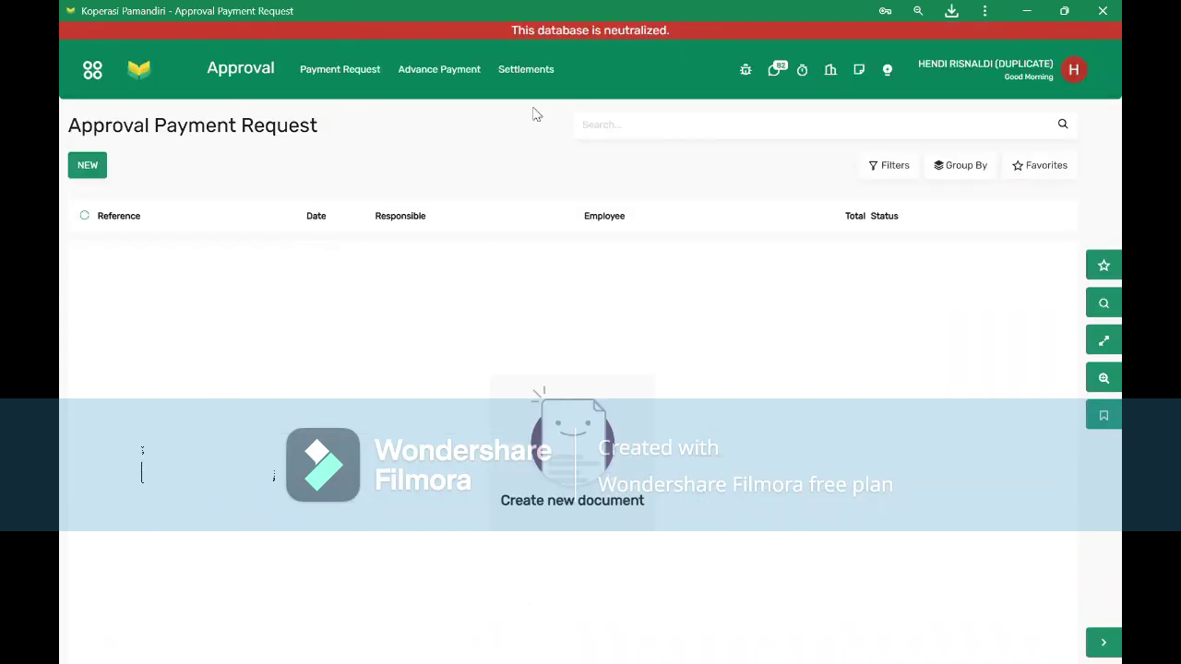
{"action": "left_click", "coordinate": [540, 76]}
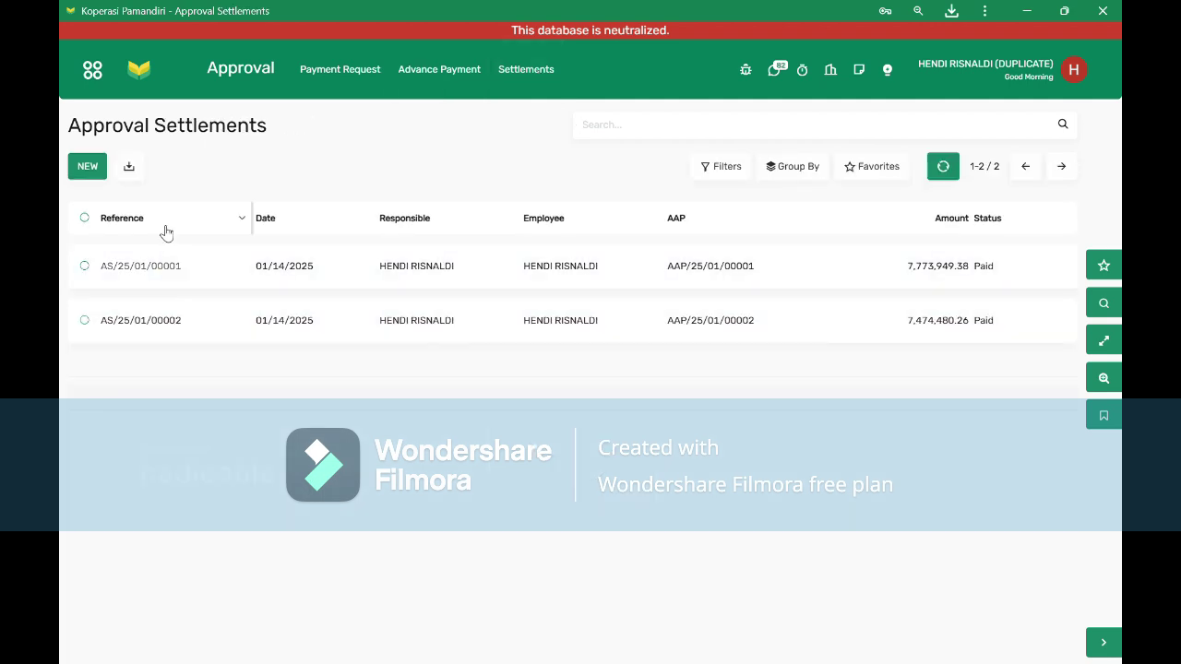
{"action": "left_click", "coordinate": [99, 168]}
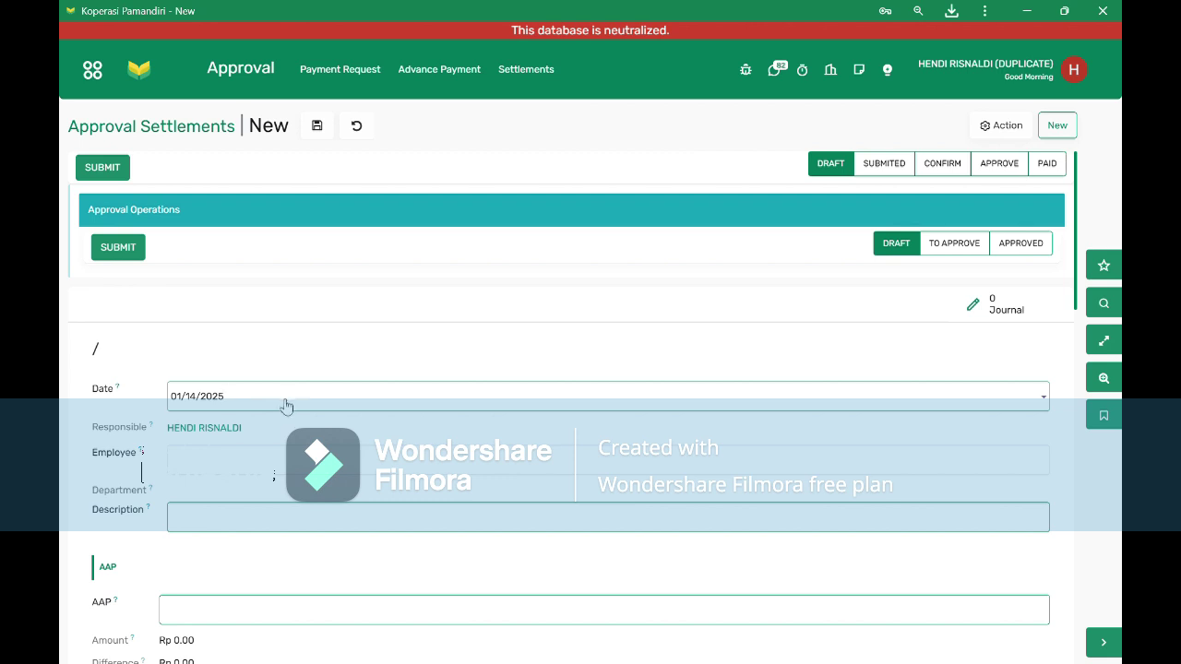
{"action": "scroll", "coordinate": [260, 490], "scroll_direction": "down", "scroll_amount": 1}
{"action": "scroll", "coordinate": [260, 490], "scroll_direction": "up", "scroll_amount": 1}
Select advance payment AAP/25/01/00003 in the AAP field.
{"action": "left_click", "coordinate": [245, 521]}
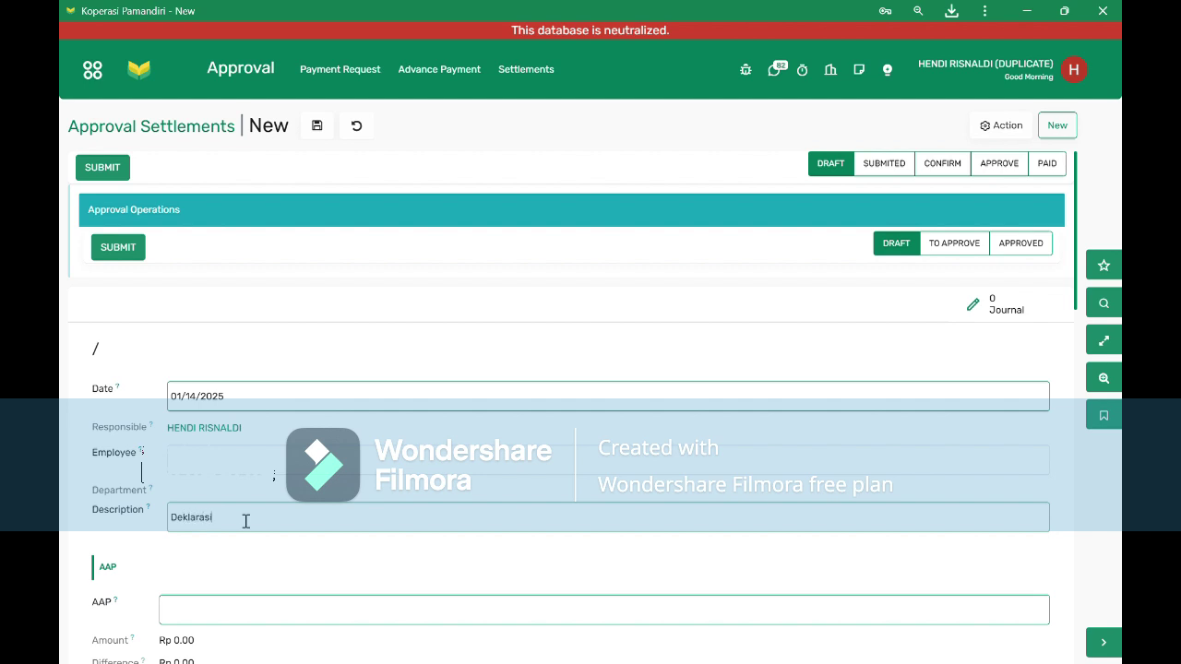
{"action": "scroll", "coordinate": [276, 600], "scroll_direction": "down", "scroll_amount": 3}
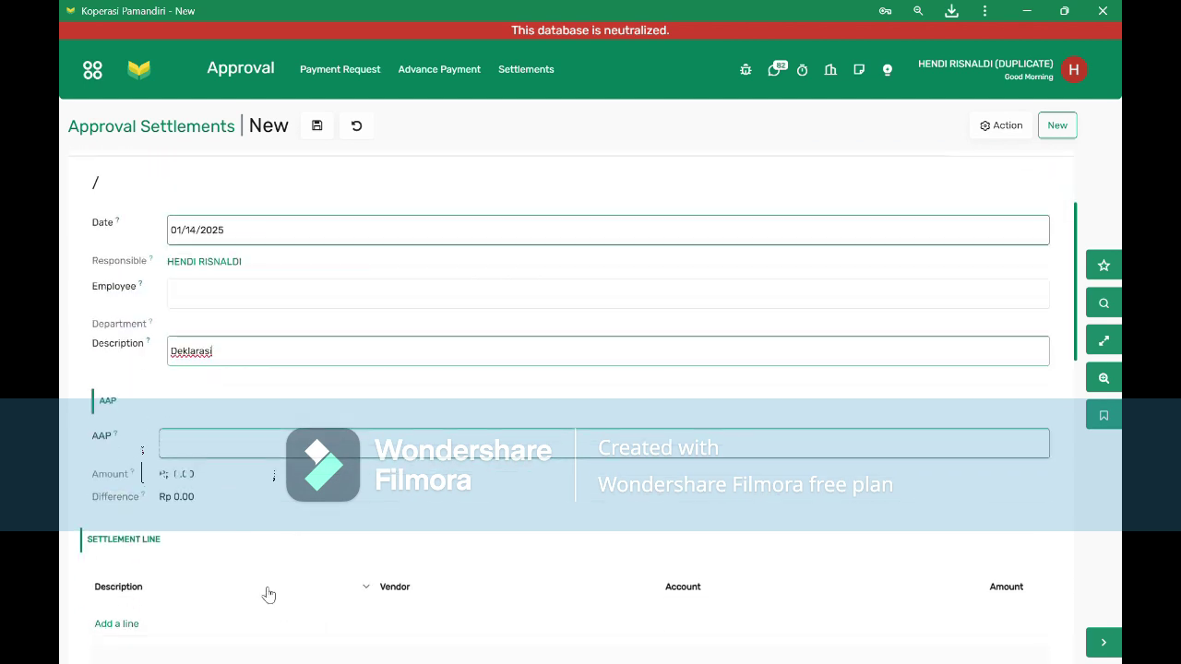
{"action": "left_click", "coordinate": [246, 451]}
{"action": "type", "text": "3"}
{"action": "left_click", "coordinate": [275, 465]}
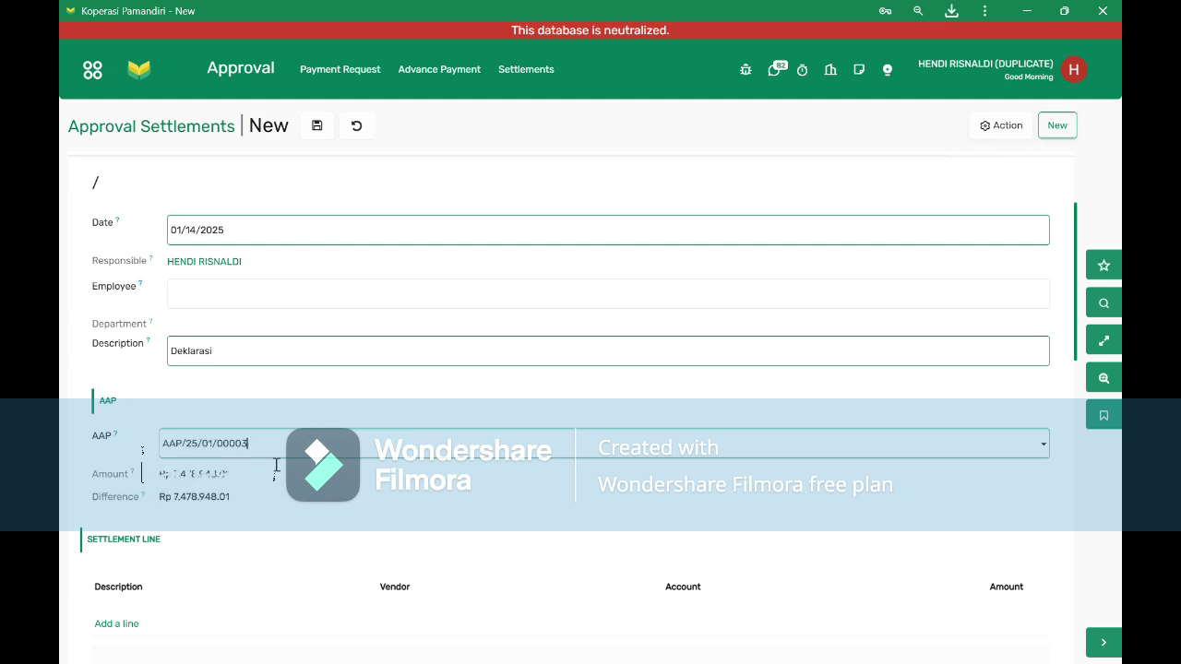
Set the description to 'Deklarasi AAP/25/01/00003 -P000015'.
{"action": "left_click_drag", "start_coordinate": [249, 444], "coordinate": [155, 444]}
{"action": "key", "text": "ctrl+c"}
{"action": "left_click", "coordinate": [342, 356]}
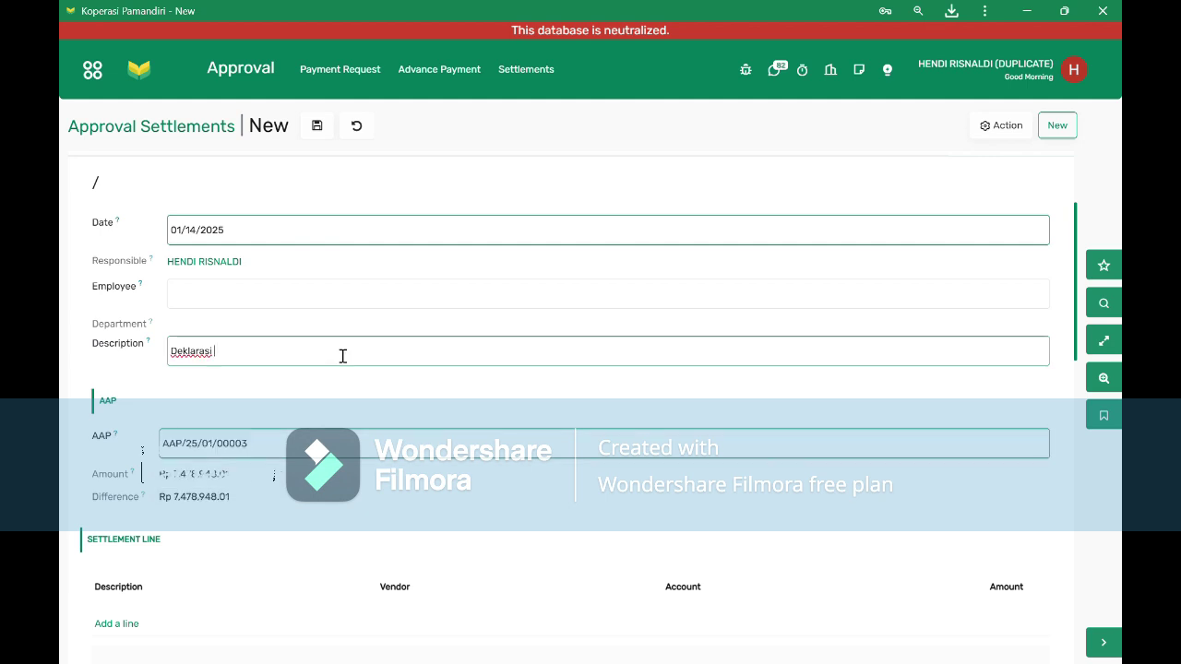
{"action": "key", "text": "ctrl+v"}
{"action": "type", "text": "-P0000"}
{"action": "scroll", "coordinate": [395, 380], "scroll_direction": "down", "scroll_amount": 3}
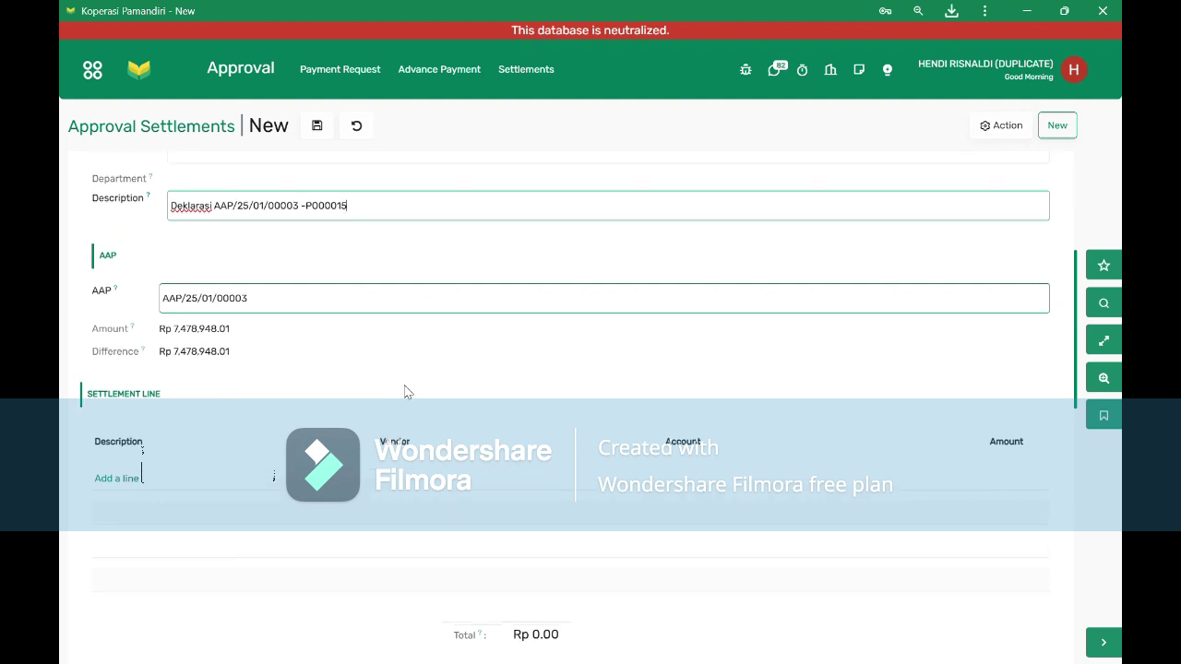
{"action": "scroll", "coordinate": [404, 392], "scroll_direction": "up", "scroll_amount": 1}
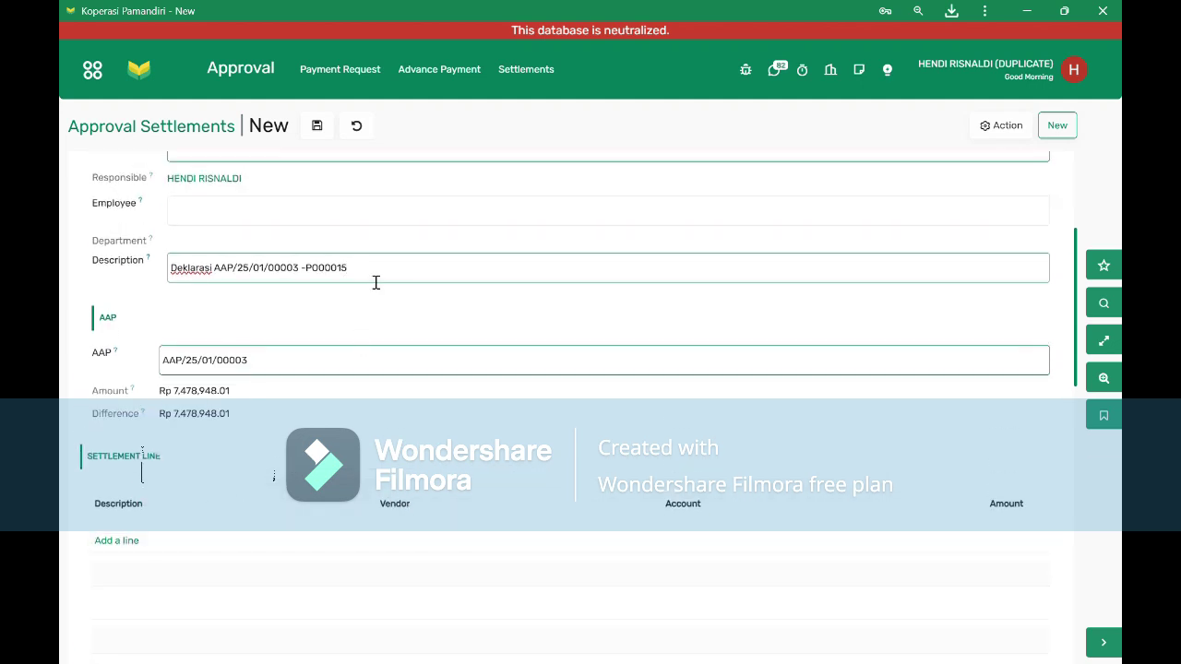
{"action": "left_click_drag", "start_coordinate": [378, 267], "coordinate": [101, 268]}
{"action": "scroll", "coordinate": [424, 356], "scroll_direction": "up", "scroll_amount": 3}
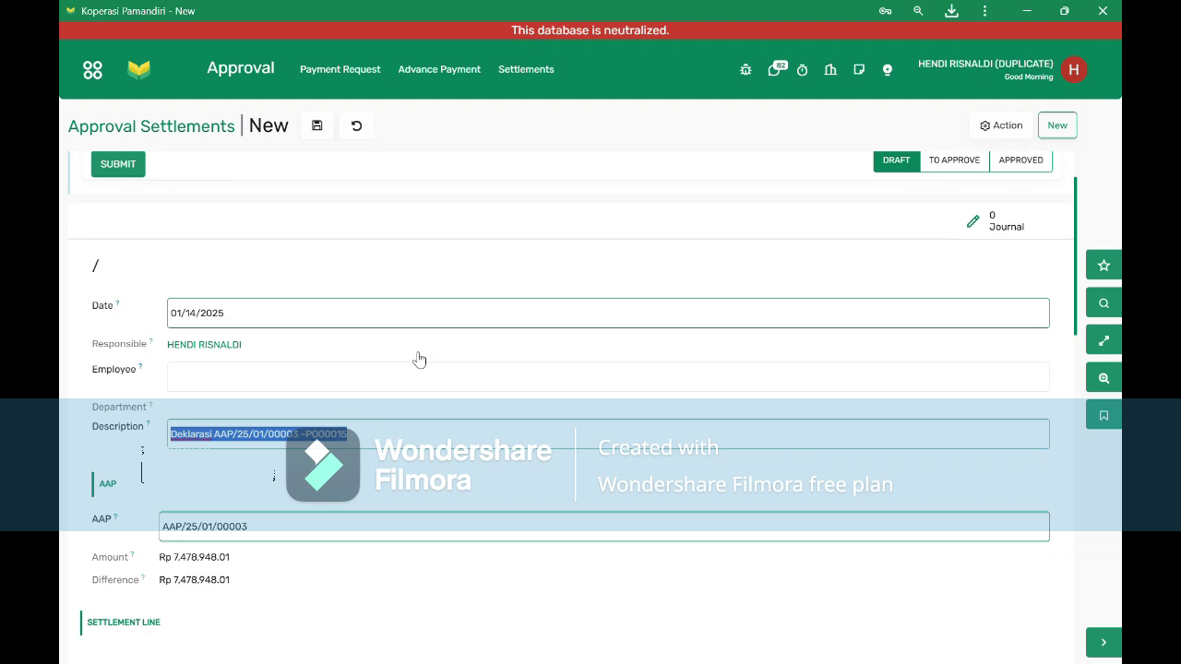
{"action": "scroll", "coordinate": [412, 419], "scroll_direction": "down", "scroll_amount": 6}
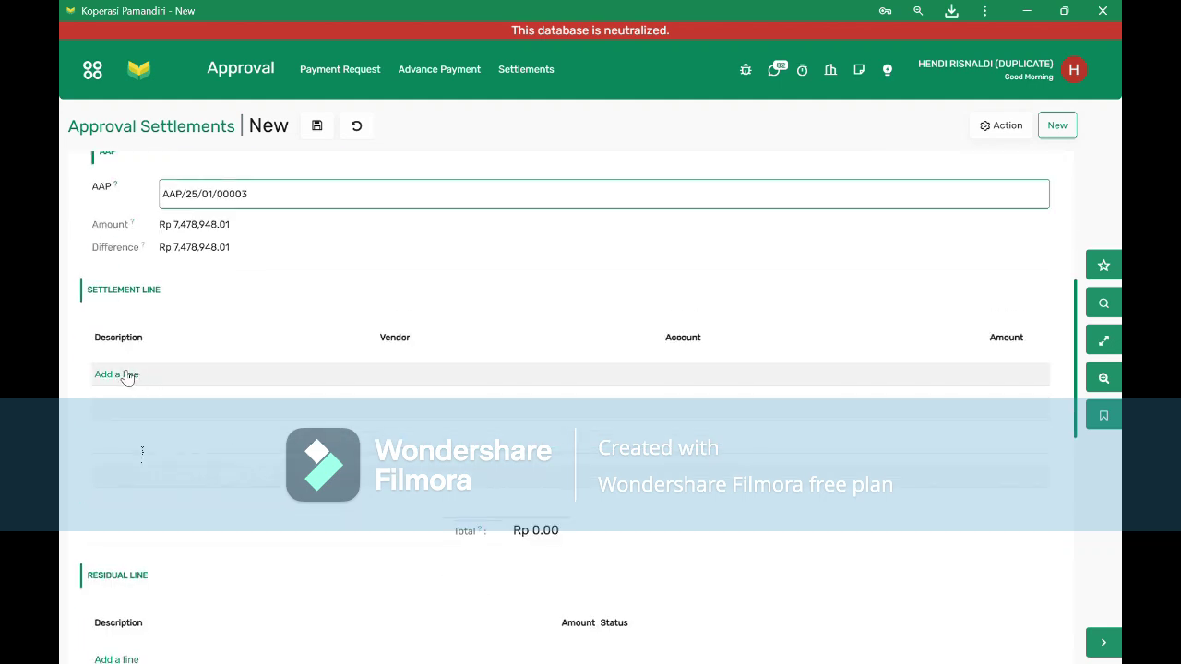
Try a line for vendor PT RUKUN MITRA SEJATI LAHAT with an edited description, then delete it.
{"action": "left_click", "coordinate": [126, 379]}
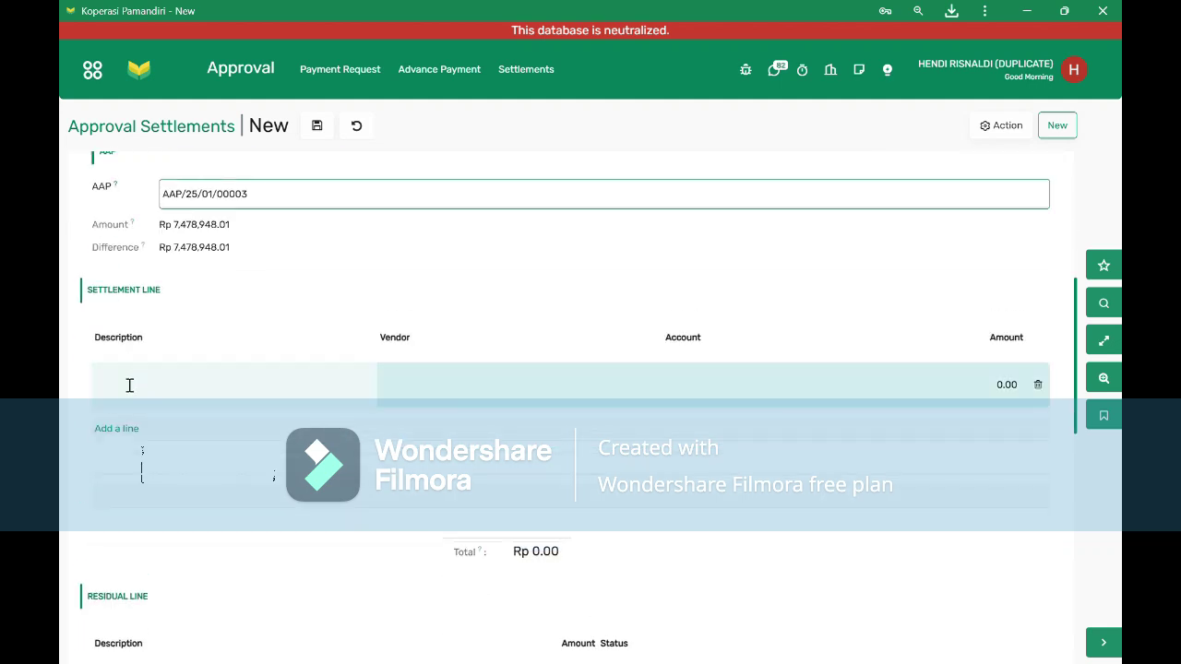
{"action": "type", "text": "Deklarasi AAP/25/01/00003 -PO00015"}
{"action": "left_click", "coordinate": [457, 403]}
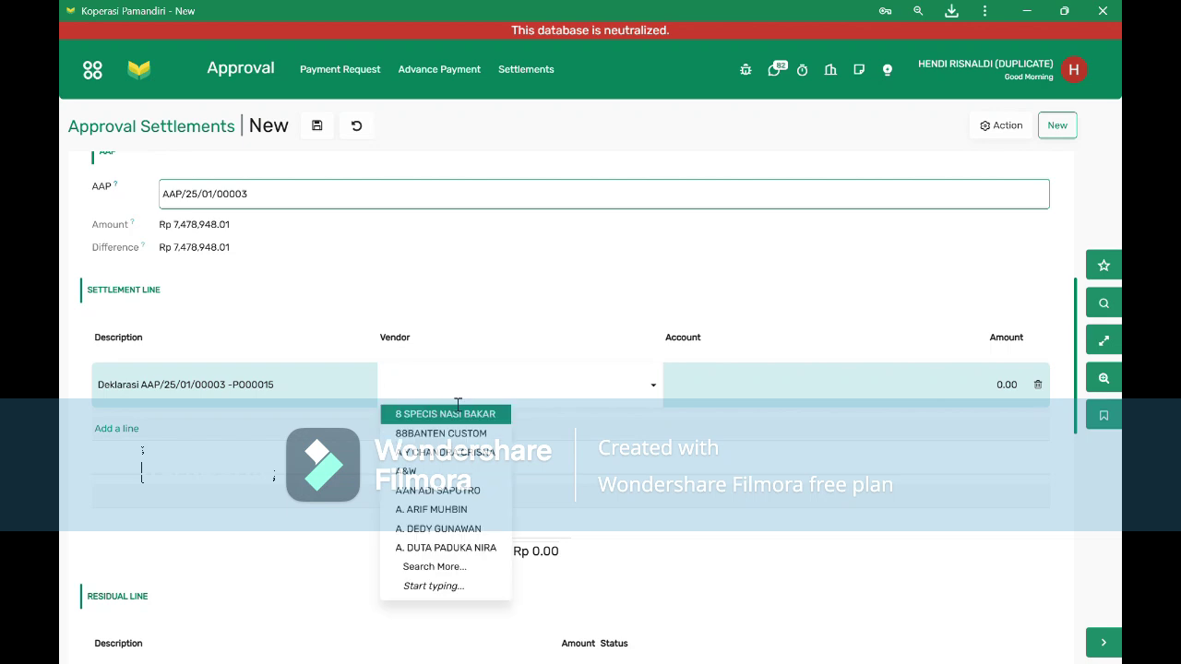
{"action": "type", "text": "RUKUN"}
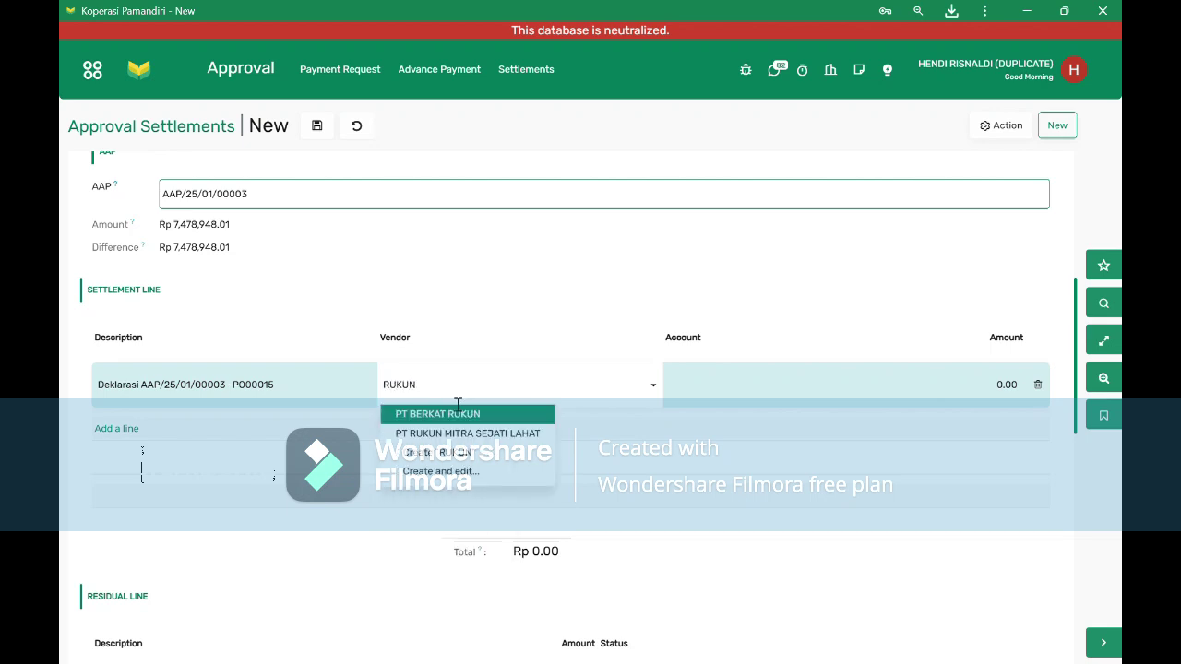
{"action": "left_click", "coordinate": [479, 434]}
{"action": "left_click_drag", "start_coordinate": [545, 390], "coordinate": [369, 395]}
{"action": "key", "text": "ctrl+c"}
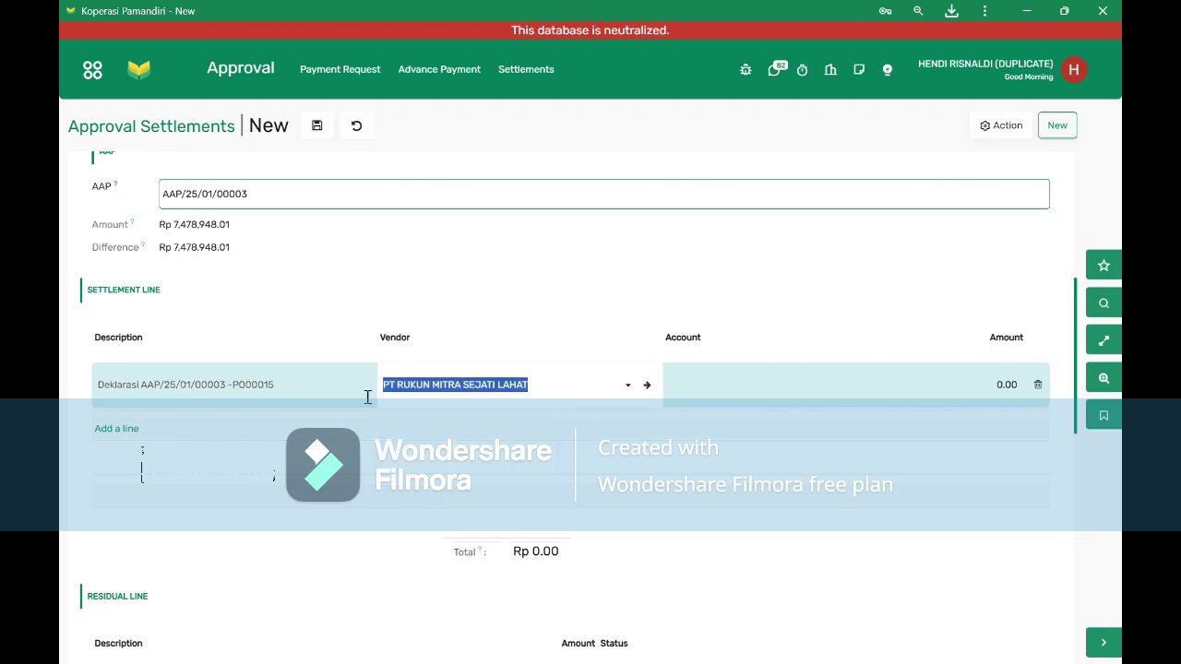
{"action": "scroll", "coordinate": [447, 225], "scroll_direction": "up", "scroll_amount": 1}
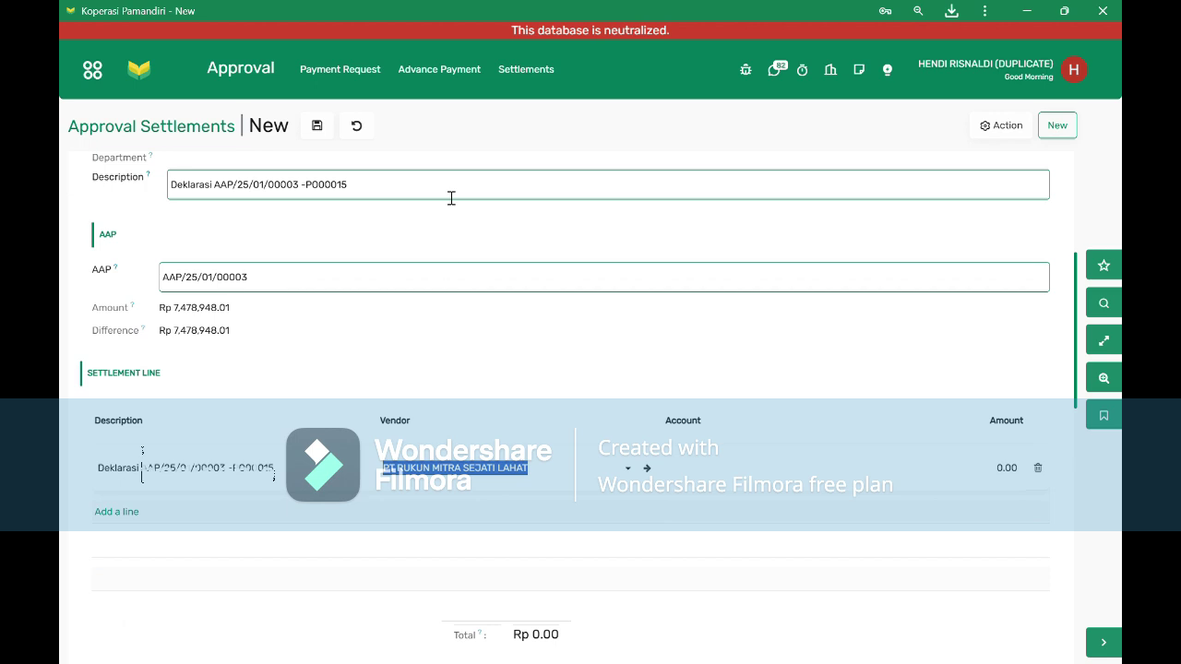
{"action": "key", "text": "shift+Tab"}
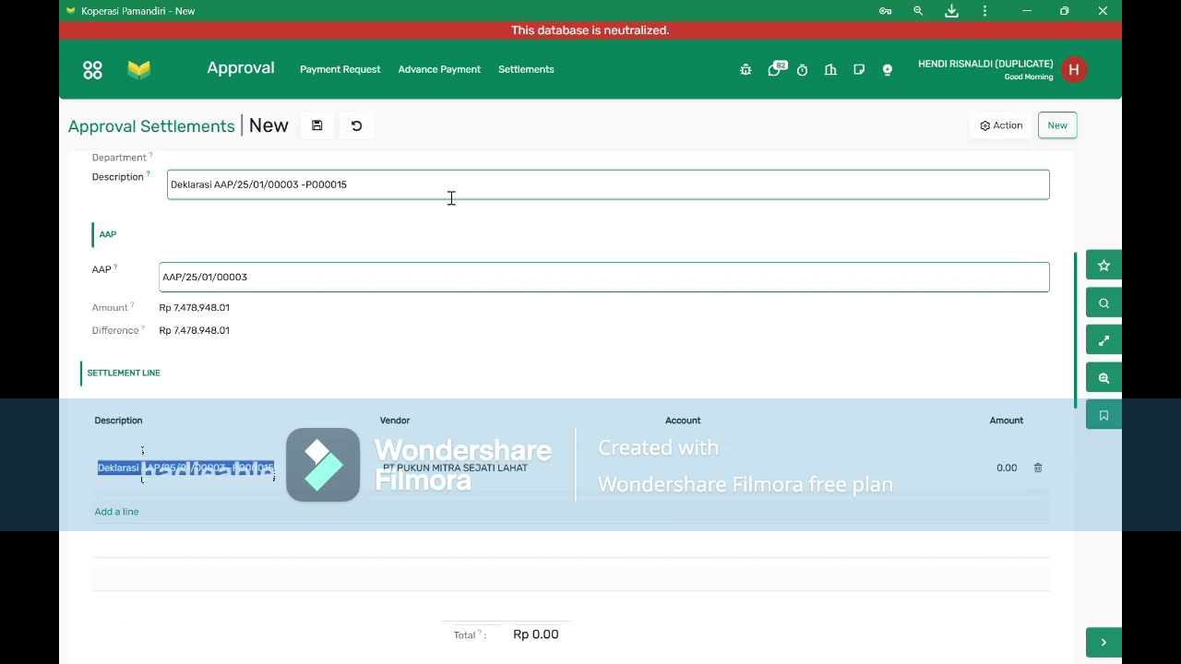
{"action": "type", "text": "-"}
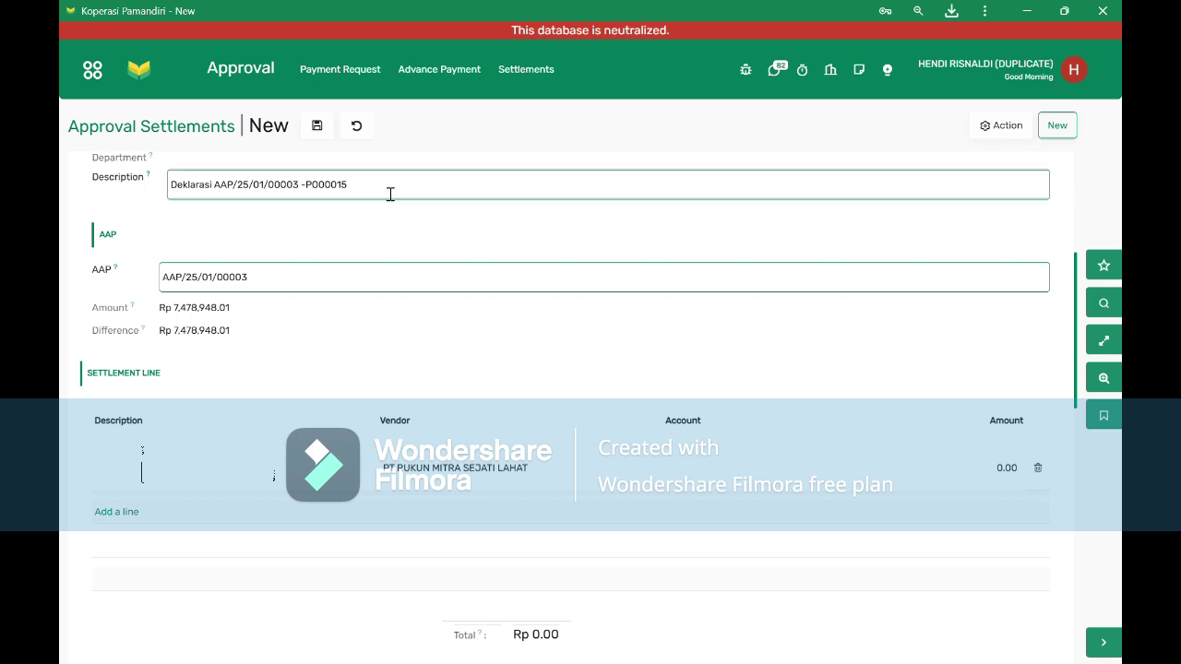
{"action": "key", "text": "ctrl+v"}
{"action": "key", "text": "shift+Home"}
{"action": "left_click", "coordinate": [275, 478]}
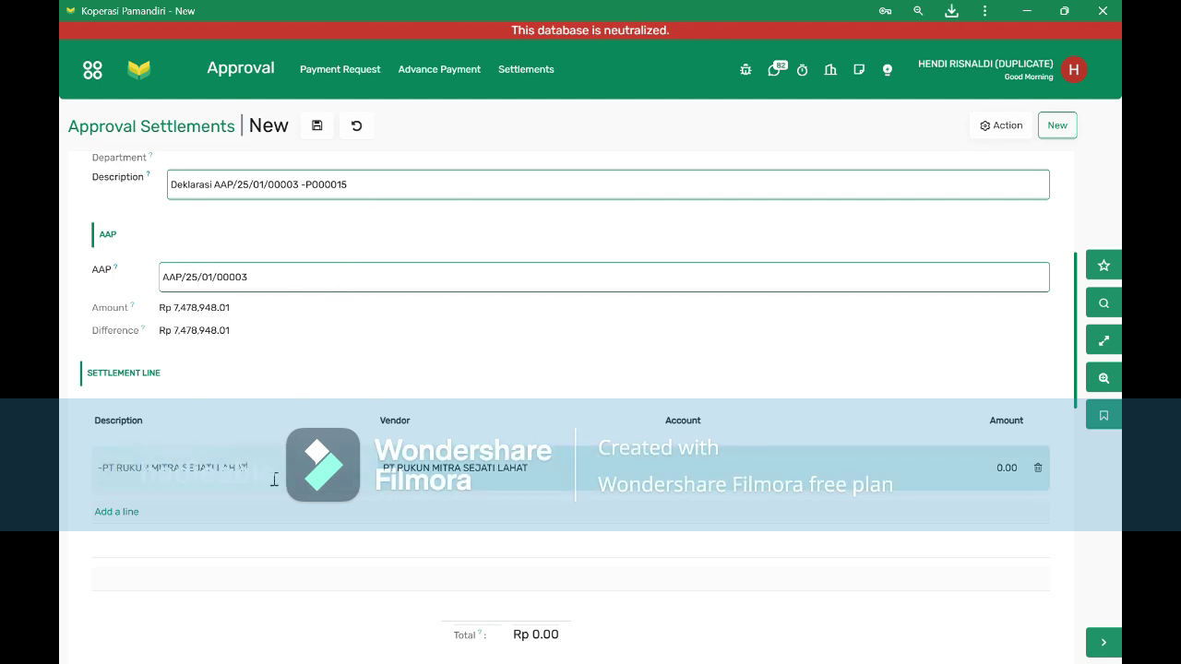
{"action": "key", "text": "BackSpace"}
{"action": "key", "text": "BackSpace"}
{"action": "key", "text": "BackSpace"}
{"action": "key", "text": "BackSpace"}
{"action": "key", "text": "BackSpace"}
{"action": "key", "text": "BackSpace"}
{"action": "key", "text": "BackSpace"}
{"action": "key", "text": "BackSpace"}
{"action": "key", "text": "BackSpace"}
{"action": "key", "text": "BackSpace"}
{"action": "key", "text": "BackSpace"}
{"action": "key", "text": "BackSpace"}
{"action": "key", "text": "BackSpace"}
{"action": "key", "text": "BackSpace"}
{"action": "key", "text": "BackSpace"}
{"action": "key", "text": "BackSpace"}
{"action": "key", "text": "BackSpace"}
{"action": "key", "text": "BackSpace"}
{"action": "key", "text": "BackSpace"}
{"action": "key", "text": "BackSpace"}
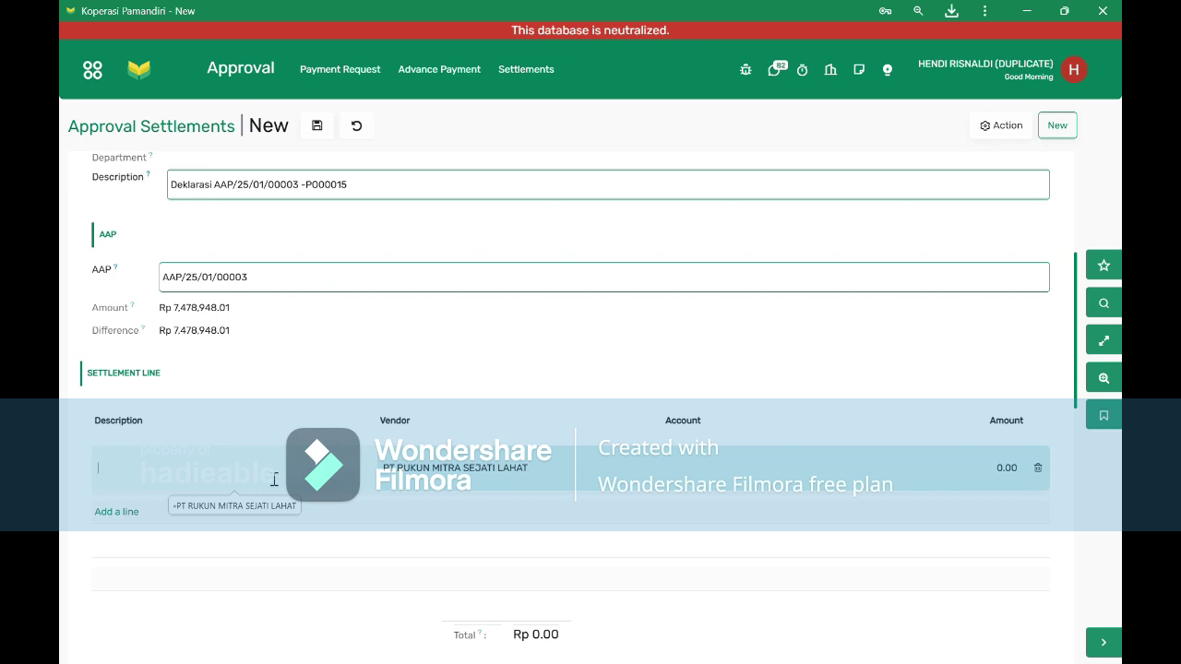
{"action": "left_click", "coordinate": [1039, 470]}
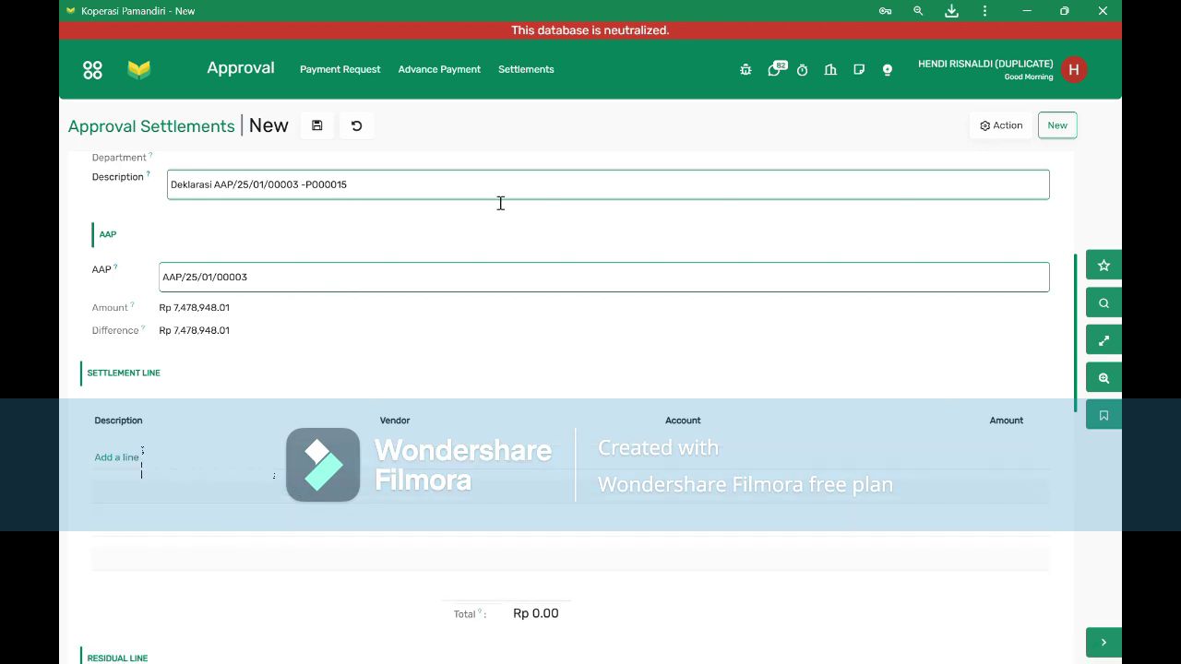
Add a new line with the header description and vendor PT RUKUN MITRA SEJATI LAHAT.
{"action": "left_click", "coordinate": [122, 459]}
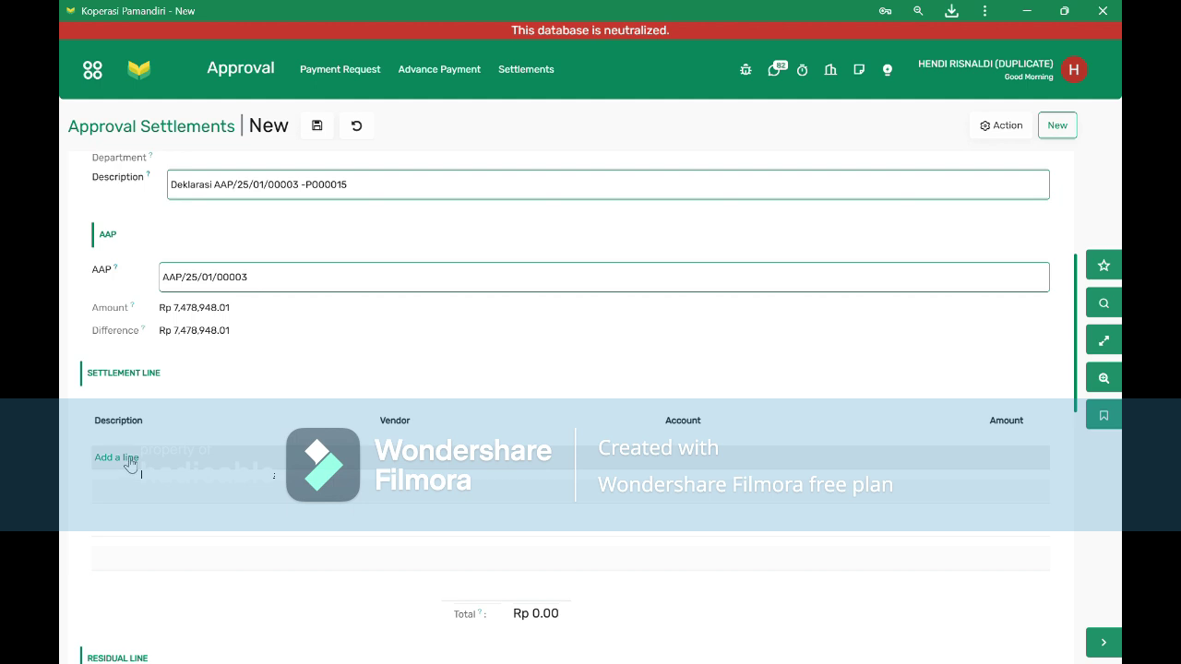
{"action": "left_click_drag", "start_coordinate": [374, 187], "coordinate": [84, 197]}
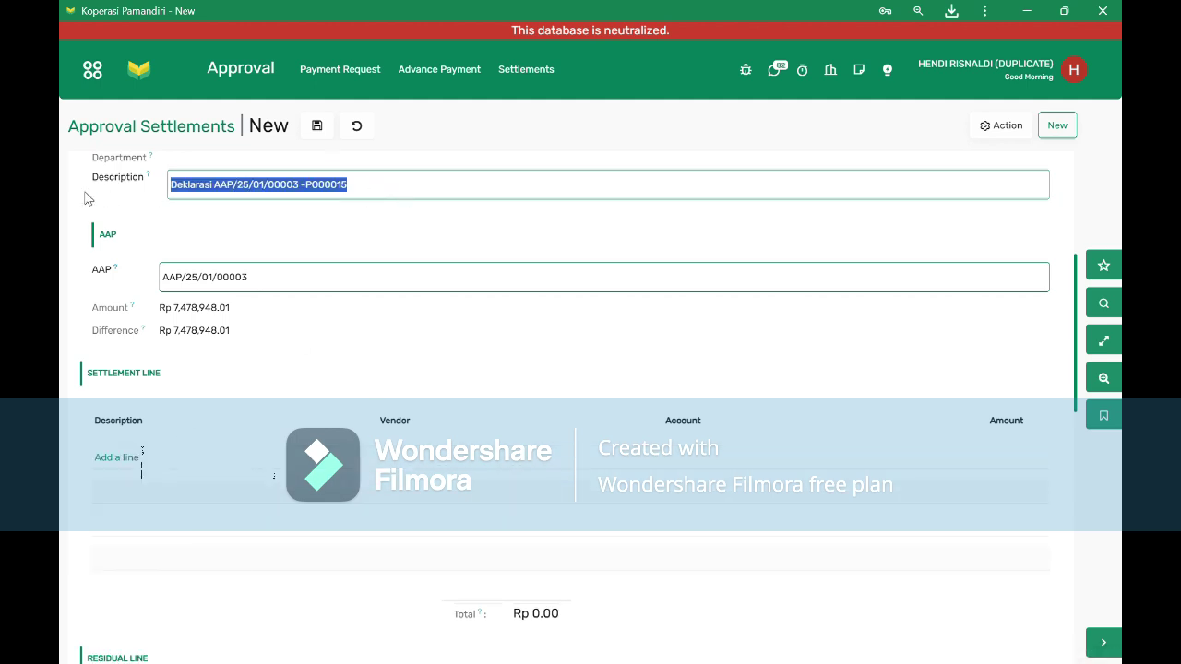
{"action": "key", "text": "ctrl+c"}
{"action": "left_click", "coordinate": [116, 457]}
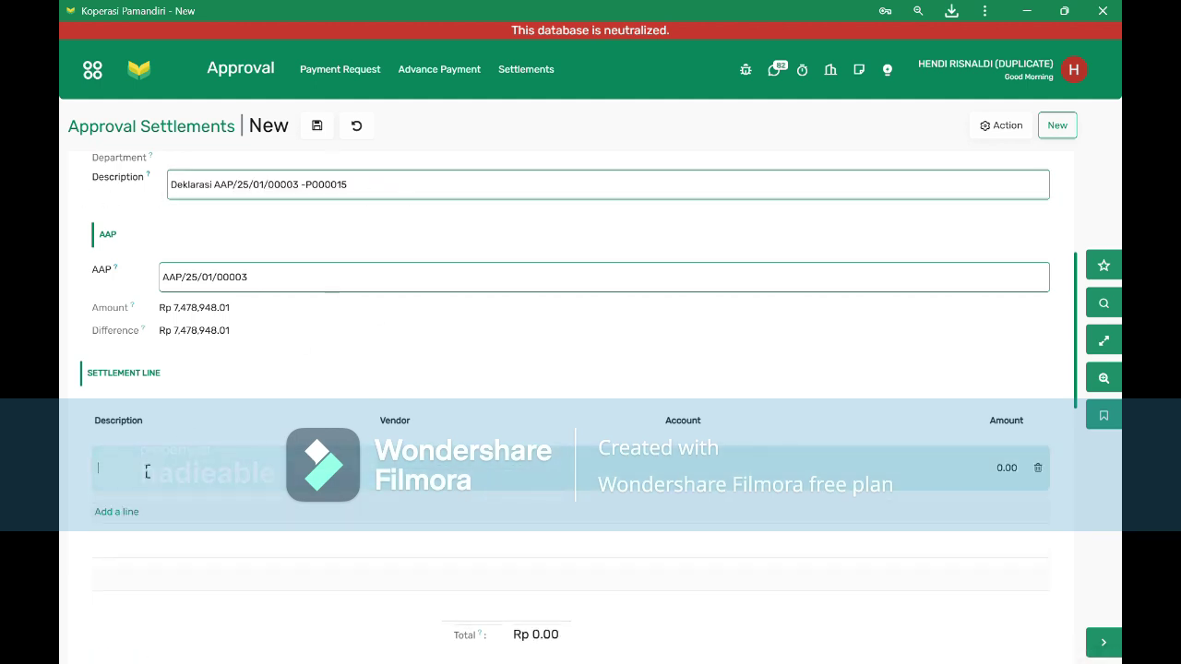
{"action": "key", "text": "ctrl+v"}
{"action": "left_click", "coordinate": [518, 484]}
{"action": "type", "text": "RUKUN"}
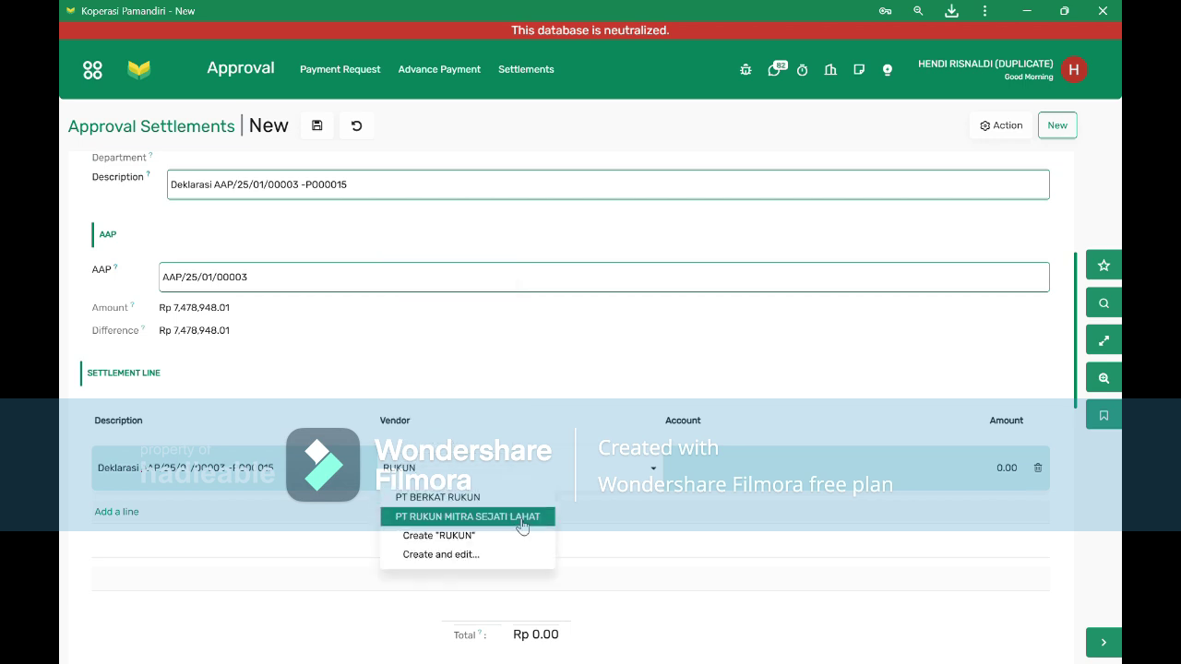
{"action": "left_click", "coordinate": [521, 518]}
Give the line account 21100010 Trade Receivable and amount 7478948.01, then save the settlement.
{"action": "left_click", "coordinate": [765, 485]}
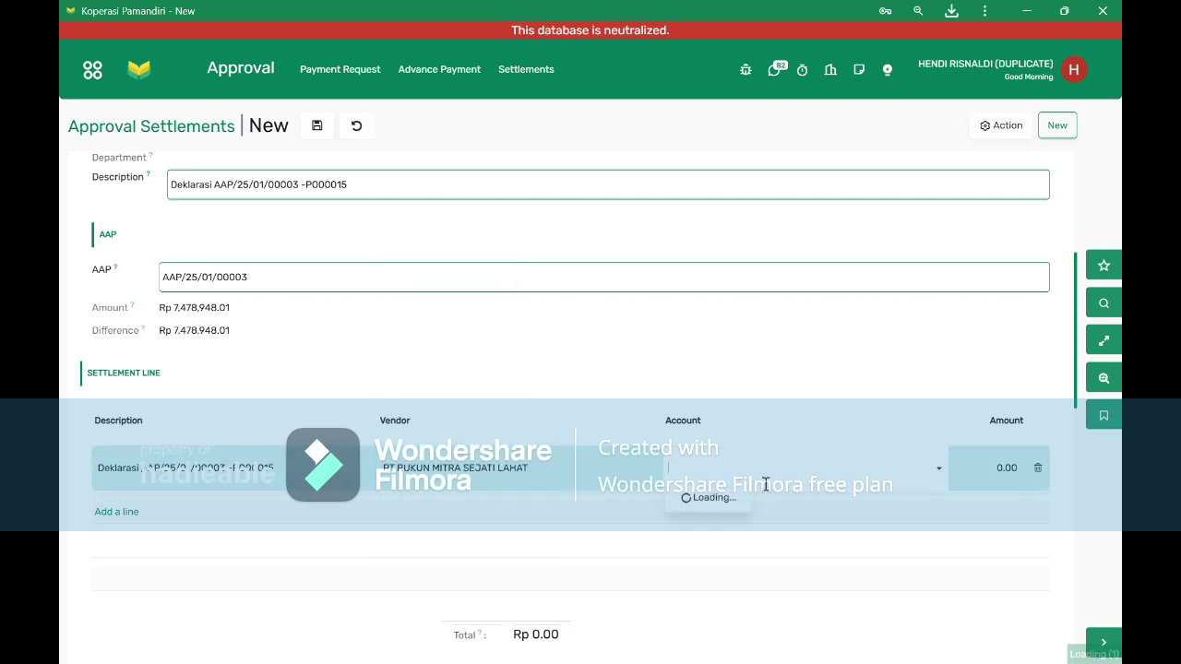
{"action": "type", "text": "TRADE"}
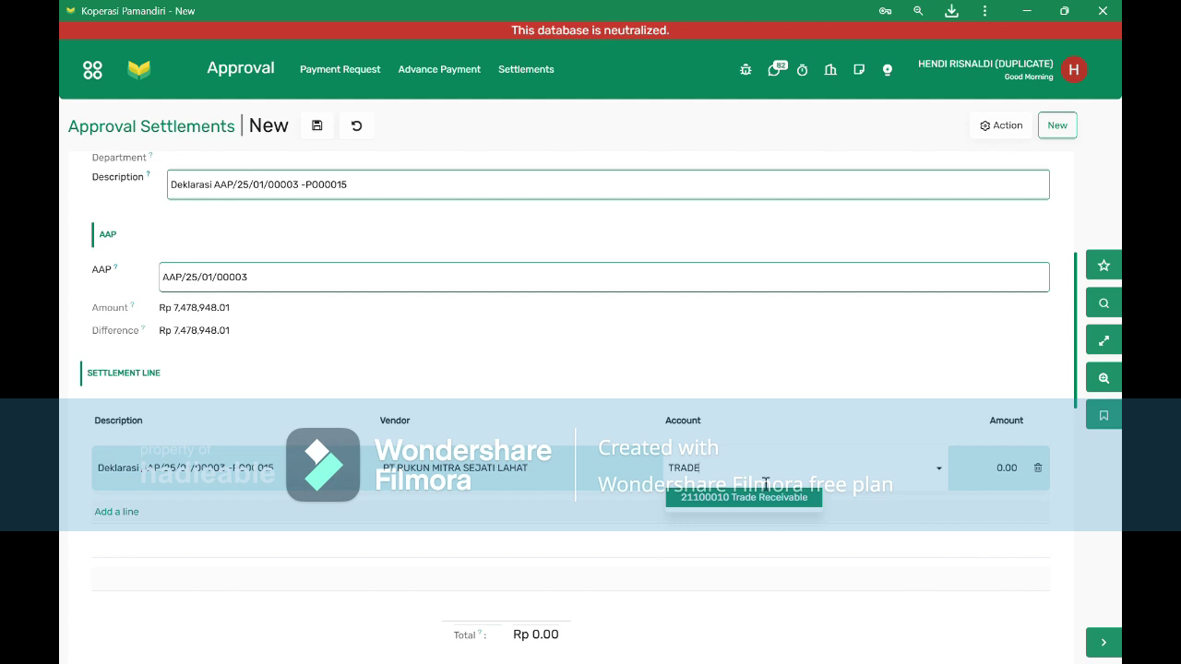
{"action": "left_click", "coordinate": [765, 498]}
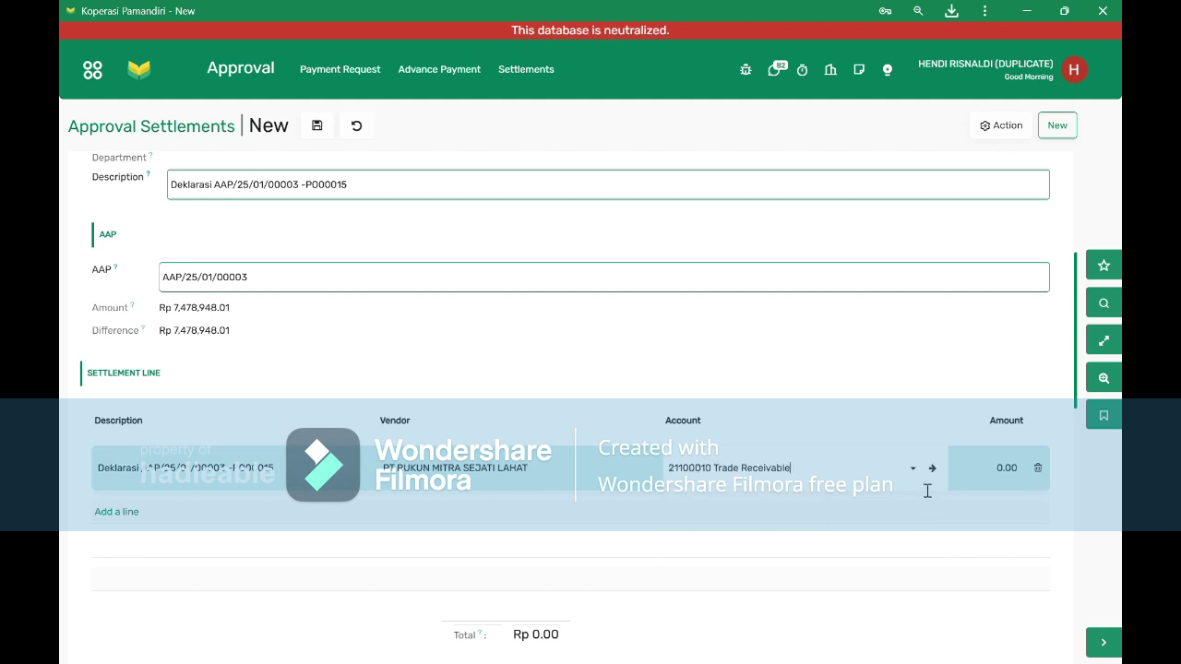
{"action": "left_click", "coordinate": [1021, 486]}
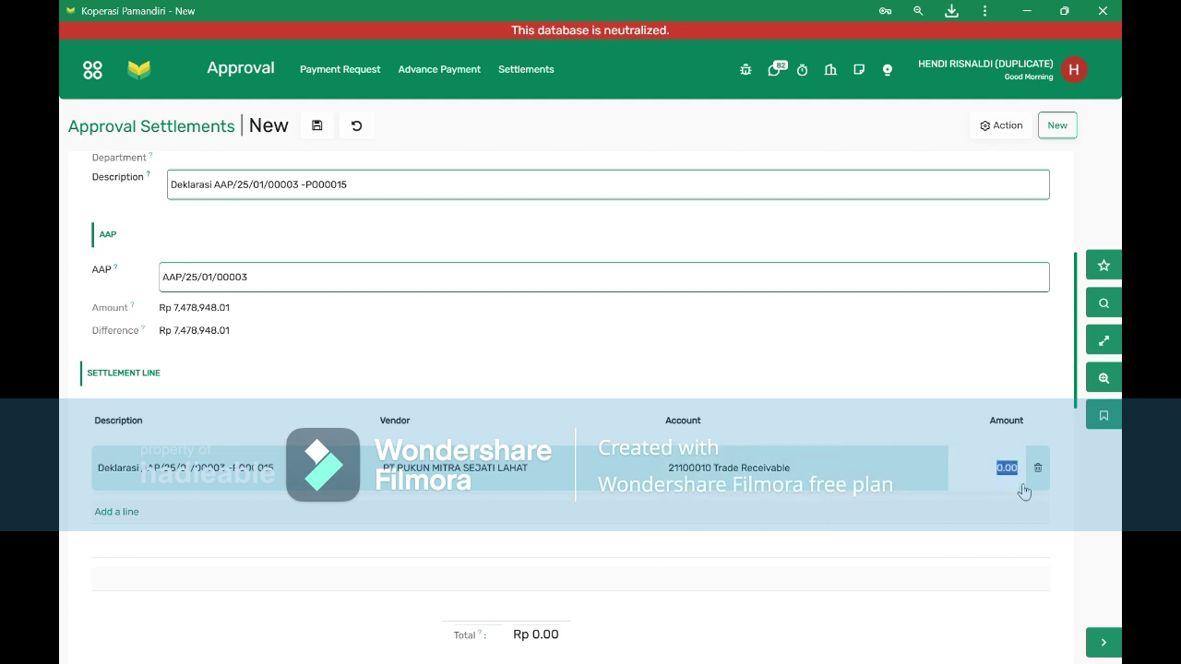
{"action": "type", "text": "7478948.01"}
{"action": "left_click", "coordinate": [882, 337]}
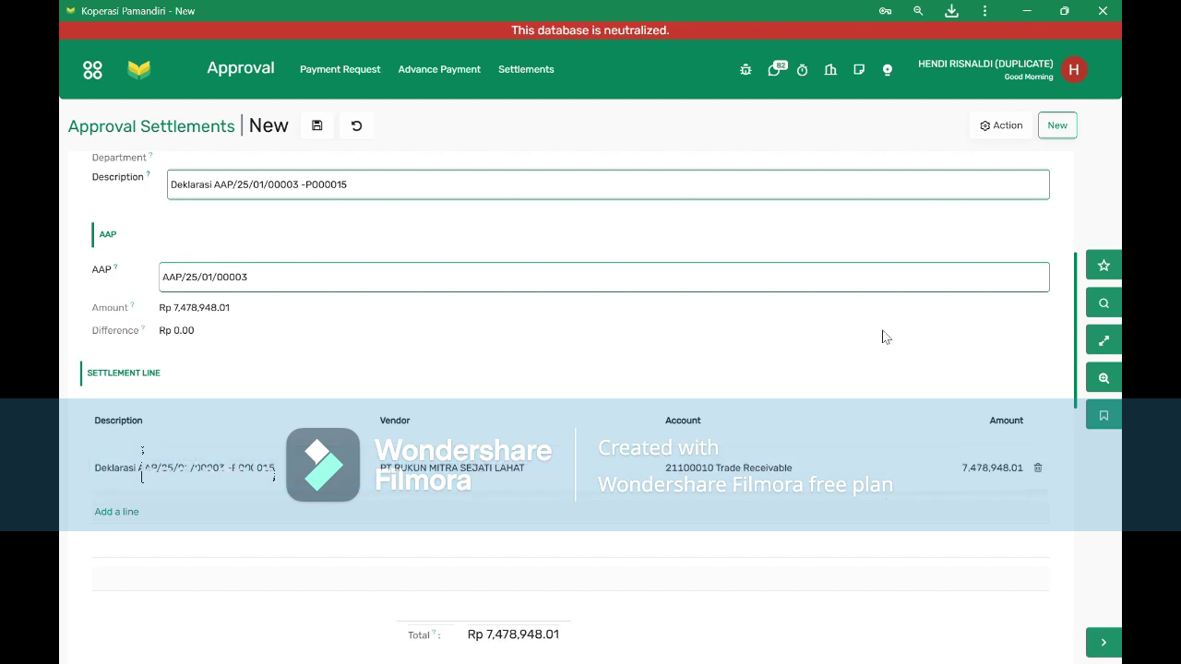
{"action": "left_click", "coordinate": [318, 126]}
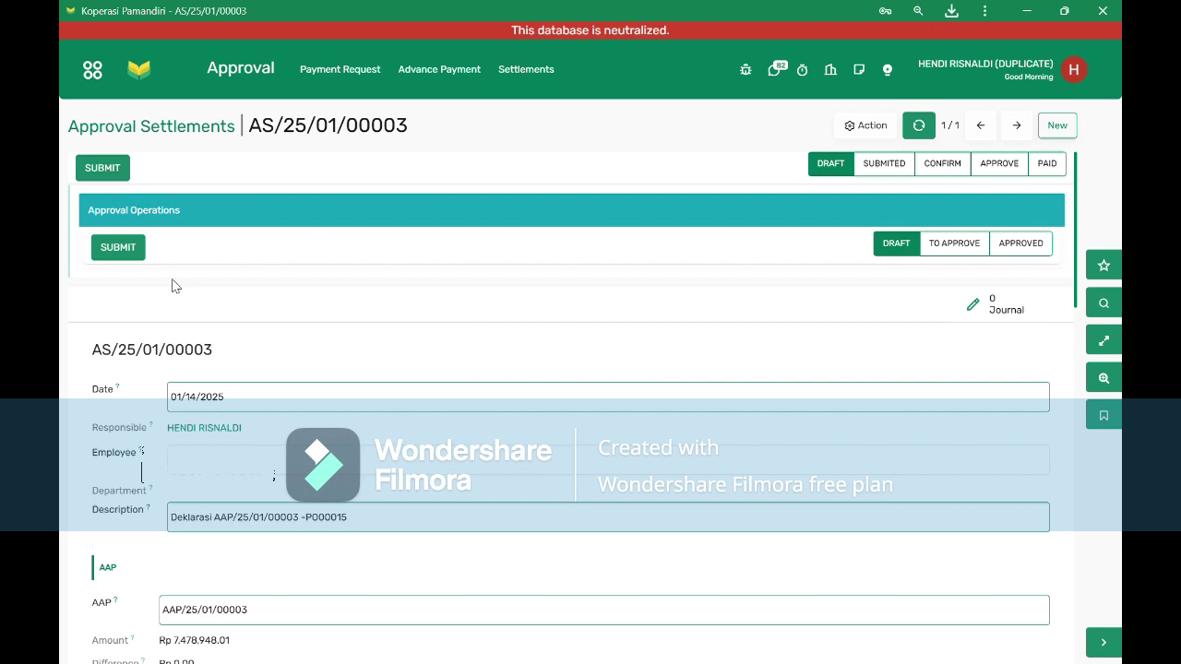
Submit settlement AS/25/01/00003 to Billing approval and start scheduling an activity.
{"action": "left_click", "coordinate": [118, 247]}
{"action": "left_click", "coordinate": [110, 175]}
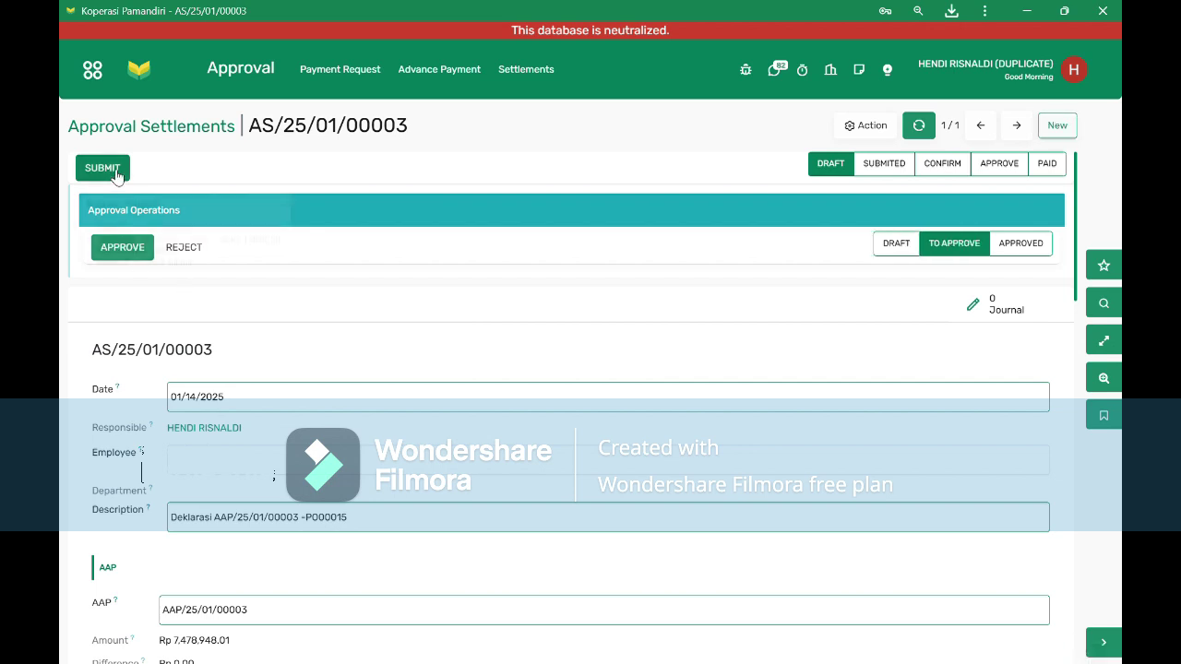
{"action": "scroll", "coordinate": [344, 425], "scroll_direction": "down", "scroll_amount": 3}
{"action": "scroll", "coordinate": [344, 424], "scroll_direction": "down", "scroll_amount": 5}
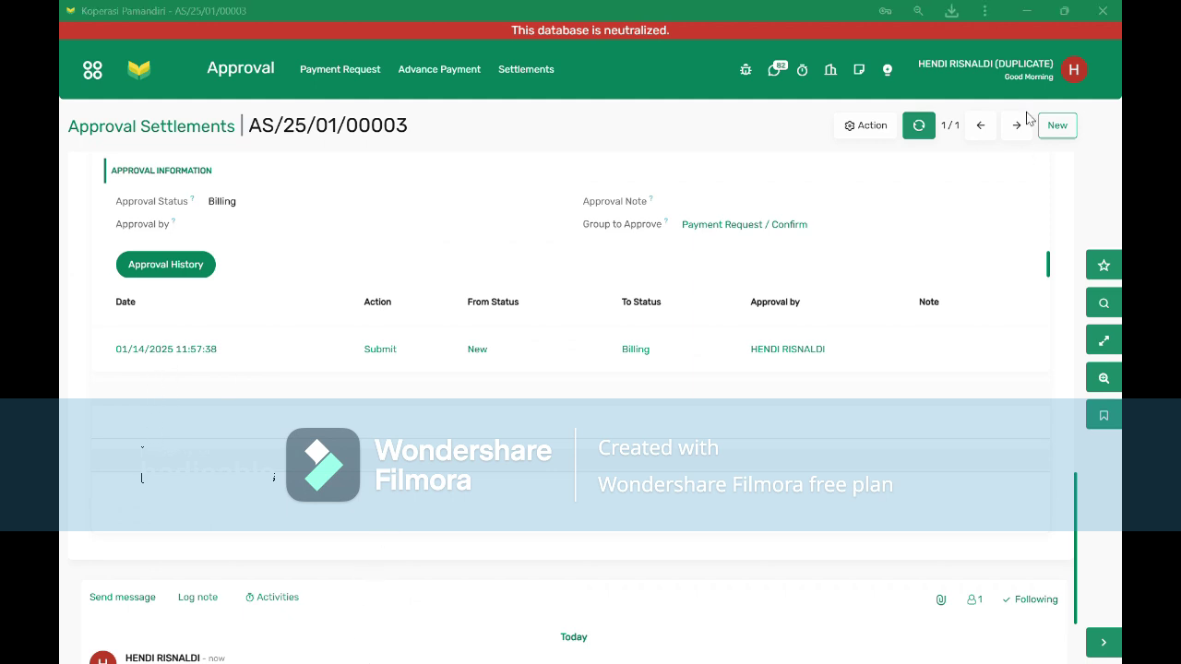
{"action": "left_click", "coordinate": [862, 606]}
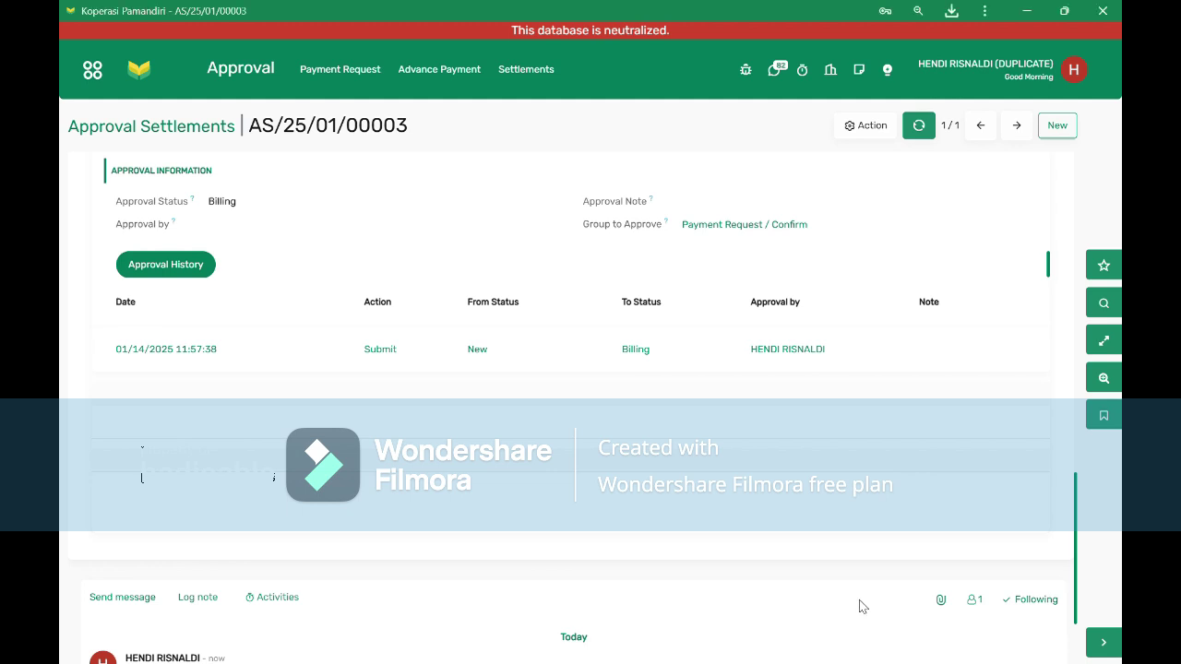
{"action": "scroll", "coordinate": [421, 579], "scroll_direction": "down", "scroll_amount": 2}
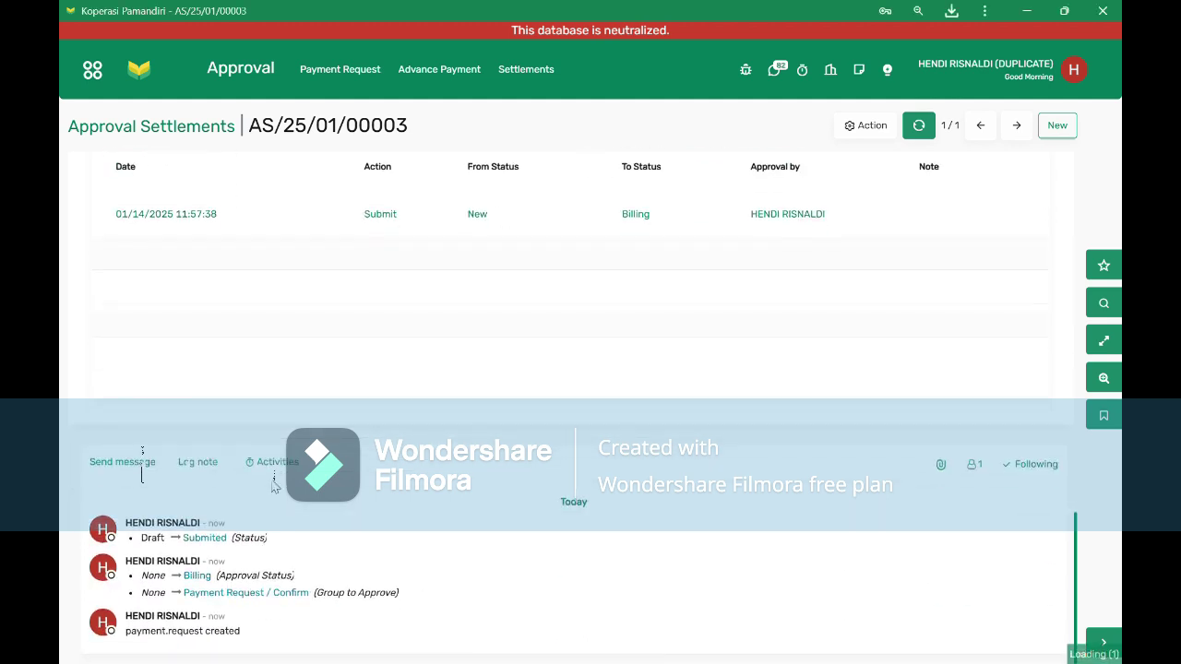
{"action": "left_click", "coordinate": [275, 462]}
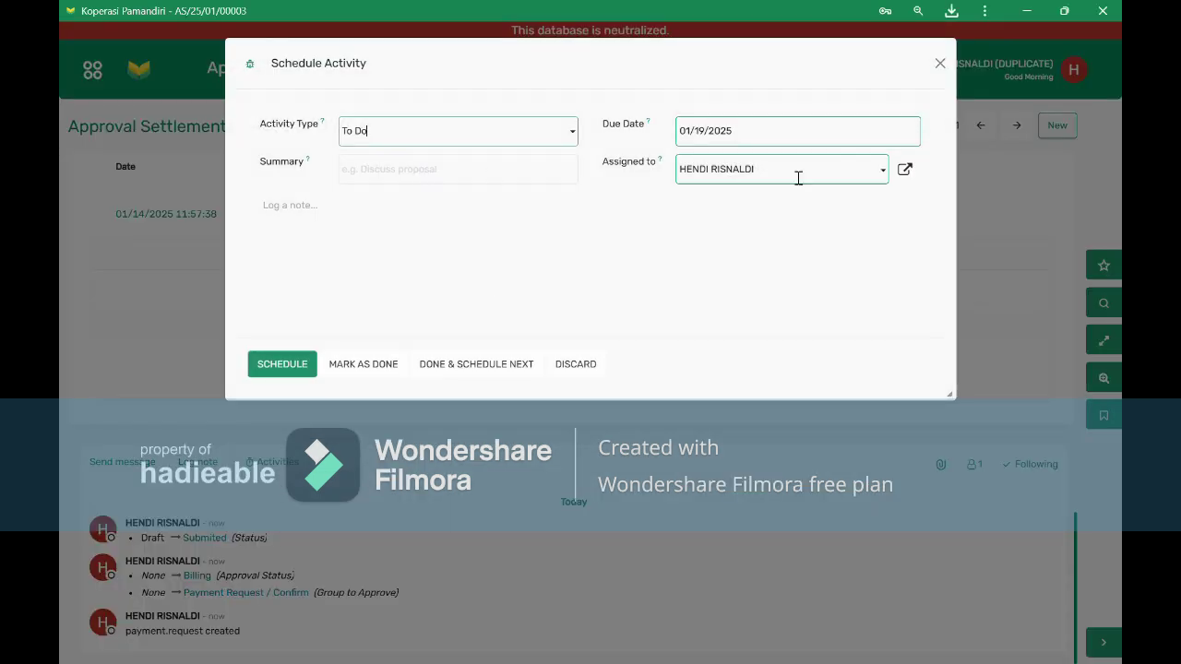
Schedule a To Do for the next approver due 01/14/2025 noting 'mbak dibantu ya', then log out.
{"action": "left_click", "coordinate": [798, 178]}
{"action": "type", "text": "MAYANK"}
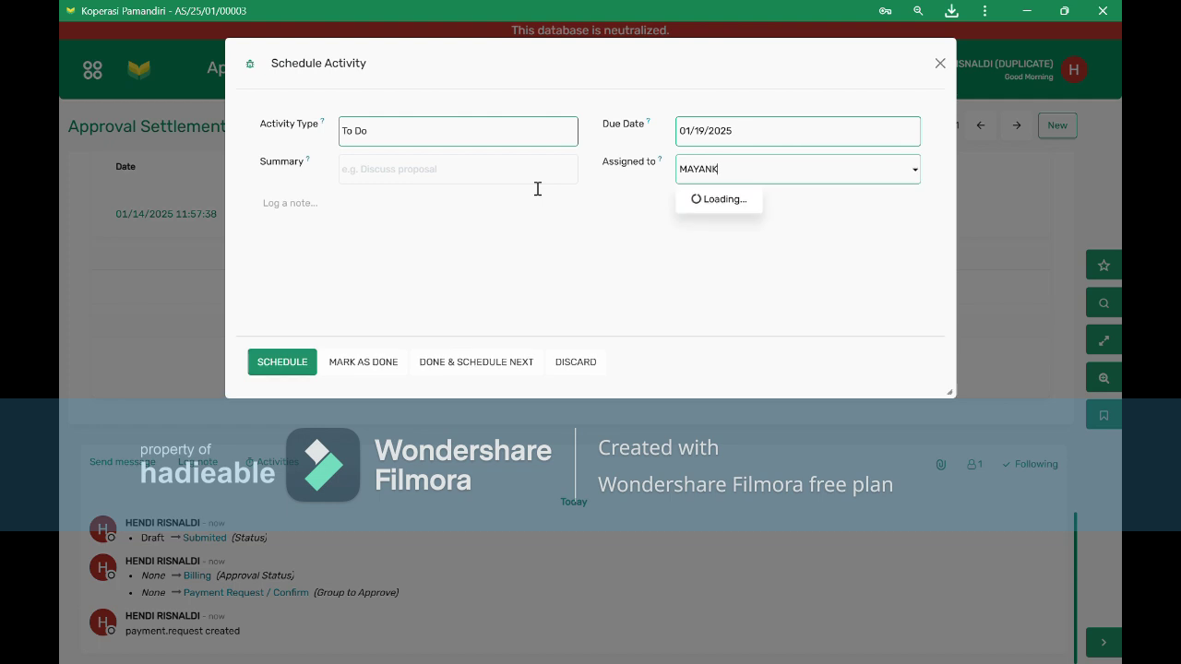
{"action": "left_click", "coordinate": [729, 199]}
{"action": "left_click", "coordinate": [784, 137]}
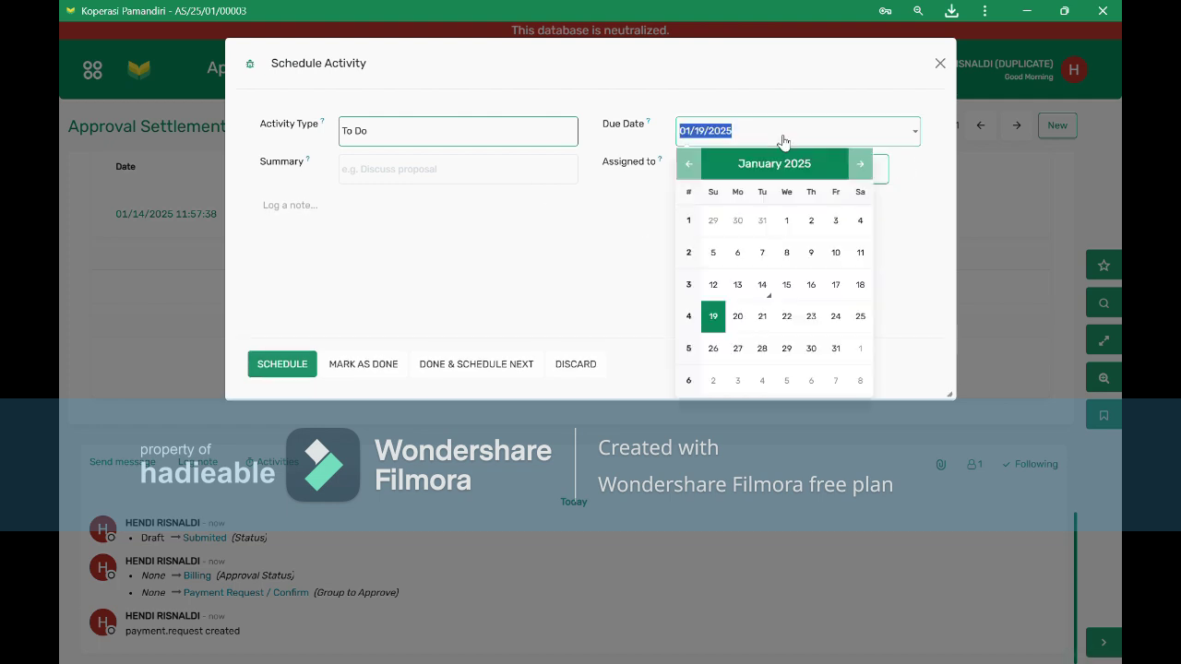
{"action": "left_click", "coordinate": [762, 284]}
{"action": "left_click", "coordinate": [449, 276]}
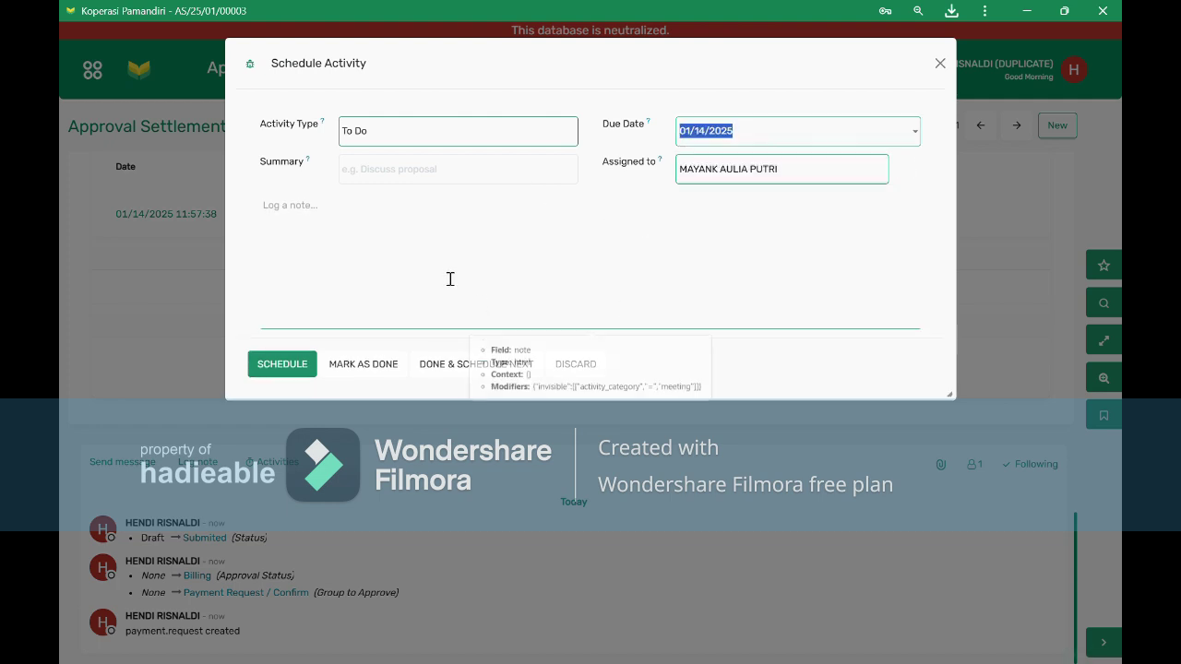
{"action": "type", "text": "mbak dibantu ya"}
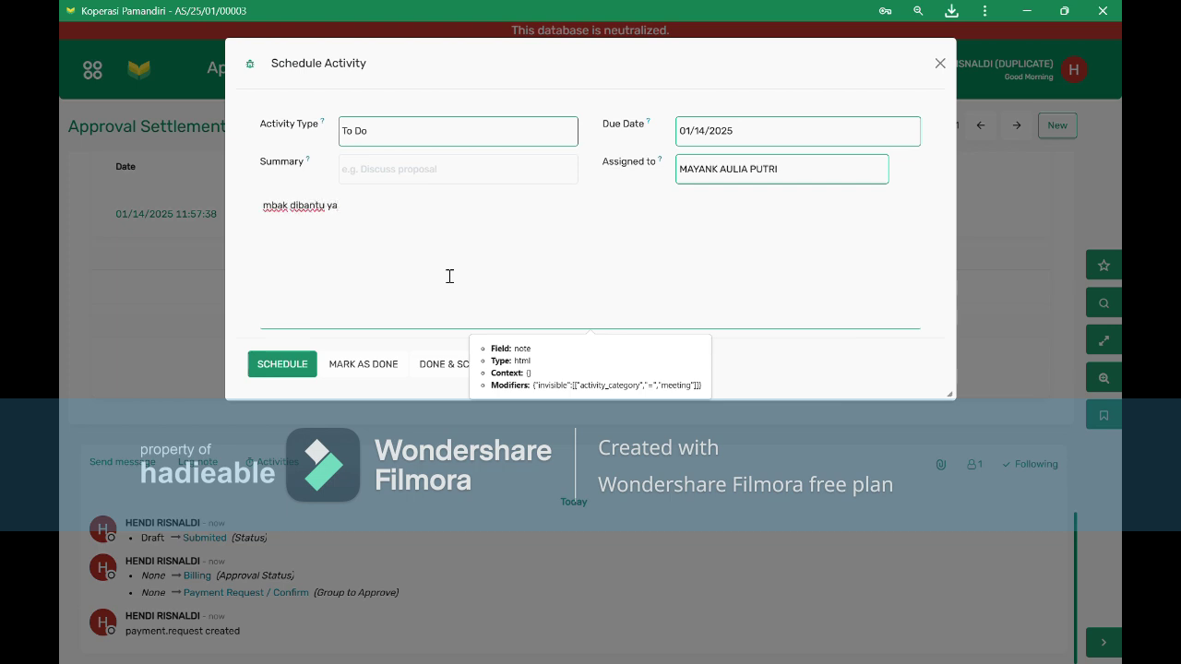
{"action": "left_click", "coordinate": [286, 363]}
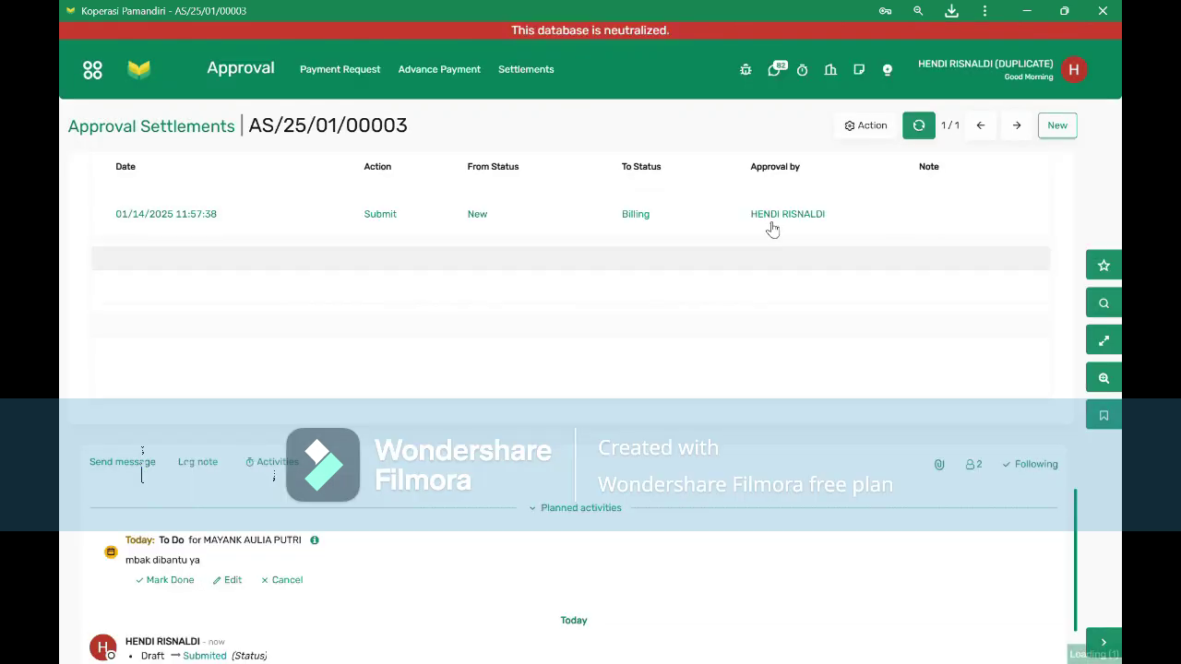
{"action": "left_click", "coordinate": [980, 66]}
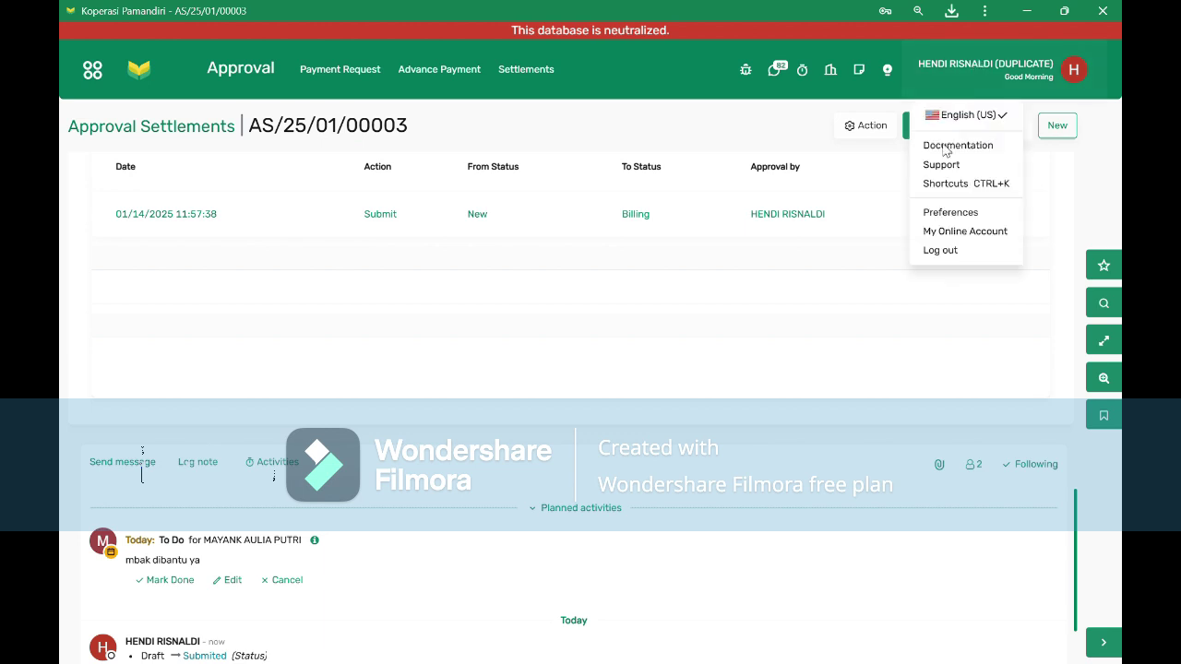
{"action": "left_click", "coordinate": [941, 251]}
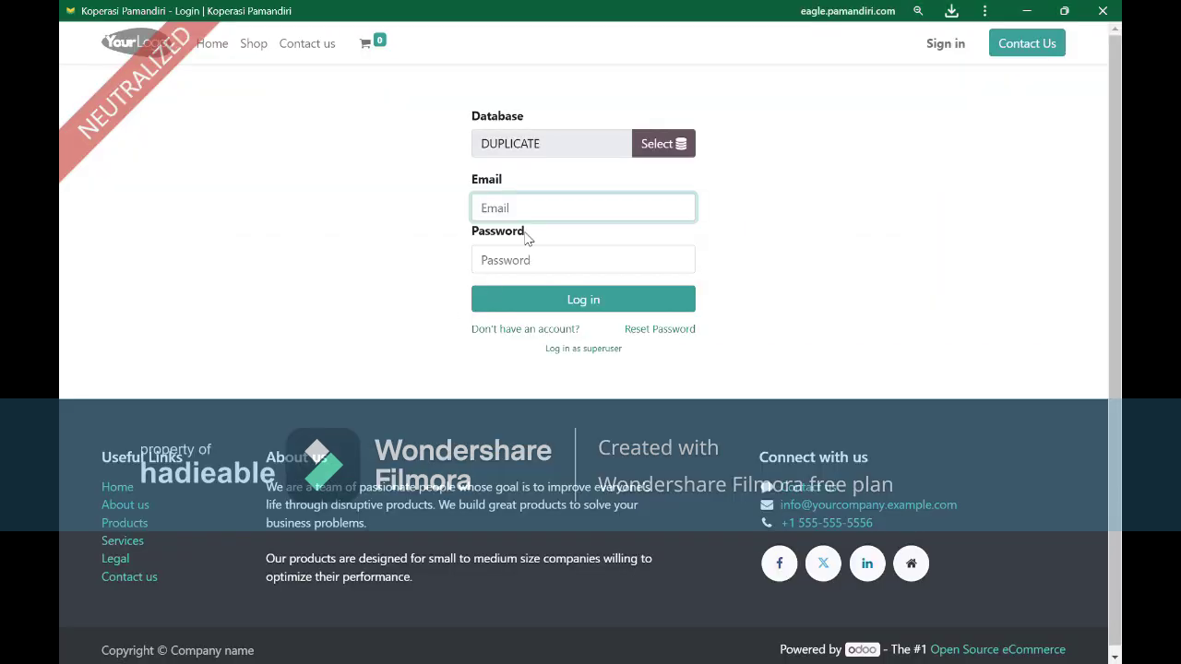
Log in with the approver's e-mail and account password.
{"action": "key", "text": "ctrl+v"}
{"action": "left_click", "coordinate": [540, 264]}
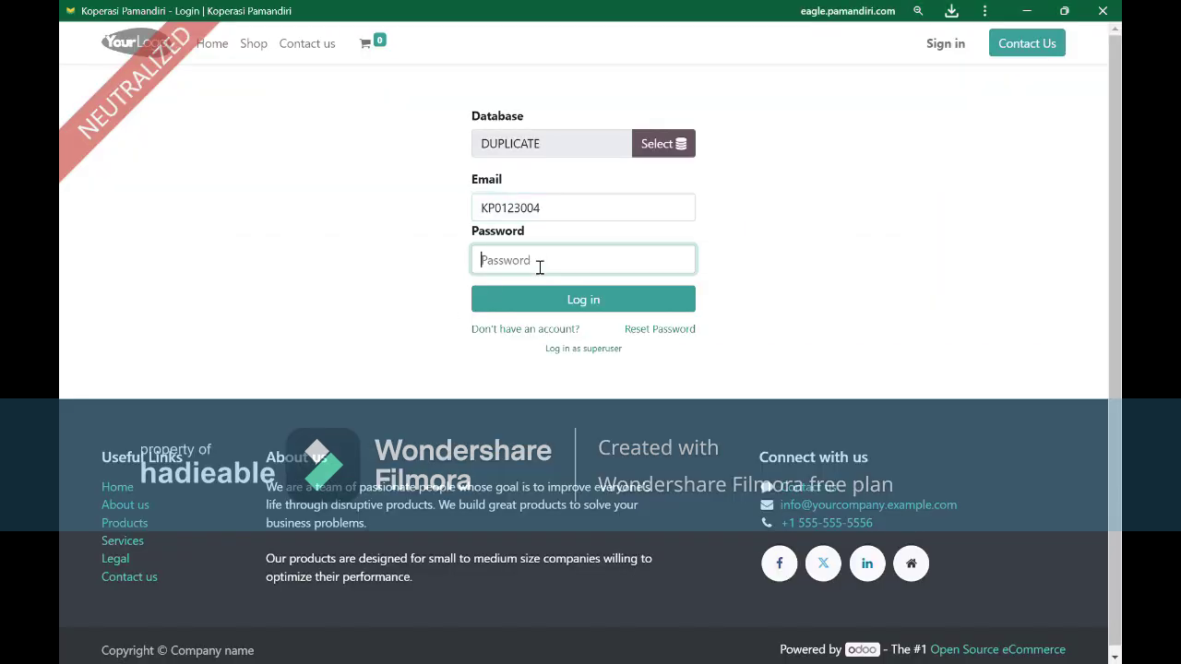
{"action": "type", "text": "•••••••••••"}
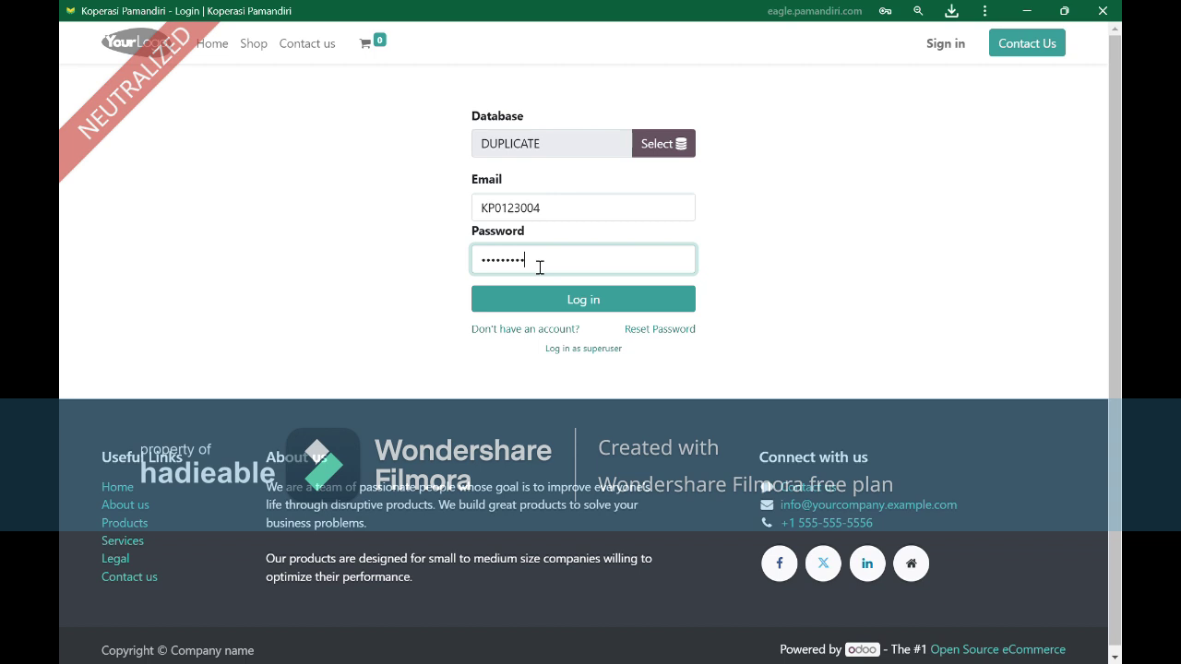
{"action": "key", "text": "Return"}
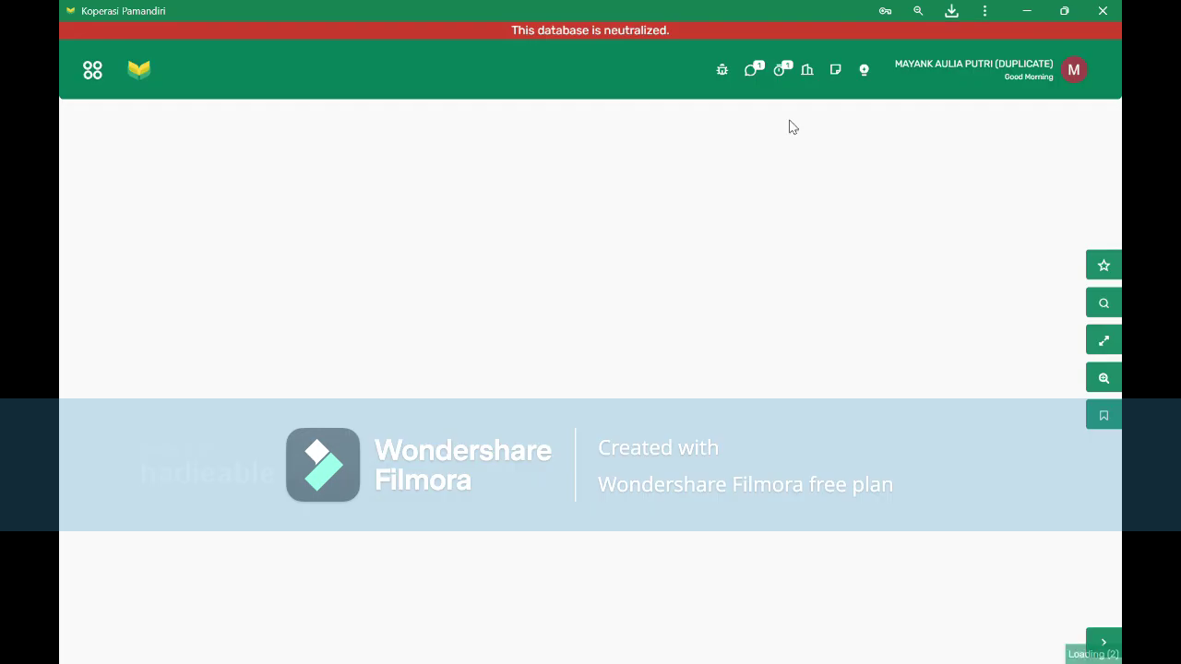
Open settlement AS/25/01/00003 from today's payment.request activities to review it.
{"action": "left_click", "coordinate": [779, 69]}
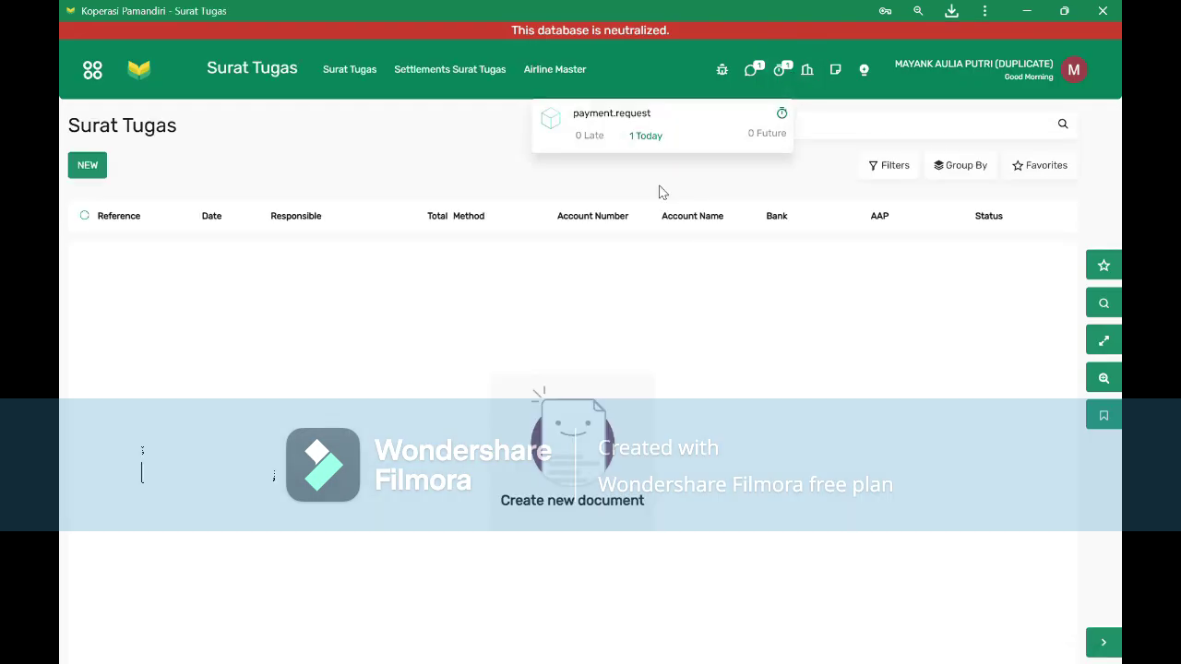
{"action": "left_click", "coordinate": [692, 120]}
{"action": "left_click", "coordinate": [178, 222]}
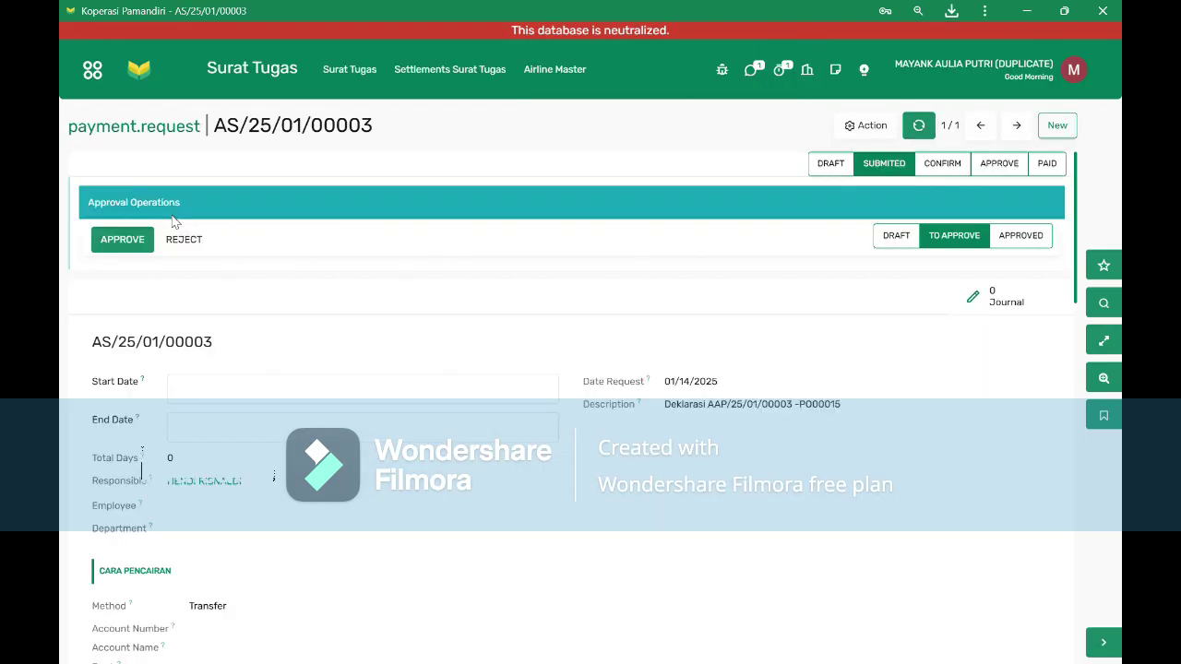
{"action": "scroll", "coordinate": [547, 508], "scroll_direction": "down", "scroll_amount": 6}
{"action": "scroll", "coordinate": [550, 513], "scroll_direction": "up", "scroll_amount": 10}
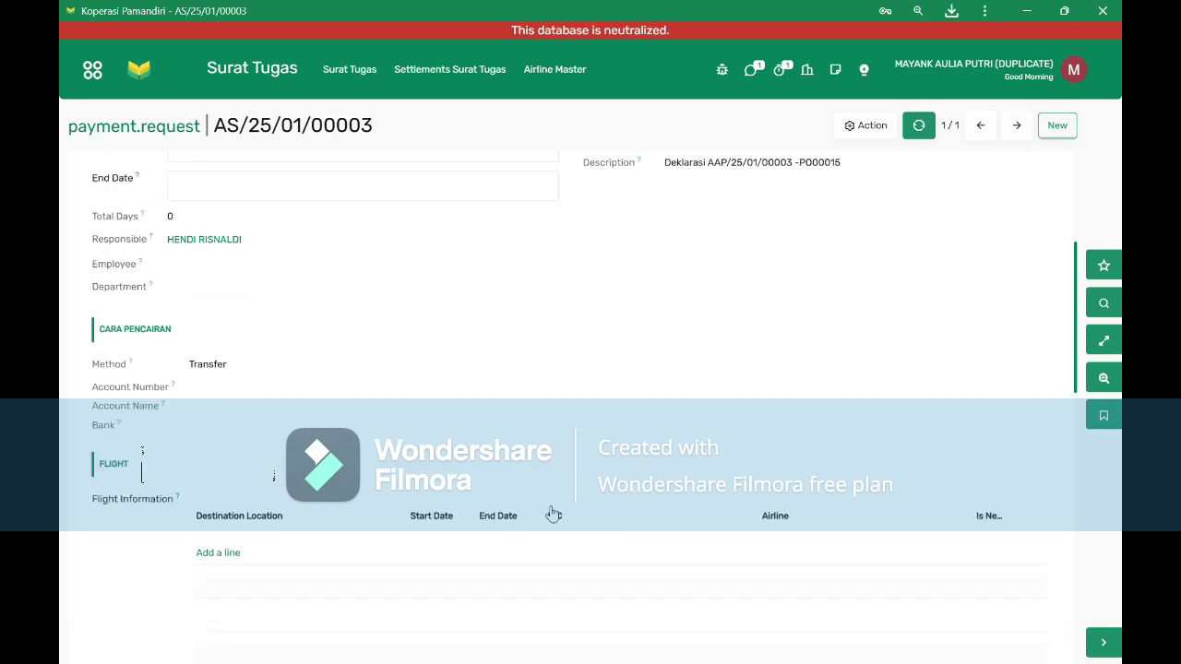
From Approval > Settlements, approve AS/25/01/00003 without a note, advancing it to Approval / Head FA.
{"action": "left_click", "coordinate": [92, 70]}
{"action": "left_click", "coordinate": [294, 226]}
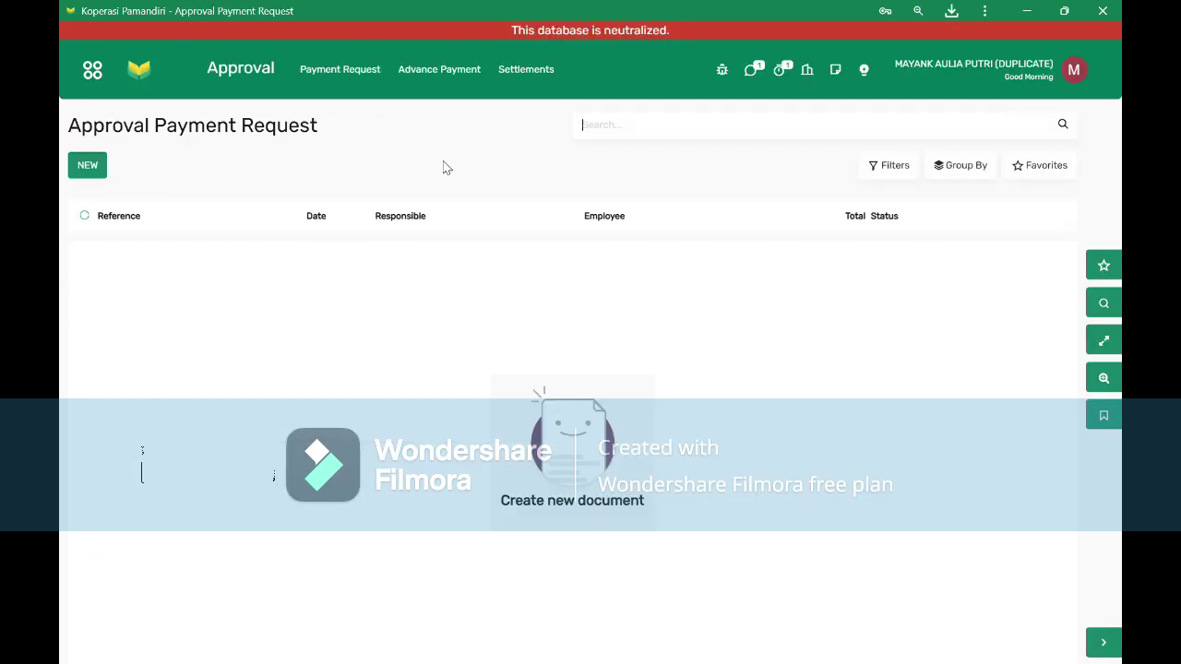
{"action": "left_click", "coordinate": [523, 71]}
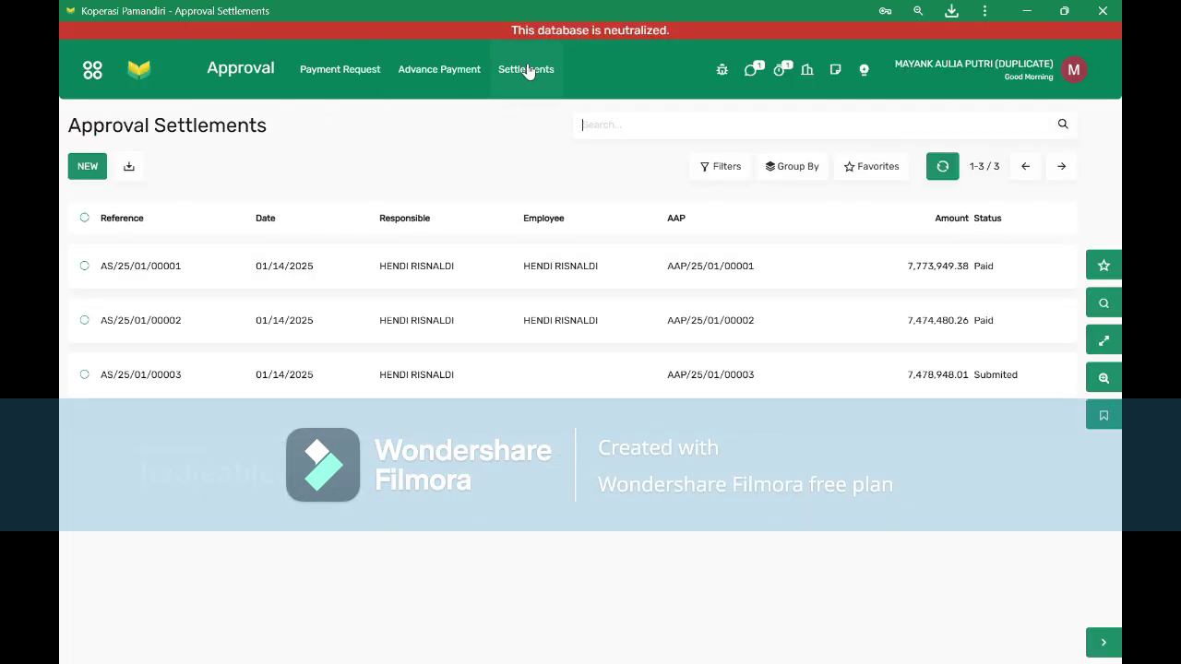
{"action": "left_click", "coordinate": [166, 386]}
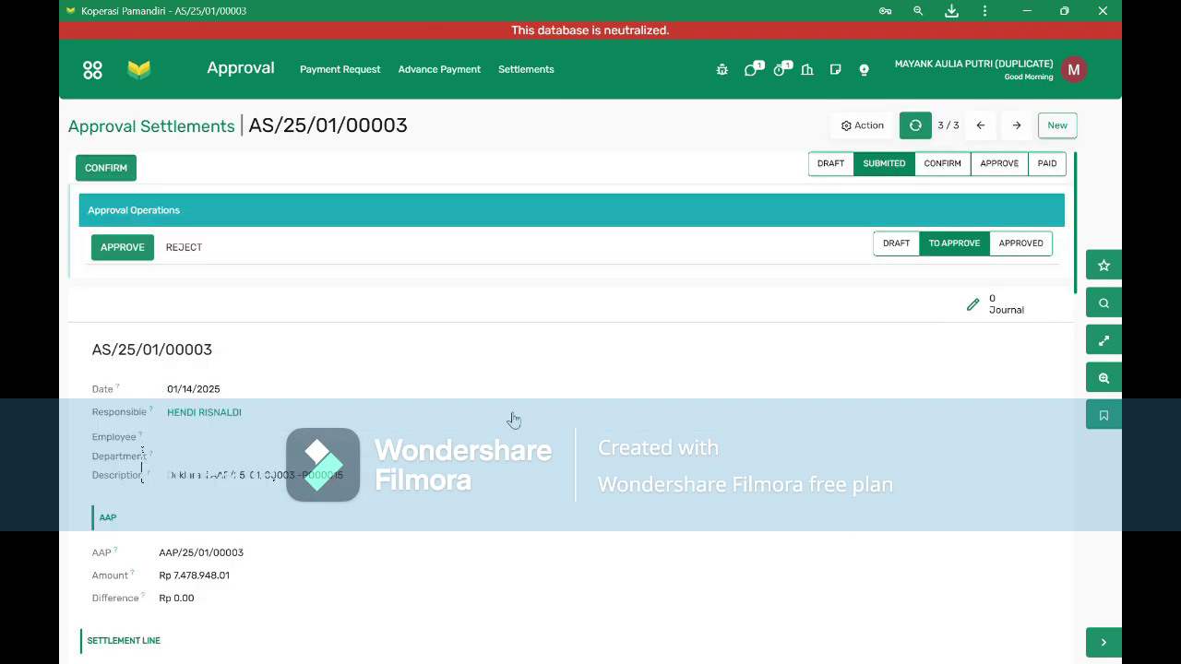
{"action": "scroll", "coordinate": [521, 422], "scroll_direction": "down", "scroll_amount": 10}
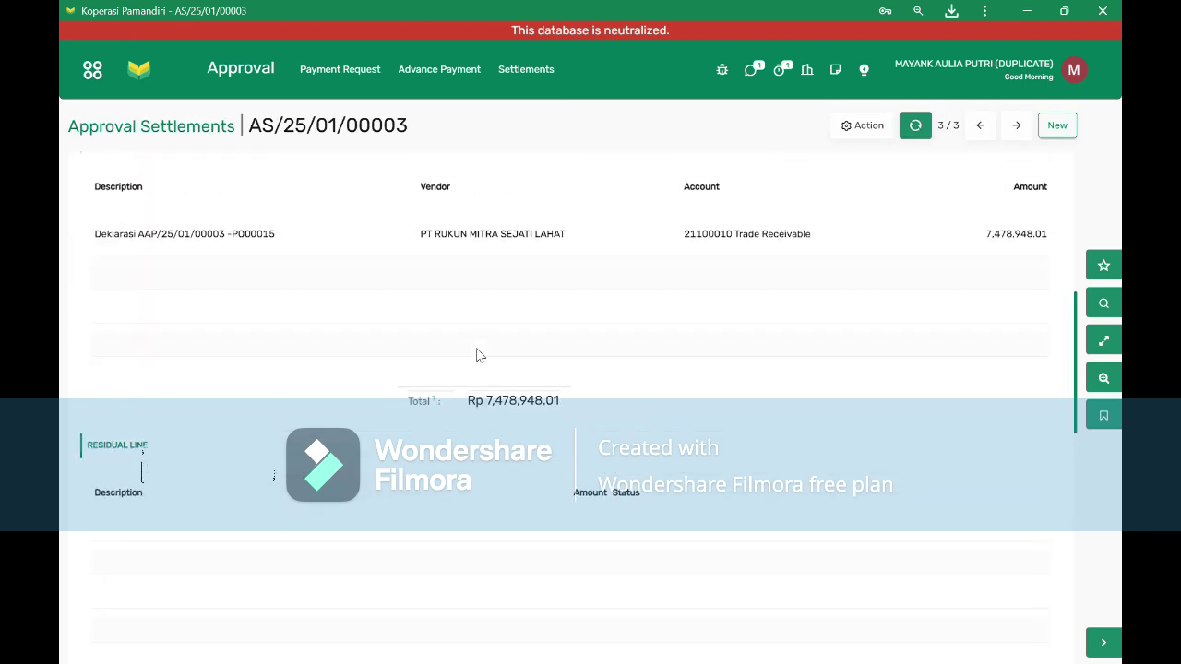
{"action": "scroll", "coordinate": [462, 369], "scroll_direction": "up", "scroll_amount": 1}
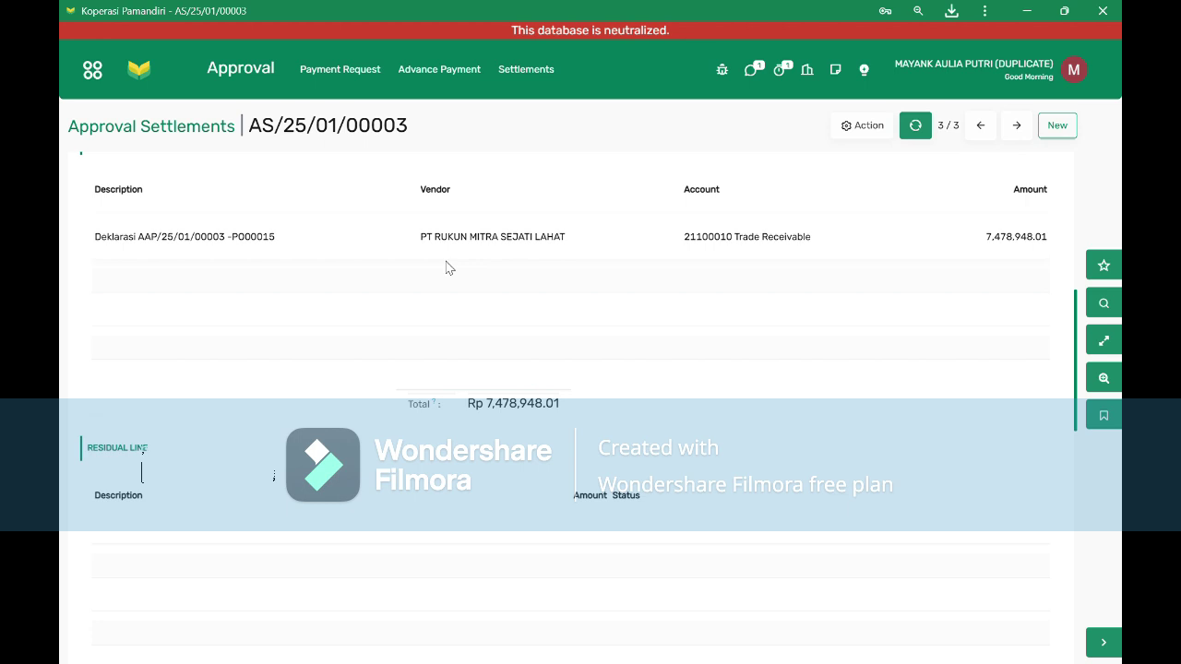
{"action": "scroll", "coordinate": [685, 408], "scroll_direction": "up", "scroll_amount": 8}
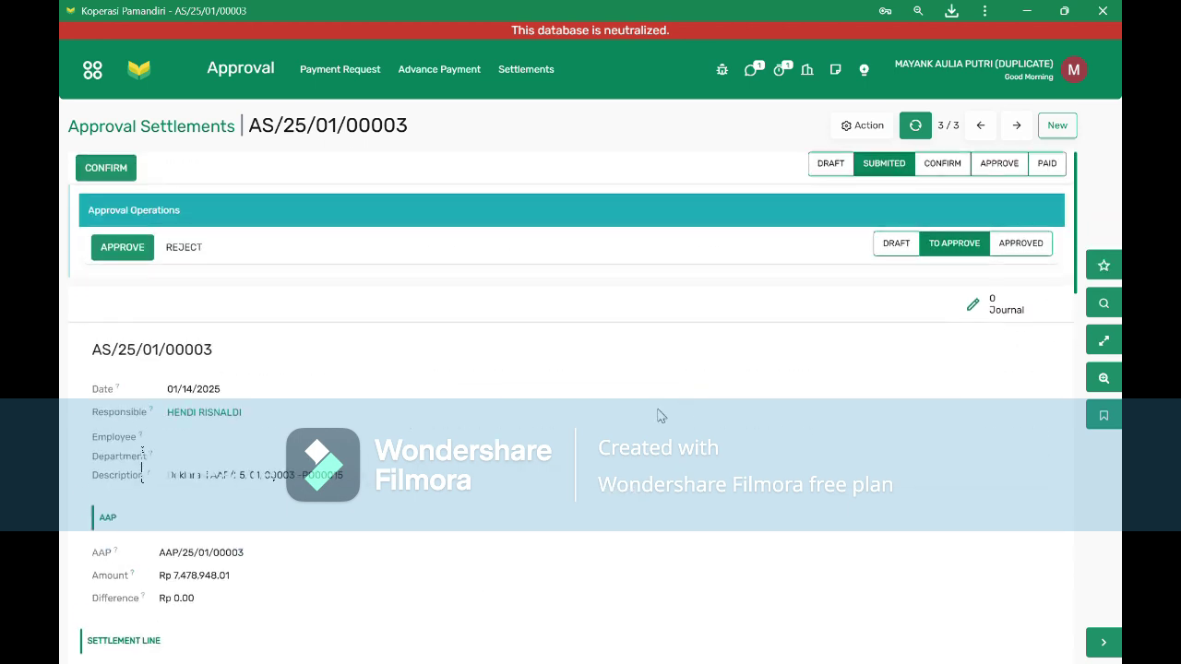
{"action": "left_click", "coordinate": [143, 249]}
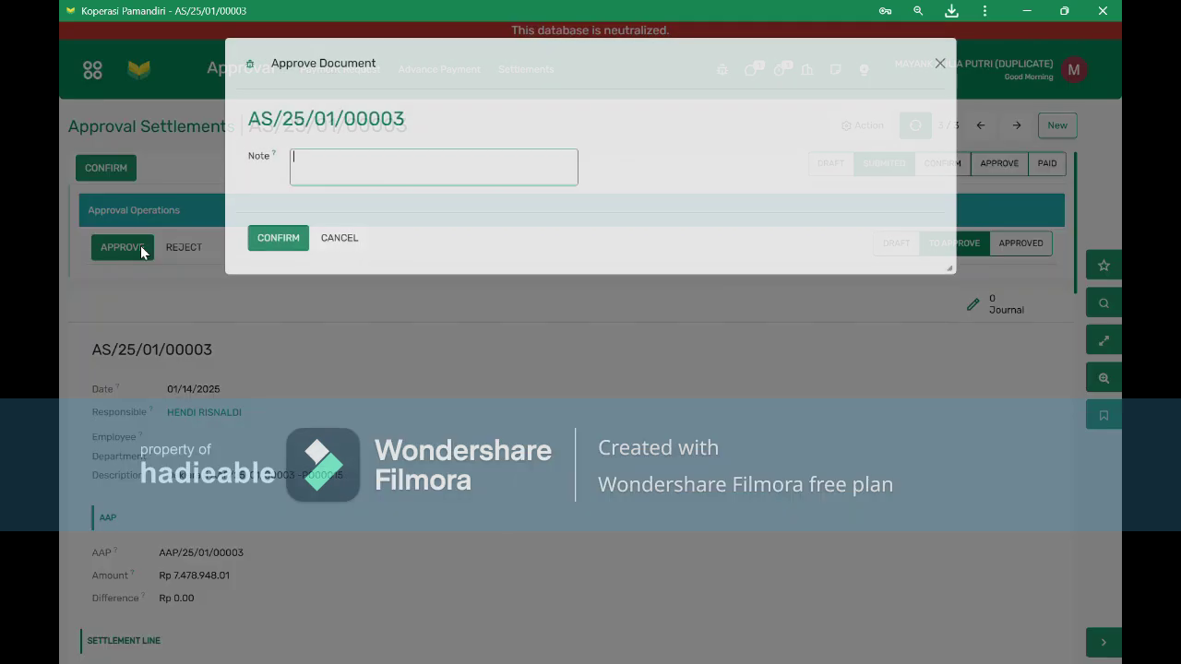
{"action": "left_click", "coordinate": [288, 246]}
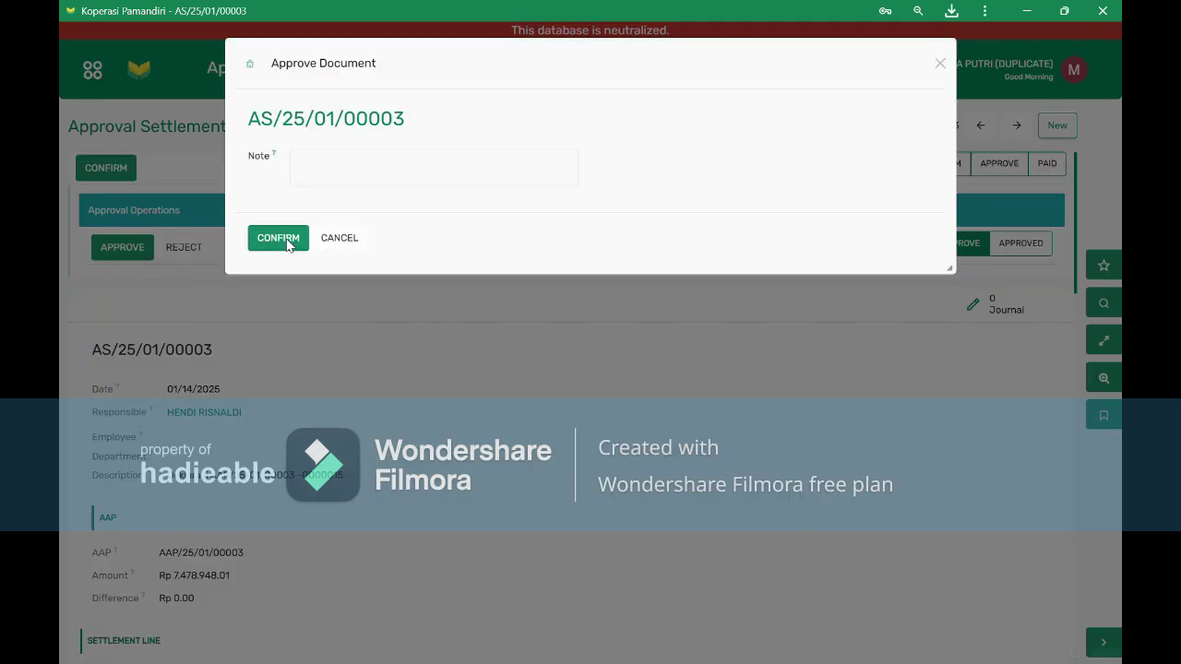
{"action": "scroll", "coordinate": [696, 314], "scroll_direction": "down", "scroll_amount": 6}
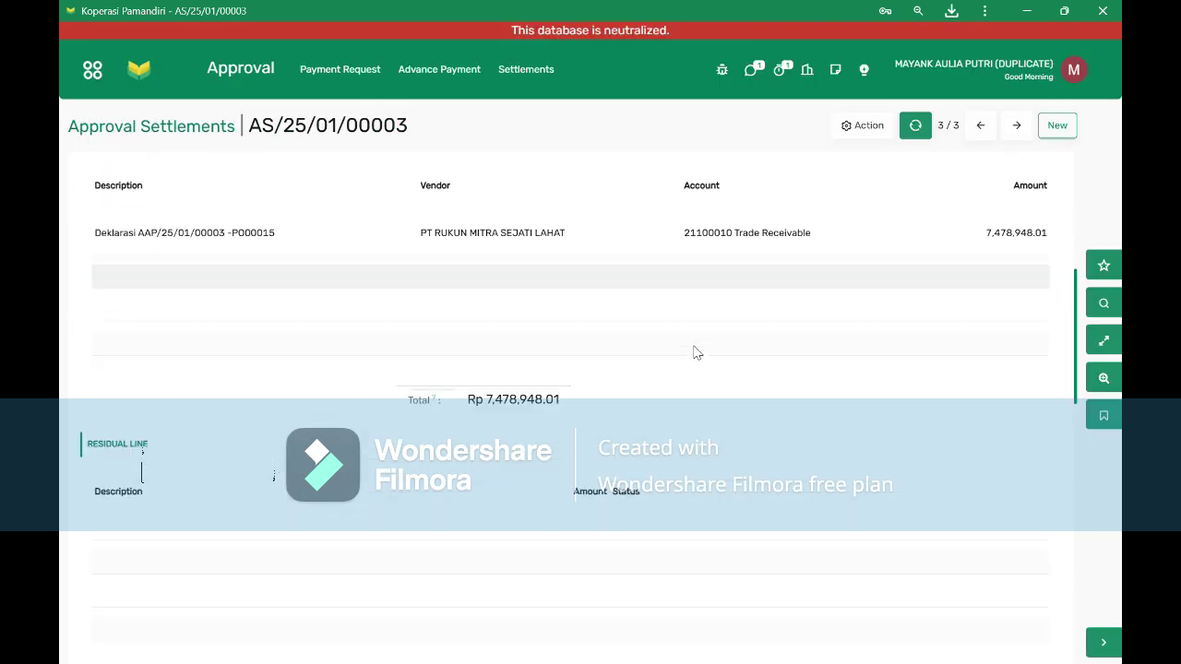
{"action": "scroll", "coordinate": [697, 352], "scroll_direction": "down", "scroll_amount": 12}
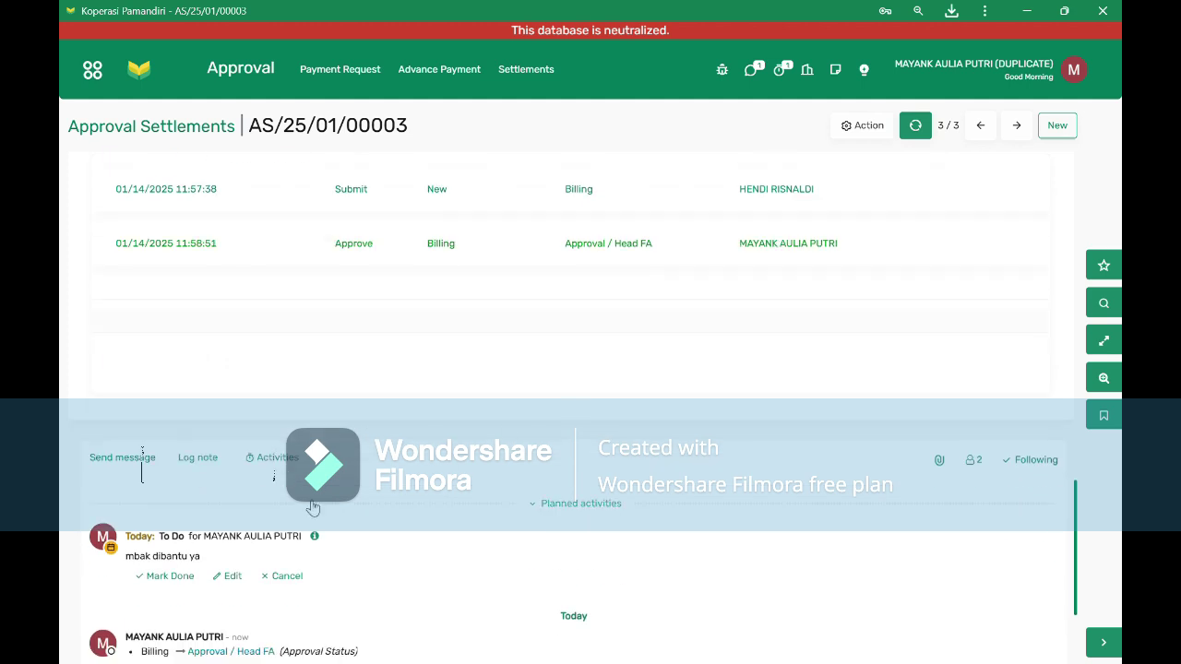
Try scheduling a To Do for the next approver due January 14; dismiss the sender-email error.
{"action": "left_click", "coordinate": [277, 458]}
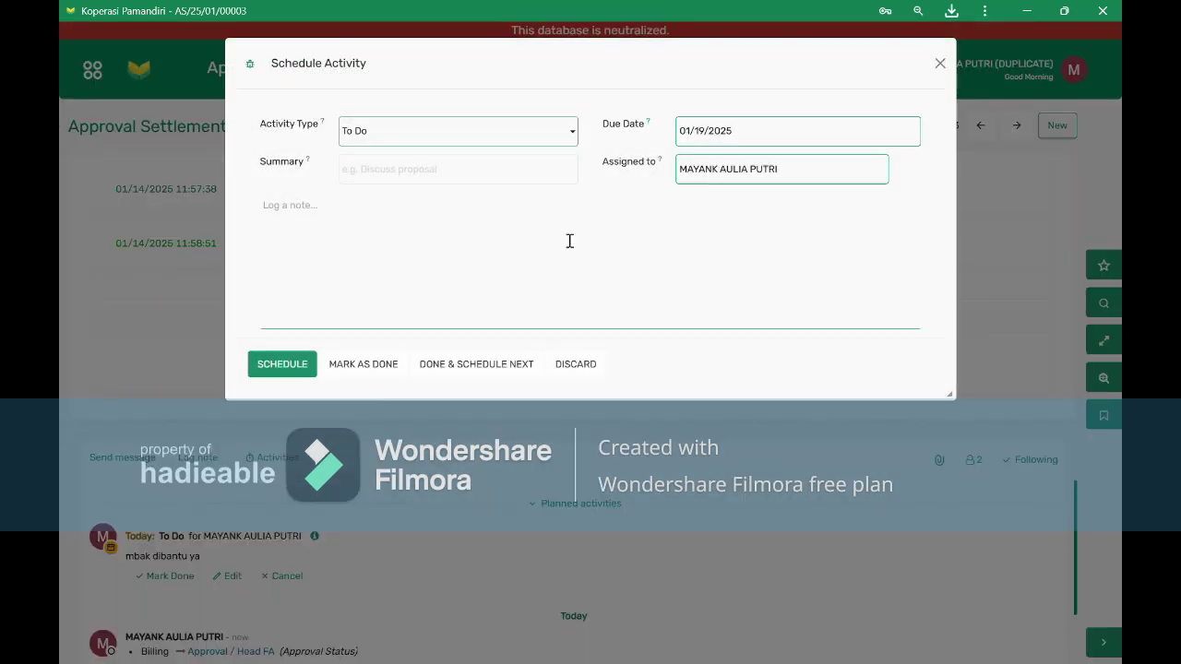
{"action": "left_click", "coordinate": [830, 176]}
{"action": "type", "text": "elvirta"}
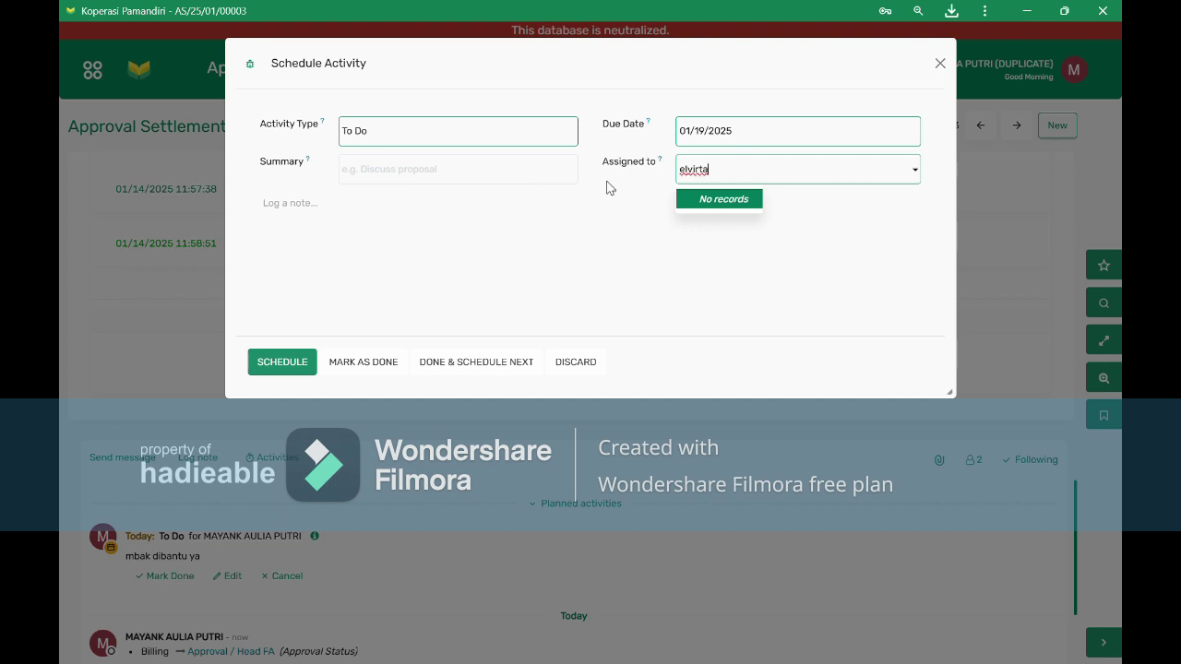
{"action": "left_click", "coordinate": [752, 199]}
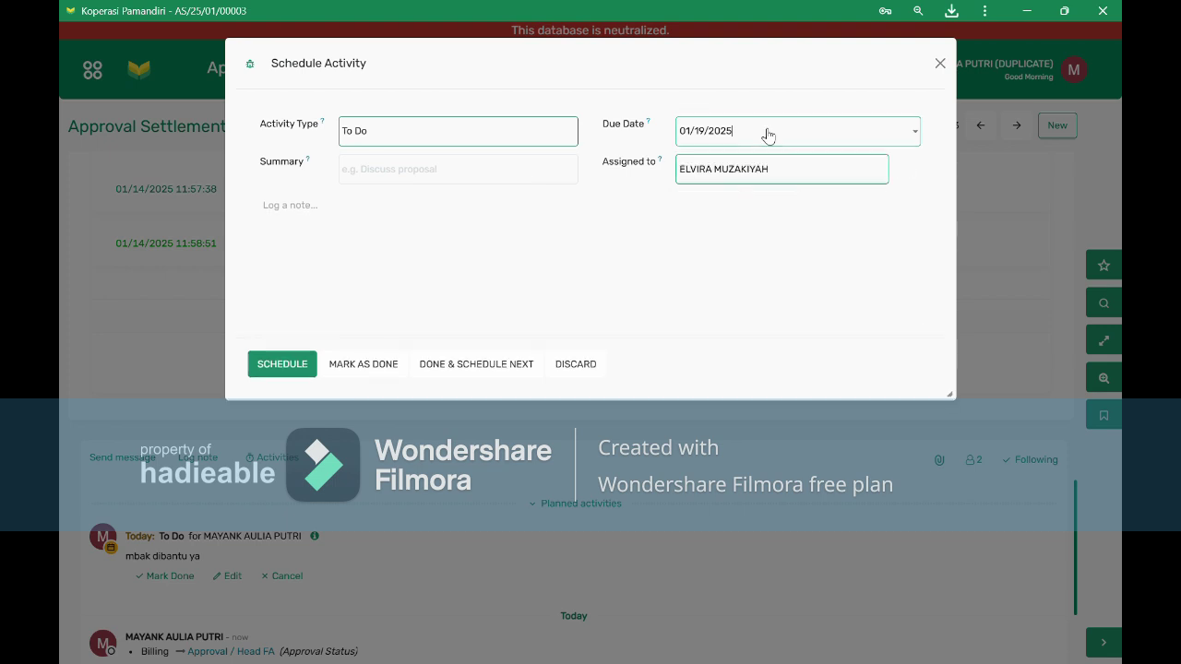
{"action": "left_click", "coordinate": [764, 132]}
{"action": "left_click", "coordinate": [762, 284]}
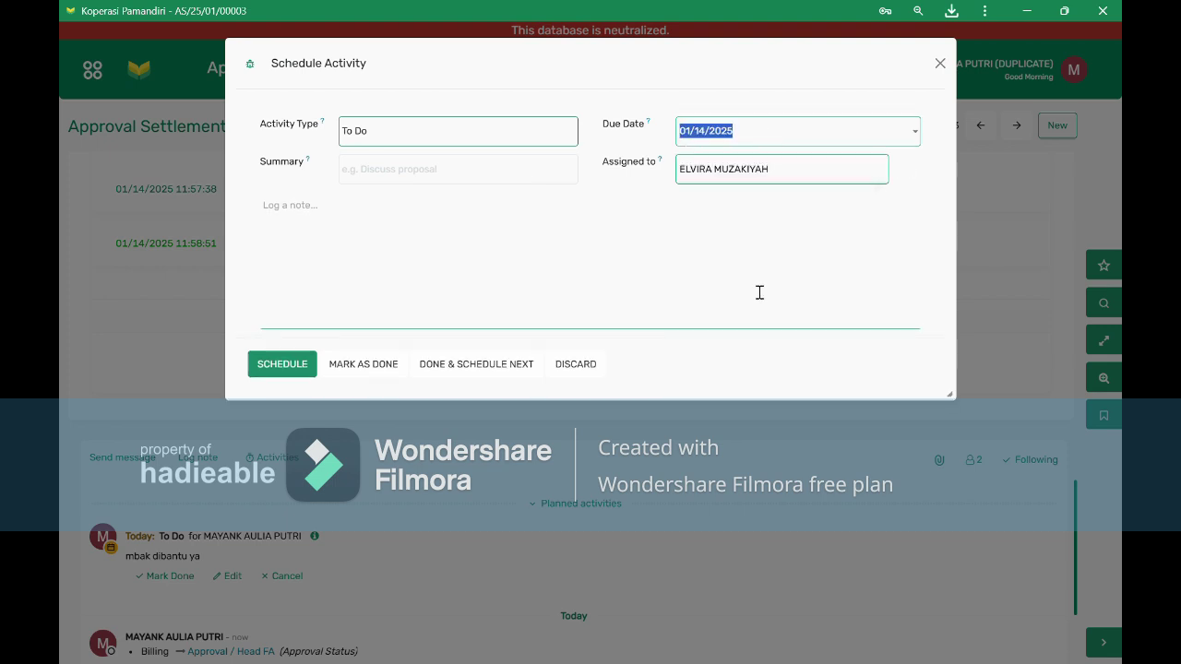
{"action": "left_click", "coordinate": [295, 366]}
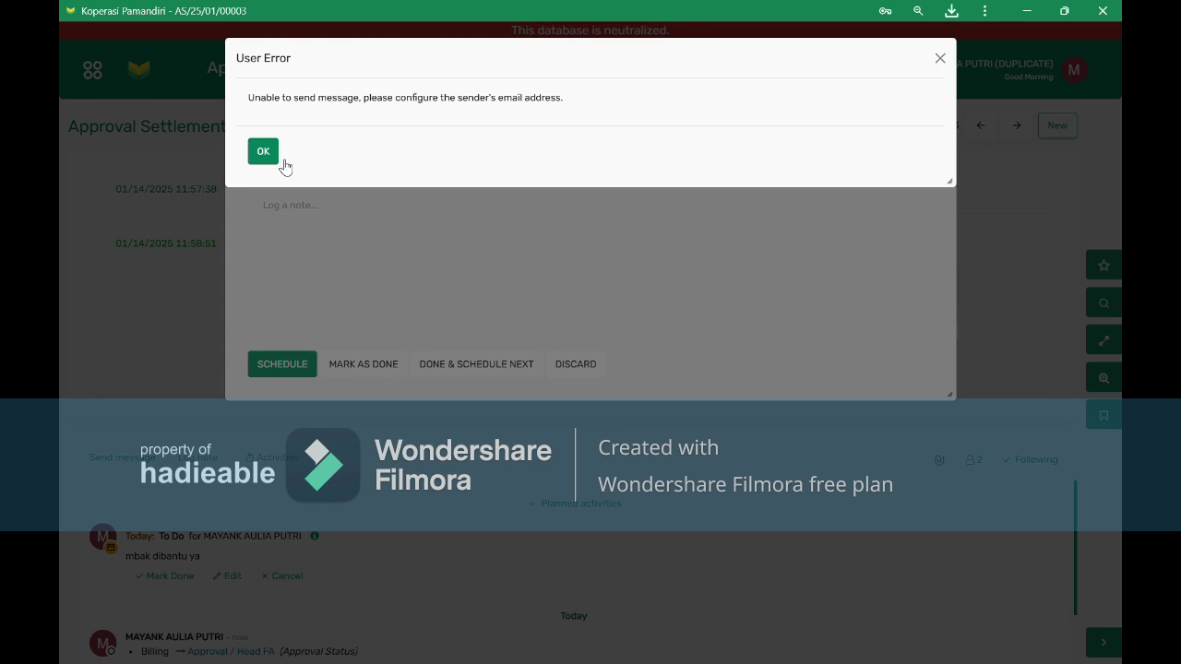
{"action": "left_click", "coordinate": [283, 163]}
{"action": "left_click", "coordinate": [939, 61]}
In Preferences, enter the user's e-mail address, change the signature to their own name, and save.
{"action": "left_click", "coordinate": [1010, 65]}
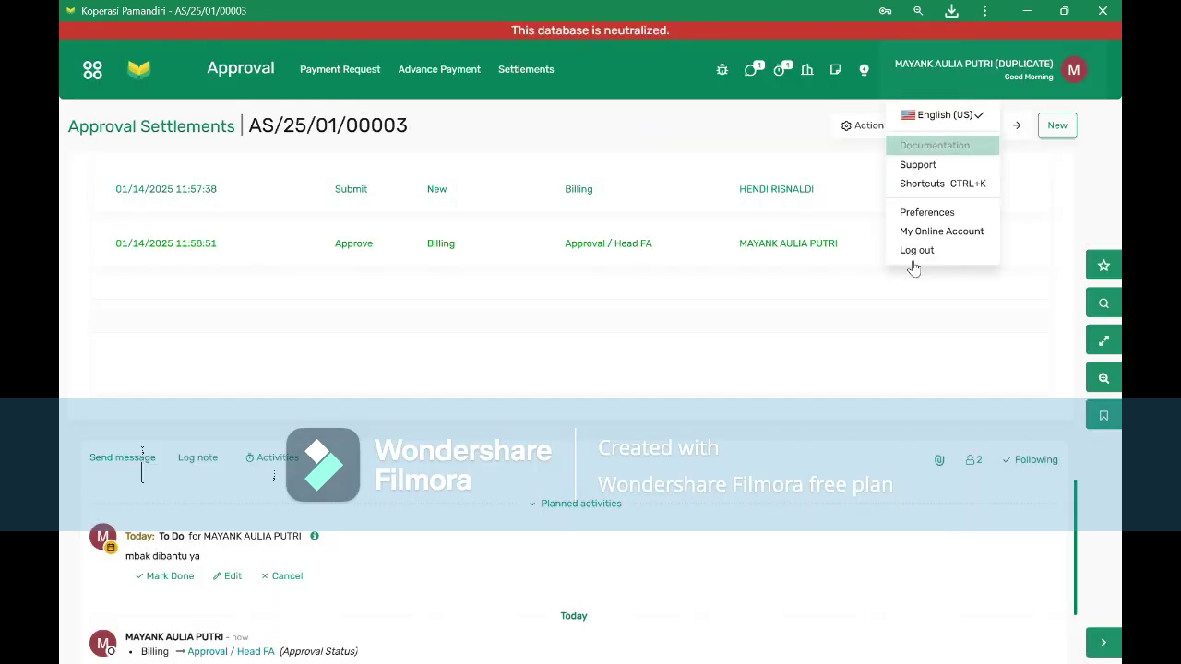
{"action": "left_click", "coordinate": [968, 216]}
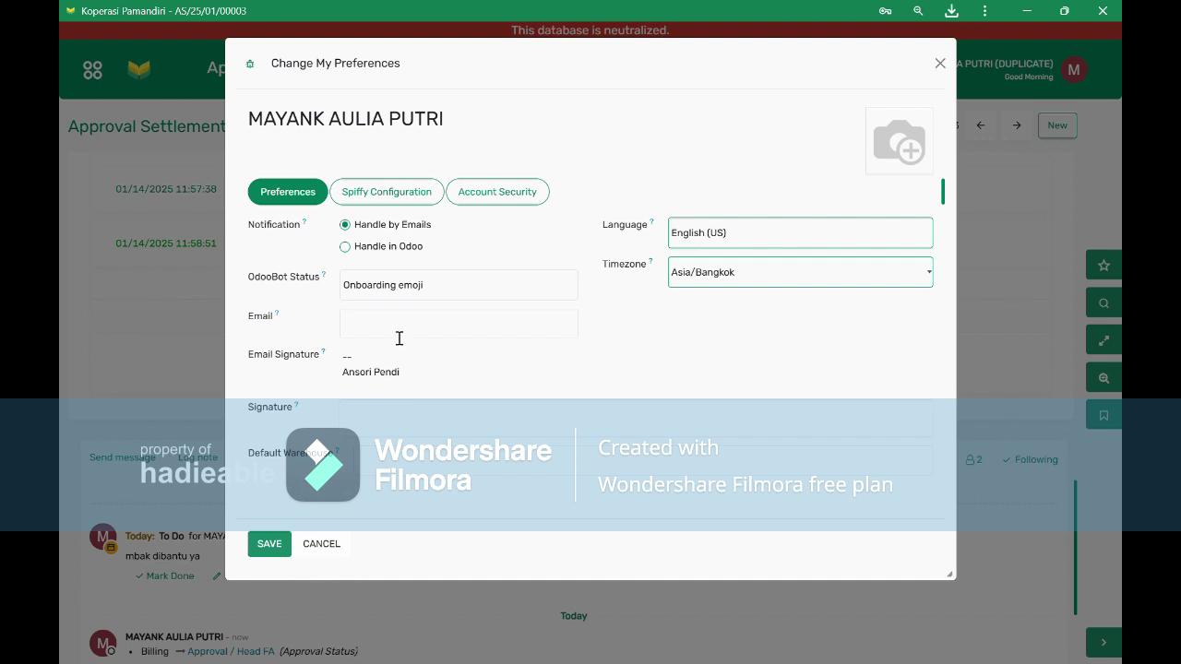
{"action": "left_click", "coordinate": [399, 339]}
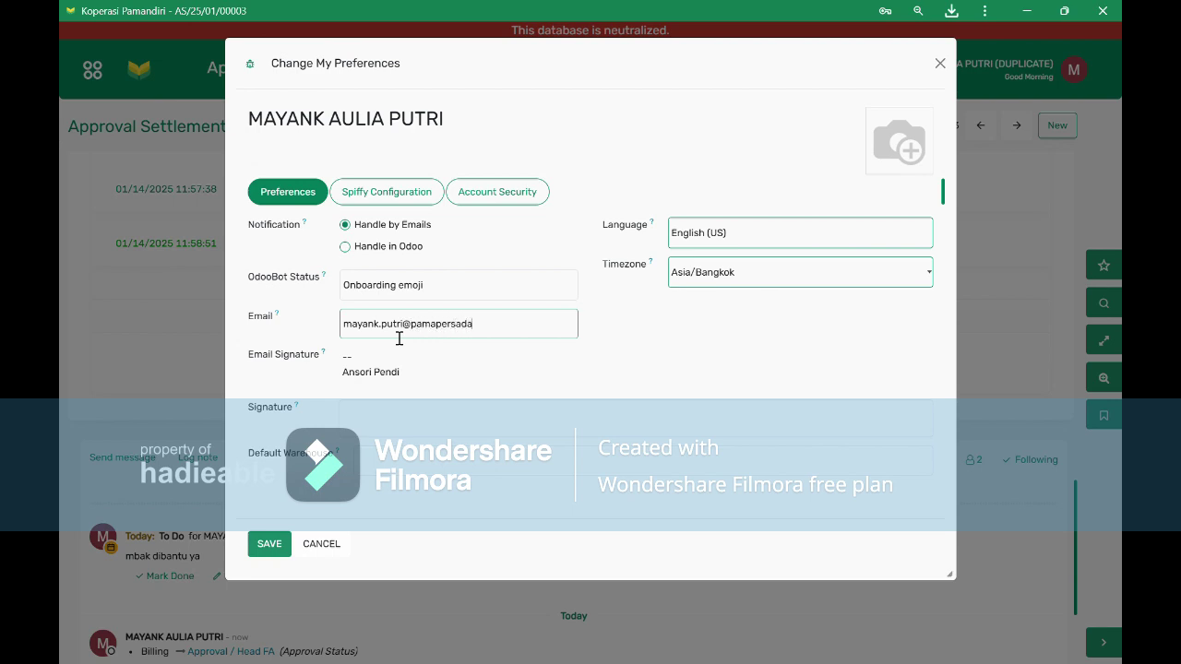
{"action": "left_click", "coordinate": [450, 393]}
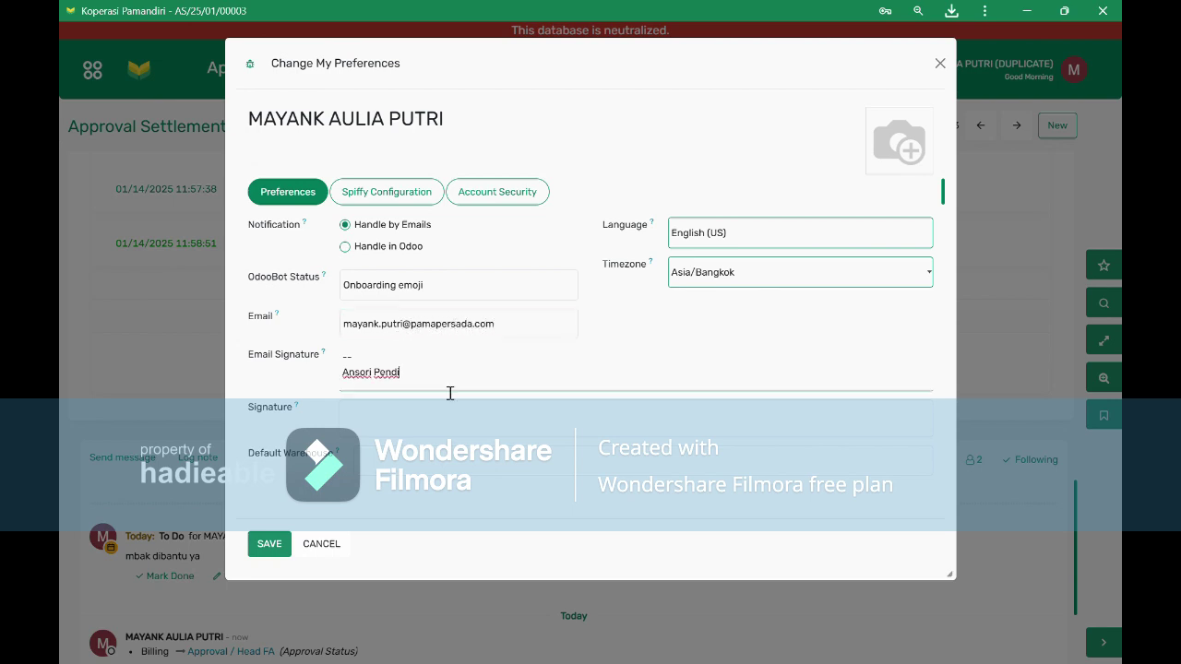
{"action": "key", "text": "BackSpace"}
{"action": "key", "text": "BackSpace"}
{"action": "key", "text": "BackSpace"}
{"action": "key", "text": "BackSpace"}
{"action": "key", "text": "BackSpace"}
{"action": "key", "text": "BackSpace"}
{"action": "key", "text": "BackSpace"}
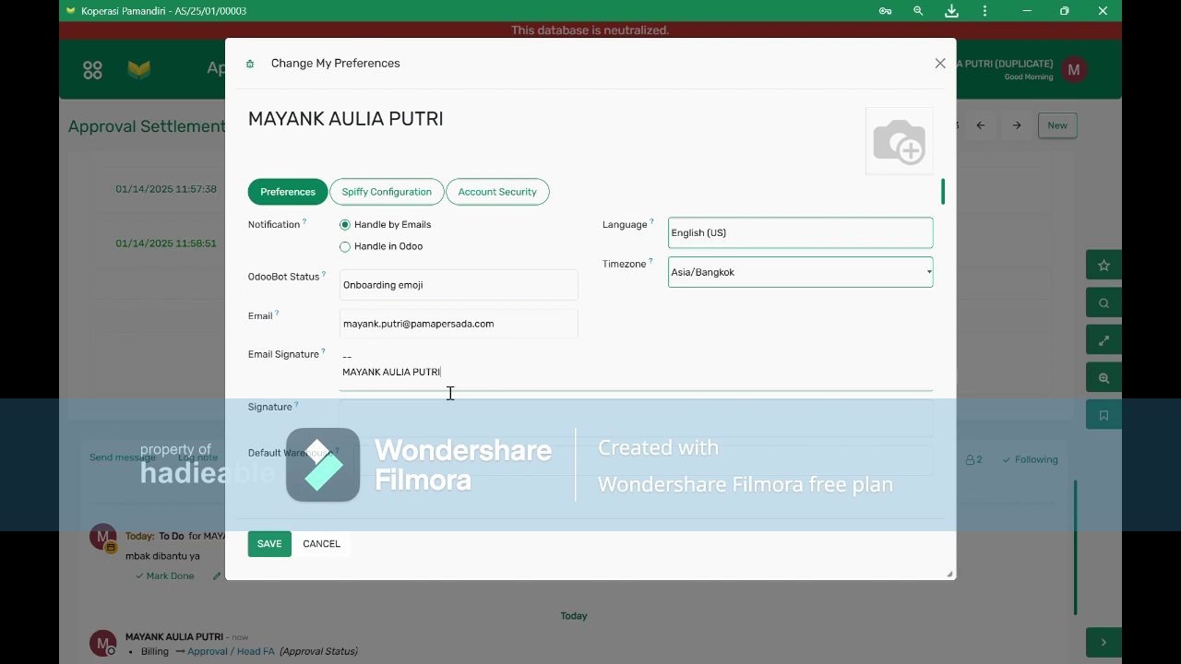
{"action": "left_click", "coordinate": [269, 544]}
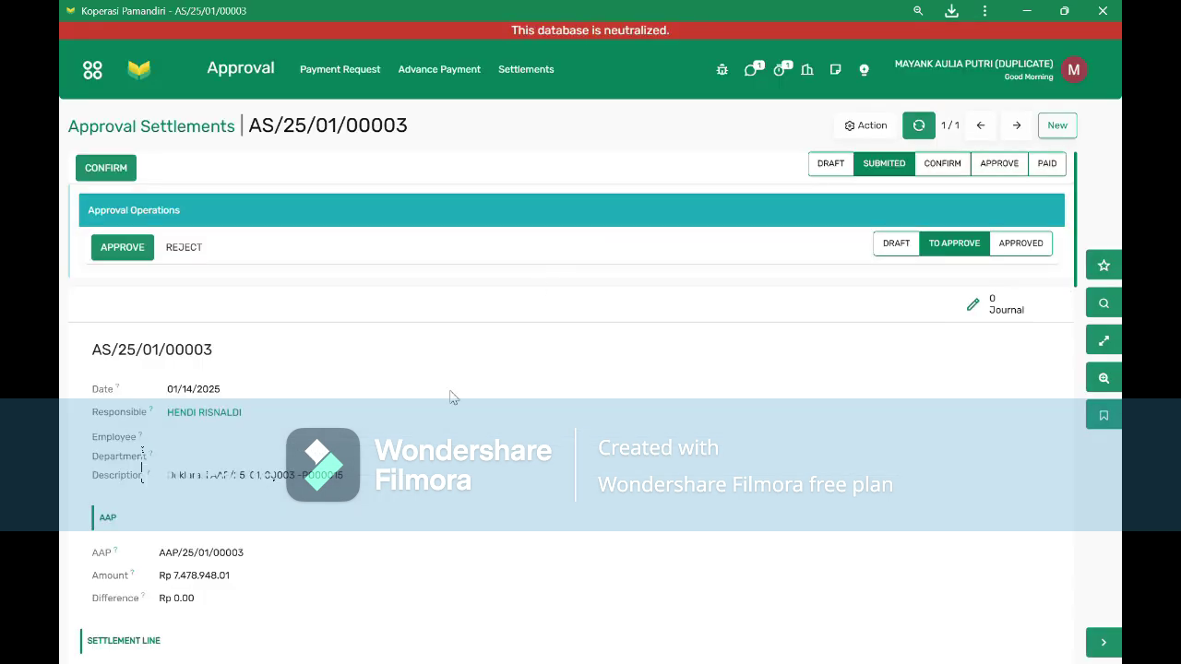
Schedule a To Do on AS/25/01/00003 for the next approver, due January 14, 2025.
{"action": "scroll", "coordinate": [343, 541], "scroll_direction": "down", "scroll_amount": 10}
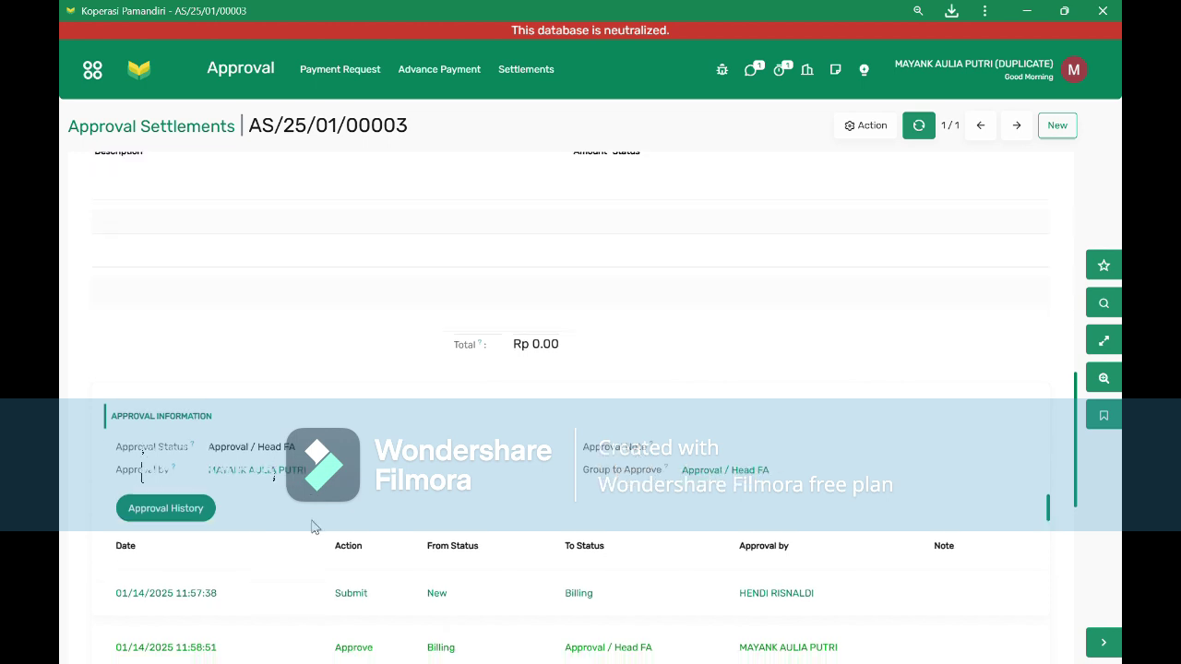
{"action": "scroll", "coordinate": [312, 527], "scroll_direction": "down", "scroll_amount": 3}
{"action": "left_click", "coordinate": [277, 540]}
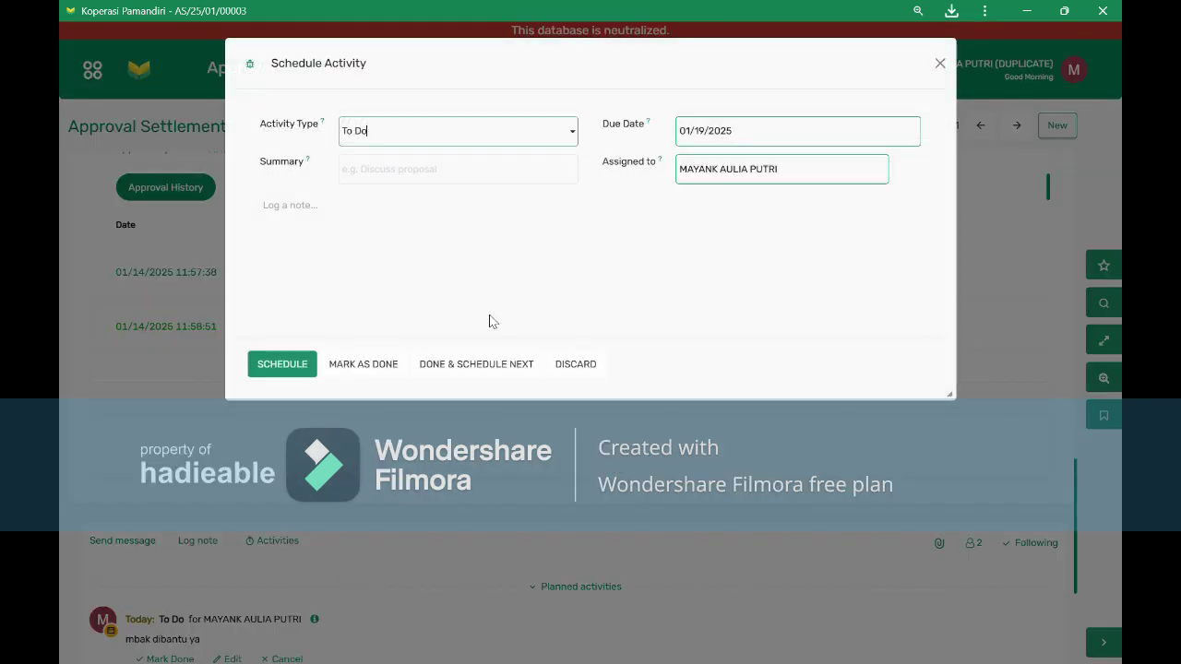
{"action": "left_click", "coordinate": [711, 175]}
{"action": "type", "text": "ELVIRA"}
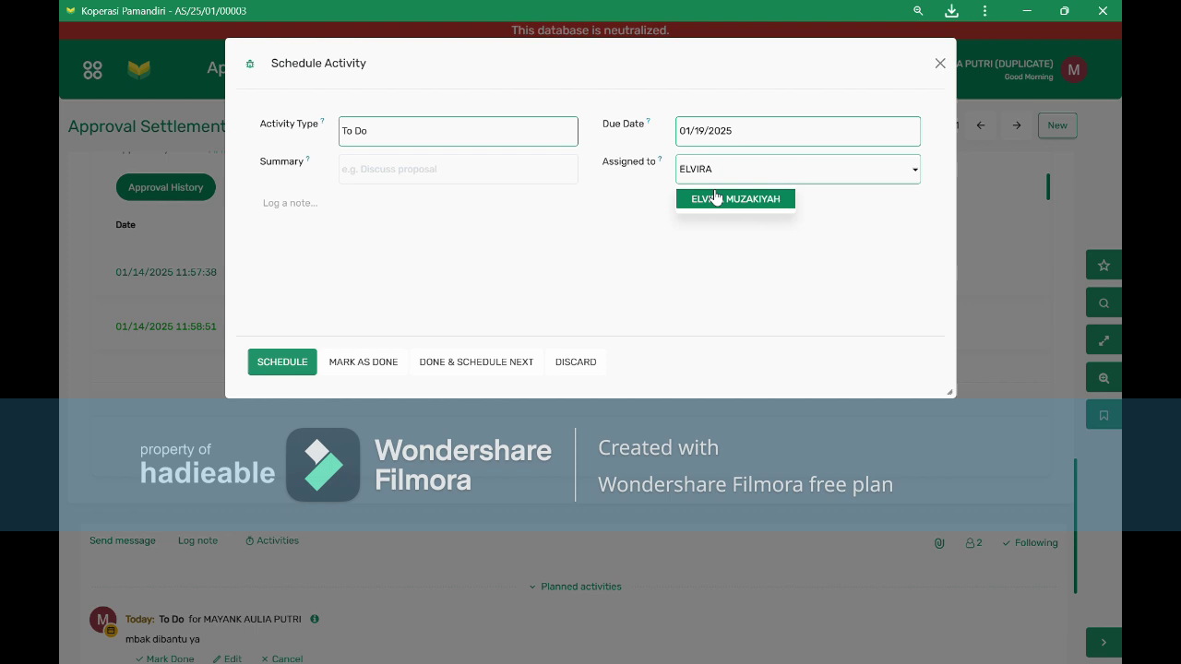
{"action": "left_click", "coordinate": [716, 198]}
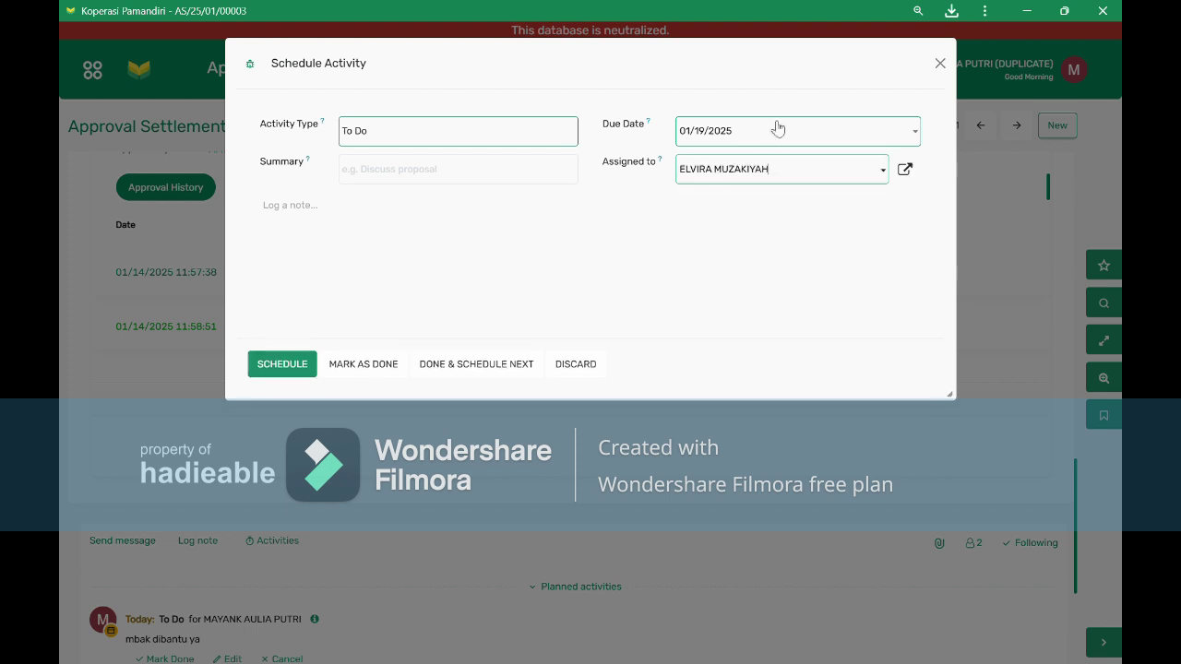
{"action": "left_click", "coordinate": [778, 130]}
{"action": "left_click", "coordinate": [775, 294]}
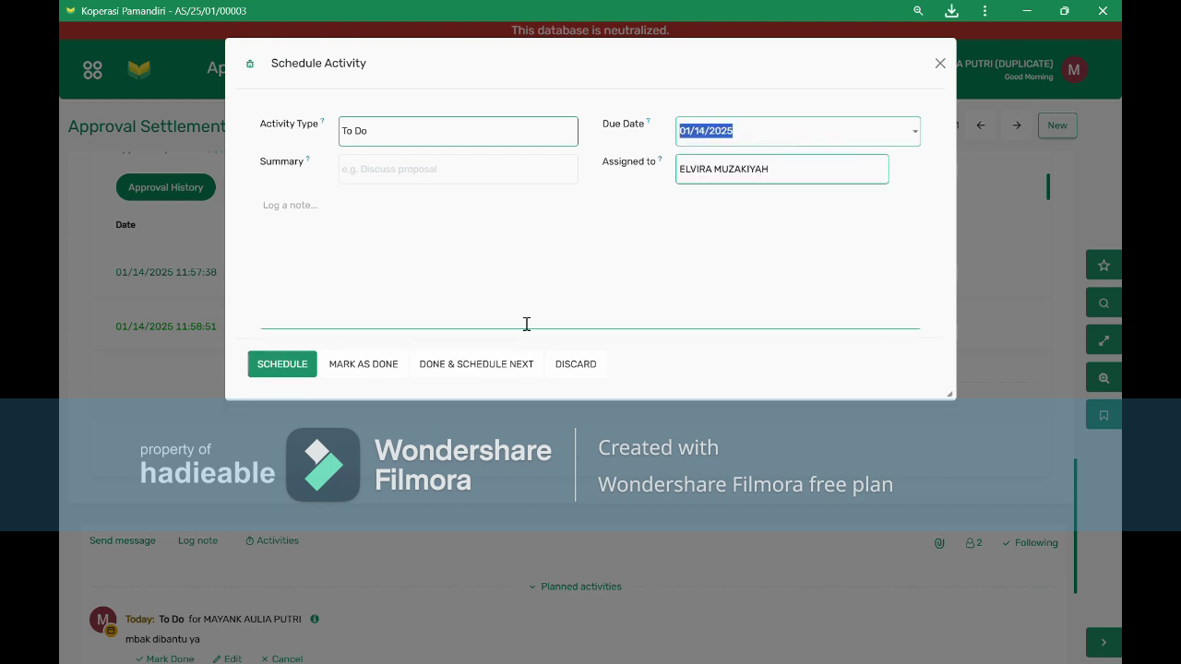
{"action": "left_click", "coordinate": [282, 363]}
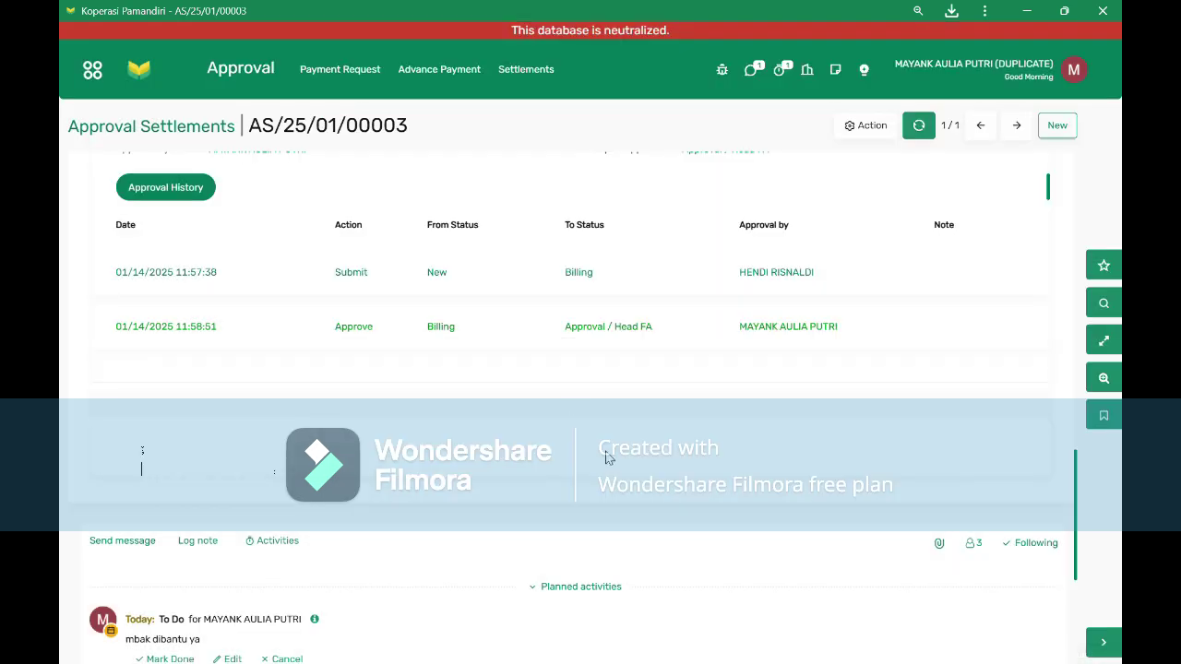
Check the planned activities on the settlement, then log out.
{"action": "scroll", "coordinate": [282, 370], "scroll_direction": "down", "scroll_amount": 3}
{"action": "scroll", "coordinate": [603, 388], "scroll_direction": "up", "scroll_amount": 4}
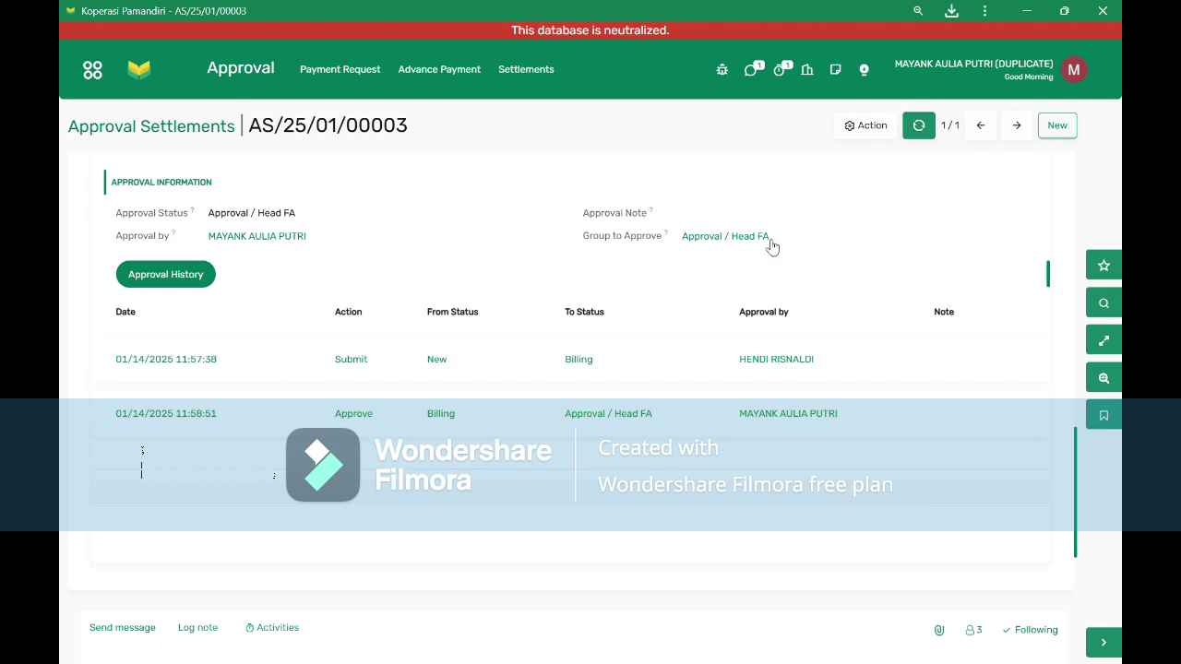
{"action": "scroll", "coordinate": [543, 553], "scroll_direction": "down", "scroll_amount": 3}
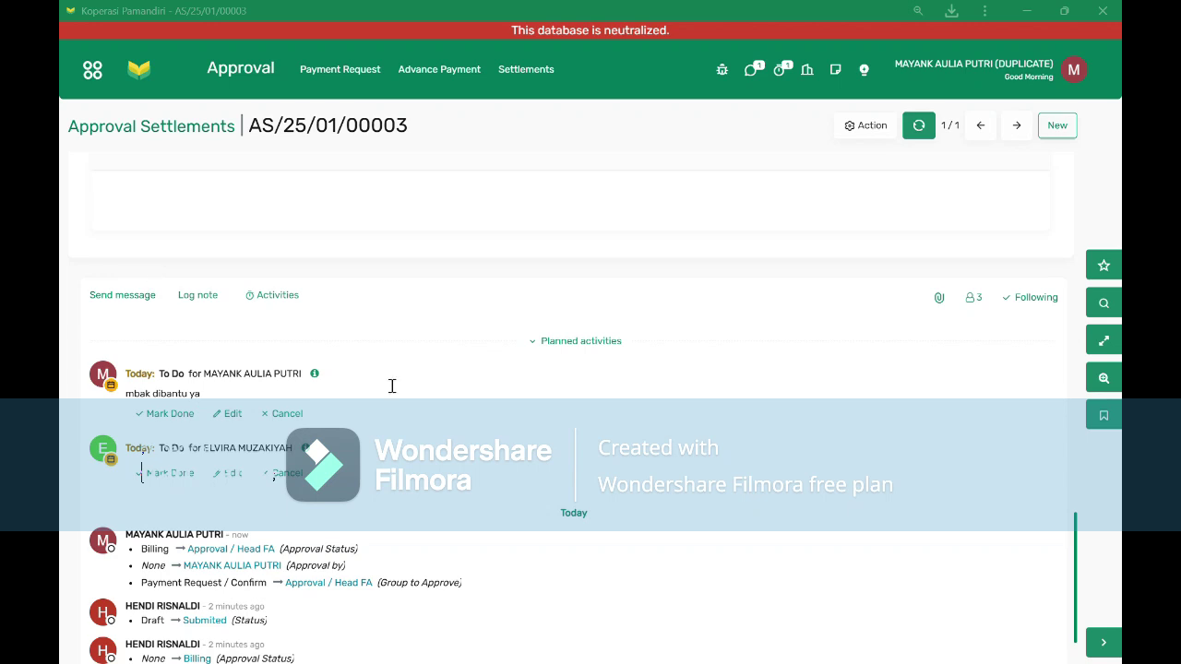
{"action": "left_click", "coordinate": [987, 65]}
{"action": "left_click", "coordinate": [941, 254]}
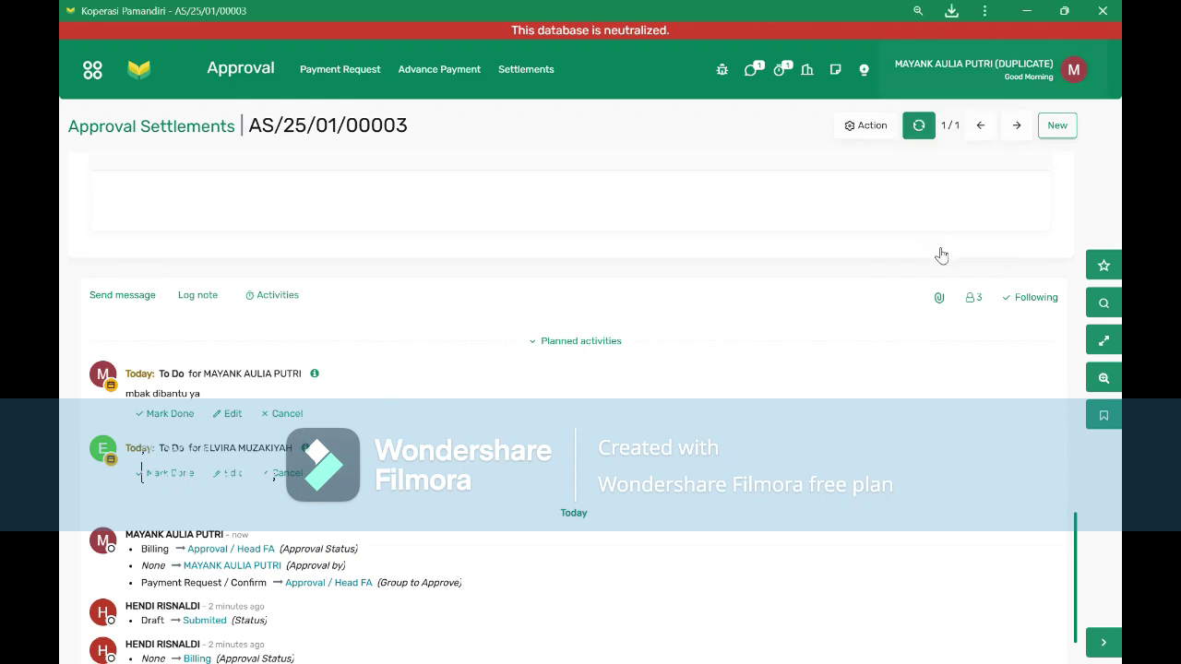
Sign in as the next approver and open settlement AS/25/01/00003 under Approval > Settlements.
{"action": "left_click", "coordinate": [539, 271]}
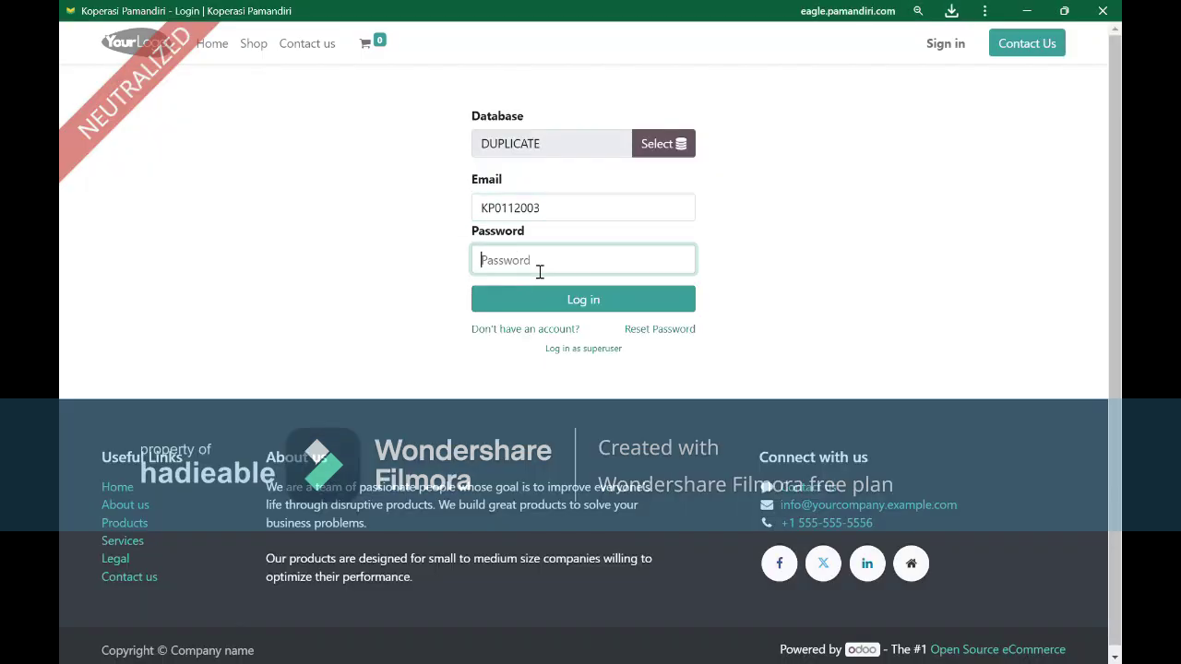
{"action": "type", "text": "••••••••••"}
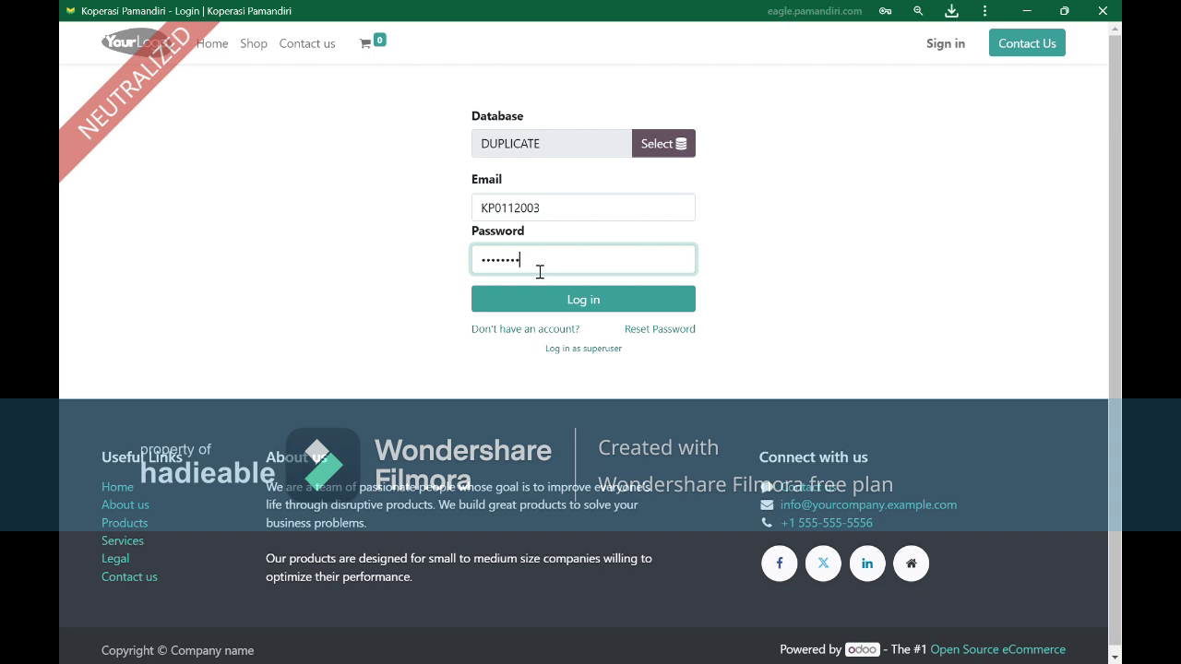
{"action": "left_click", "coordinate": [538, 298]}
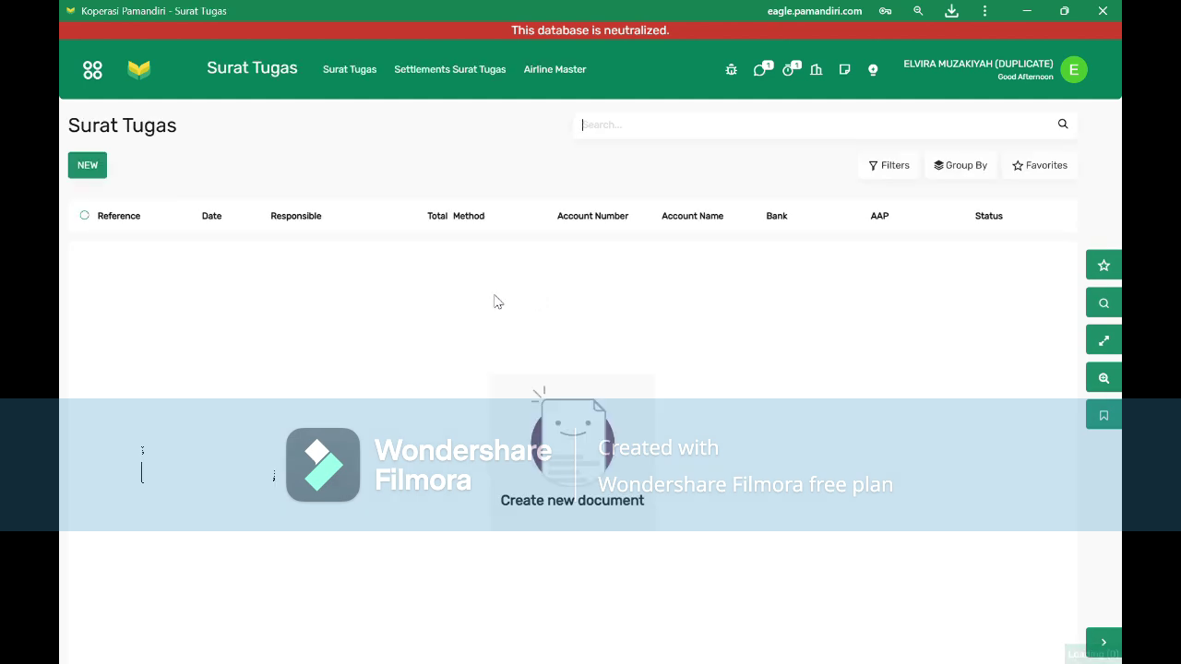
{"action": "left_click", "coordinate": [94, 72]}
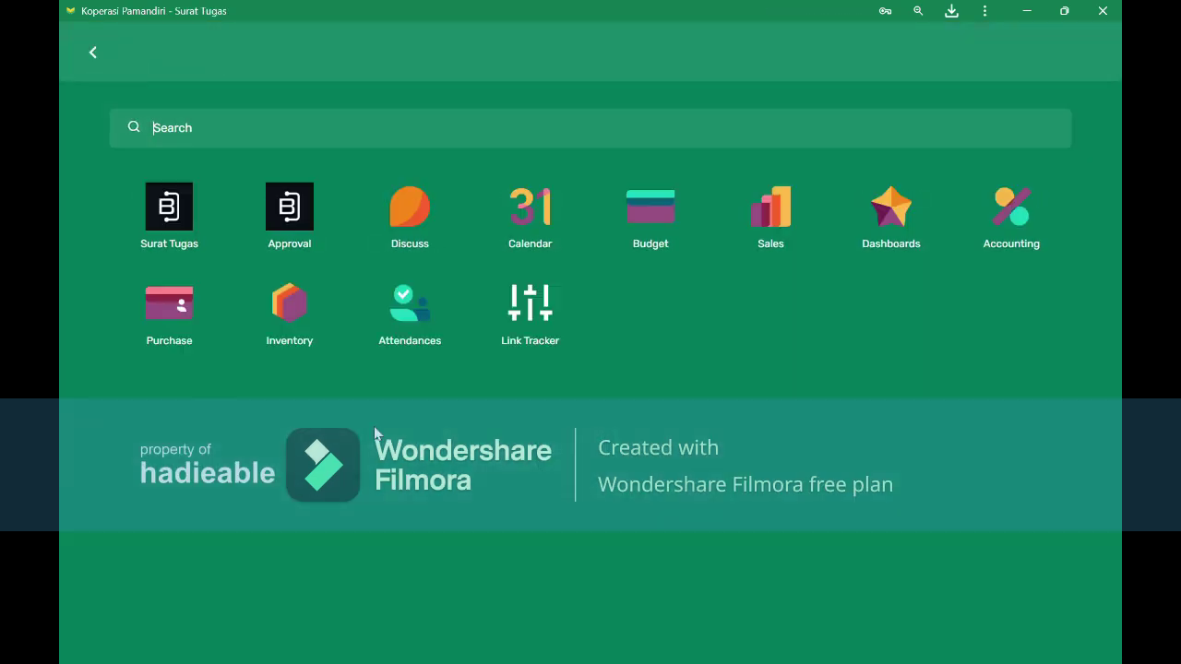
{"action": "left_click", "coordinate": [303, 226]}
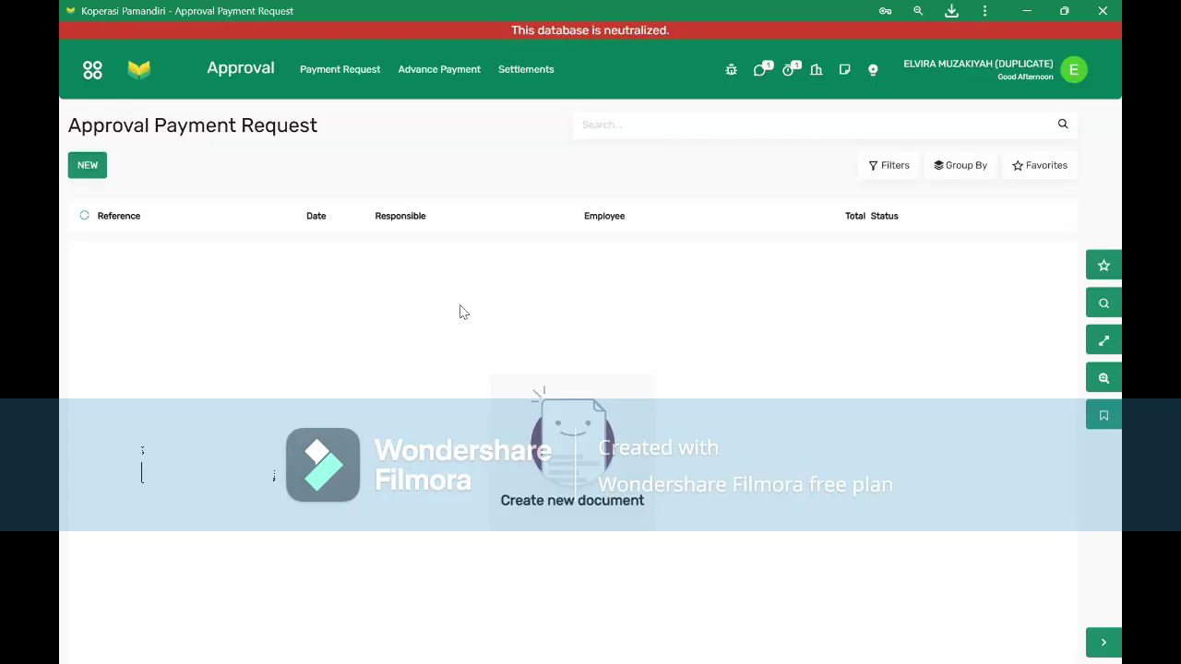
{"action": "left_click", "coordinate": [527, 78]}
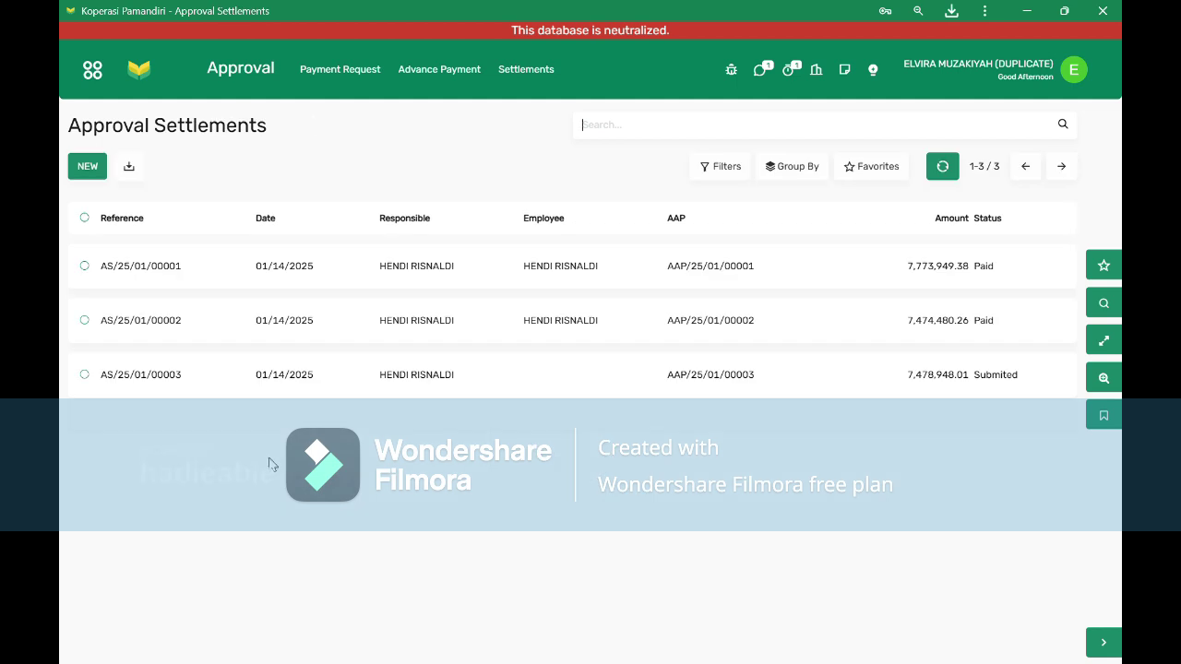
{"action": "left_click", "coordinate": [164, 380]}
Approve the settlement so its status becomes Approval / Bendahara, then log out.
{"action": "scroll", "coordinate": [461, 401], "scroll_direction": "down", "scroll_amount": 6}
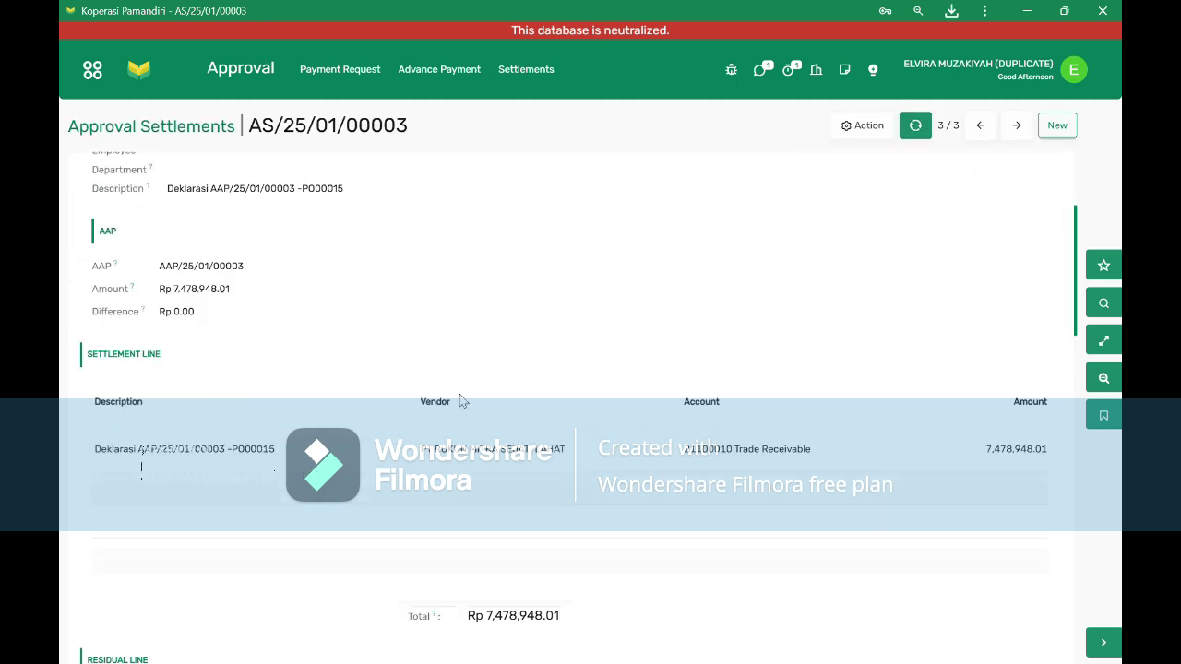
{"action": "scroll", "coordinate": [461, 400], "scroll_direction": "up", "scroll_amount": 2}
{"action": "scroll", "coordinate": [462, 401], "scroll_direction": "up", "scroll_amount": 5}
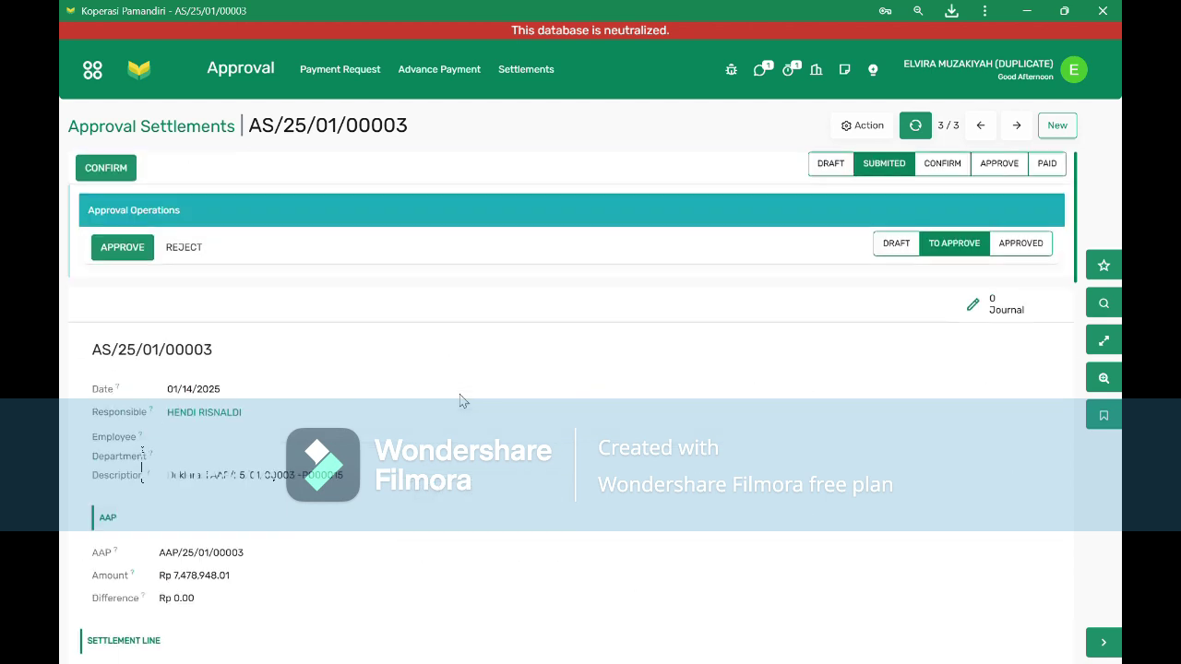
{"action": "left_click", "coordinate": [136, 246]}
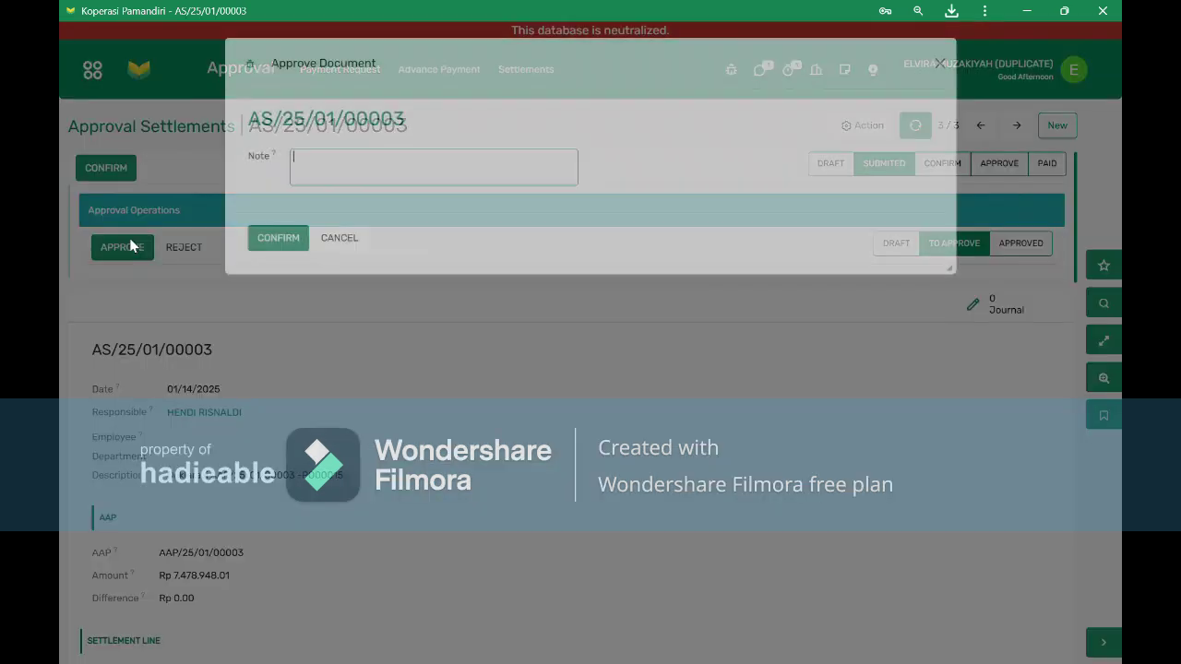
{"action": "left_click", "coordinate": [296, 239]}
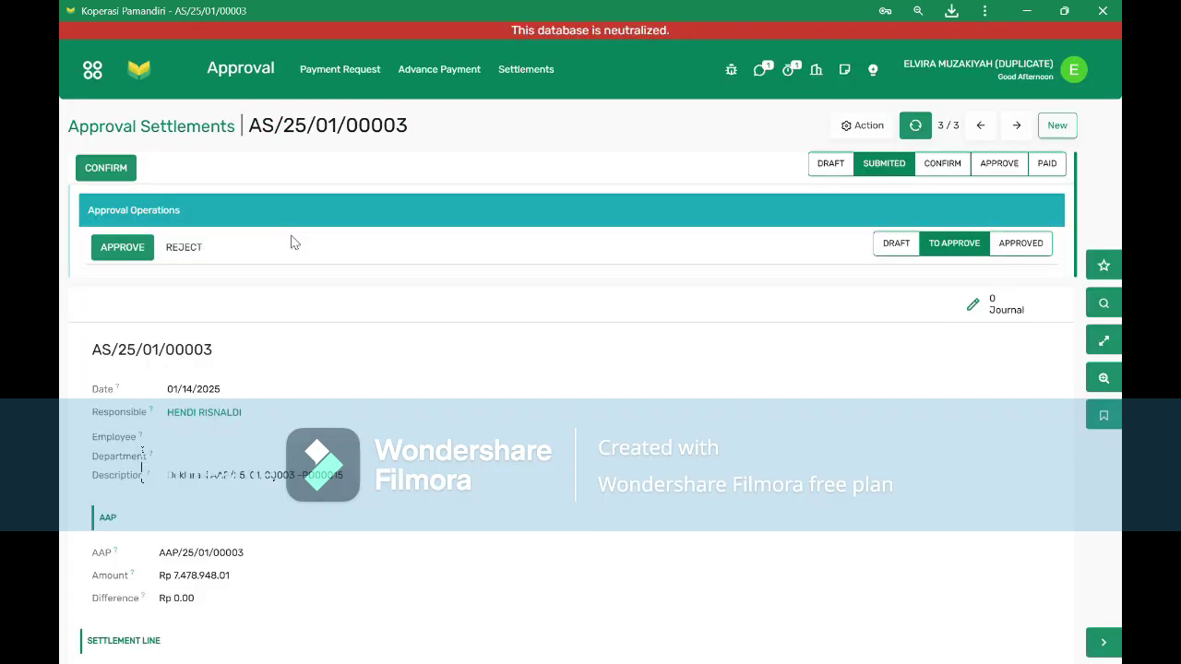
{"action": "scroll", "coordinate": [291, 242], "scroll_direction": "down", "scroll_amount": 10}
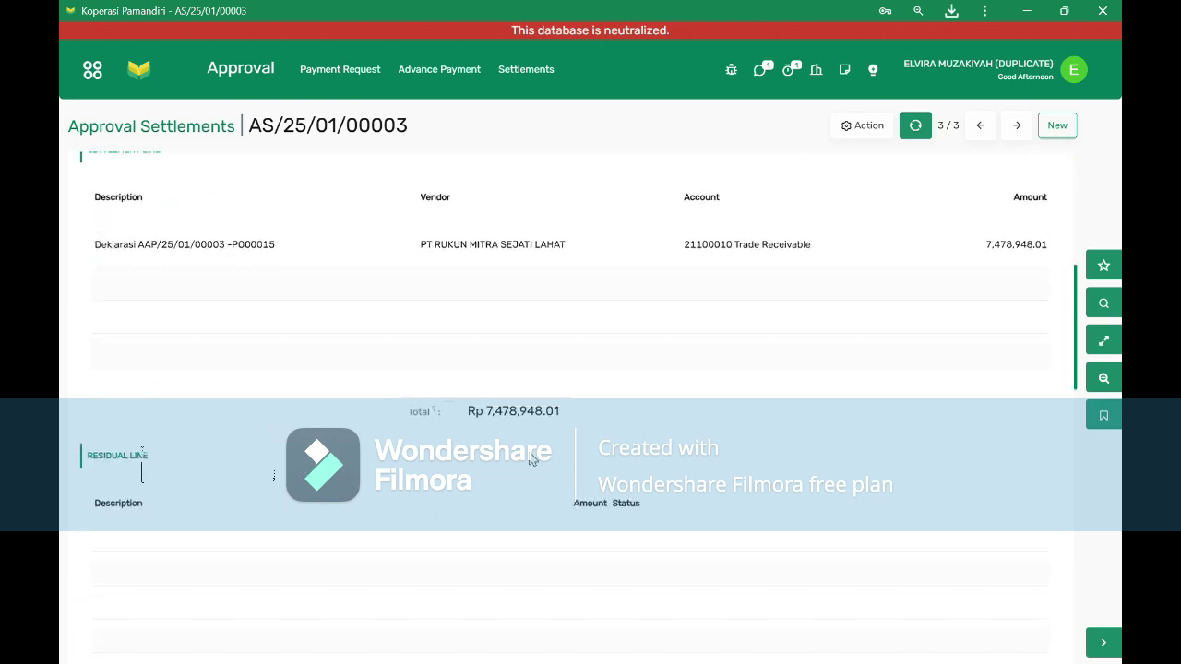
{"action": "scroll", "coordinate": [527, 460], "scroll_direction": "up", "scroll_amount": 4}
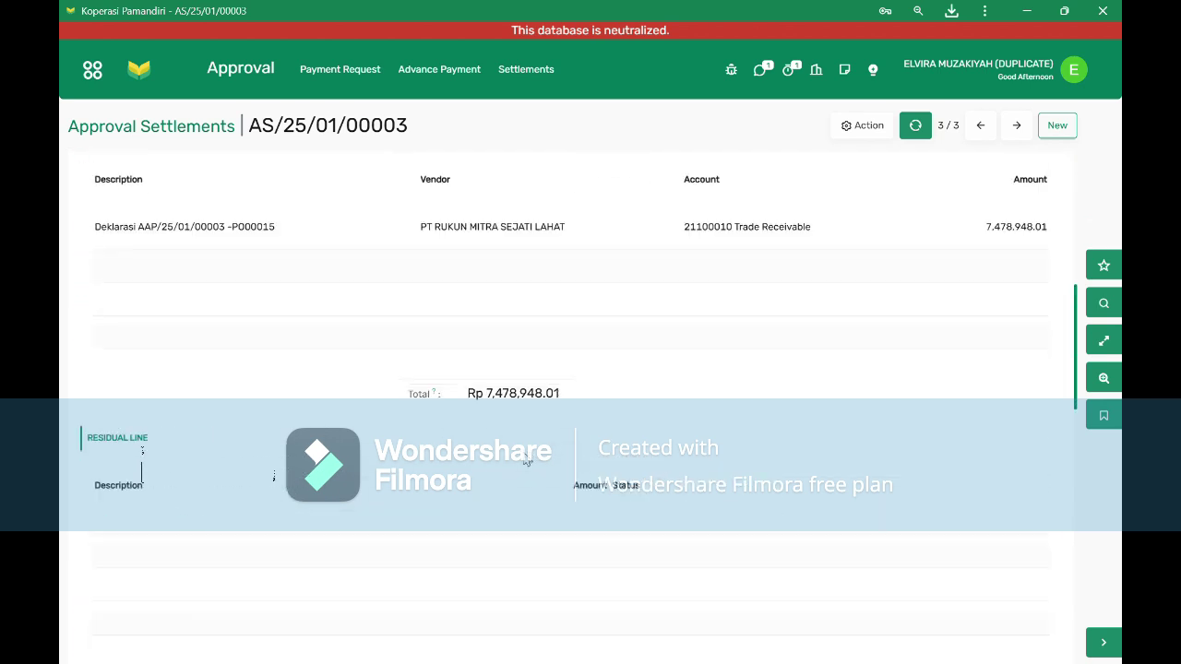
{"action": "scroll", "coordinate": [527, 461], "scroll_direction": "down", "scroll_amount": 5}
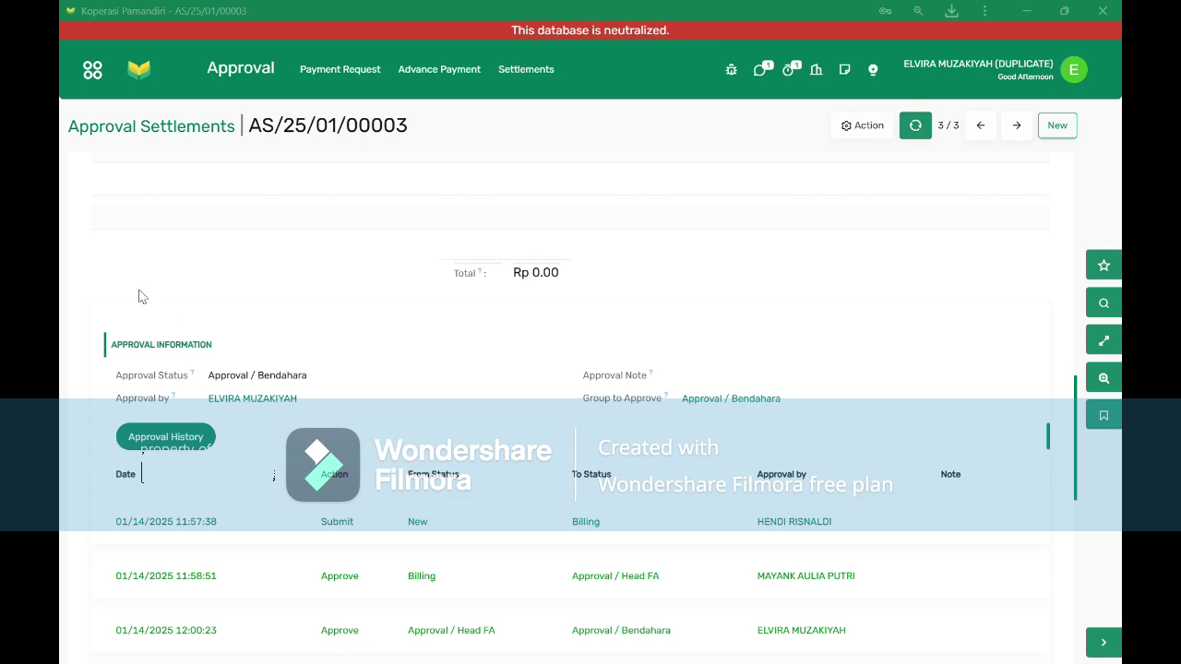
{"action": "left_click", "coordinate": [1010, 75]}
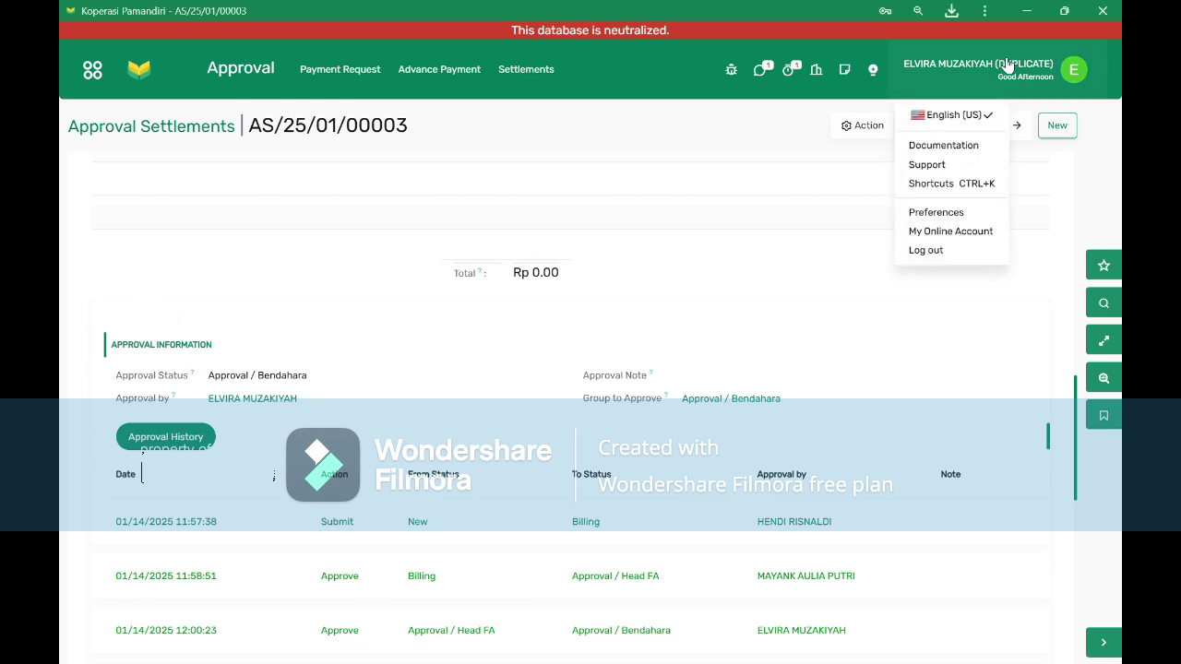
{"action": "left_click", "coordinate": [931, 251]}
Sign in as the final approver and open settlement AS/25/01/00003 in Approval > Settlements.
{"action": "type", "text": "5008021"}
{"action": "left_click", "coordinate": [560, 271]}
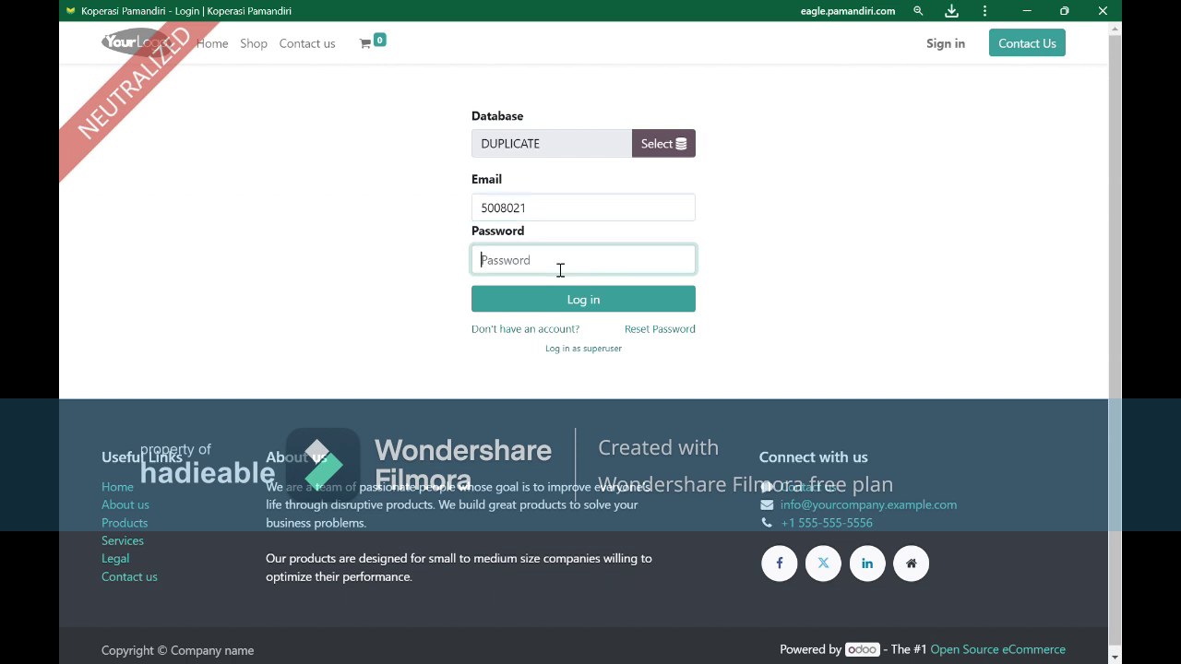
{"action": "type", "text": "•"}
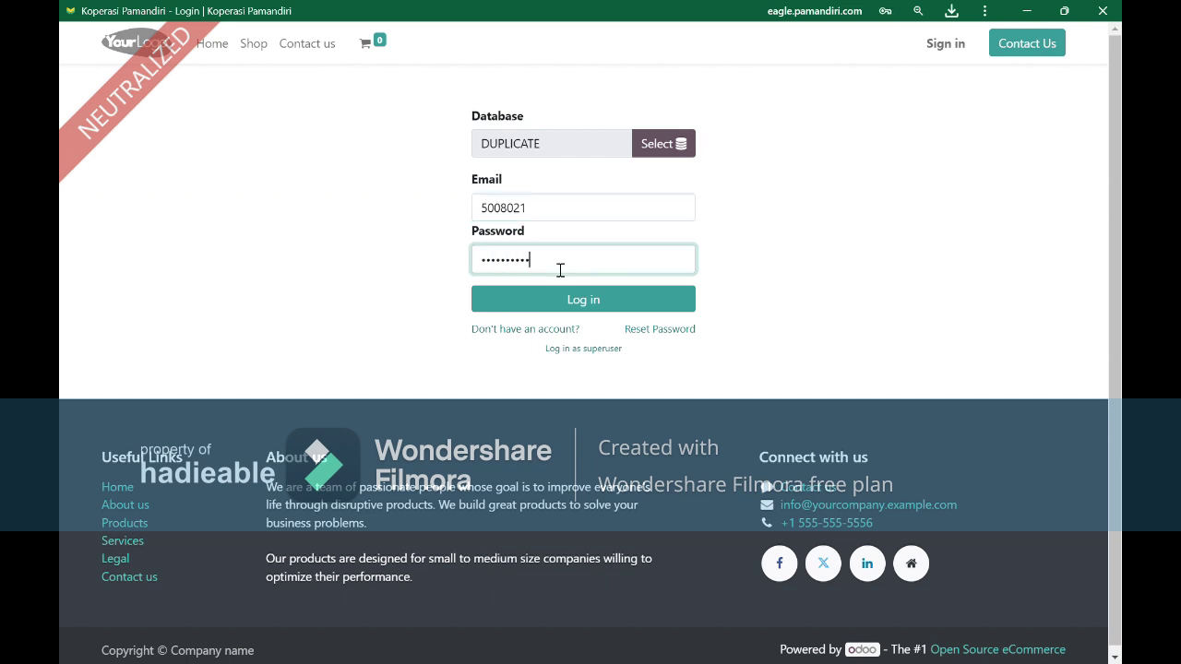
{"action": "type", "text": "•"}
{"action": "key", "text": "Return"}
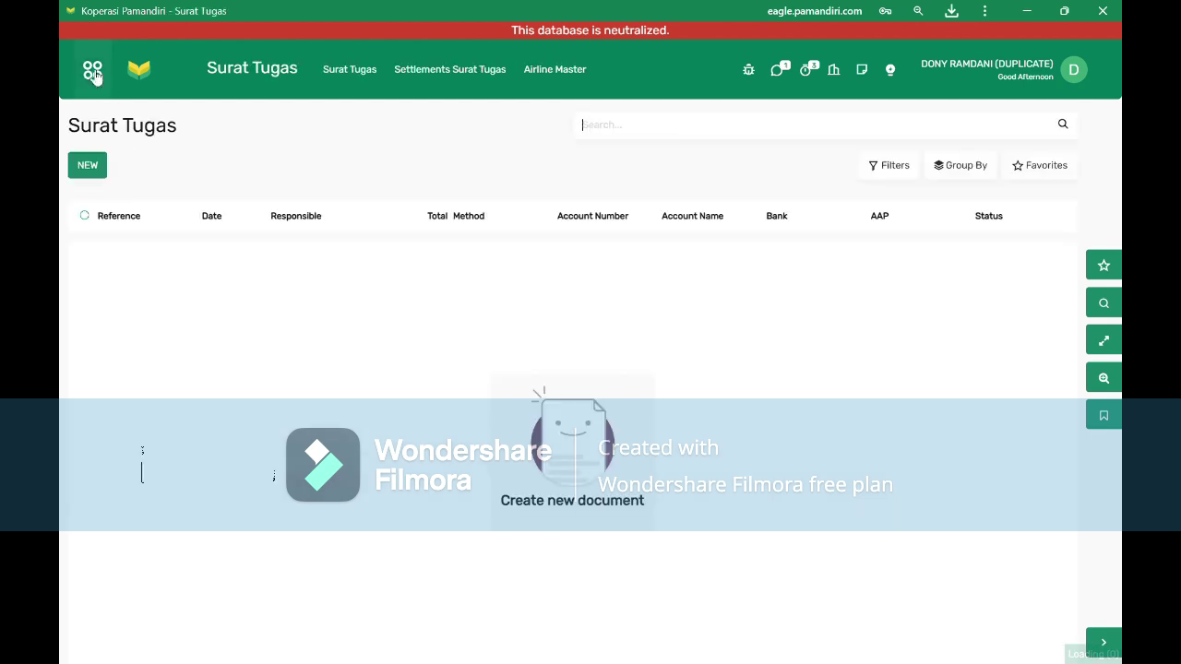
{"action": "left_click", "coordinate": [93, 71]}
{"action": "left_click", "coordinate": [305, 206]}
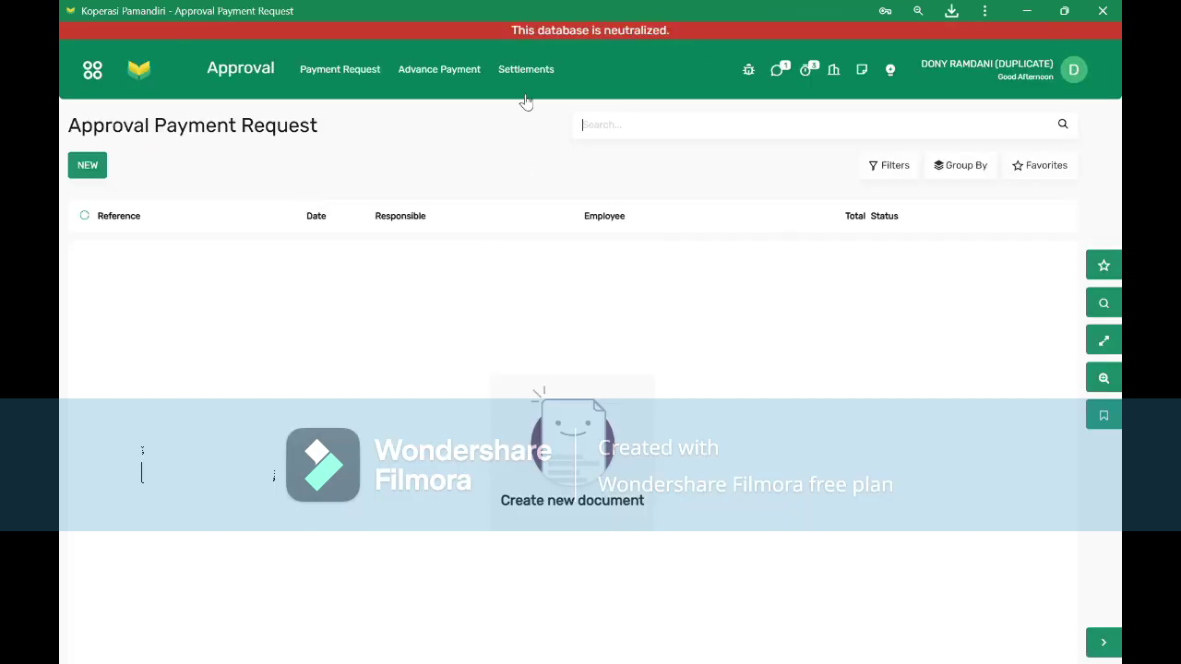
{"action": "left_click", "coordinate": [535, 71]}
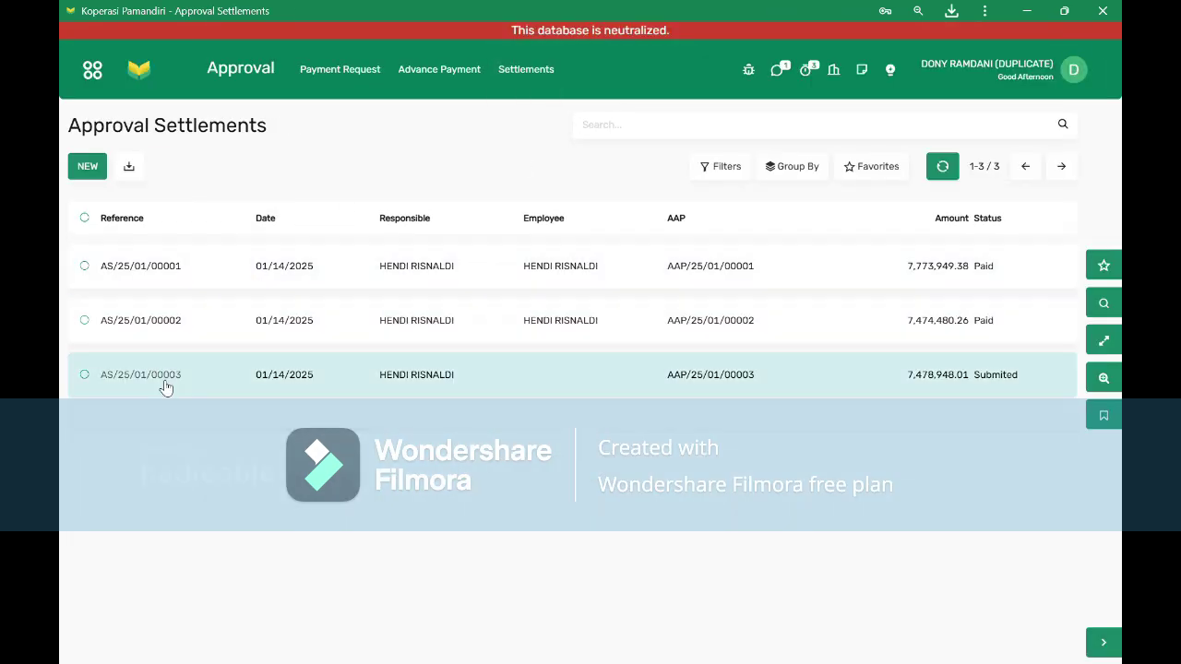
{"action": "left_click", "coordinate": [166, 386]}
Approve it with the note 'oke silahkan d' so it becomes Paid, then sign out.
{"action": "scroll", "coordinate": [360, 415], "scroll_direction": "down", "scroll_amount": 10}
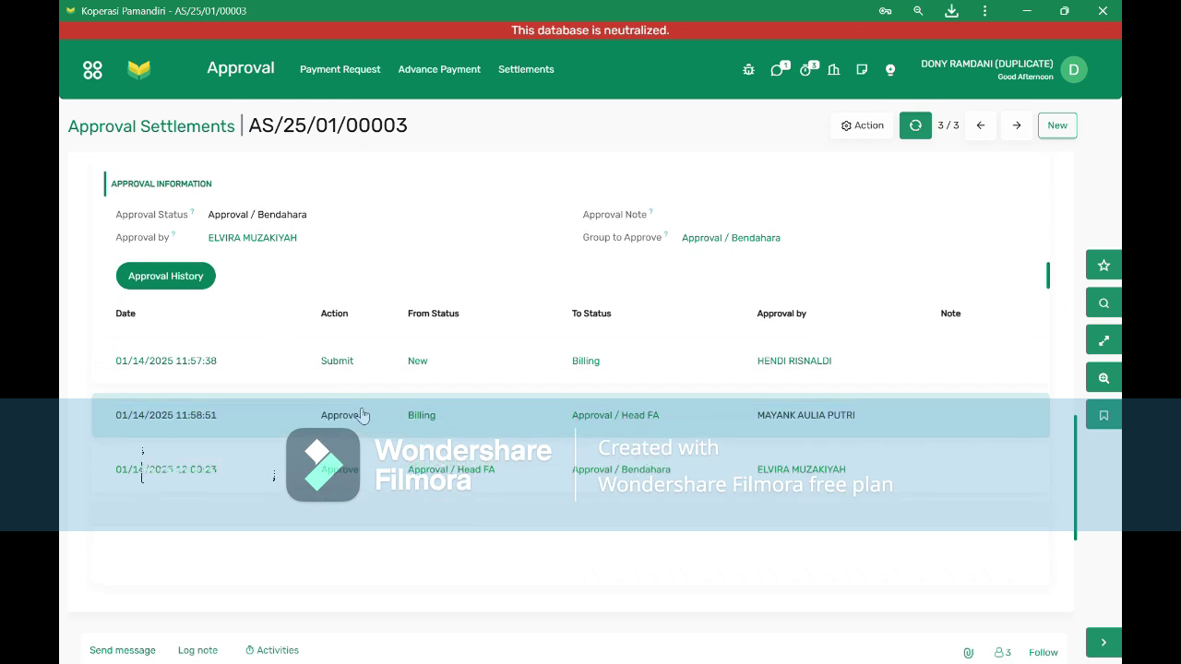
{"action": "scroll", "coordinate": [361, 414], "scroll_direction": "up", "scroll_amount": 10}
{"action": "left_click", "coordinate": [130, 169]}
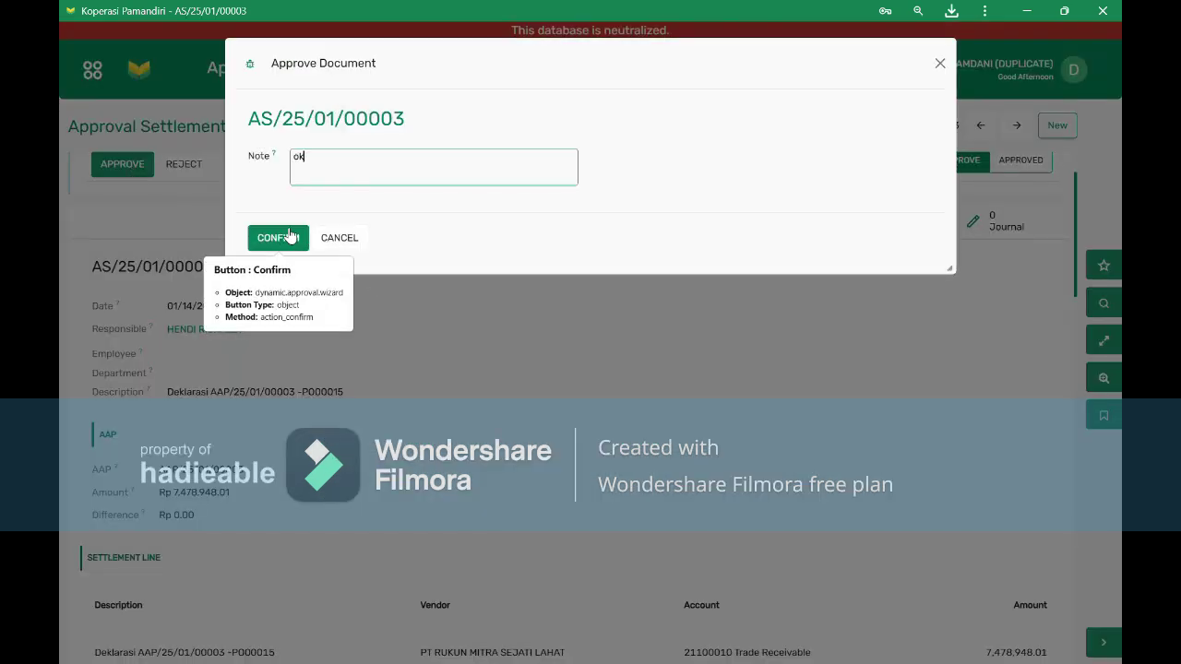
{"action": "type", "text": "oke silahkan dilanjut"}
{"action": "left_click", "coordinate": [288, 235]}
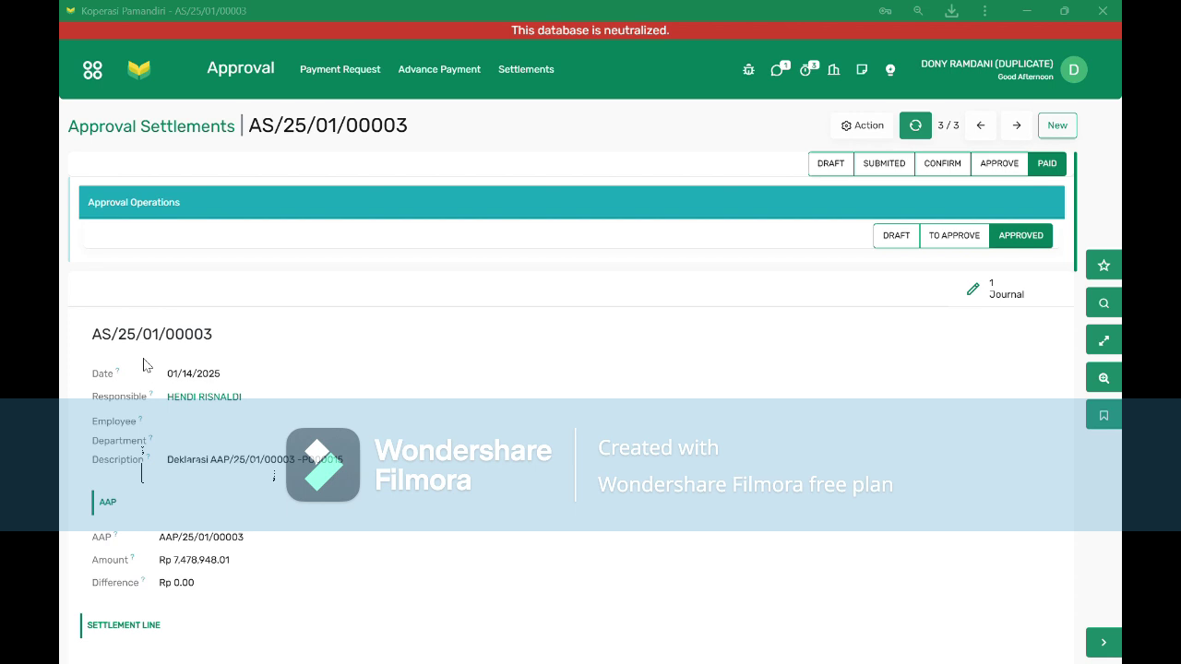
{"action": "left_click", "coordinate": [965, 61]}
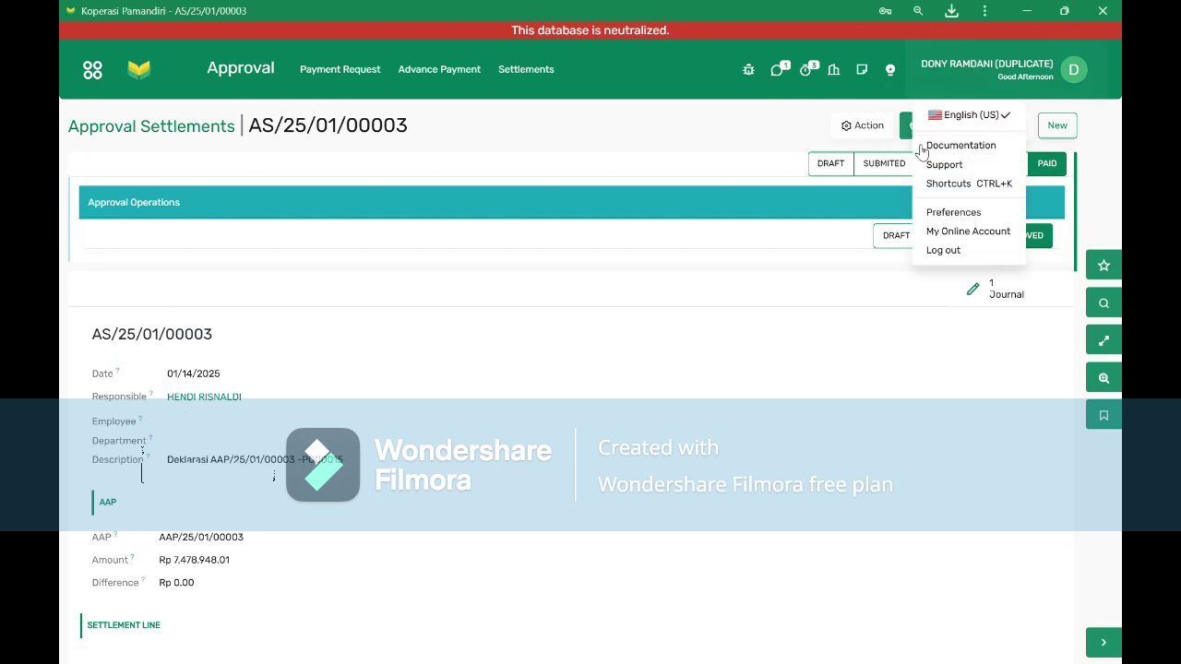
{"action": "left_click", "coordinate": [951, 253]}
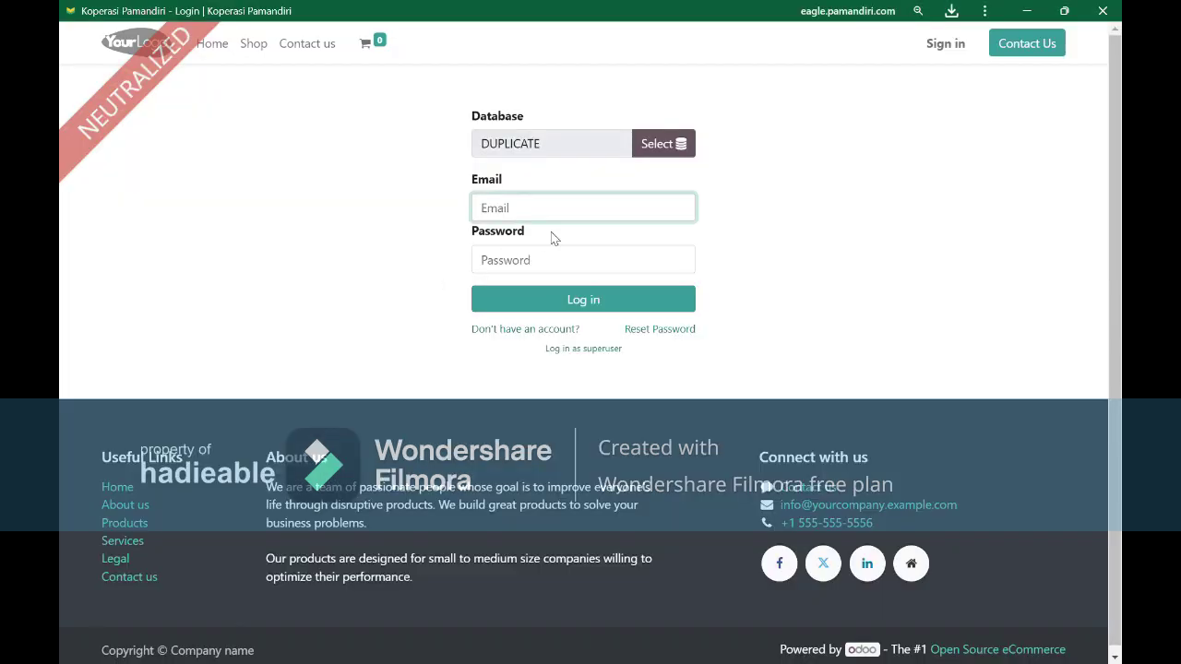
Sign in with the second account's e-mail and password.
{"action": "key", "text": "ctrl+v"}
{"action": "left_click", "coordinate": [570, 262]}
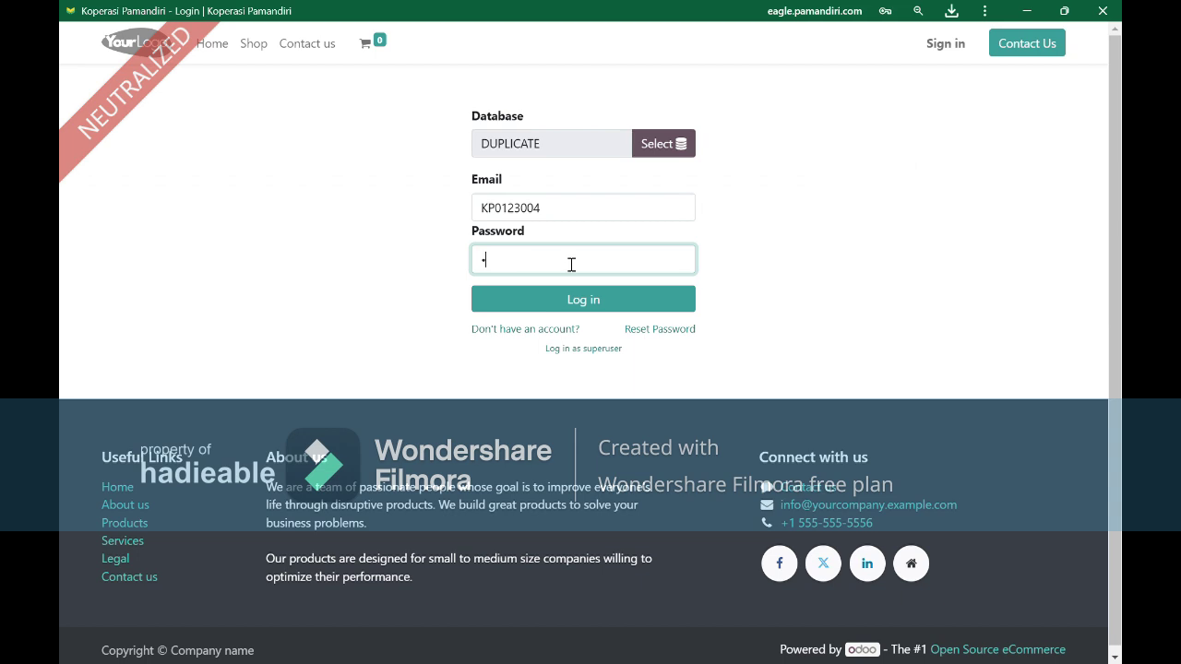
{"action": "left_click", "coordinate": [575, 299]}
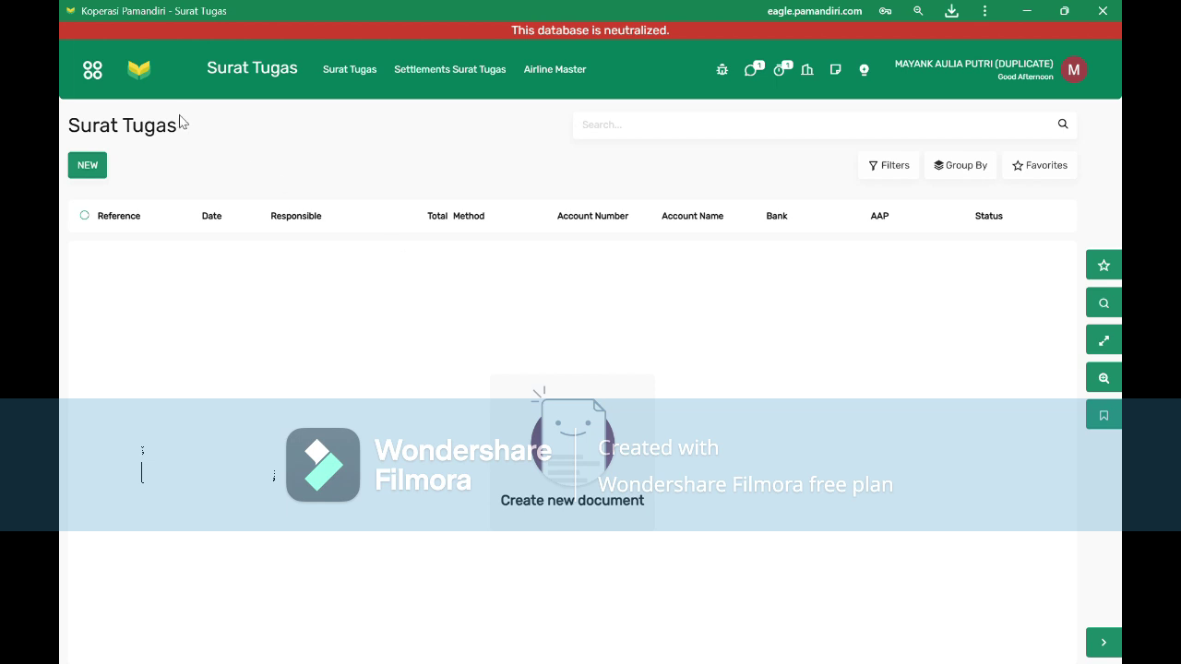
Open Accounting > Vendors > Bills and widen the Vendor column.
{"action": "left_click", "coordinate": [97, 72]}
{"action": "left_click", "coordinate": [1001, 230]}
{"action": "left_click", "coordinate": [482, 78]}
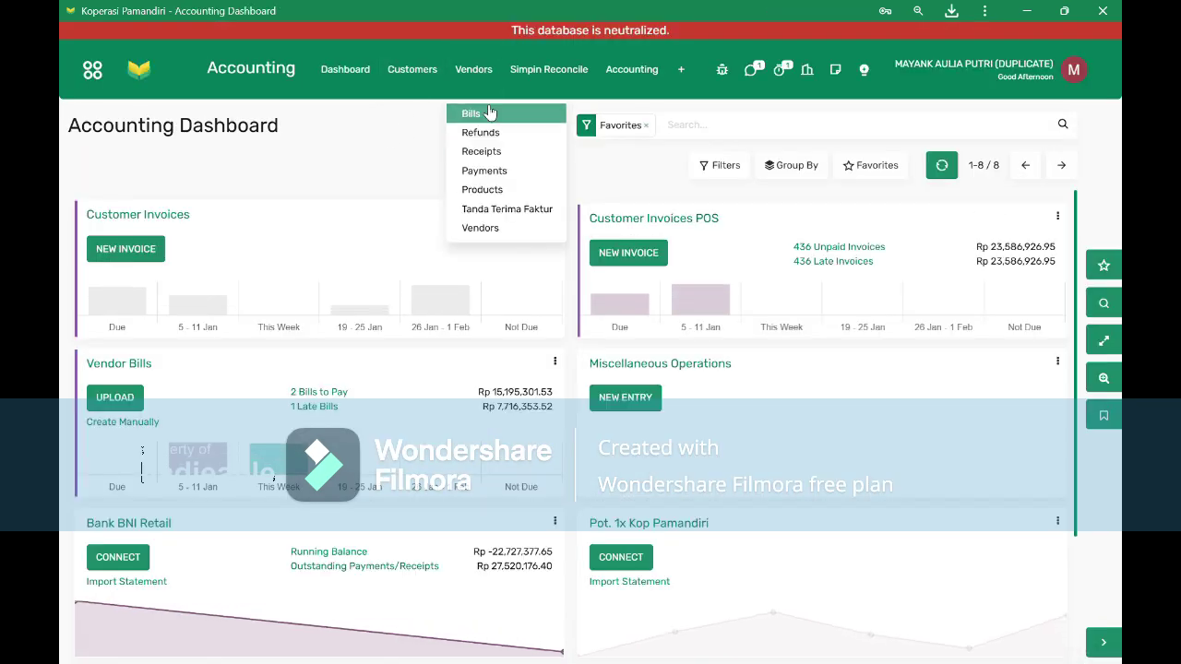
{"action": "left_click", "coordinate": [490, 114]}
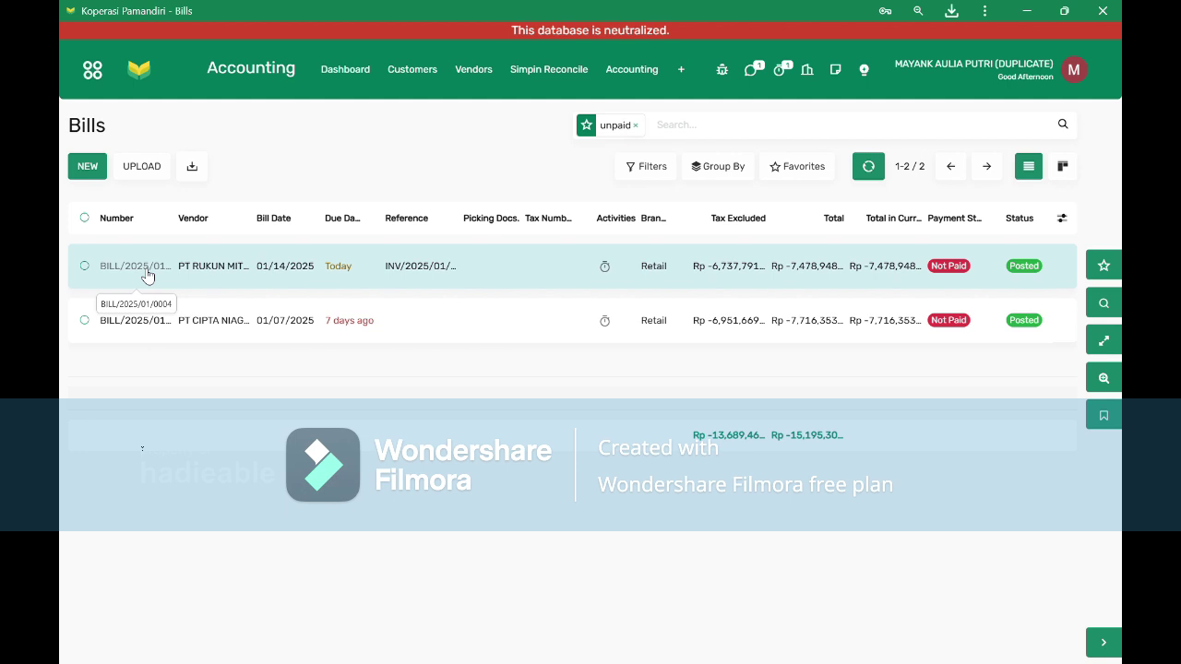
{"action": "left_click_drag", "start_coordinate": [256, 219], "coordinate": [432, 222]}
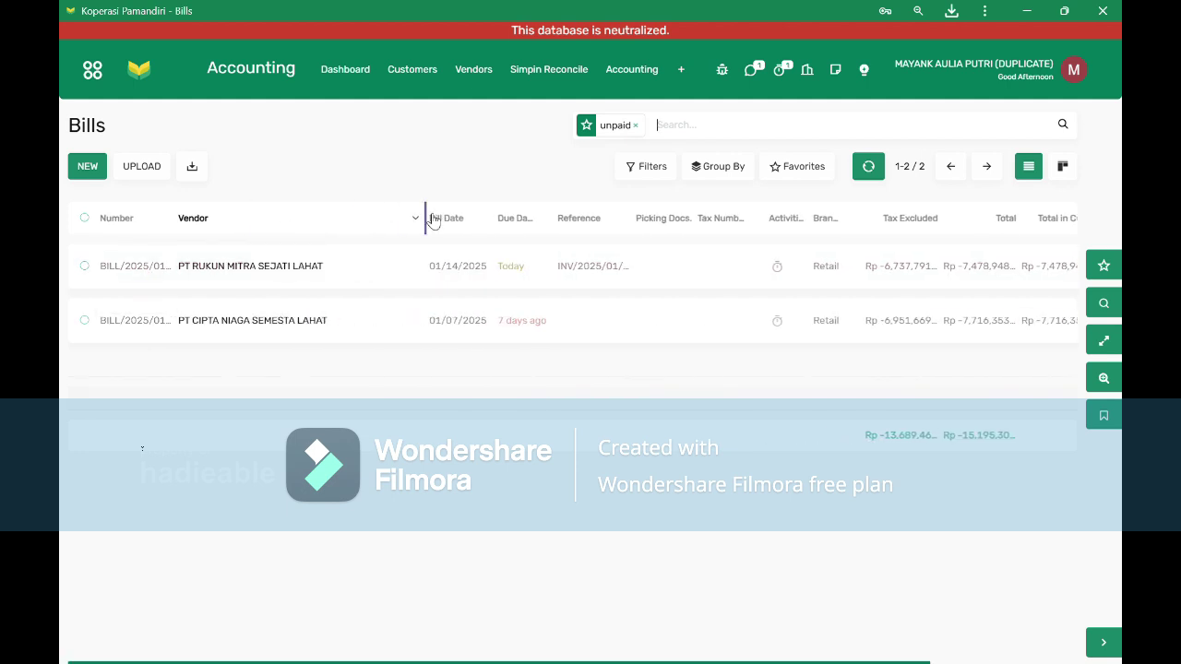
Open bill BILL/2025/01/0004 to review its outstanding debits, then return to the list.
{"action": "left_click", "coordinate": [134, 270]}
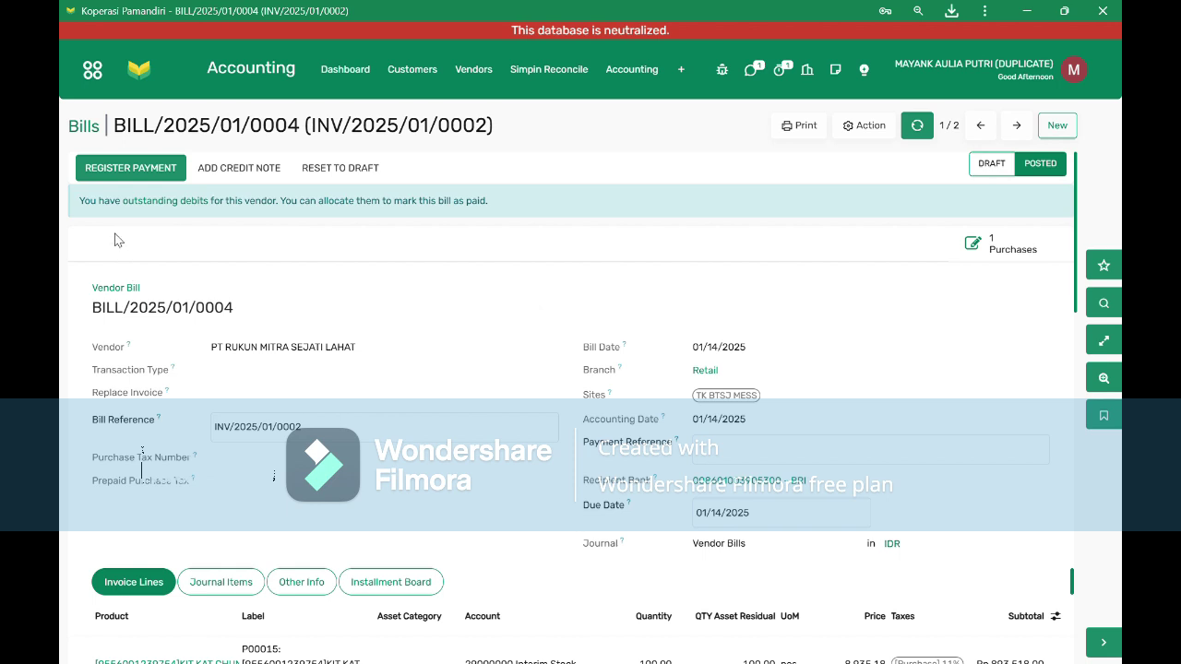
{"action": "left_click_drag", "start_coordinate": [82, 207], "coordinate": [510, 196]}
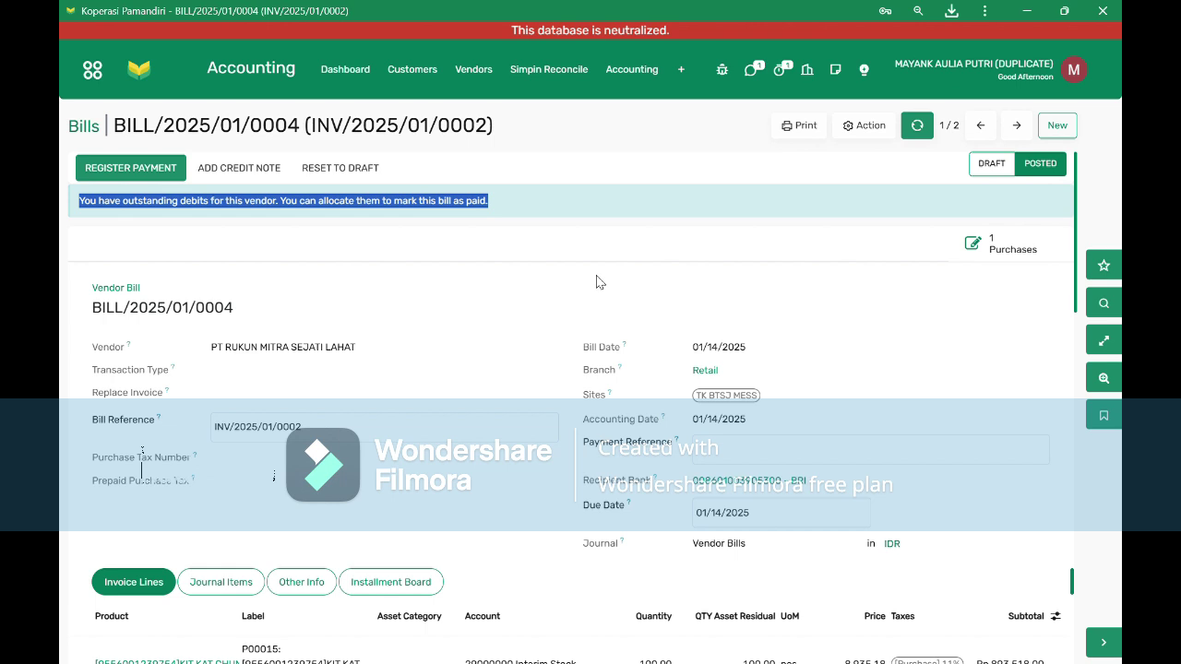
{"action": "scroll", "coordinate": [604, 383], "scroll_direction": "down", "scroll_amount": 7}
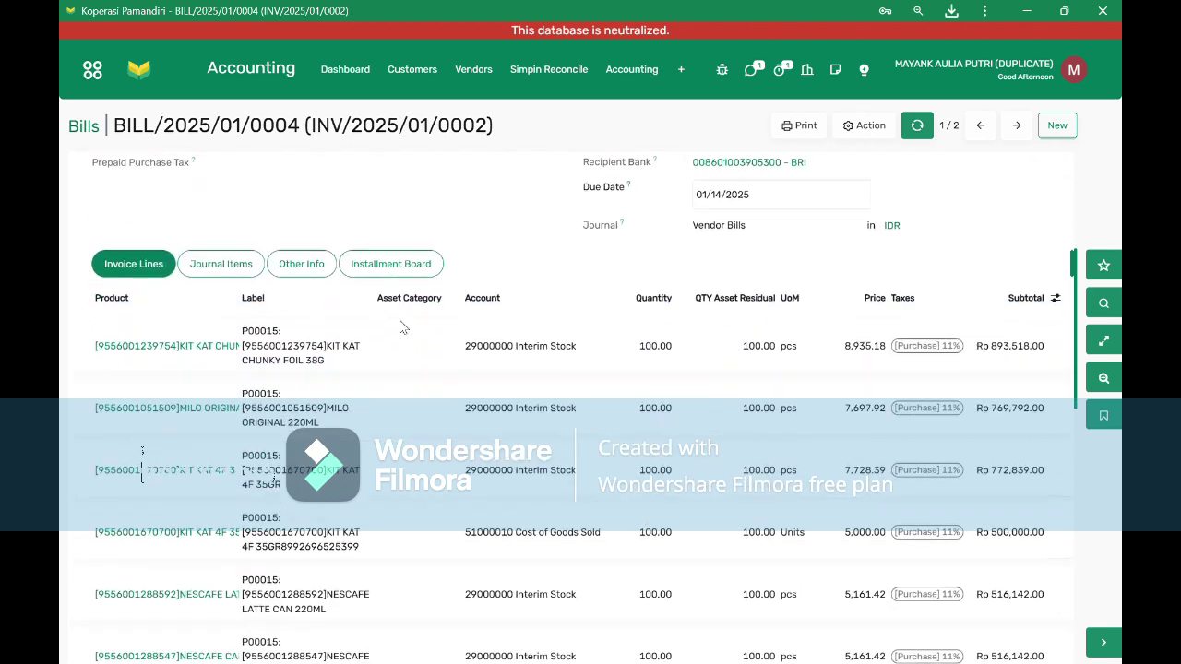
{"action": "scroll", "coordinate": [604, 383], "scroll_direction": "down", "scroll_amount": 4}
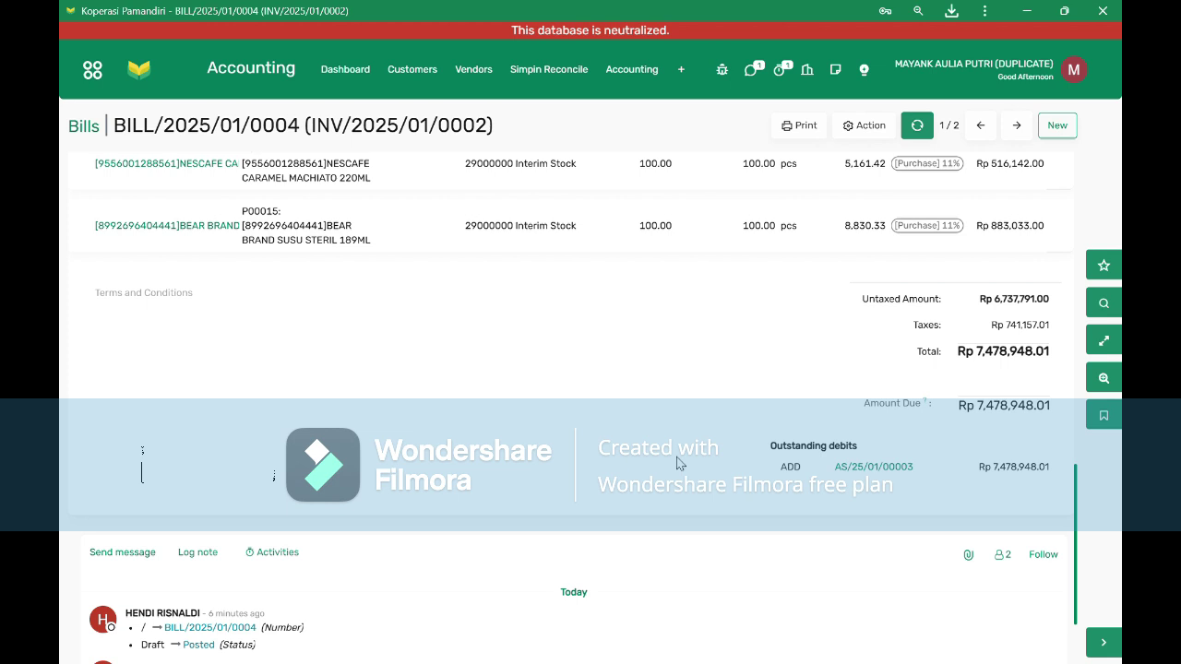
{"action": "scroll", "coordinate": [678, 461], "scroll_direction": "up", "scroll_amount": 10}
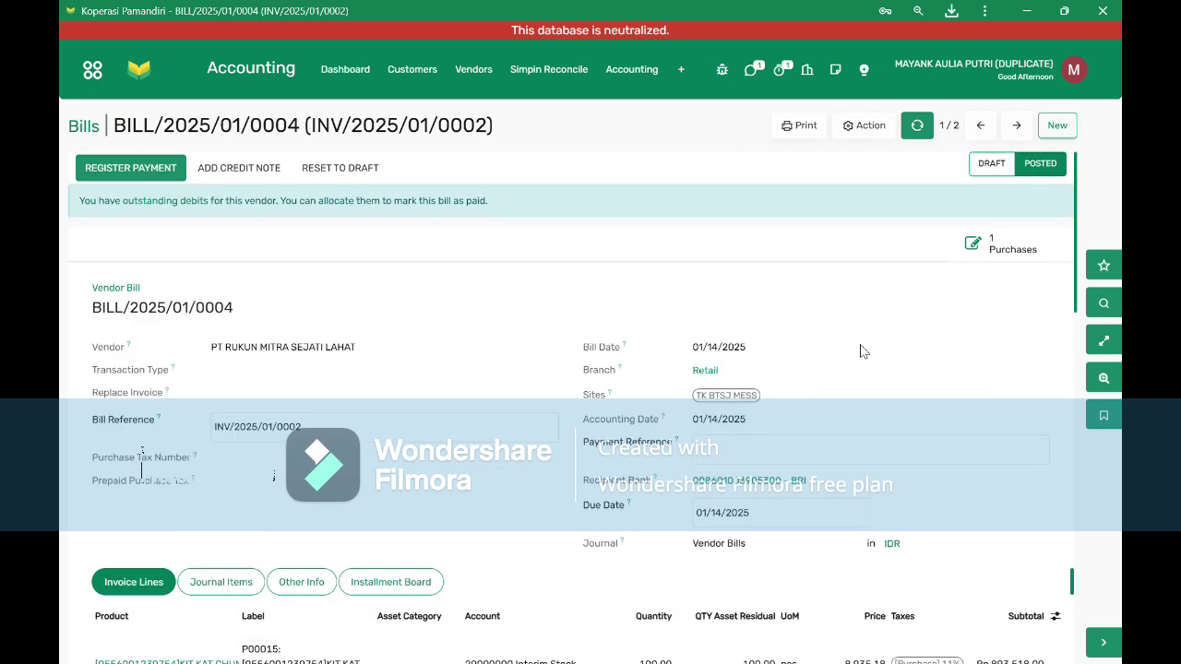
{"action": "left_click", "coordinate": [87, 127]}
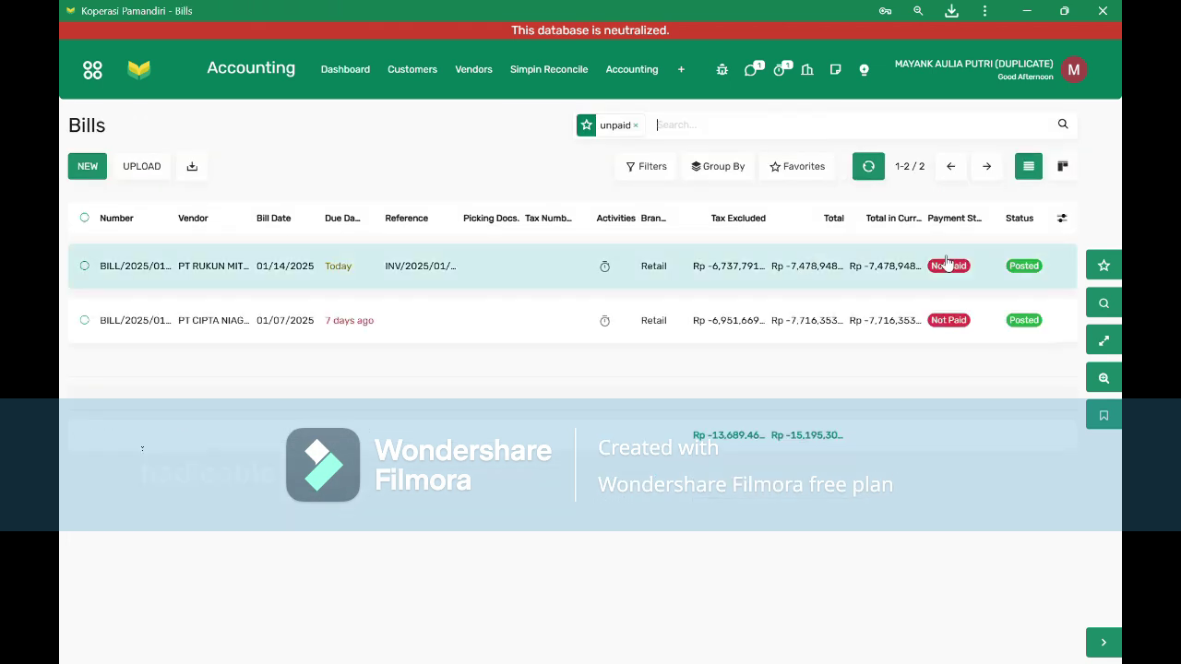
Add outstanding debit AS/25/01/00003 to BILL/2025/01/0004, then list all bills without the unpaid filter.
{"action": "left_click", "coordinate": [157, 277]}
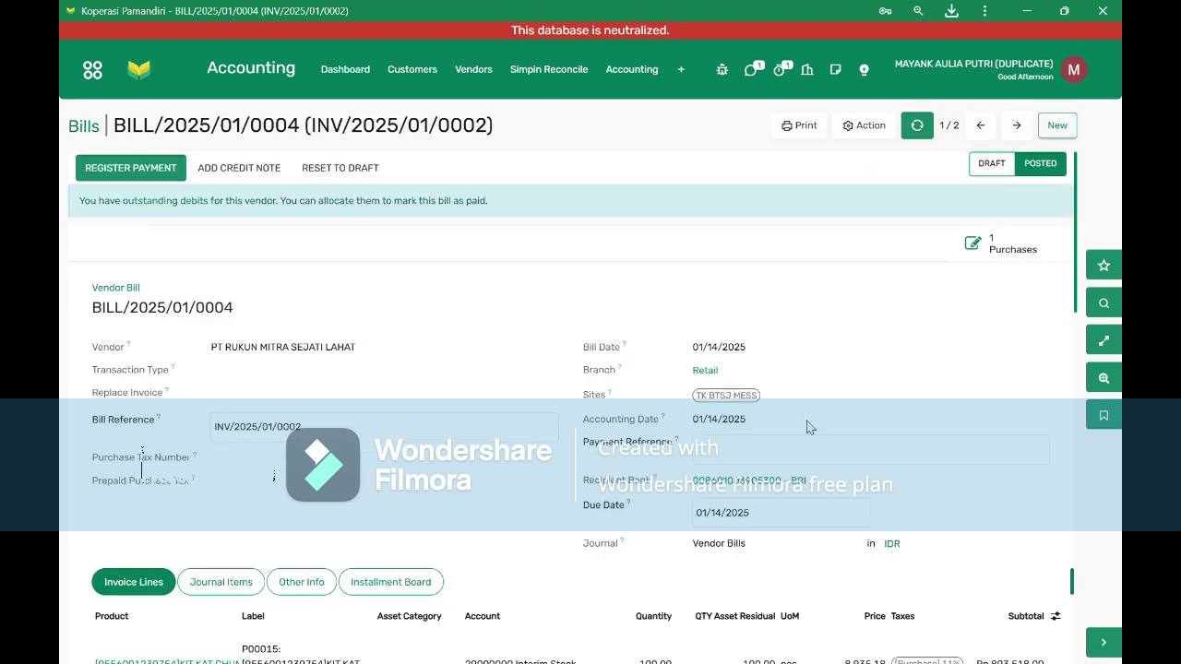
{"action": "scroll", "coordinate": [798, 396], "scroll_direction": "down", "scroll_amount": 10}
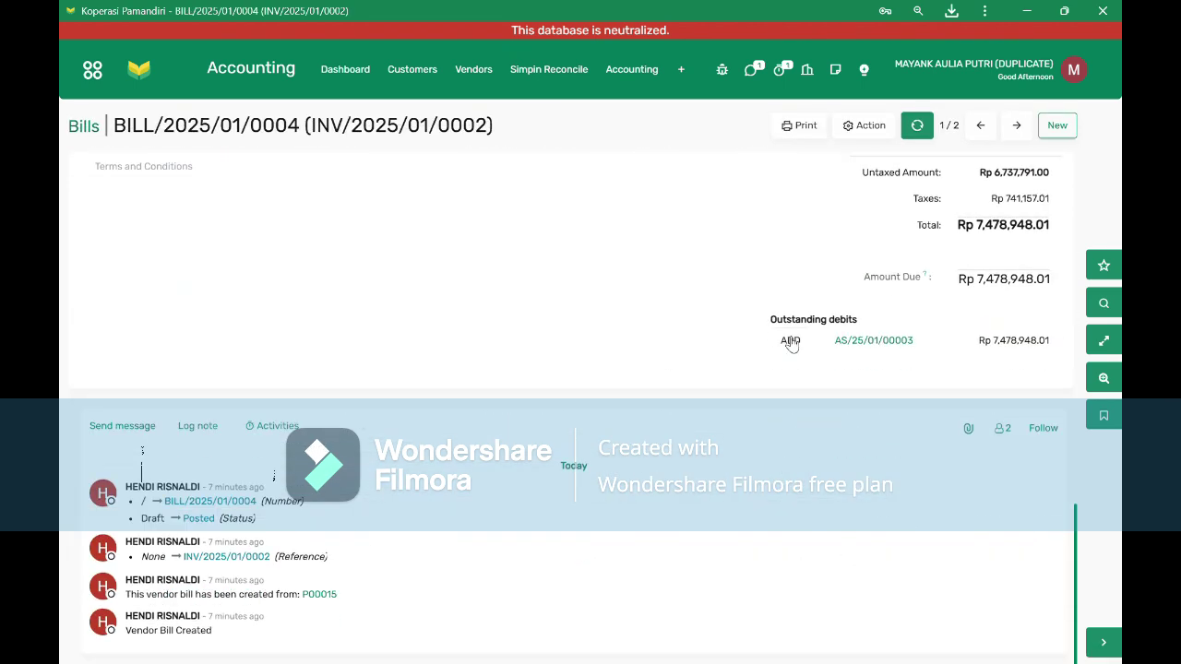
{"action": "left_click", "coordinate": [791, 341]}
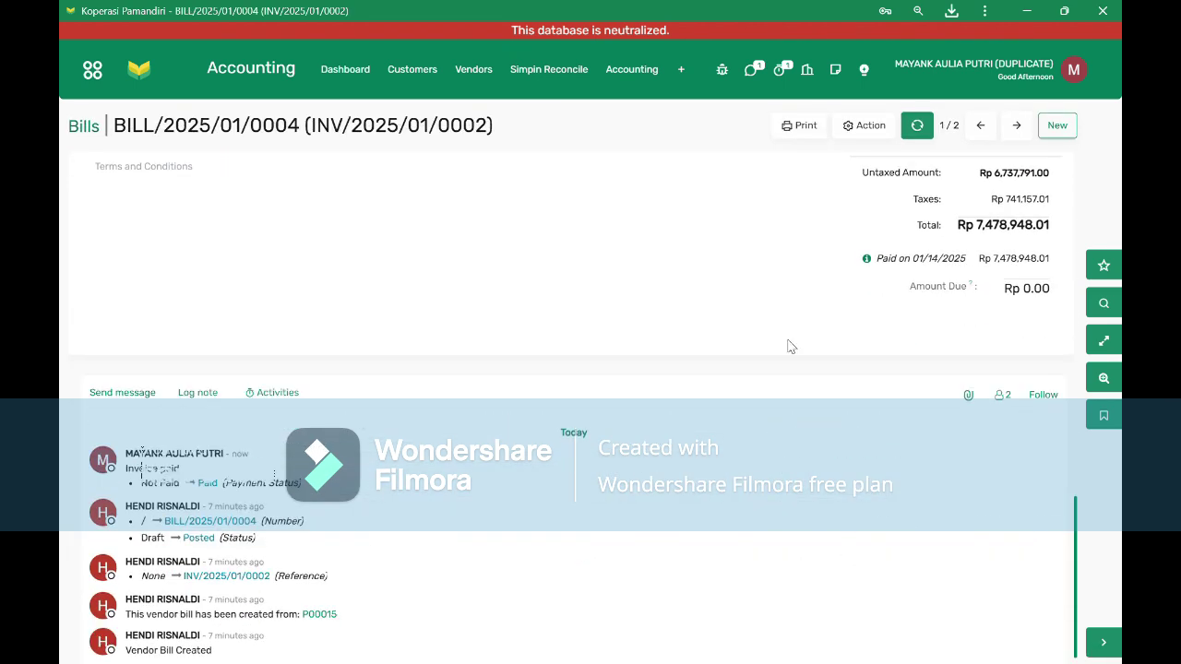
{"action": "scroll", "coordinate": [787, 343], "scroll_direction": "up", "scroll_amount": 10}
{"action": "scroll", "coordinate": [972, 305], "scroll_direction": "up", "scroll_amount": 2}
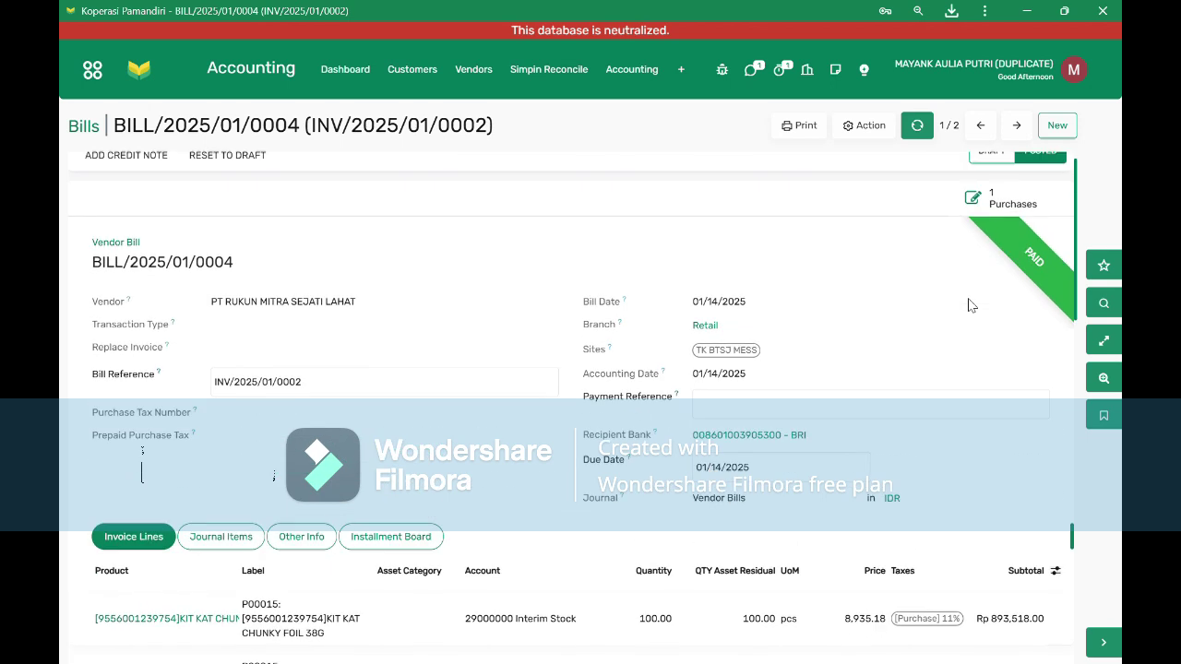
{"action": "left_click", "coordinate": [94, 129]}
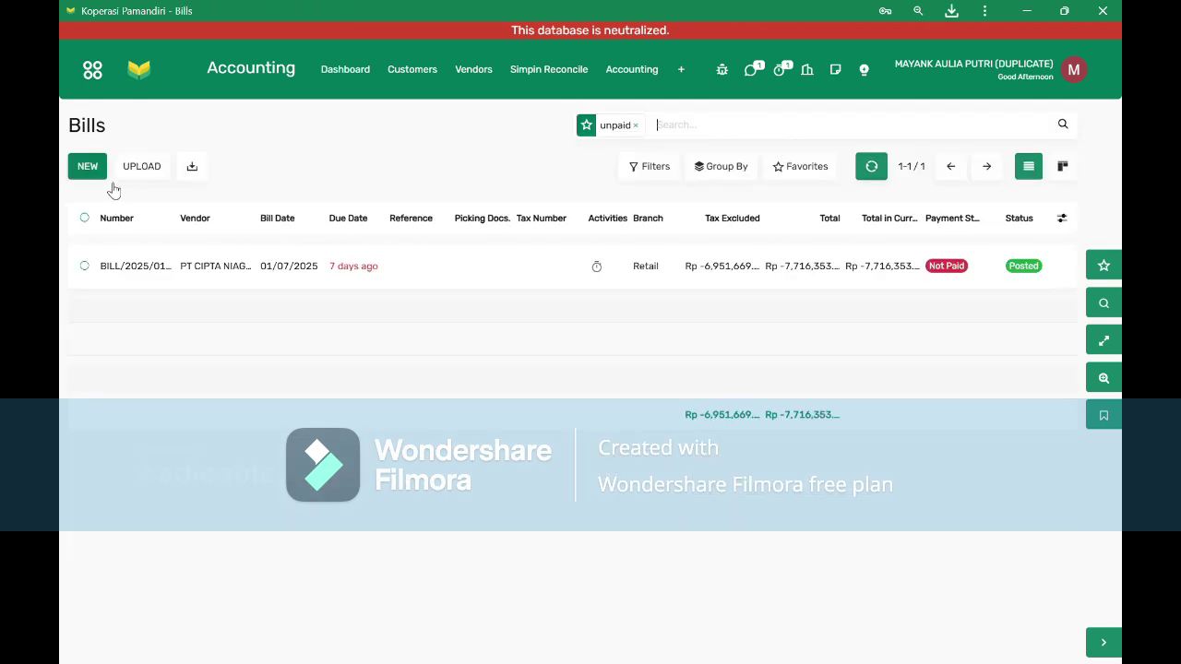
{"action": "left_click", "coordinate": [635, 125]}
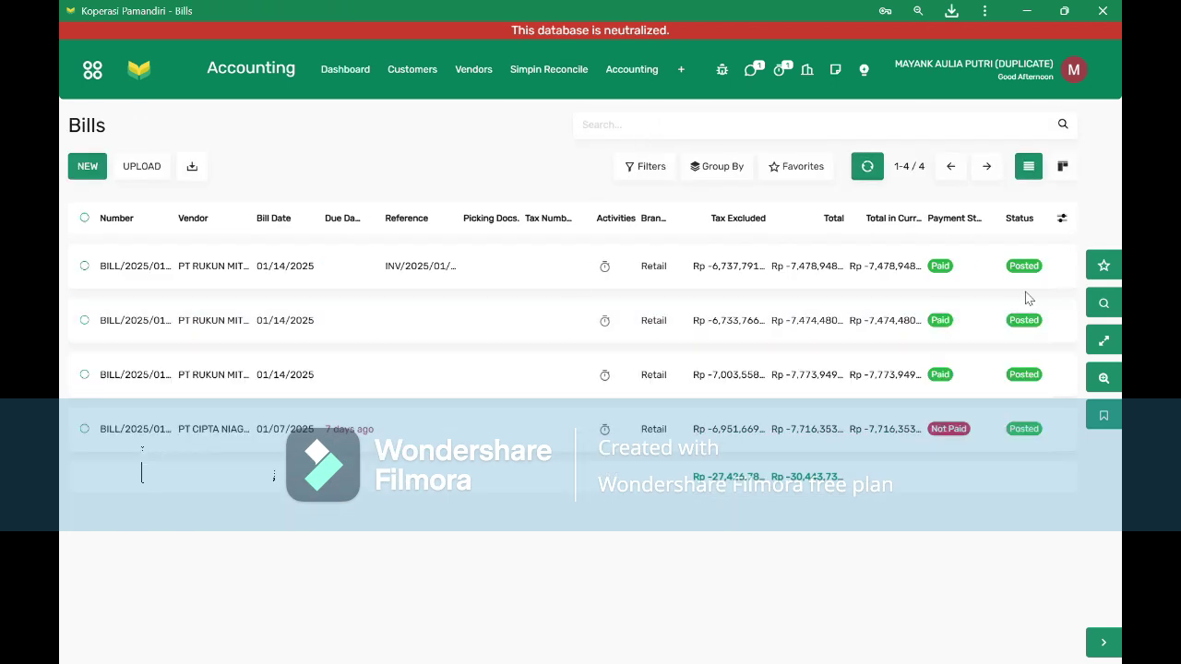